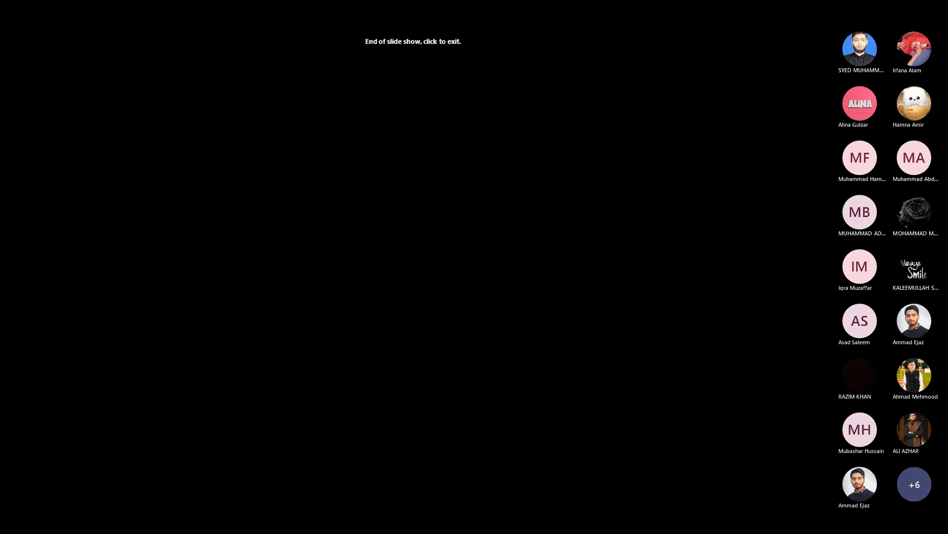
key("super")
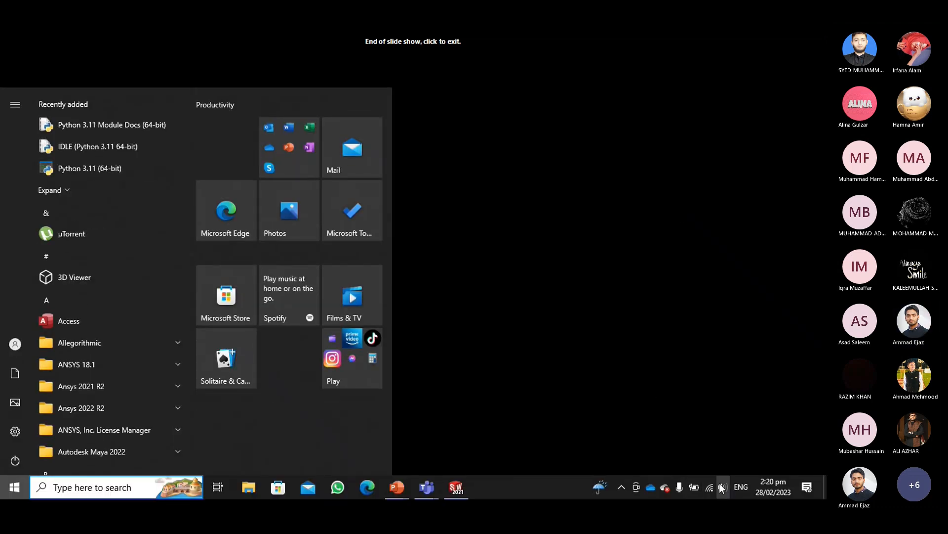
left_click(721, 486)
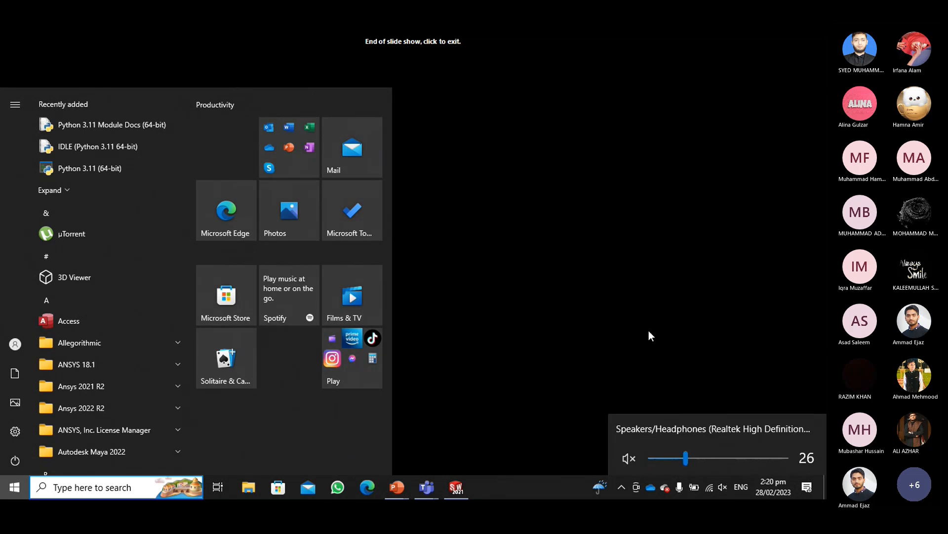
left_click(649, 330)
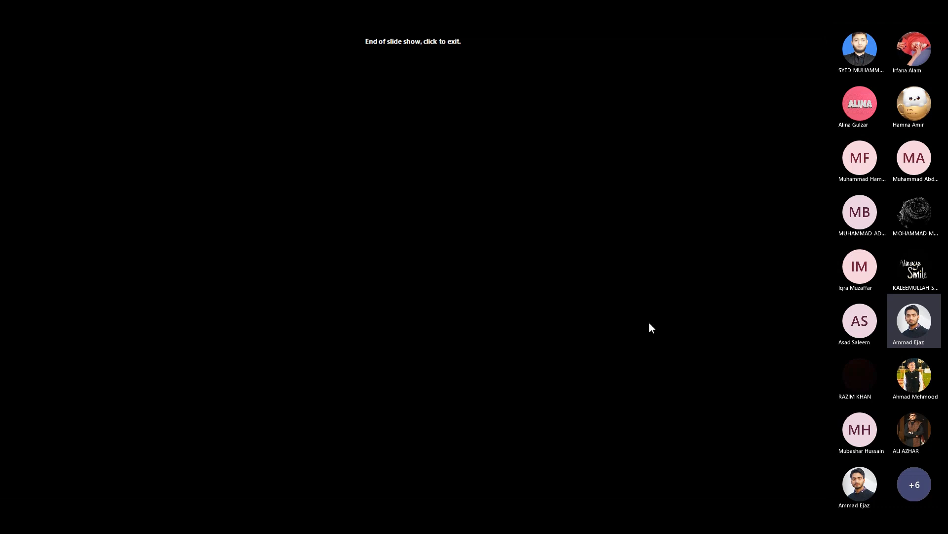
Switch to SOLIDWORKS and create a new part document
key("alt+Tab")
left_click(558, 281)
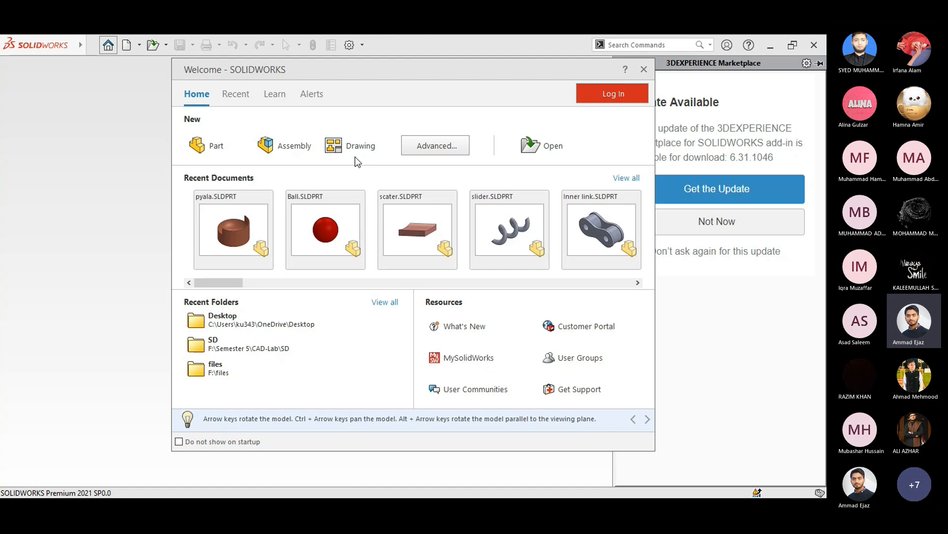
left_click(223, 146)
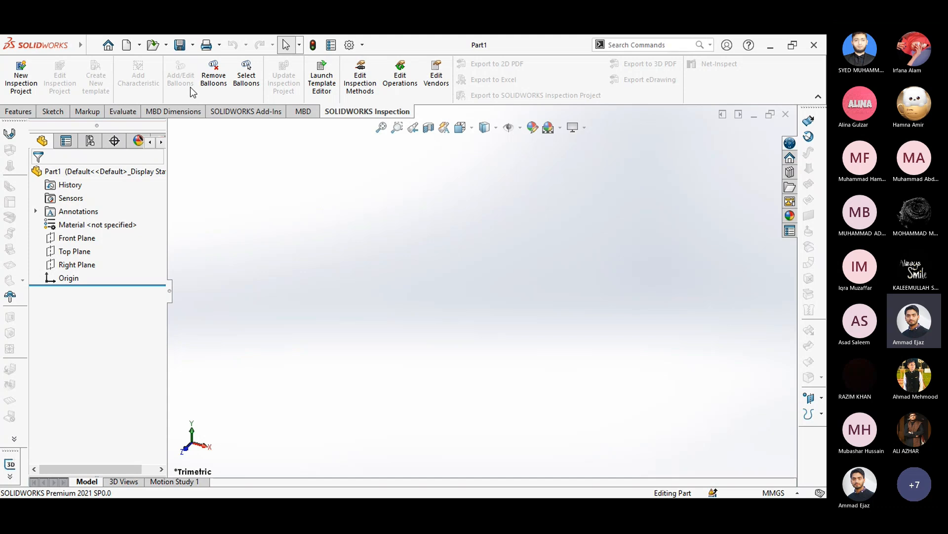
Add the Sheet Metal and Weldments toolsets to the CommandManager
left_click(19, 111)
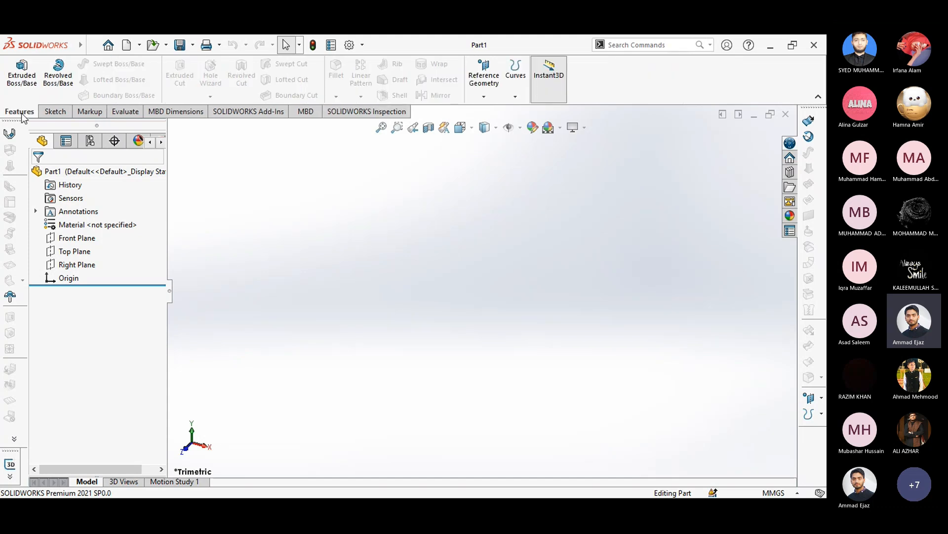
left_click(59, 113)
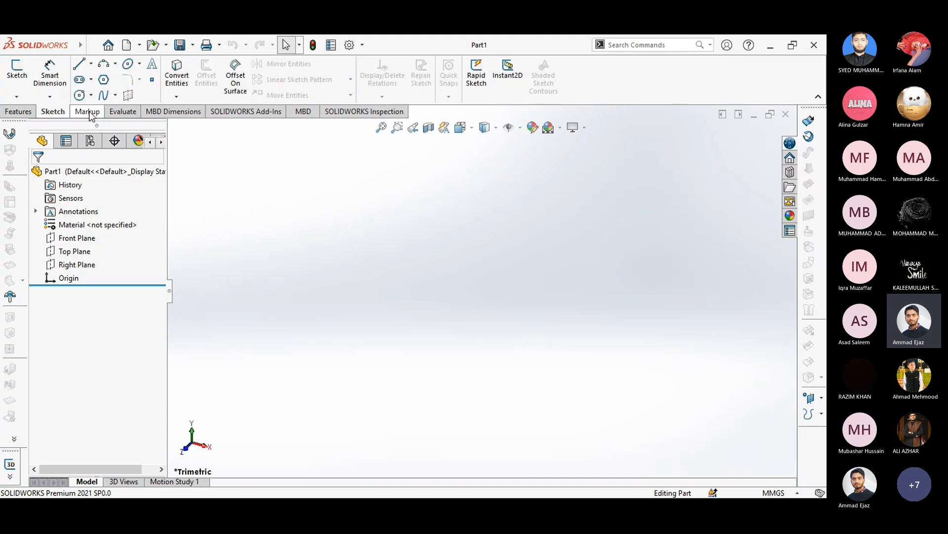
right_click(130, 113)
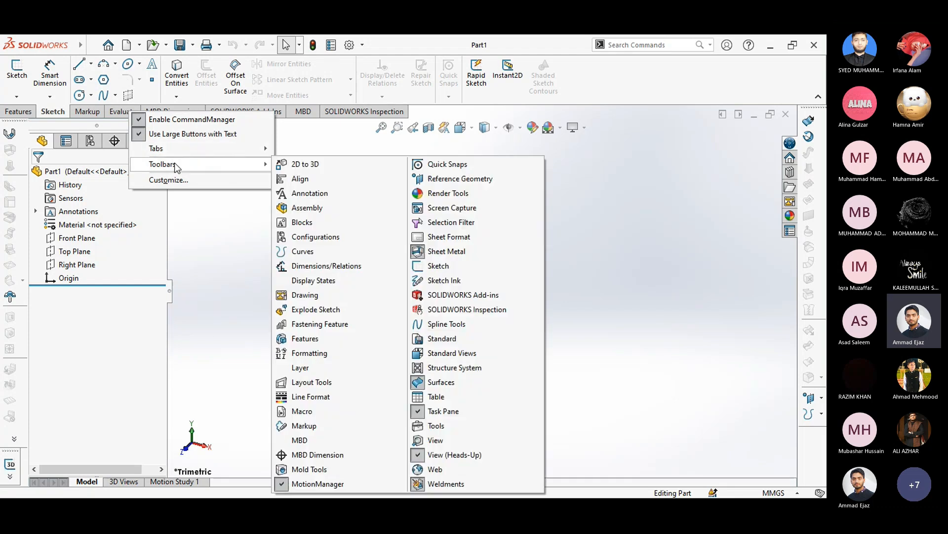
mouse_move(179, 154)
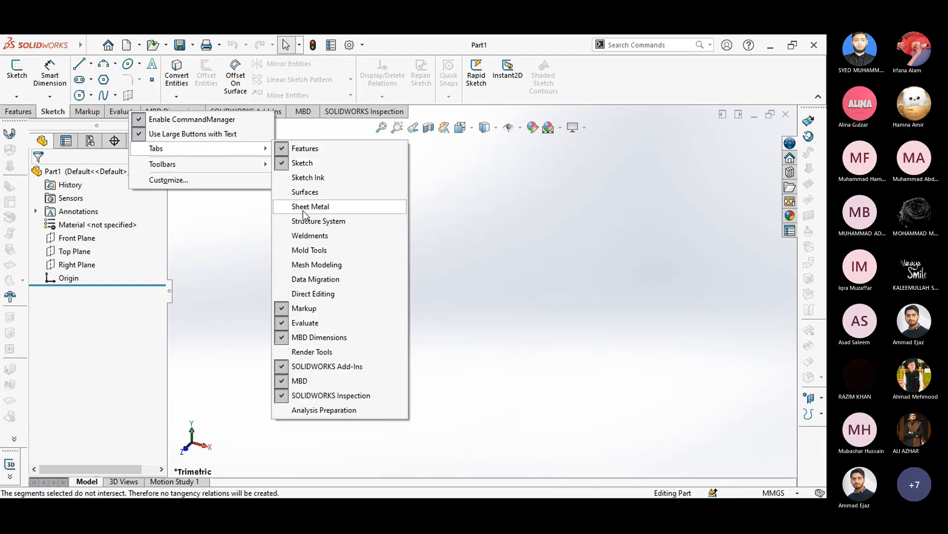
left_click(286, 207)
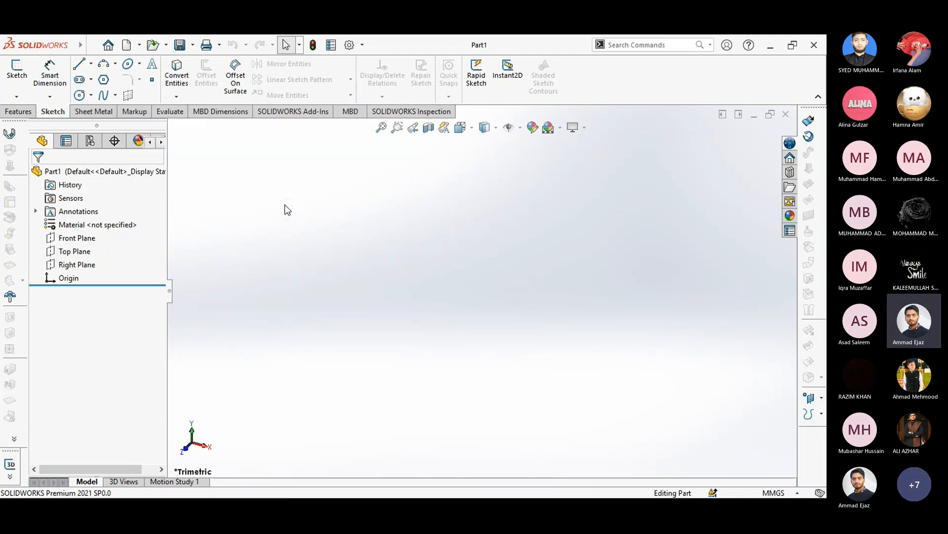
right_click(101, 115)
mouse_move(143, 150)
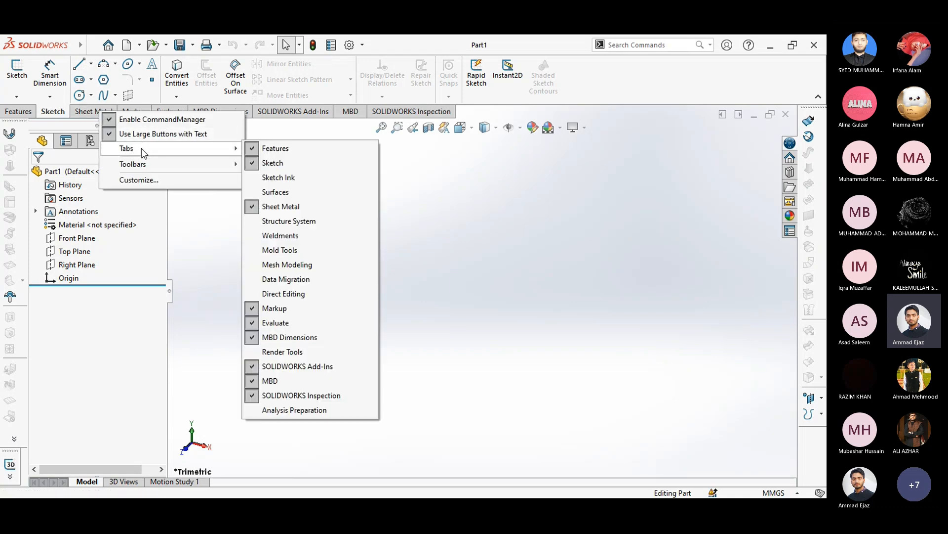
left_click(255, 236)
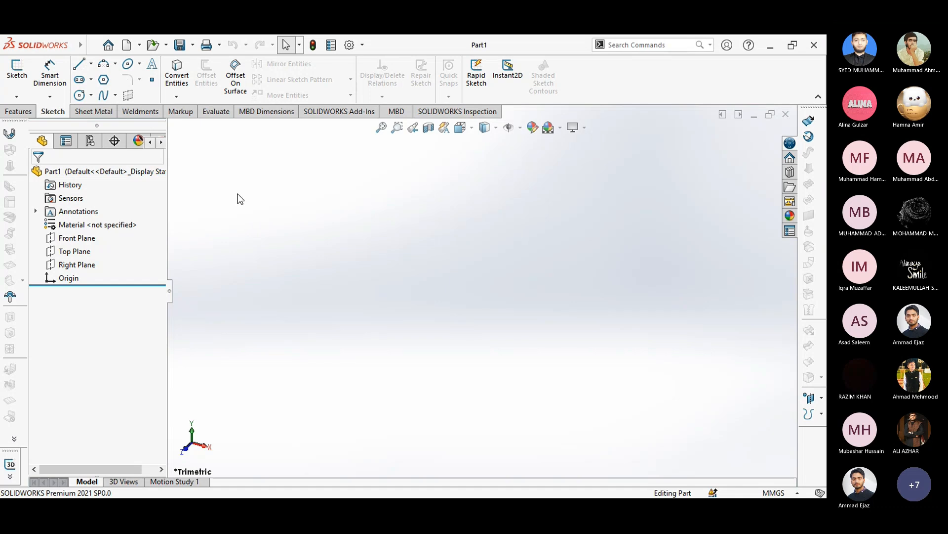
Start a Base Flange on the Top Plane and sketch a center rectangle about 215 by 94 mm centred on the origin
left_click(105, 114)
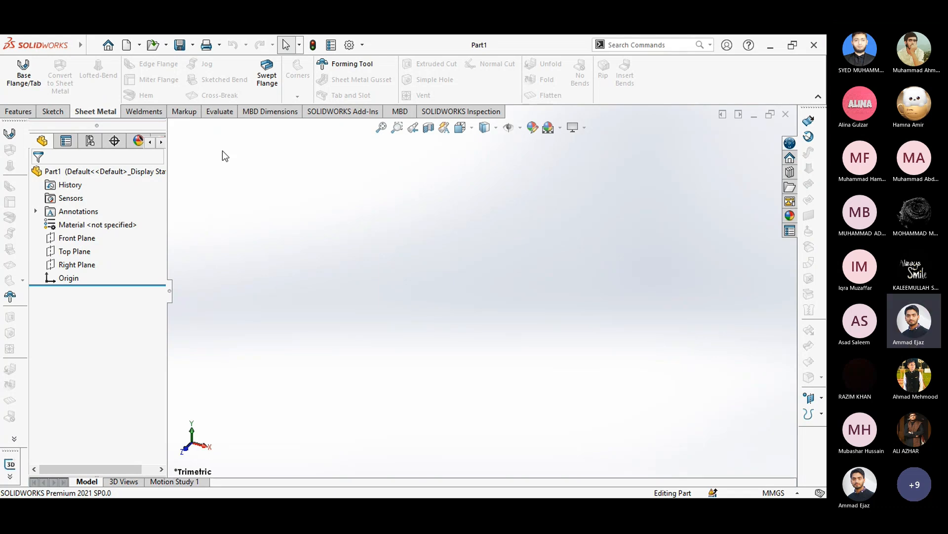
left_click(24, 71)
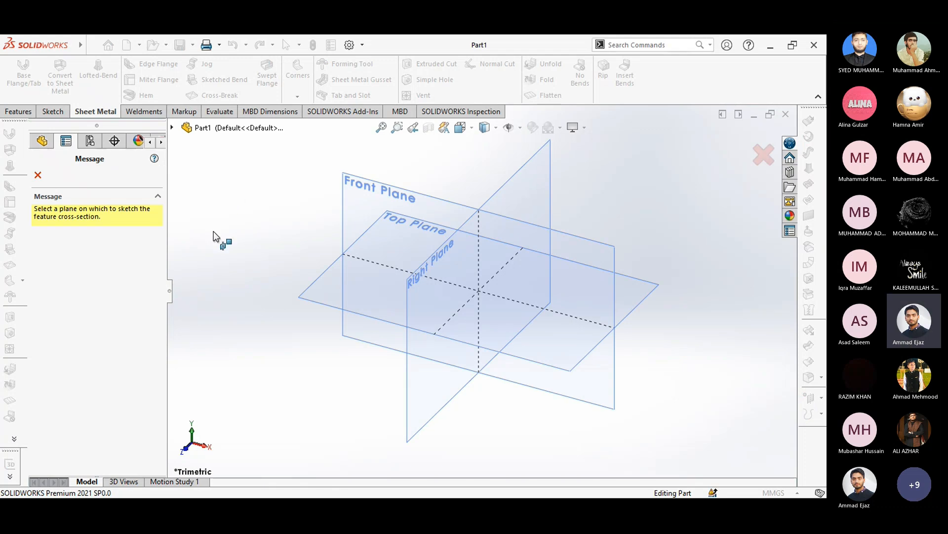
left_click(312, 280)
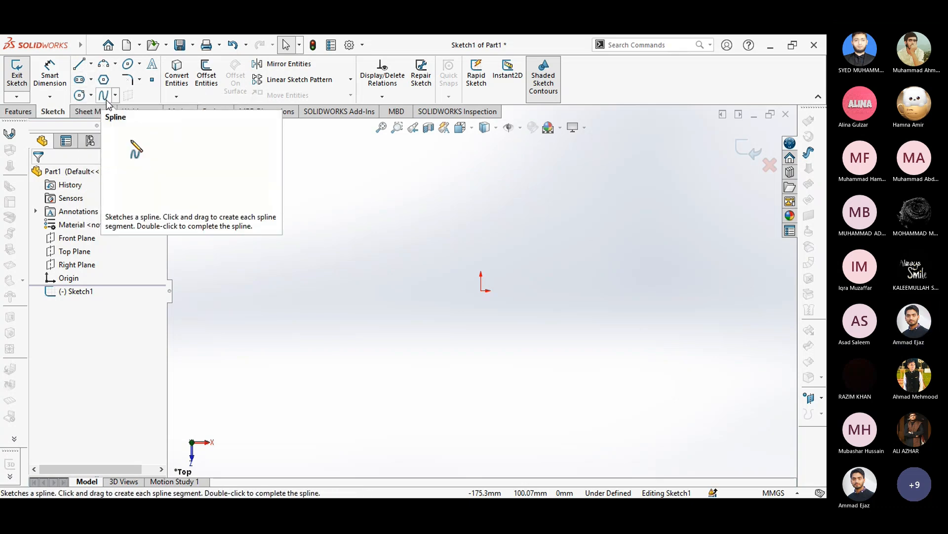
right_click_drag(330, 235, 418, 270)
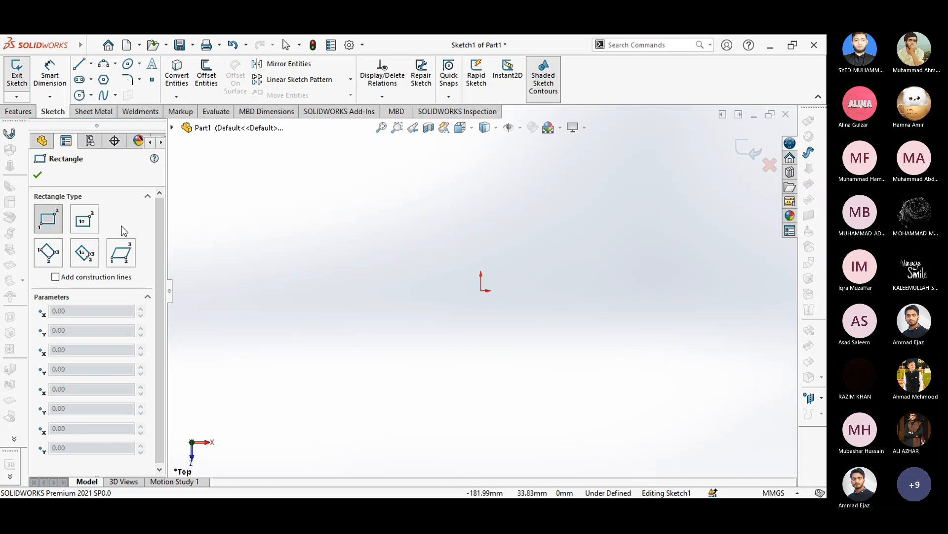
left_click(83, 229)
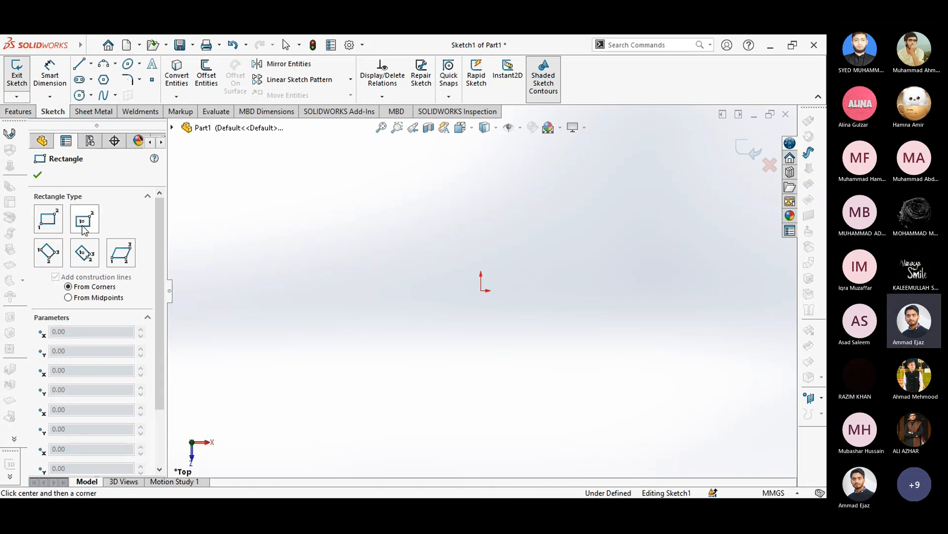
left_click(481, 291)
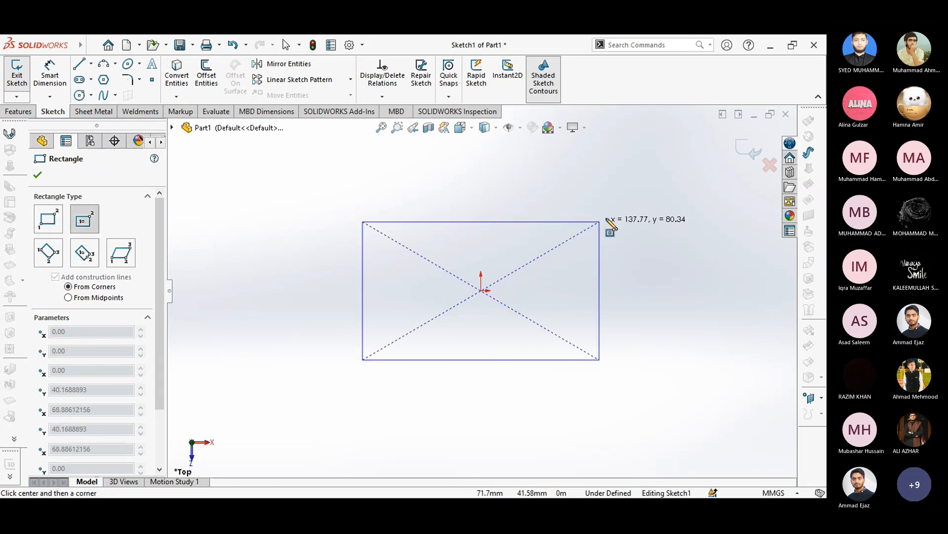
left_click(666, 205)
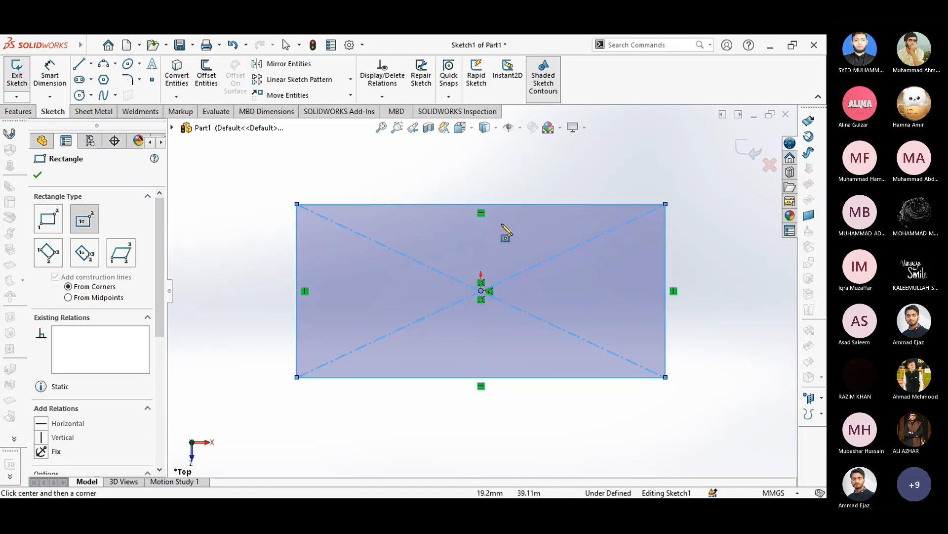
right_click(482, 222)
left_click(509, 232)
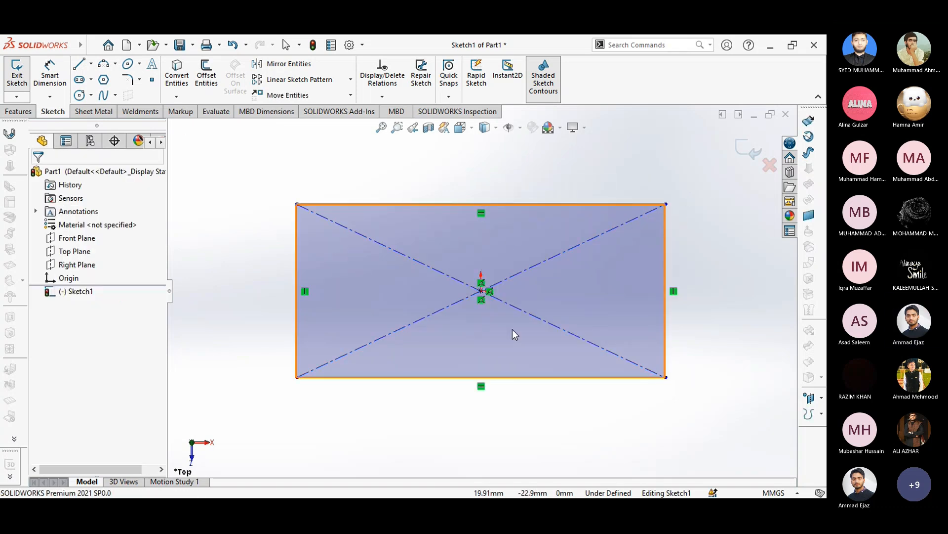
Dimension the rectangle 200 mm long and 100 mm wide, and exit the base flange sketch
left_click(50, 74)
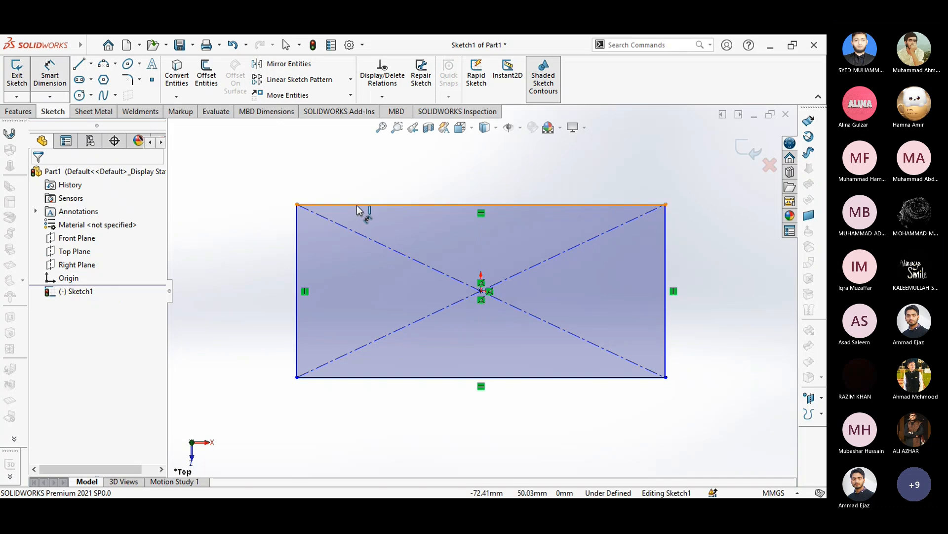
left_click(356, 204)
left_click(380, 187)
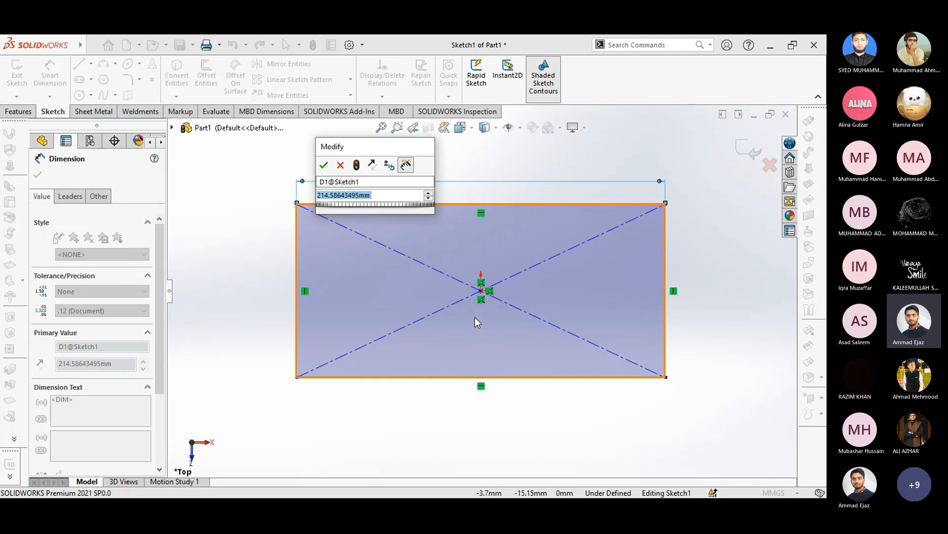
type("200")
key("Return")
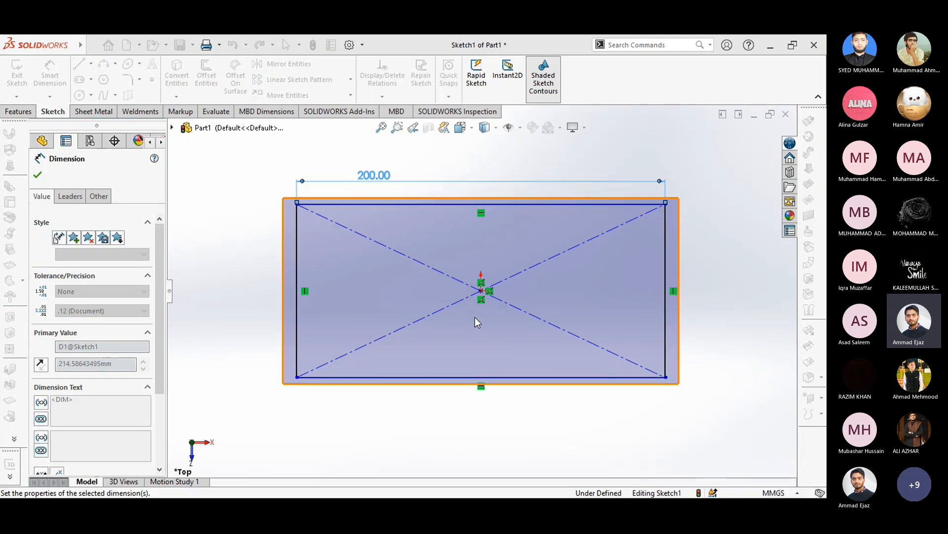
left_click(299, 287)
left_click(257, 280)
type("100")
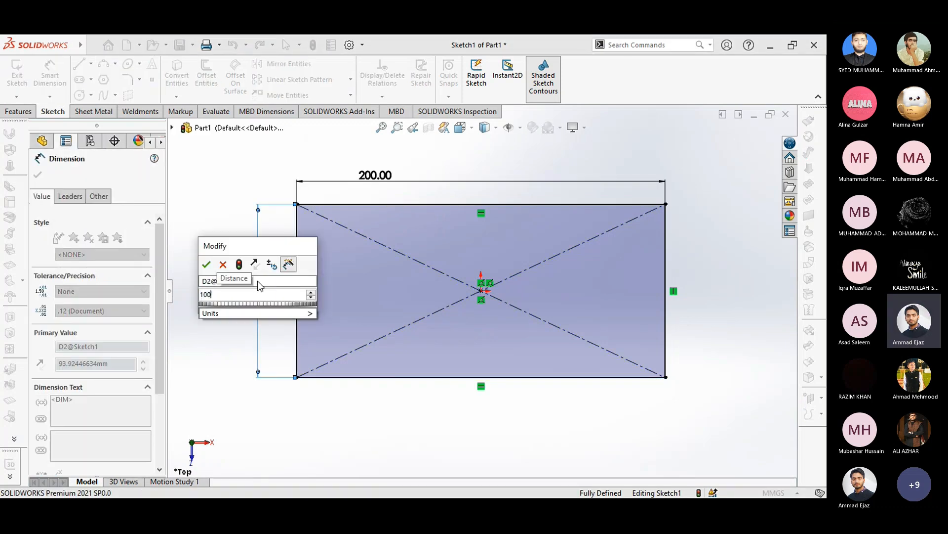
key("Return")
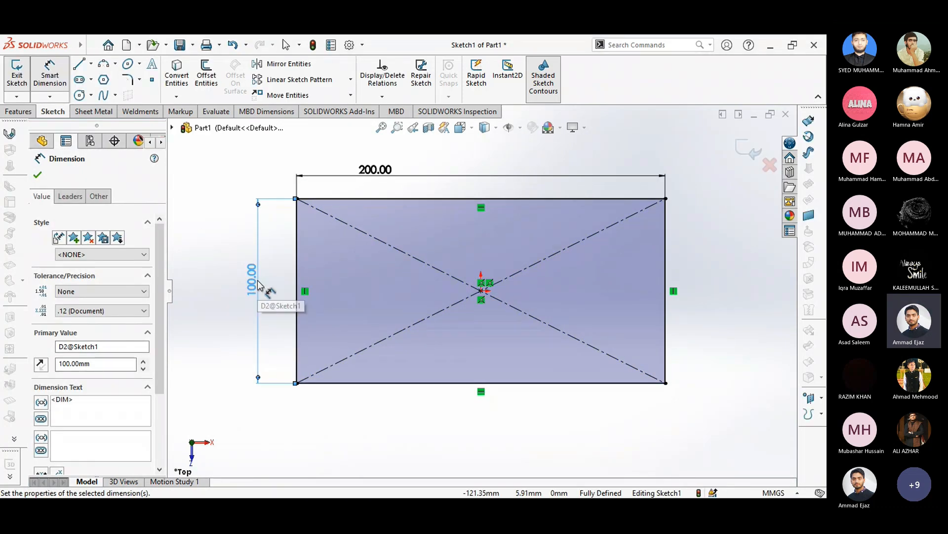
right_click(224, 269)
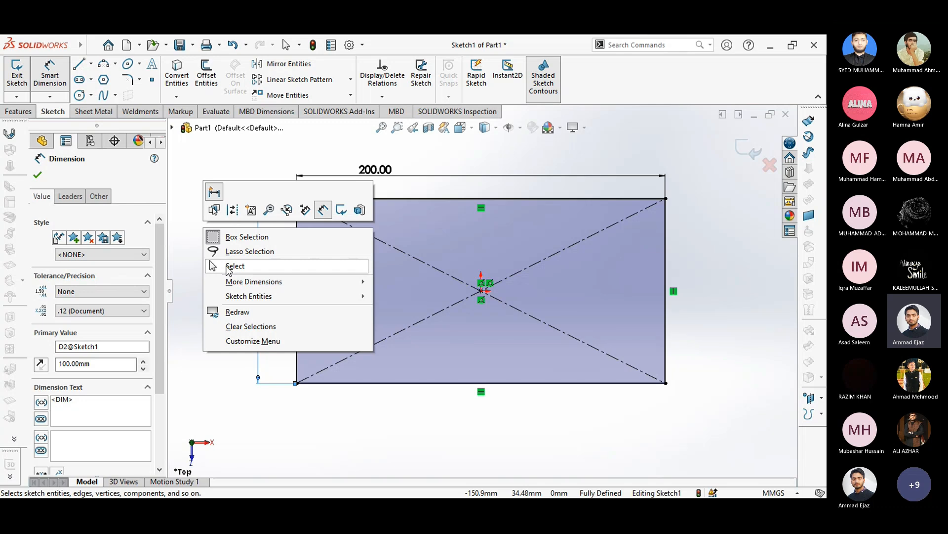
left_click(232, 266)
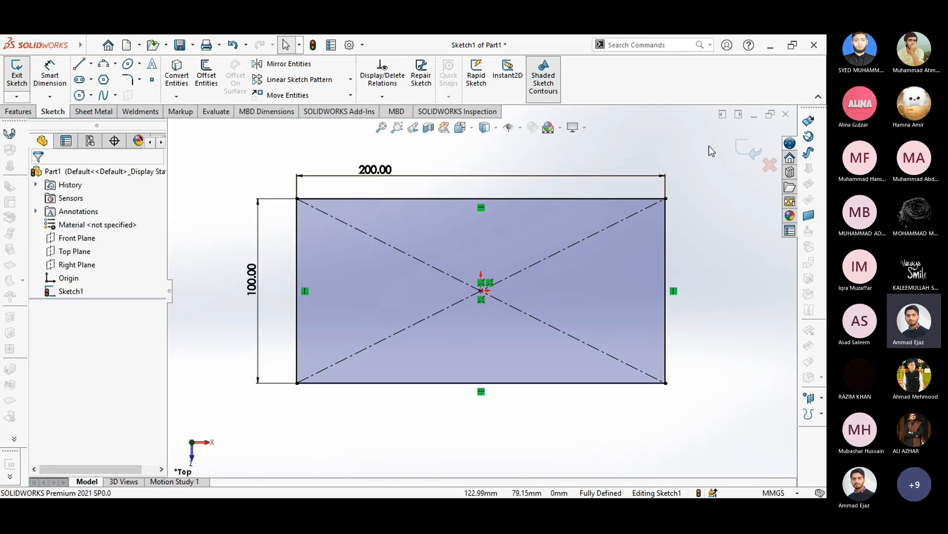
left_click(742, 149)
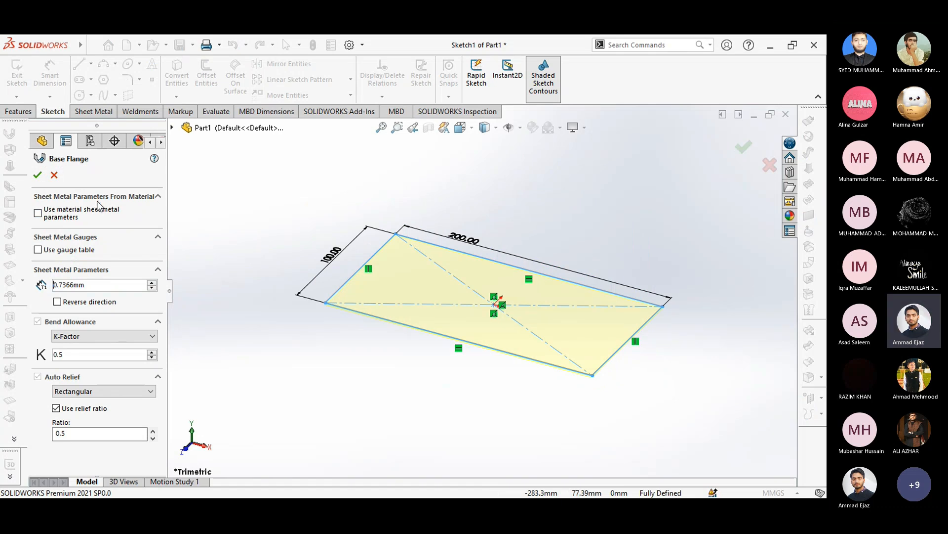
Set the base flange's sheet thickness to 2 mm and inspect the plate's edge at a corner
left_click_drag(94, 285, 51, 284)
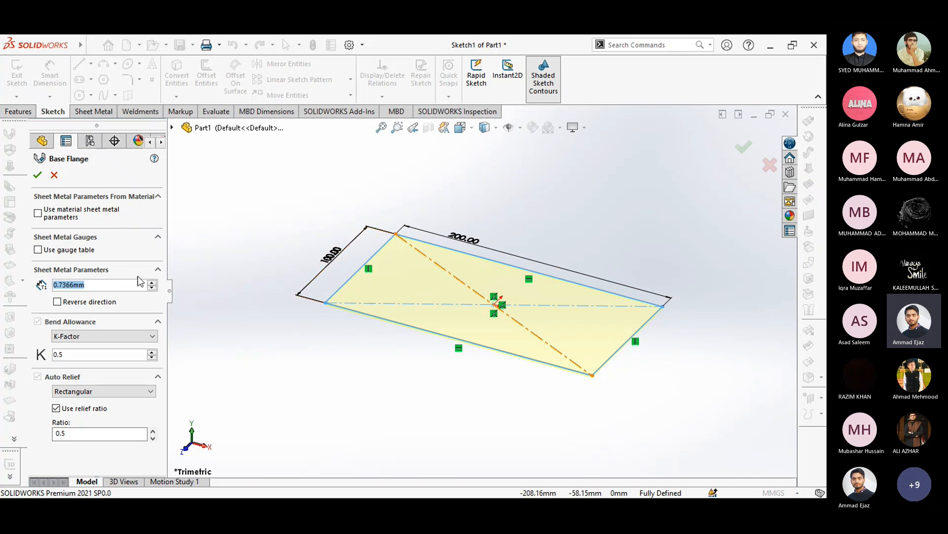
type("2")
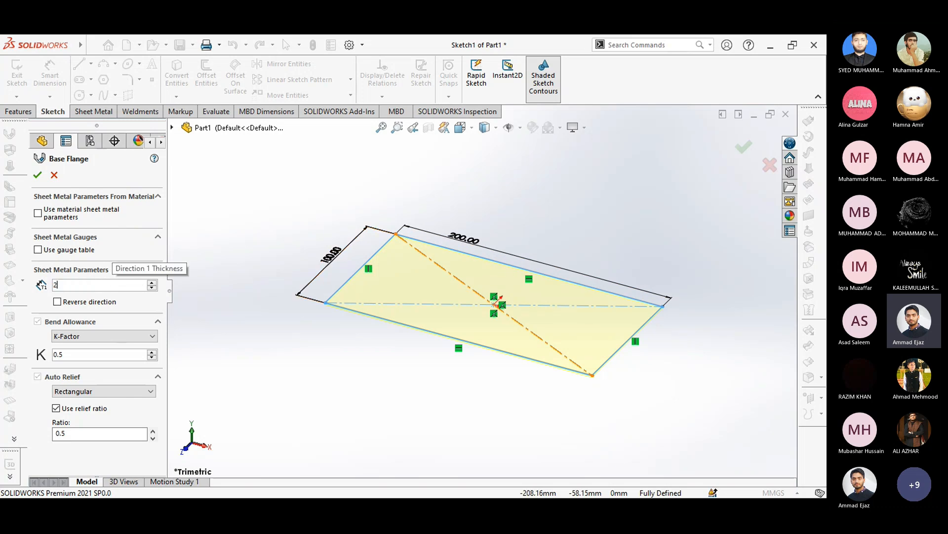
key("Return")
scroll(332, 309, "down", 5)
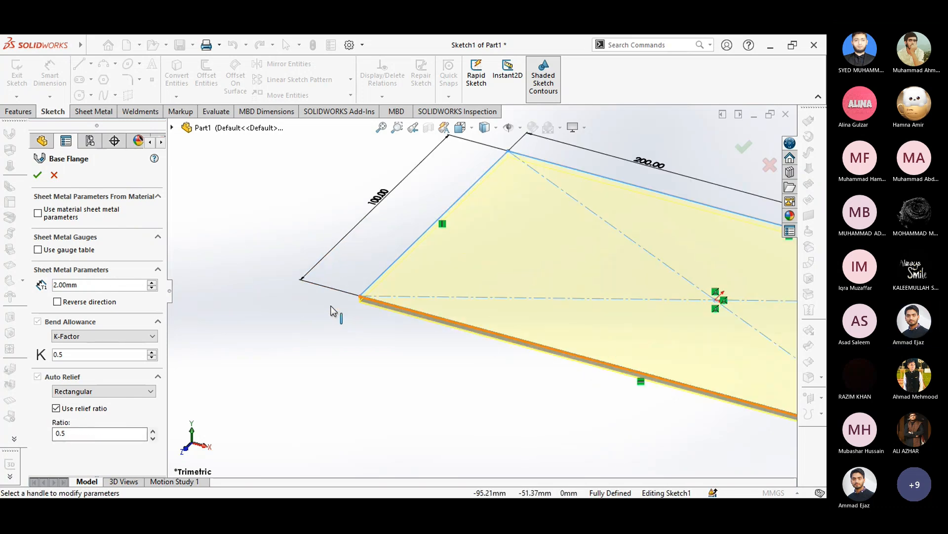
scroll(381, 306, "down", 3)
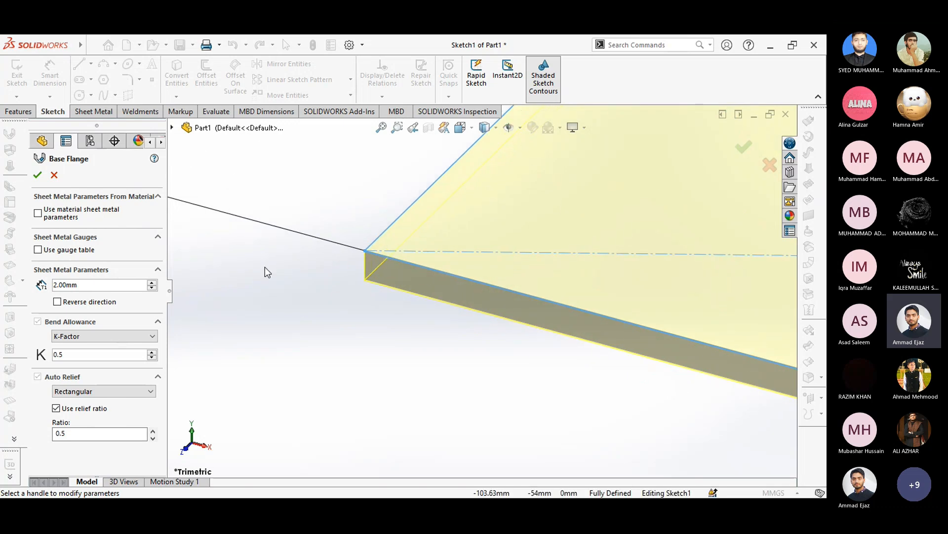
Try reversing the thickness direction of the base flange
left_click(57, 302)
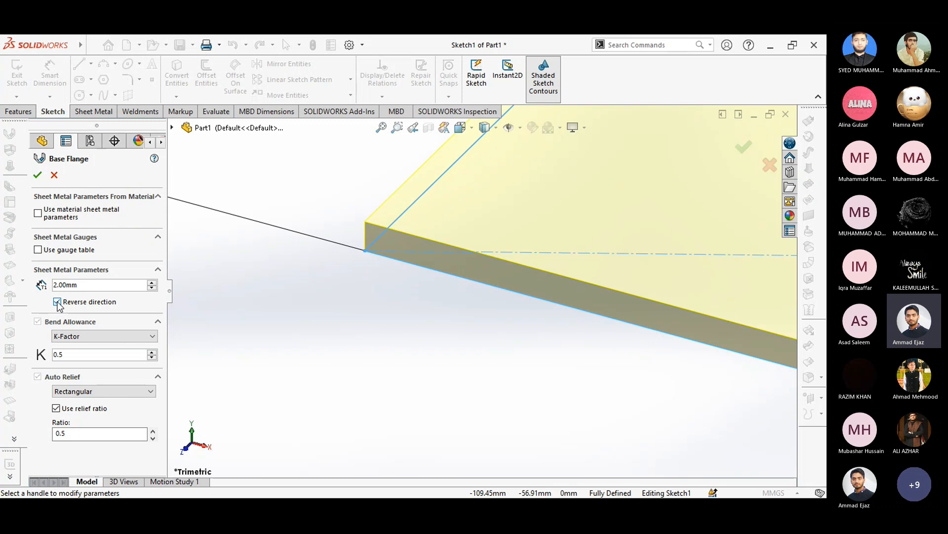
left_click(57, 302)
mouse_move(430, 341)
middle_mouse_down()
mouse_move(451, 345)
mouse_move(275, 341)
middle_mouse_up()
scroll(464, 340, "up", 5)
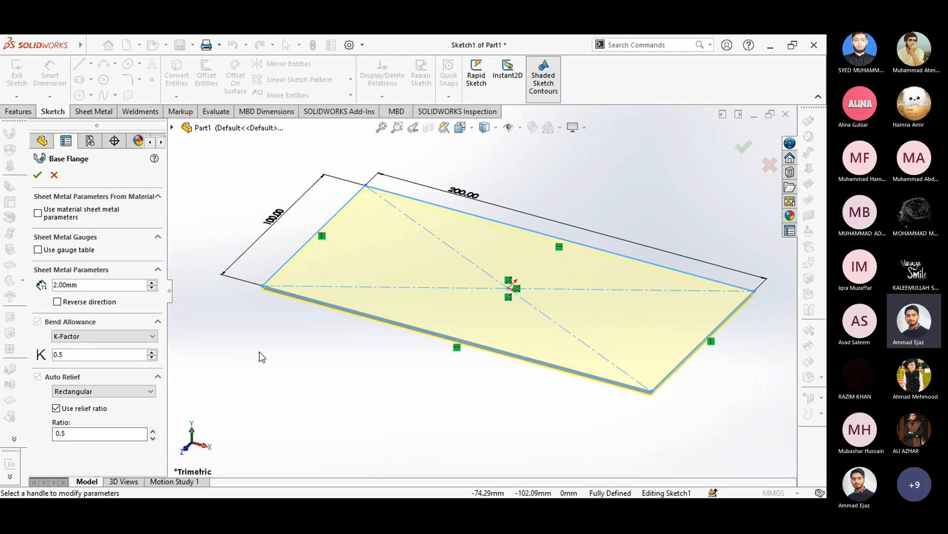
Check the K-Factor in the base flange's bend allowance settings and accept the base flange
left_click_drag(66, 354, 44, 354)
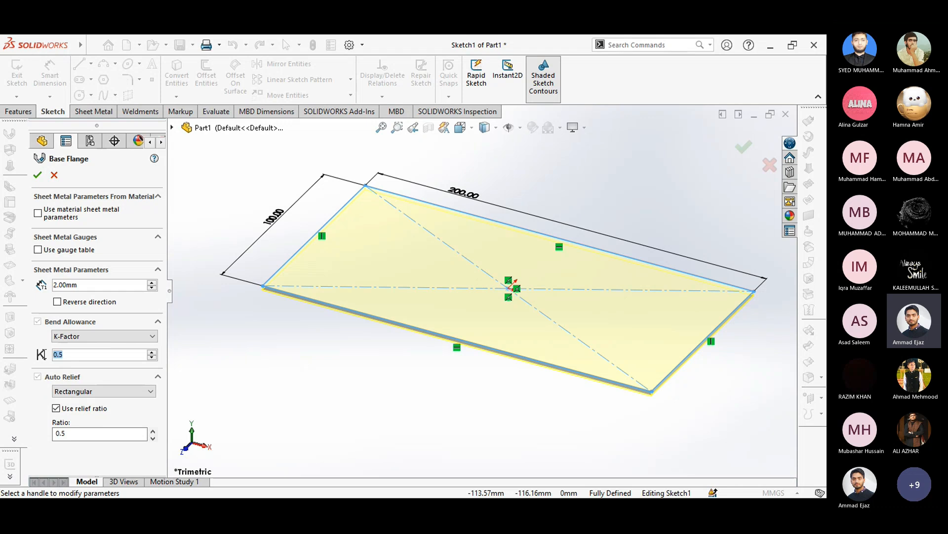
left_click(70, 355)
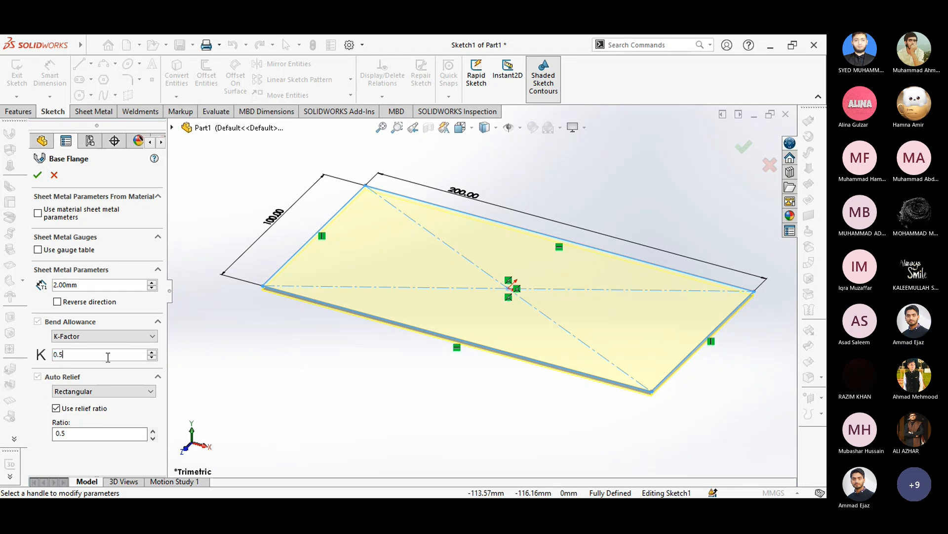
left_click_drag(62, 355, 53, 357)
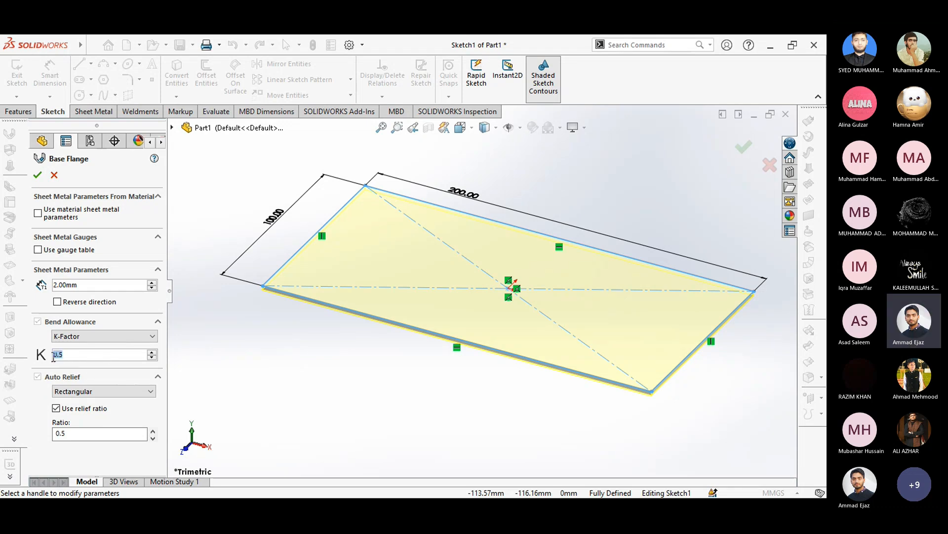
left_click(69, 355)
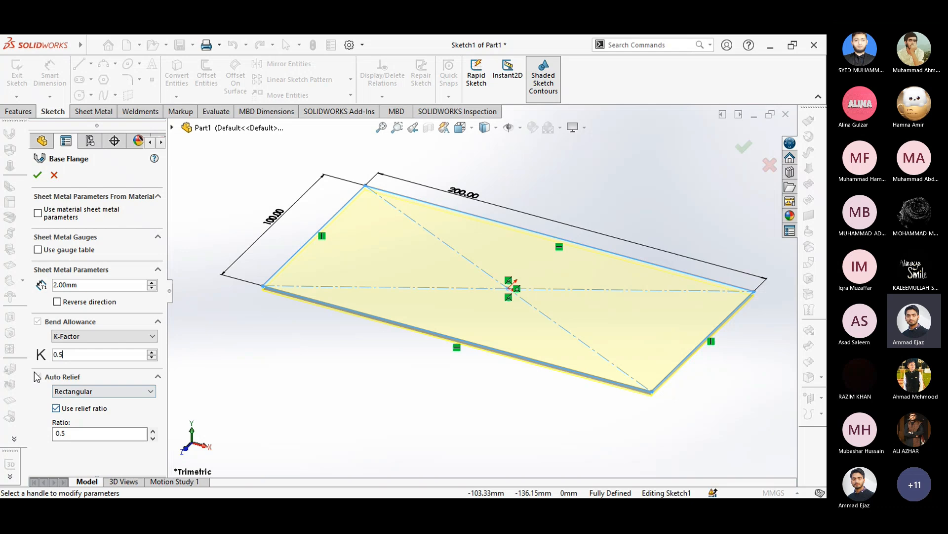
left_click(40, 175)
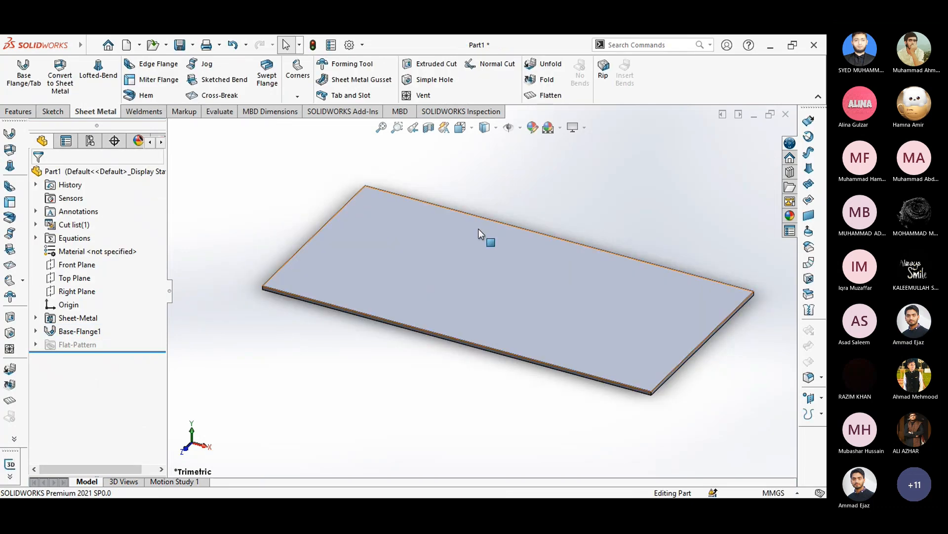
Examine the Sheet-Metal folder and the base flange in the feature tree, and look over the regular solid features
left_click(36, 317)
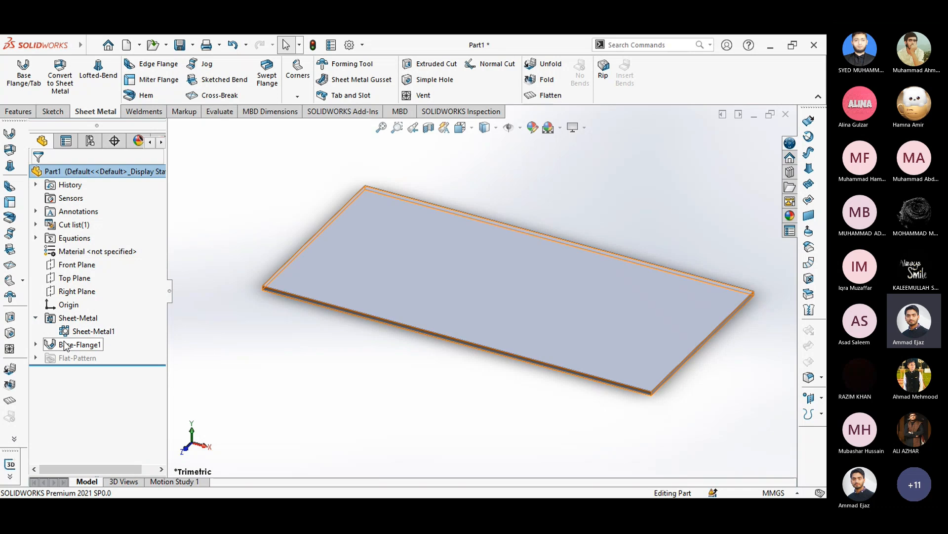
left_click(60, 344)
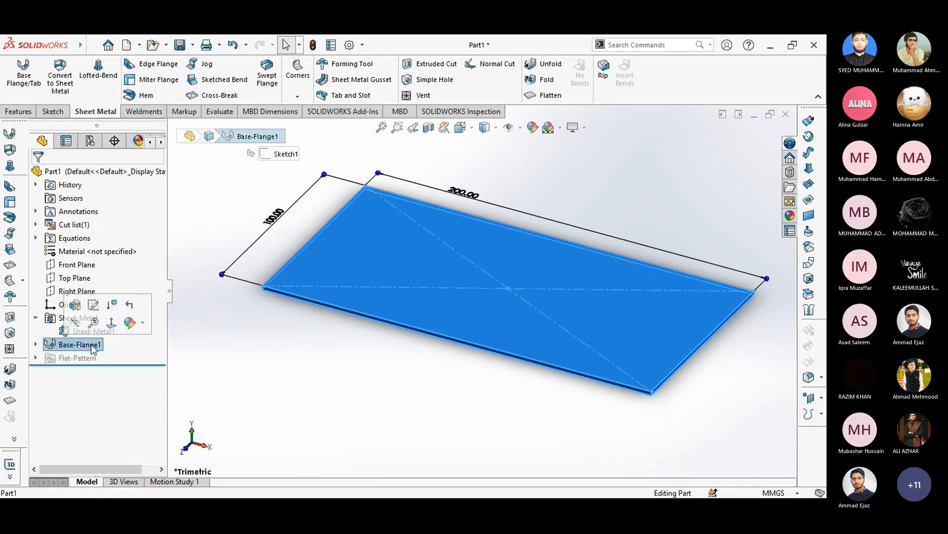
left_click(223, 351)
scroll(264, 343, "up", 4)
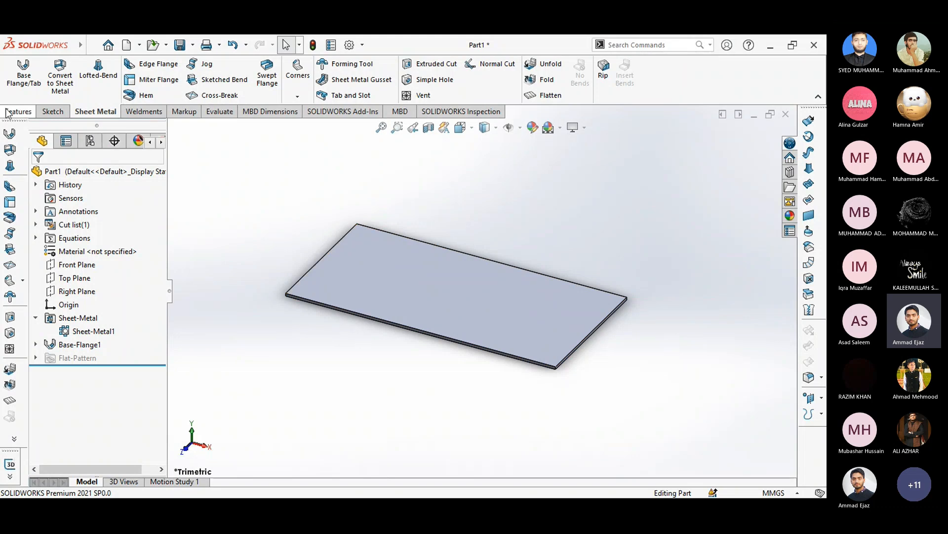
left_click(18, 111)
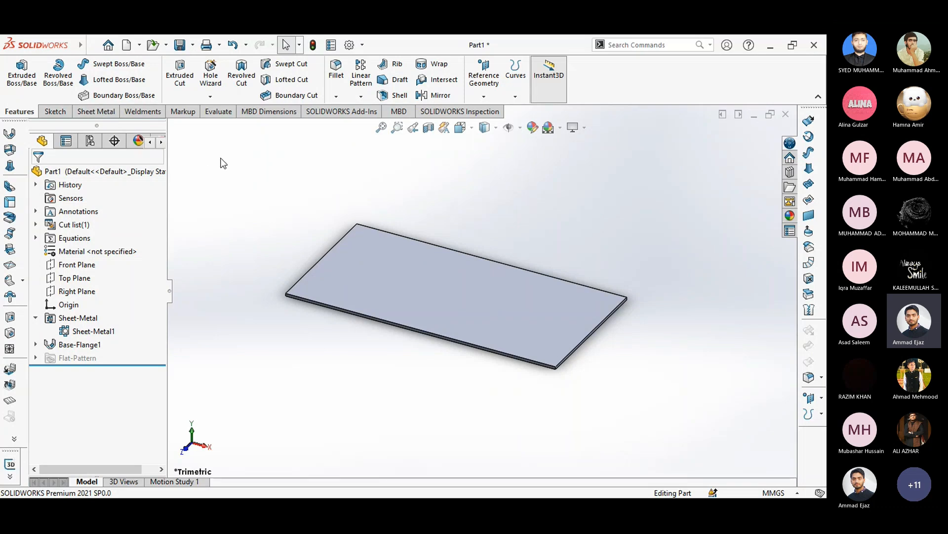
Start an Edge Flange on the plate's short edge at the negative X end and place it upward about 36 mm long
left_click(91, 113)
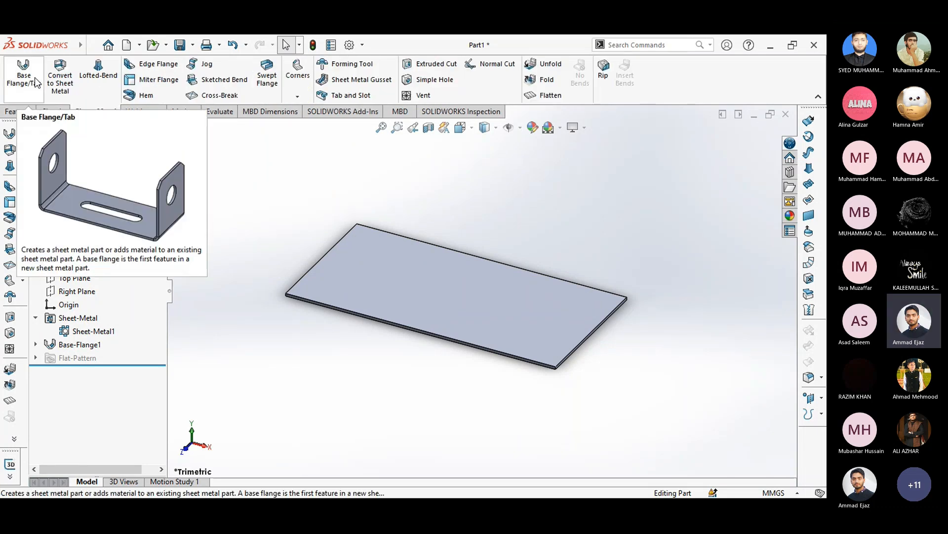
left_click(151, 67)
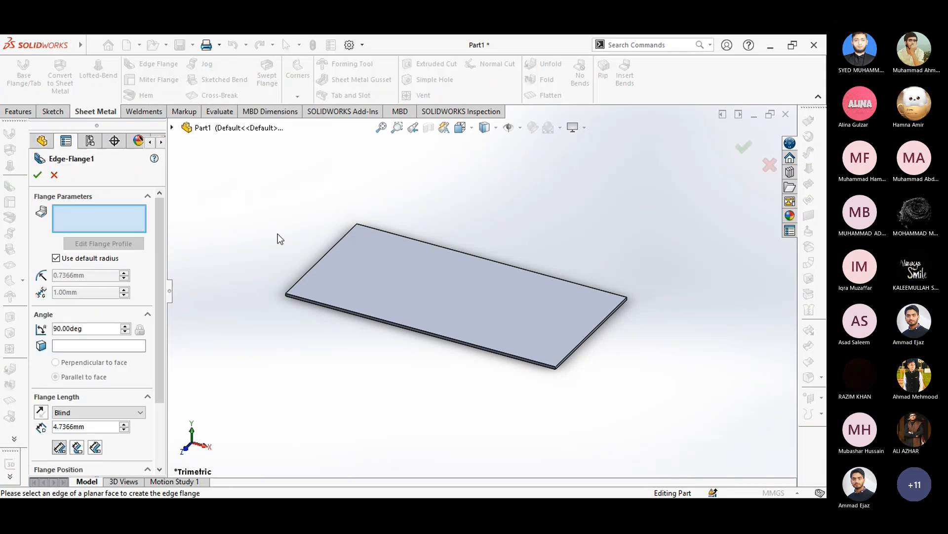
left_click(315, 265)
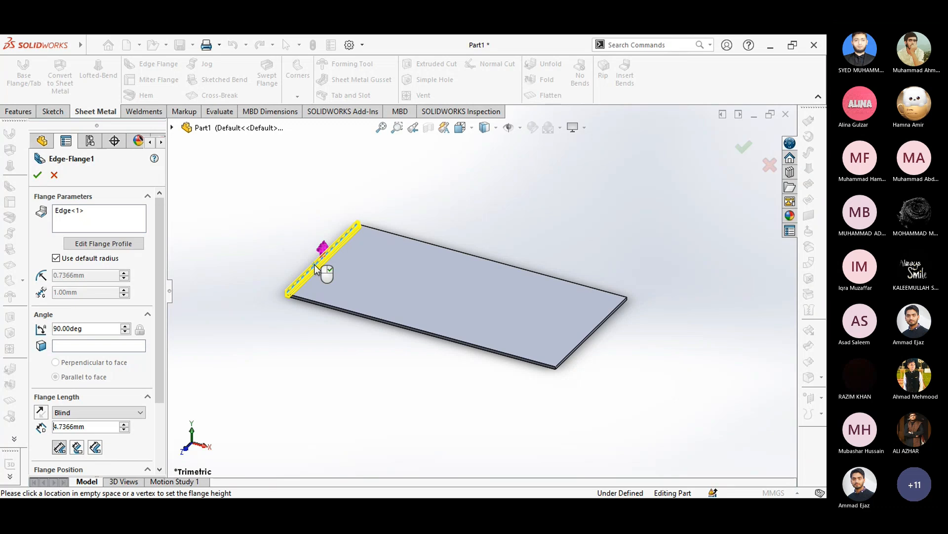
scroll(326, 264, "down", 2)
scroll(349, 271, "down", 4)
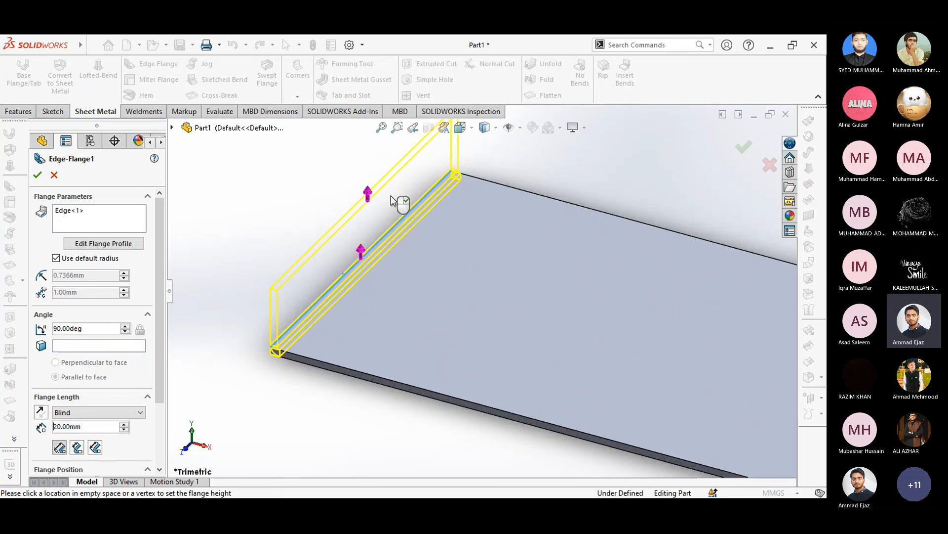
scroll(402, 201, "up", 2)
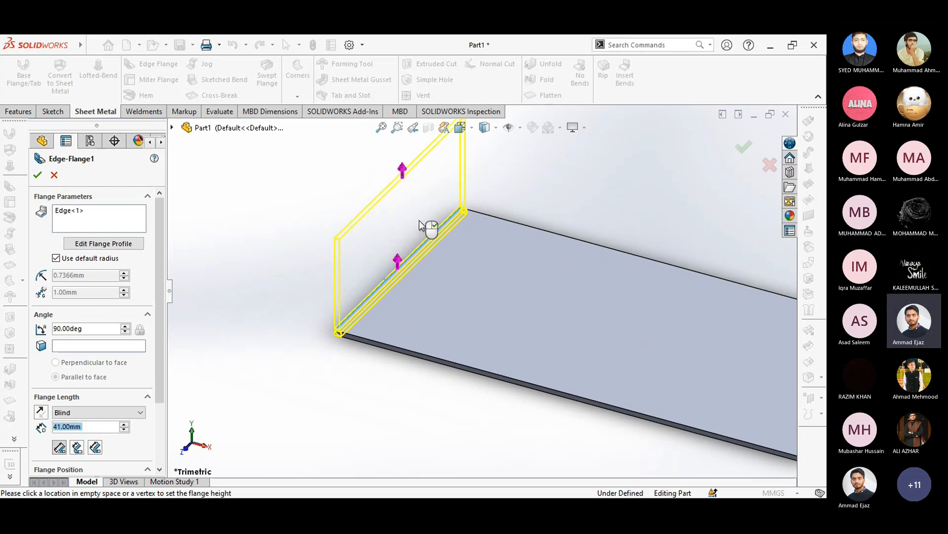
scroll(421, 184, "down", 1)
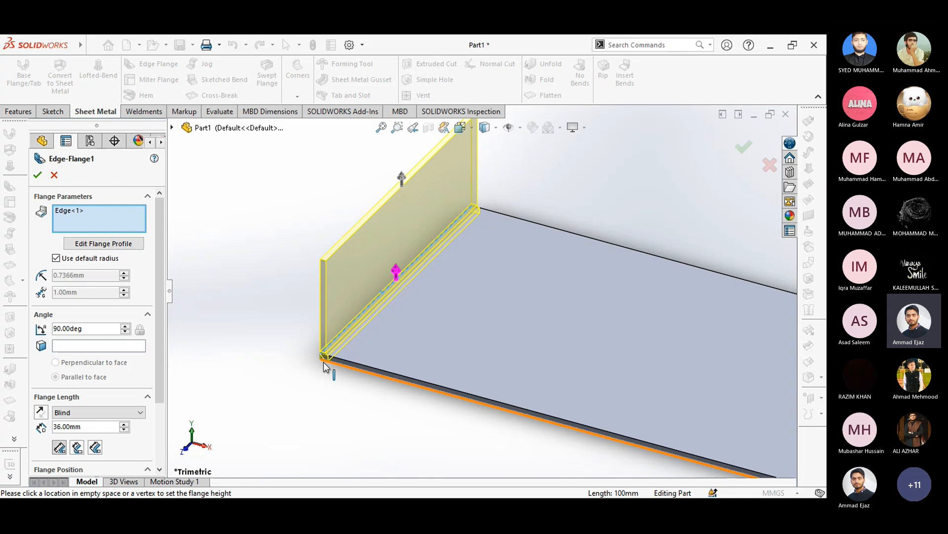
scroll(346, 351, "down", 2)
scroll(419, 309, "up", 3)
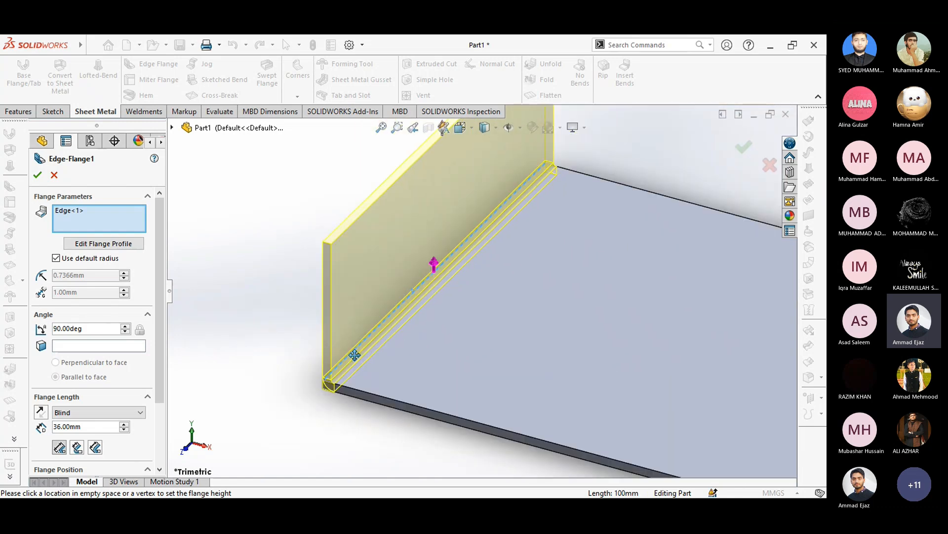
scroll(339, 326, "up", 2)
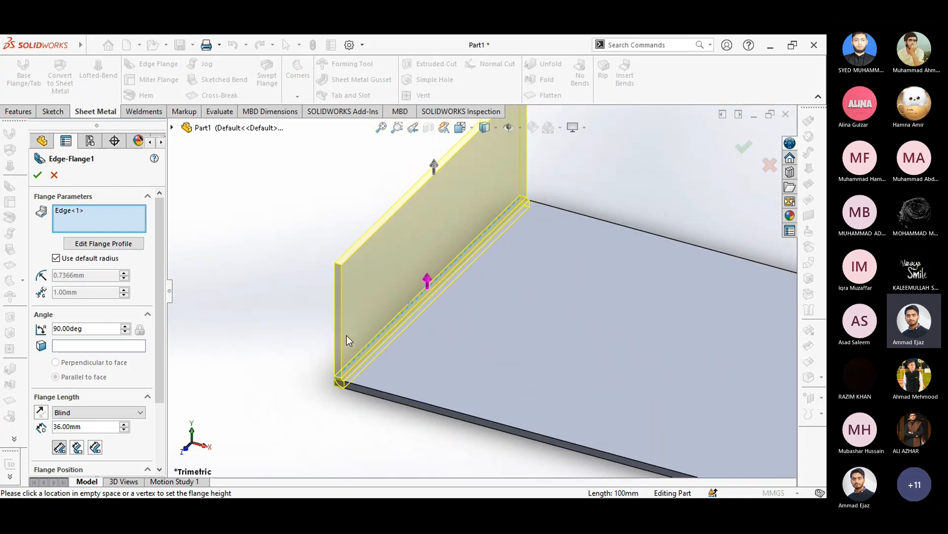
middle_click_drag(345, 335, 281, 332, "ctrl")
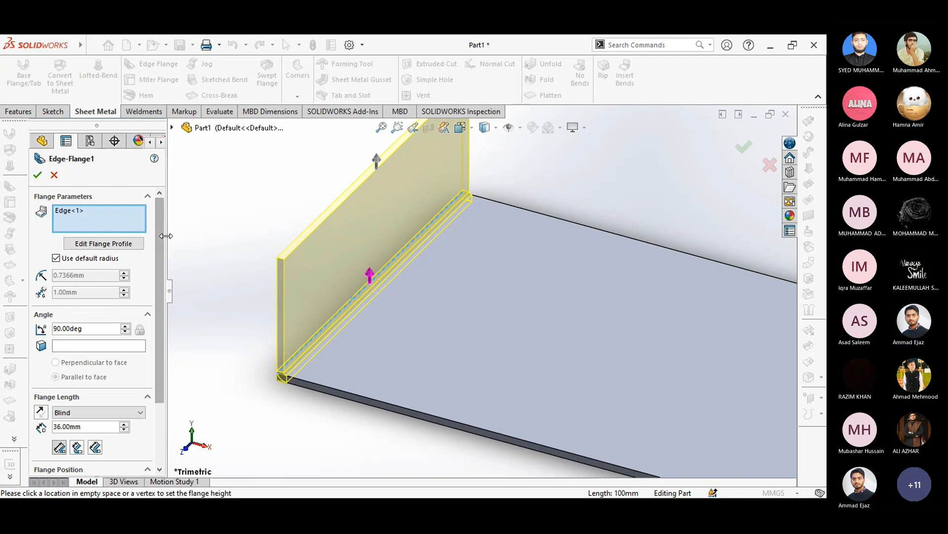
Try a 45-degree angle on the edge flange and return the angle to 90 degrees
left_click_drag(160, 245, 167, 290)
left_click_drag(103, 270, 52, 268)
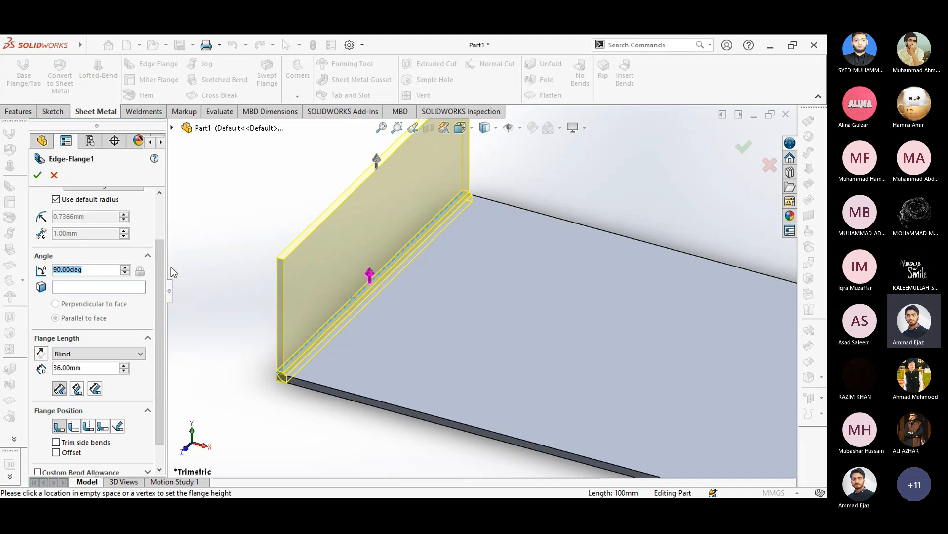
type("45")
key("Return")
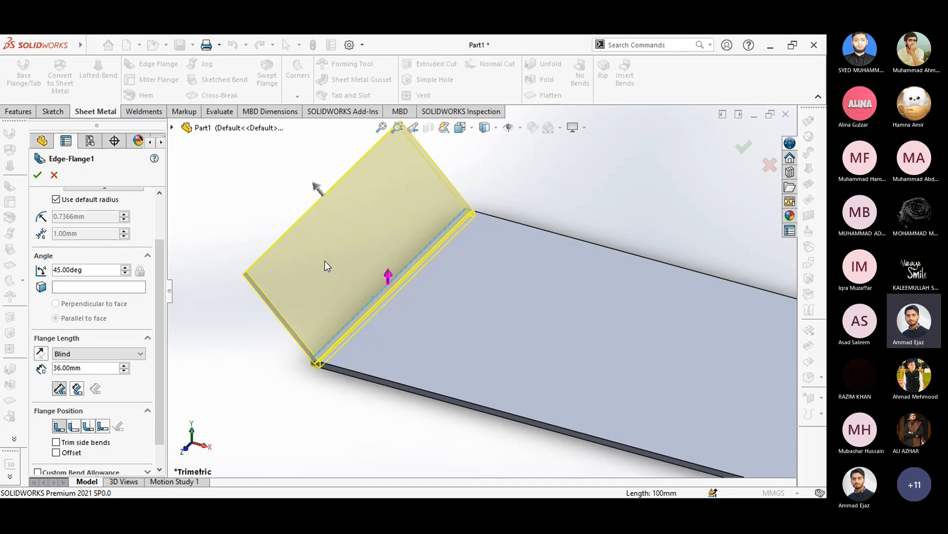
double_click(89, 272)
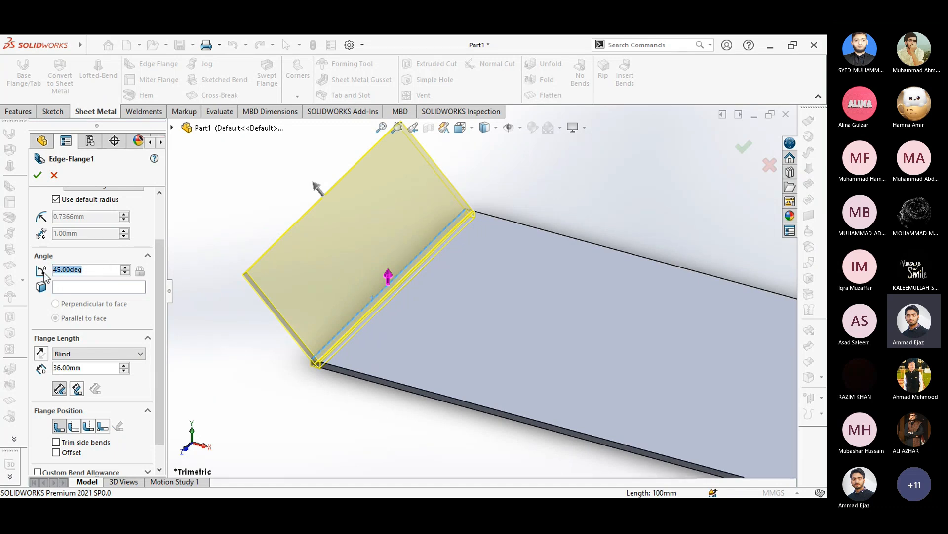
type("90")
key("Return")
Extend the edge flange upward to a length of 56 mm
scroll(158, 327, "down", 1)
scroll(161, 322, "down", 1)
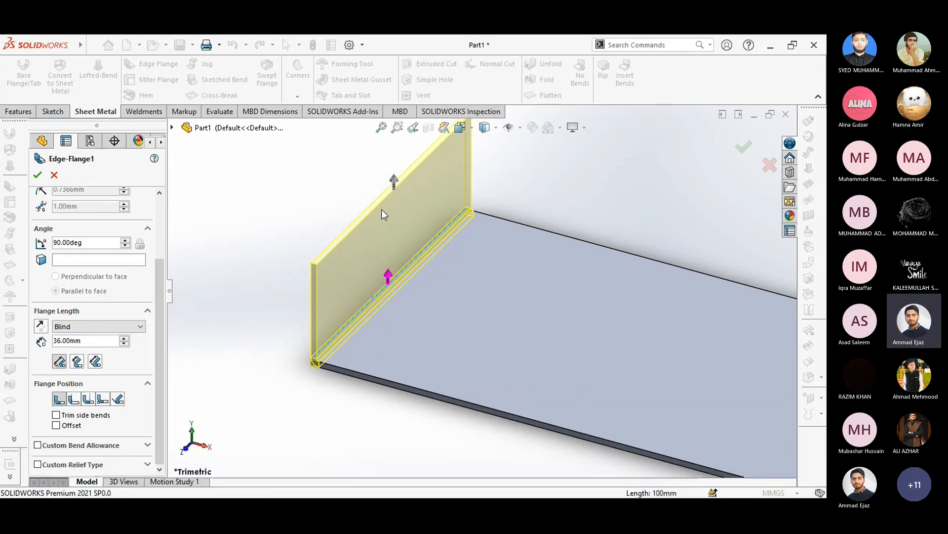
middle_click_drag(381, 209, 337, 265, "ctrl")
left_click(356, 234)
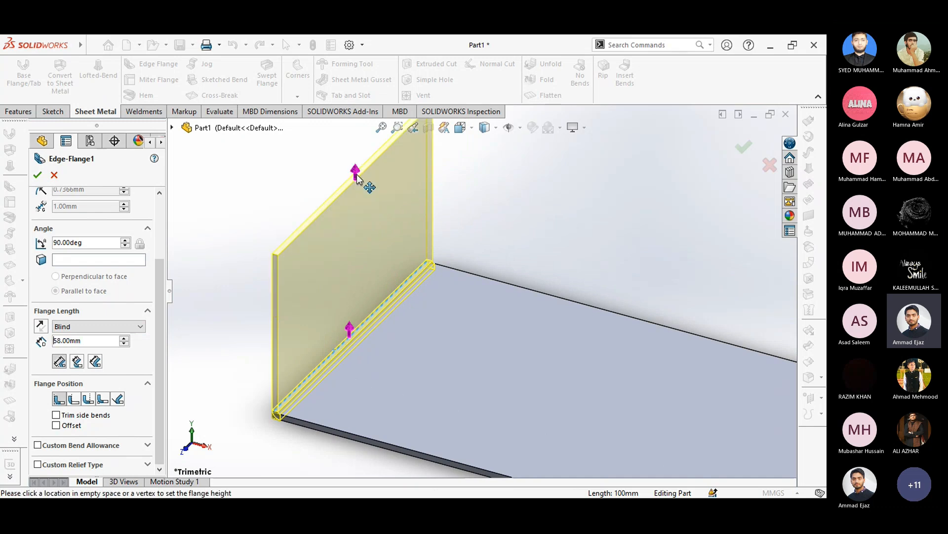
left_click(338, 181)
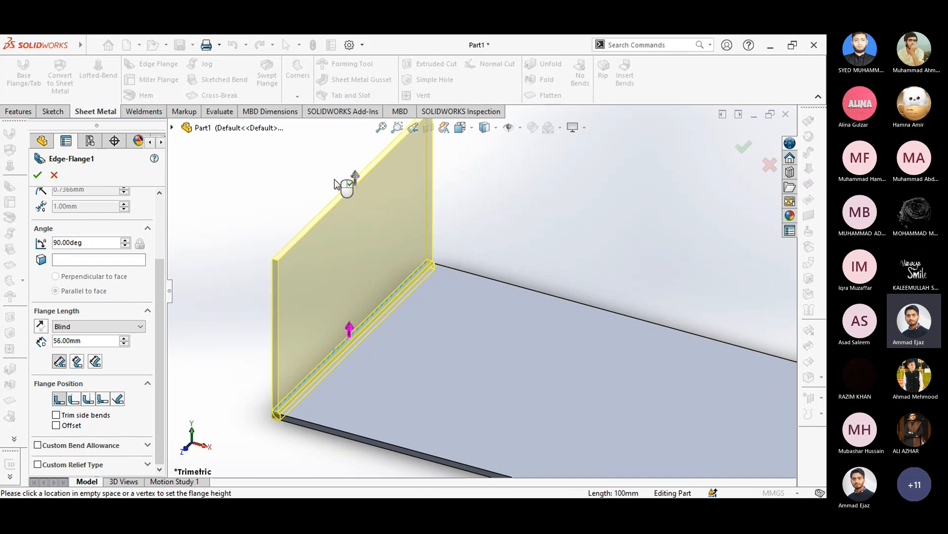
scroll(316, 410, "up", 2)
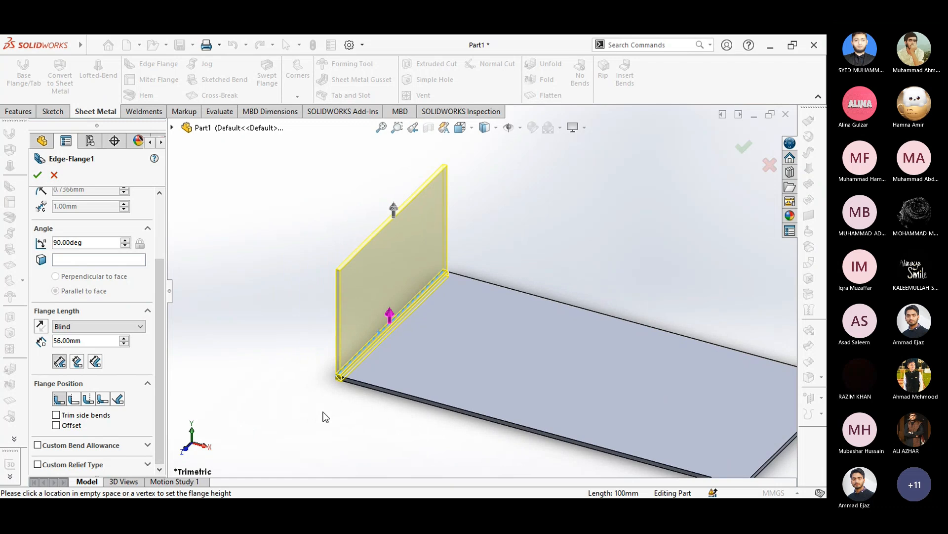
Compare the Material Outside, Bend Outside and Bend from Virtual Sharp positions at the bend corner, and return the flange to Material Inside
scroll(346, 383, "down", 5)
scroll(360, 368, "down", 4)
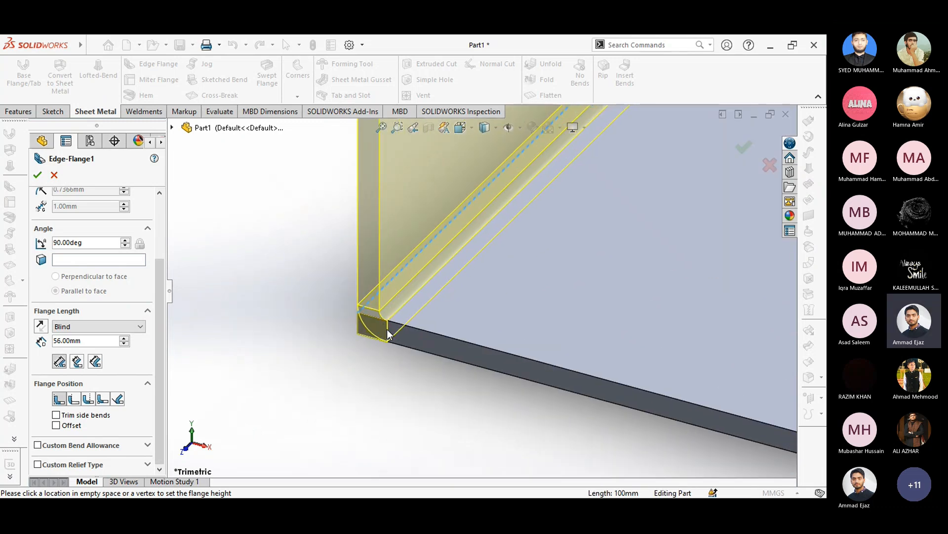
scroll(320, 329, "down", 1)
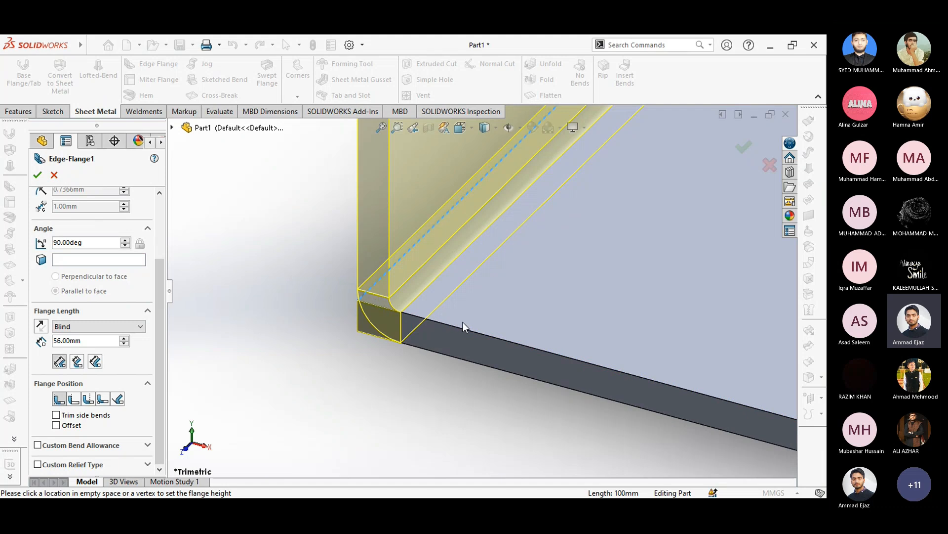
left_click(74, 399)
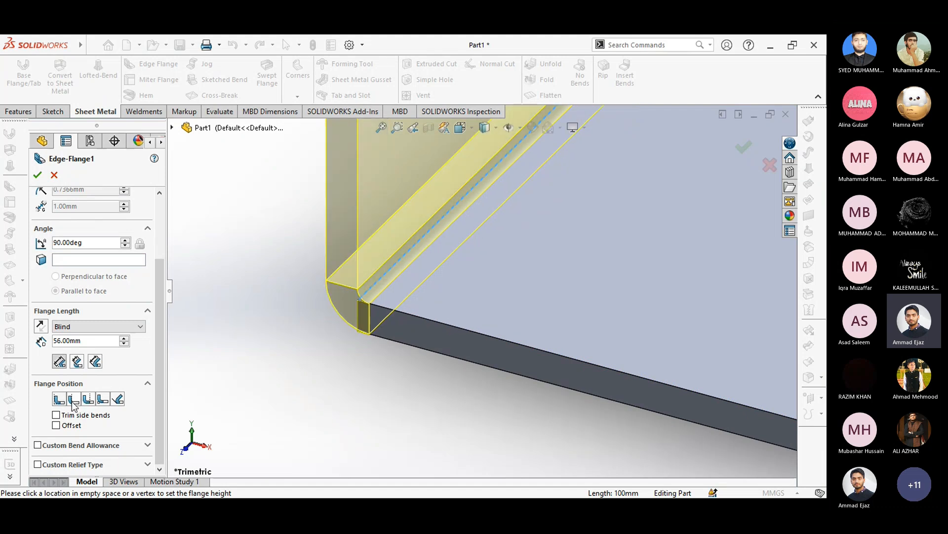
left_click(89, 399)
left_click(102, 398)
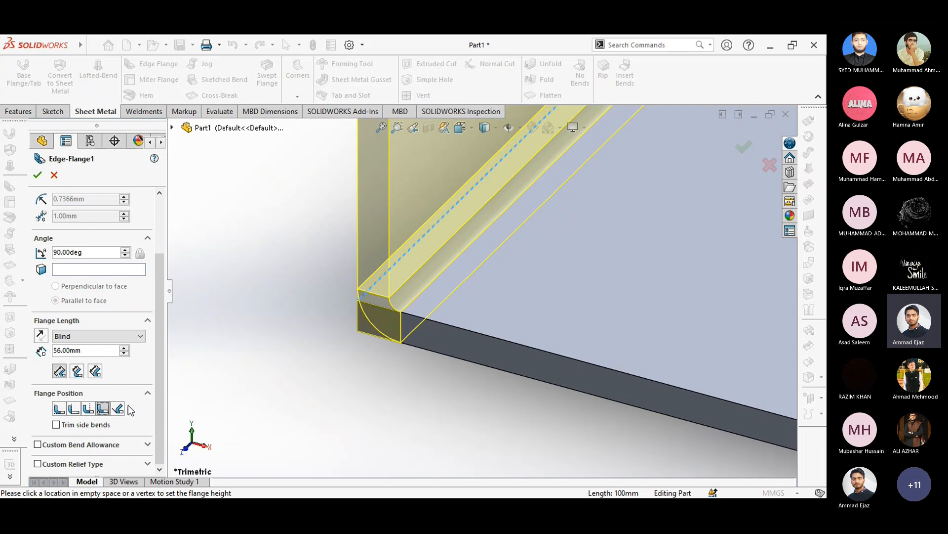
left_click(59, 408)
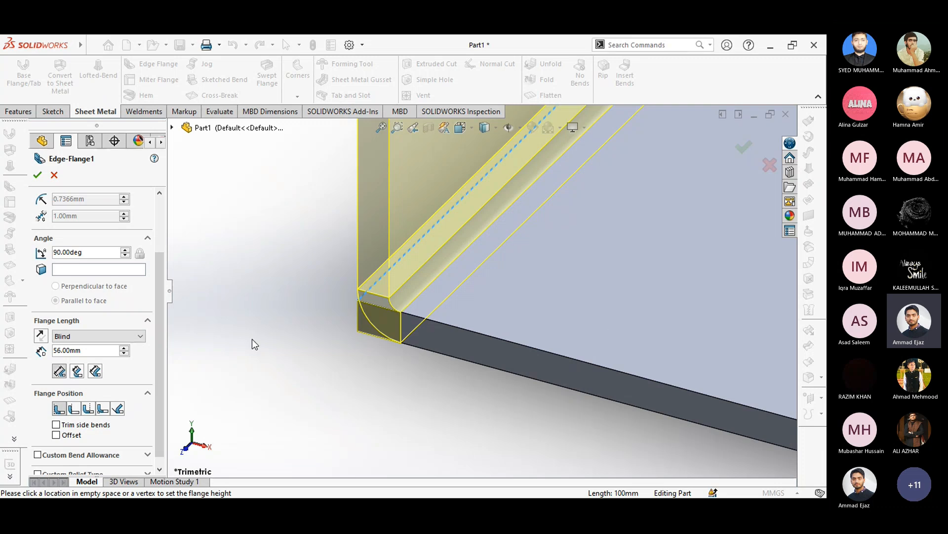
Review the remaining edge flange parameters and accept the edge flange on the plate's short edge
scroll(162, 367, "down", 1)
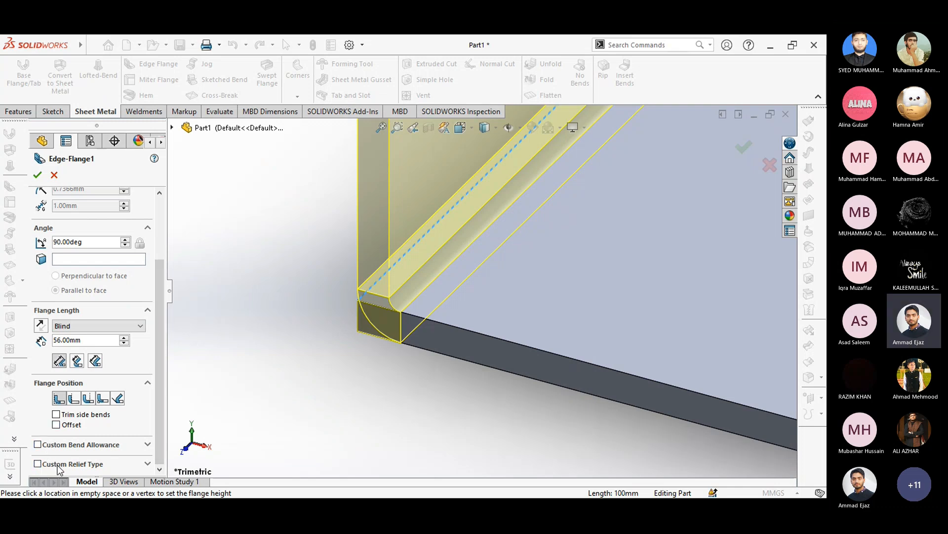
left_click_drag(163, 388, 158, 286)
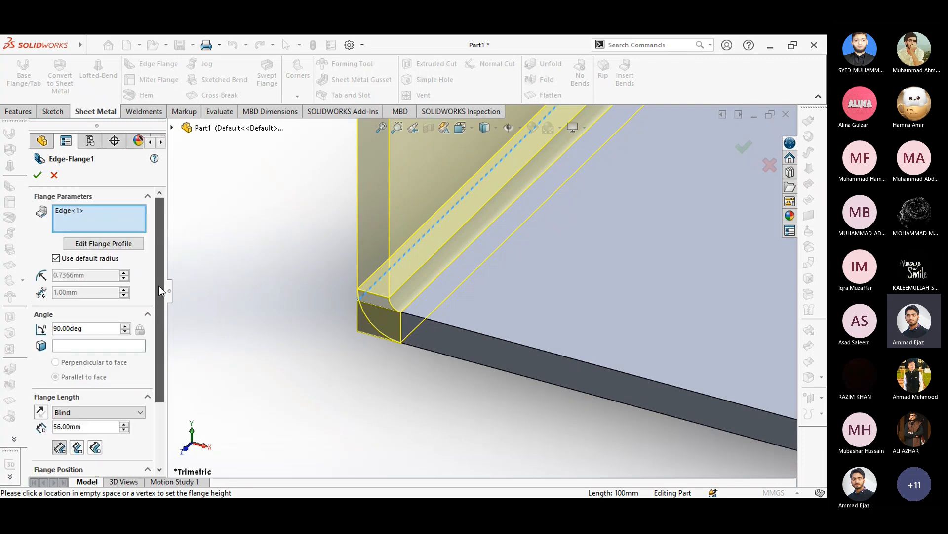
left_click(38, 174)
scroll(251, 325, "up", 5)
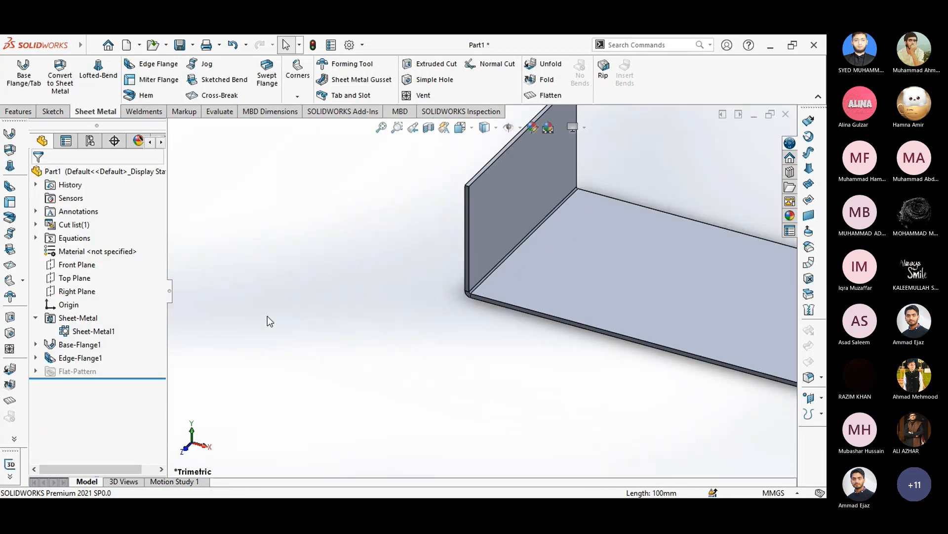
scroll(341, 244, "up", 4)
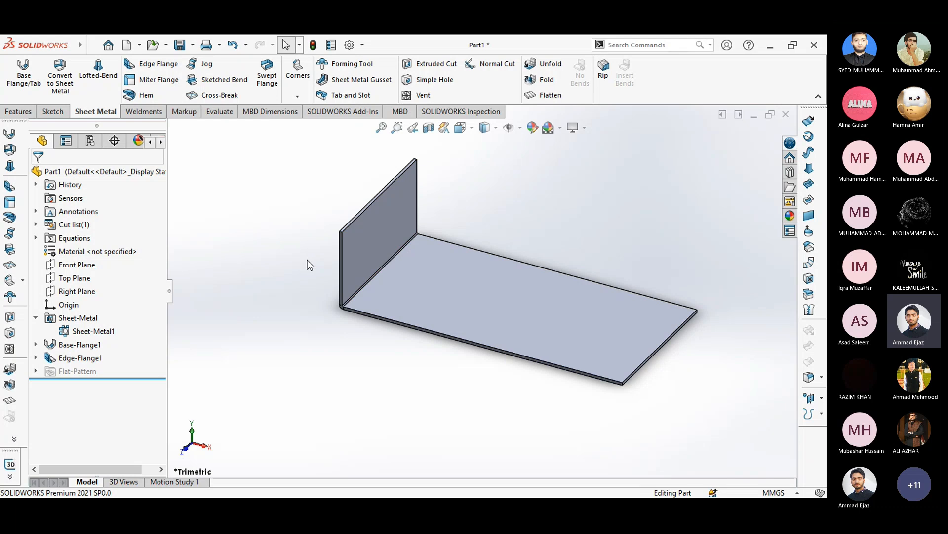
Start an edge flange on both long edges of the plate, extended upward to 50 mm
left_click(141, 68)
left_click(531, 264)
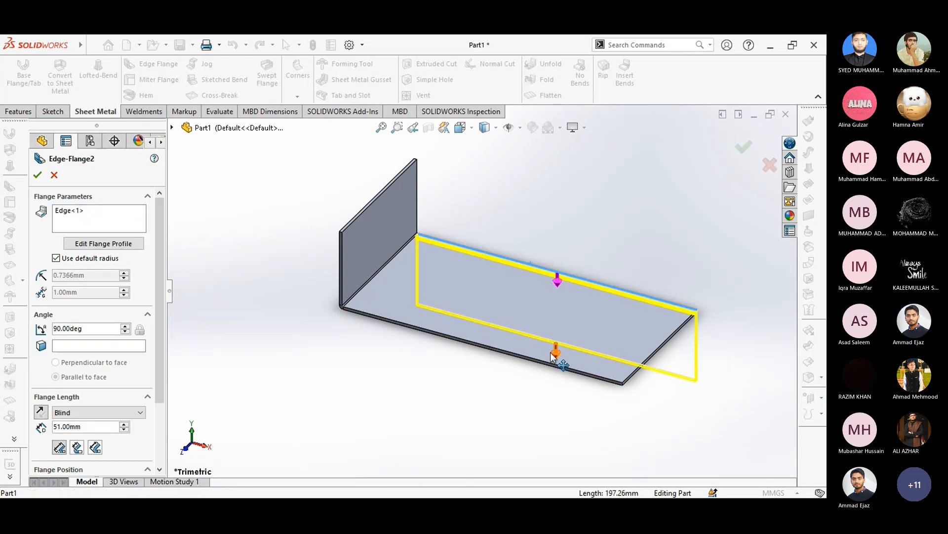
left_click(135, 223)
left_click(568, 367)
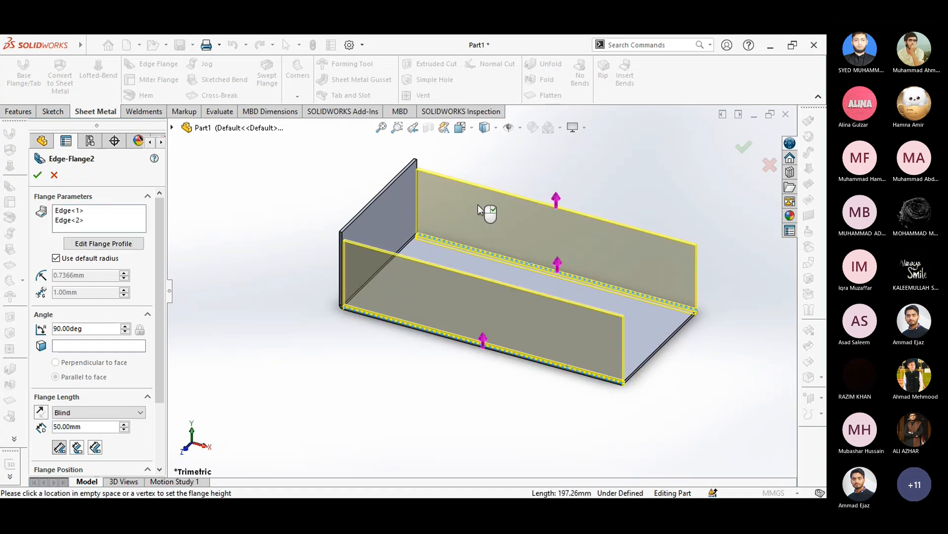
left_click(478, 205)
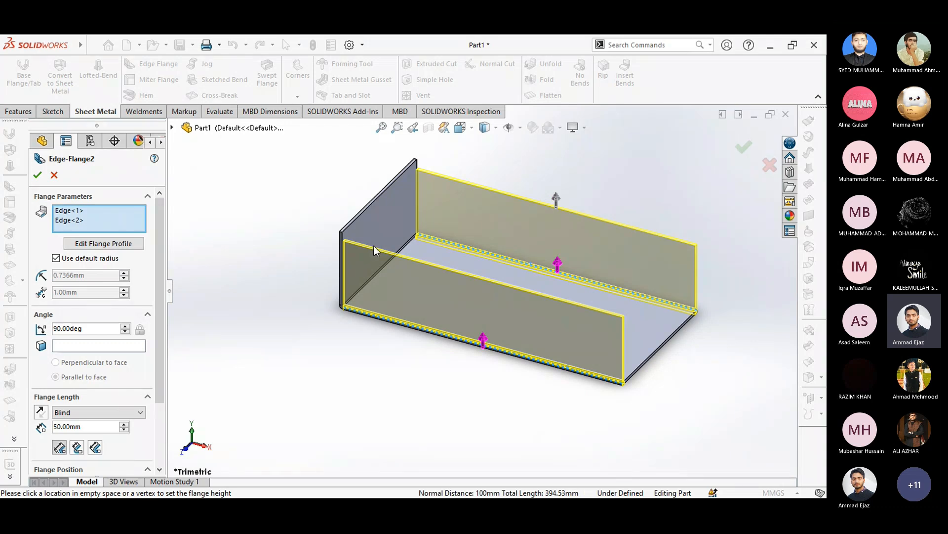
Set the flange length to Up To Vertex at the existing short-edge flange's upper corner, and accept the two long flanges
scroll(375, 250, "down", 3)
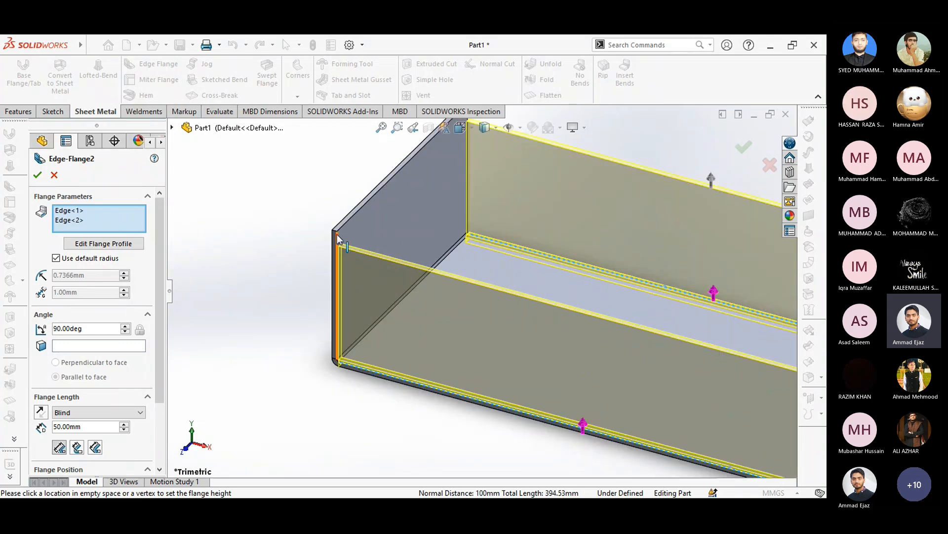
left_click(112, 412)
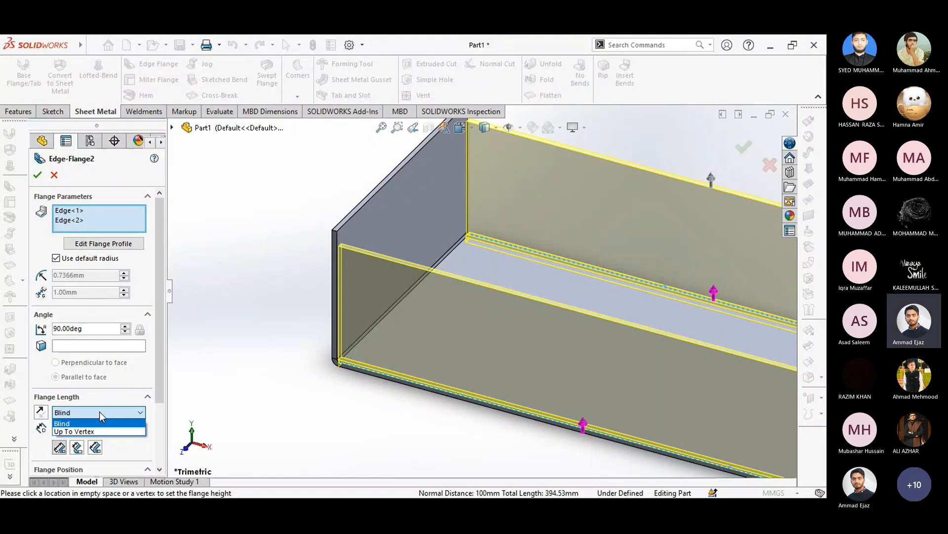
left_click(74, 432)
scroll(366, 237, "down", 6)
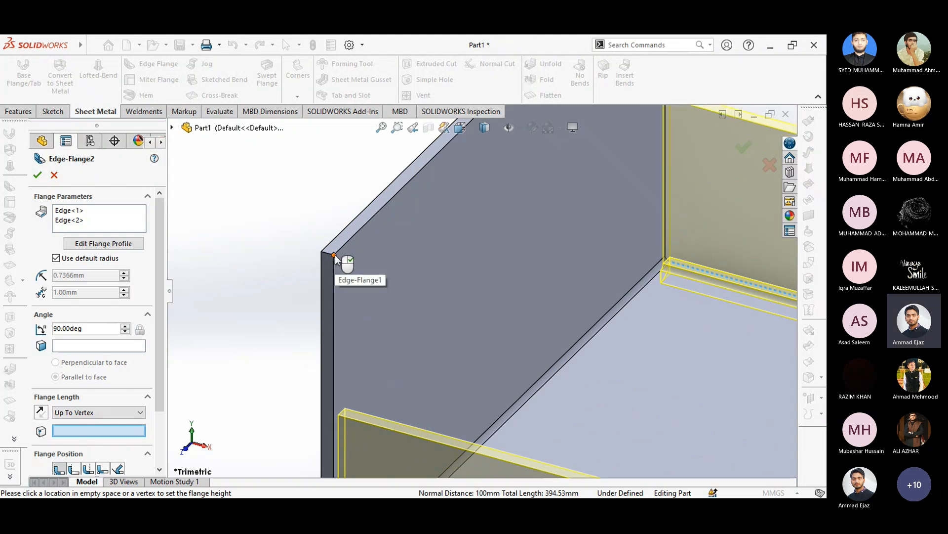
left_click(334, 256)
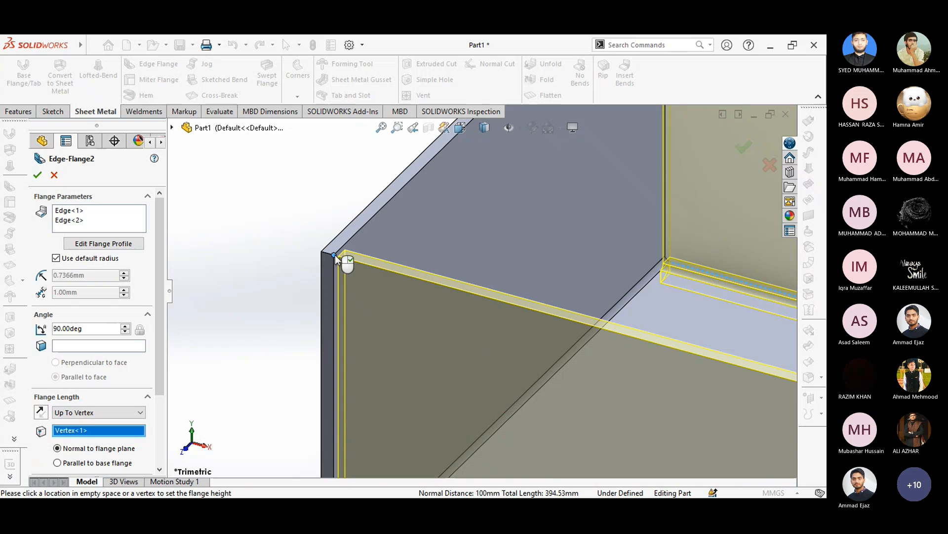
right_click(335, 257)
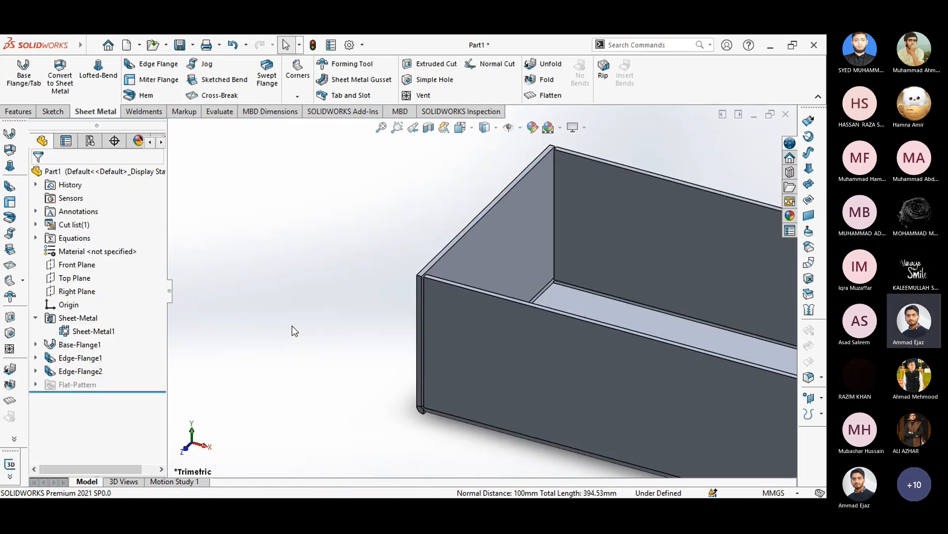
Inspect the lower corner where the short-edge flange meets the front long flange, and return to the isometric view
middle_click_drag(350, 347, 216, 305, "ctrl")
middle_click_drag(385, 348, 250, 313, "ctrl")
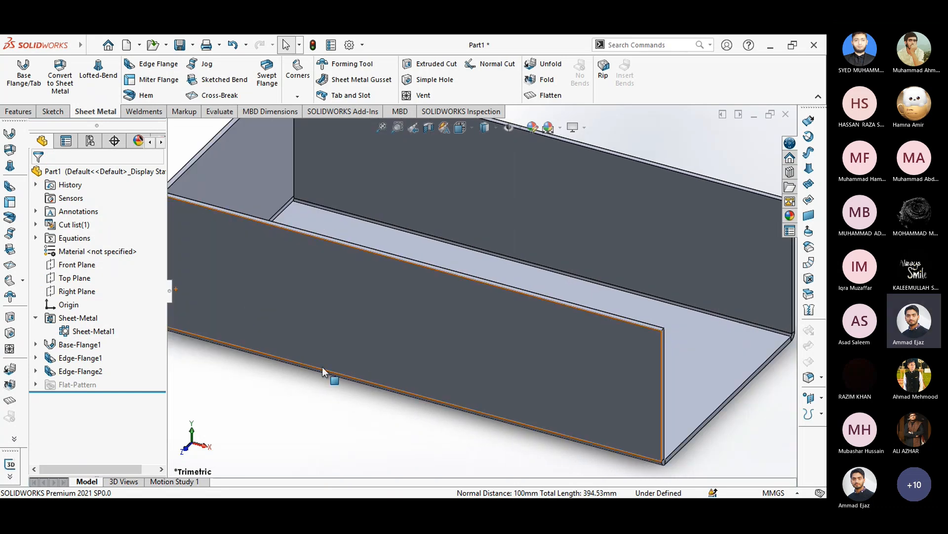
middle_click_drag(322, 366, 328, 275)
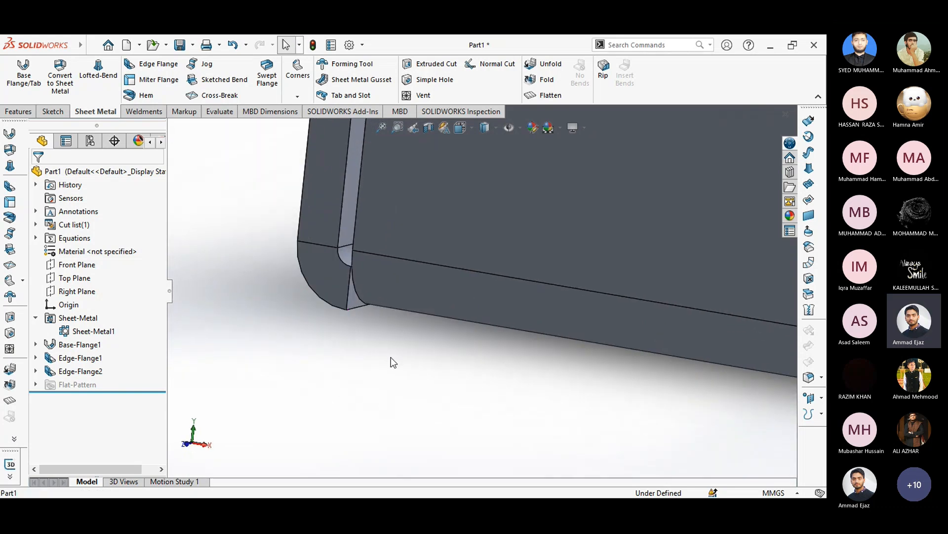
scroll(391, 357, "up", 3)
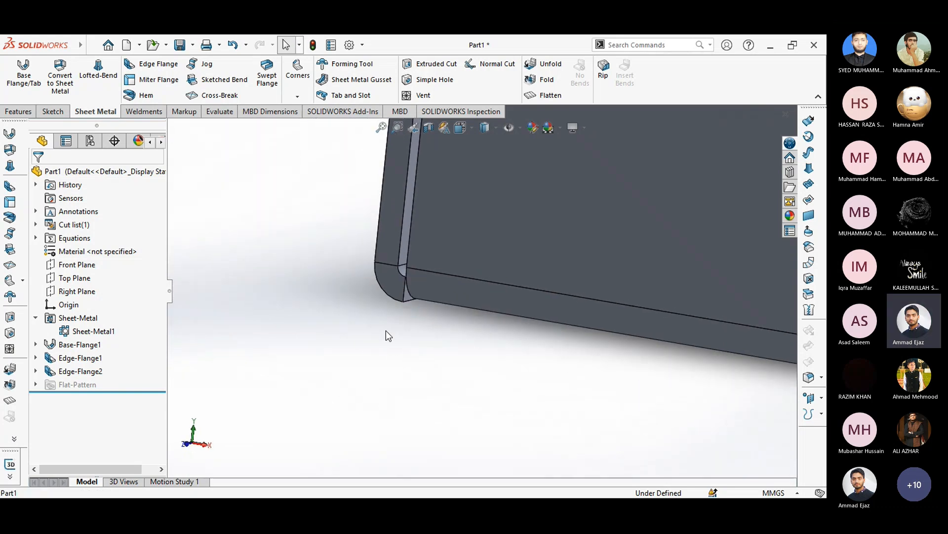
scroll(423, 335, "up", 2)
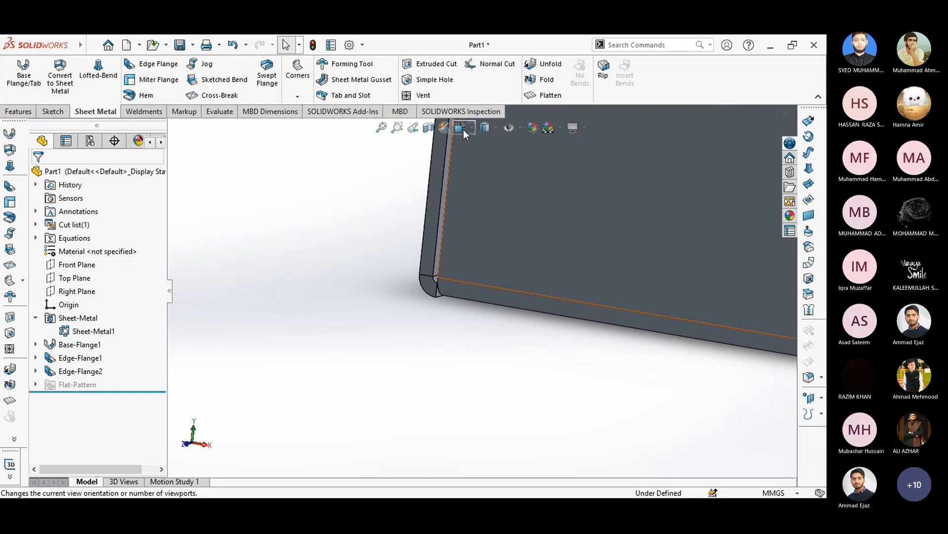
left_click(460, 127)
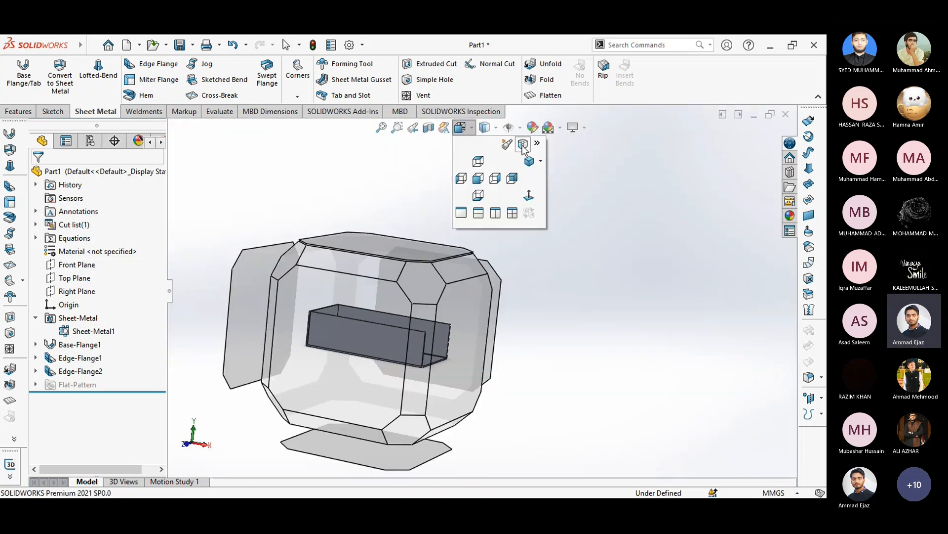
left_click(523, 147)
left_click(469, 128)
left_click(529, 162)
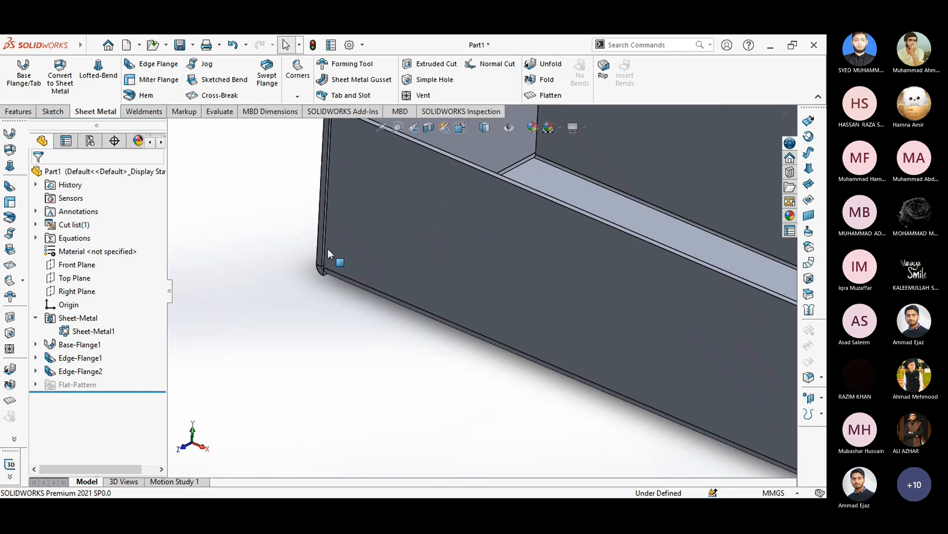
Add an edge flange on the remaining short edge, up to the upper corner vertex of the adjacent long flange
scroll(558, 398, "down", 5)
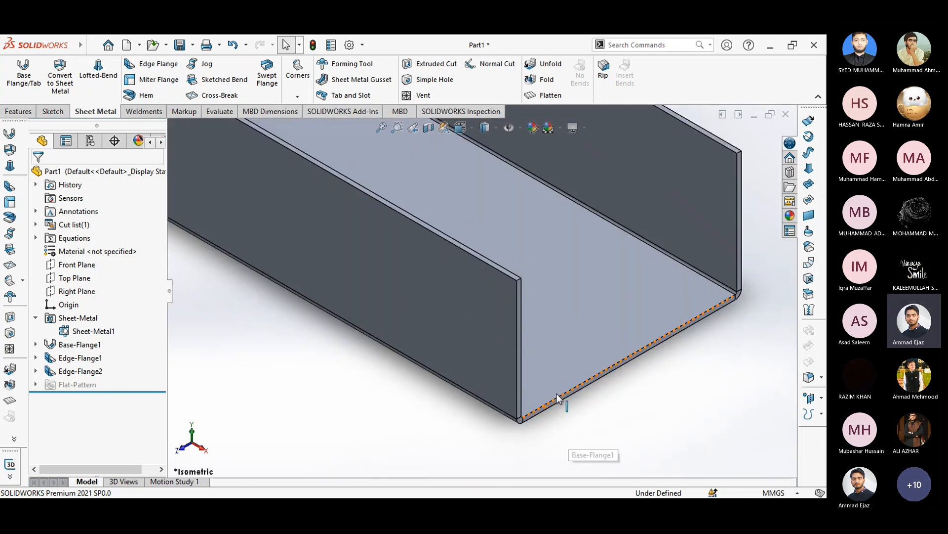
left_click(151, 68)
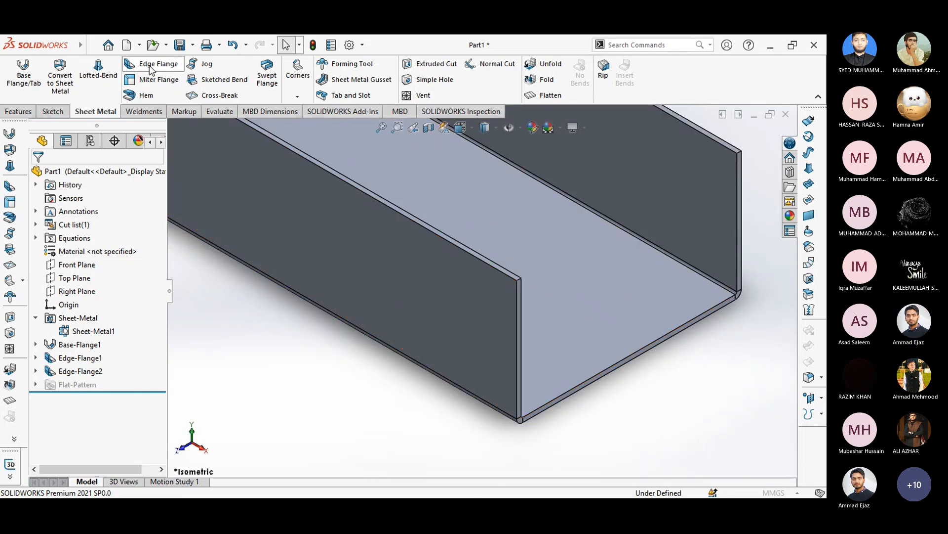
left_click(588, 378)
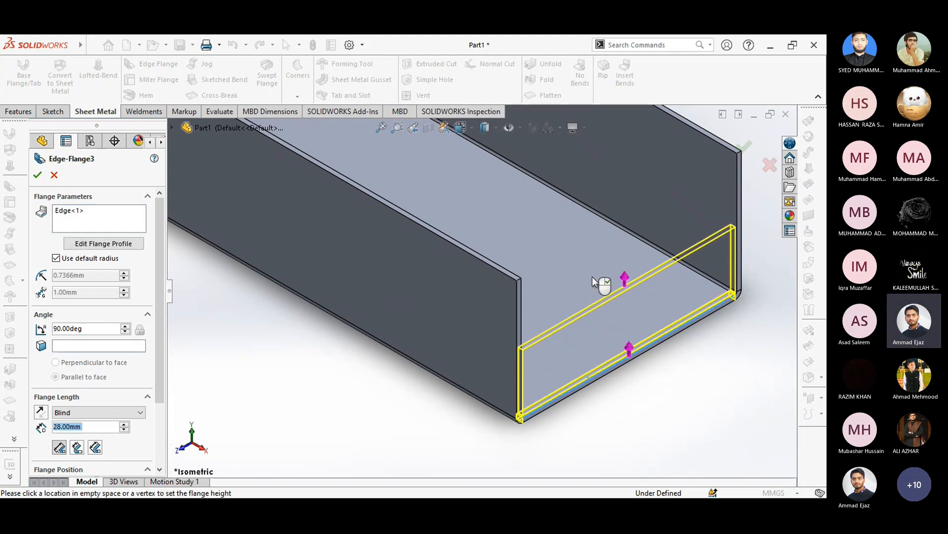
left_click(518, 280)
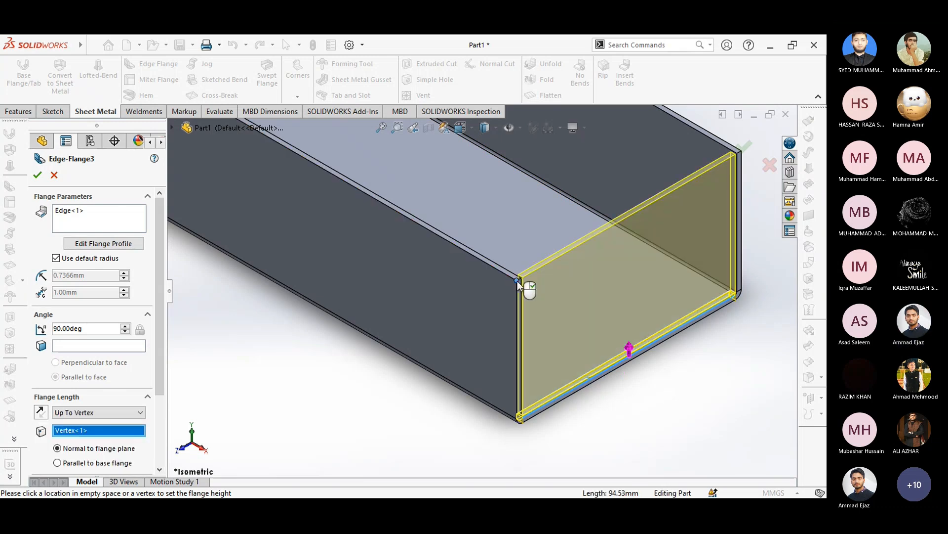
right_click(518, 281)
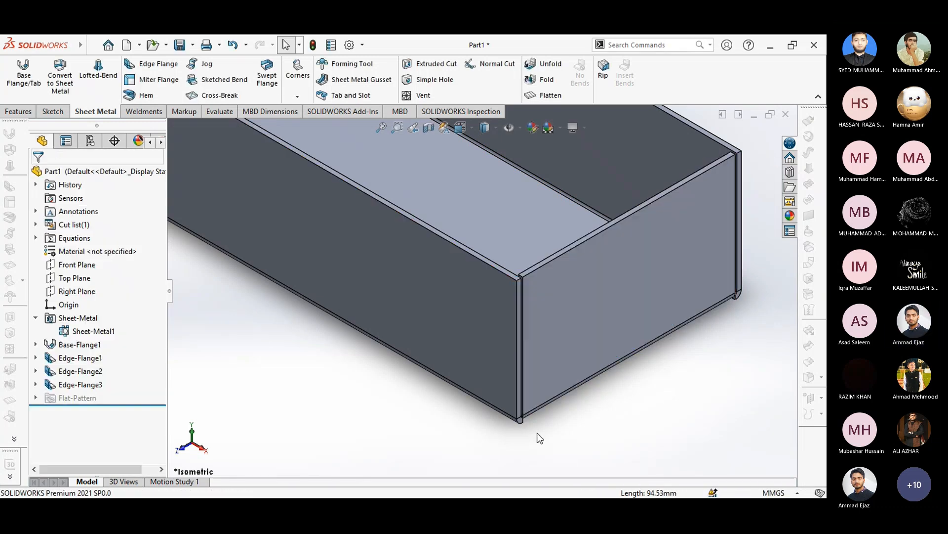
Examine the bend corner between the new short-edge flange and the front long flange, and restore the isometric view
scroll(509, 381, "down", 5)
middle_click_drag(505, 375, 493, 352)
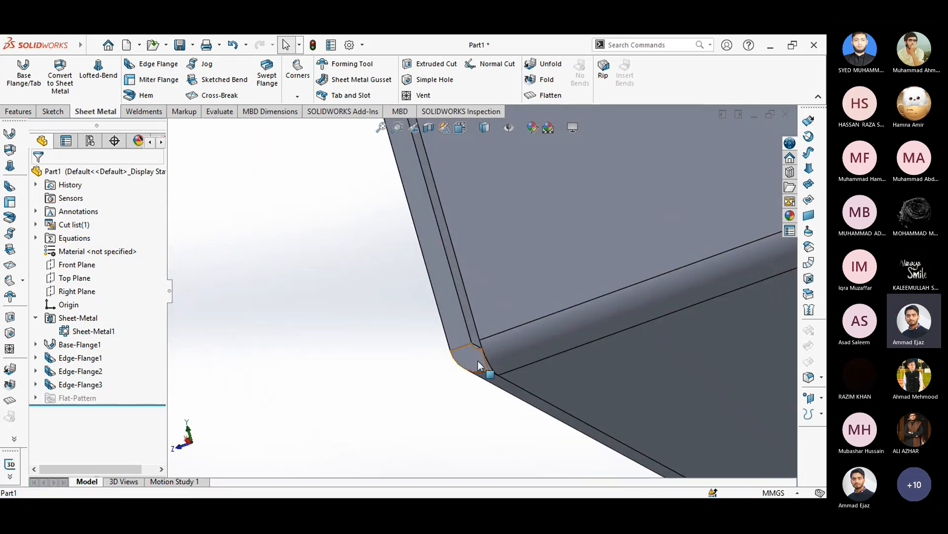
scroll(381, 341, "up", 4)
middle_click_drag(378, 333, 433, 158)
left_click(459, 127)
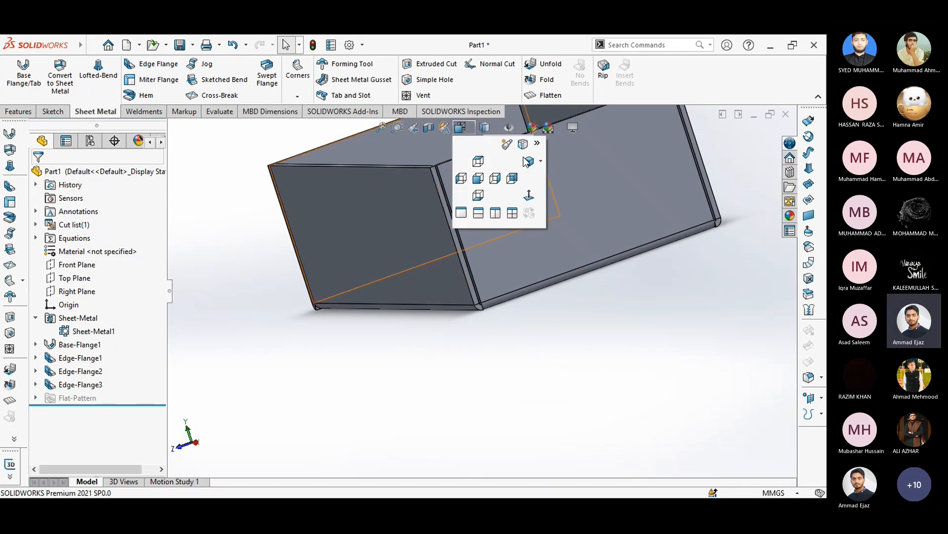
left_click(529, 163)
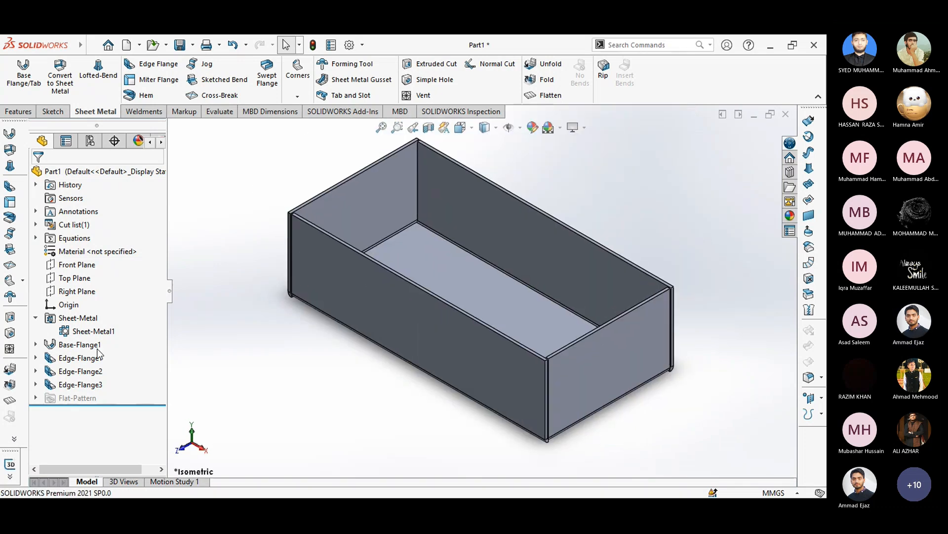
Suppress Edge-Flange1, Edge-Flange2 and Edge-Flange3, leaving only the base flange active
left_click(67, 360)
left_click(66, 386, "shift")
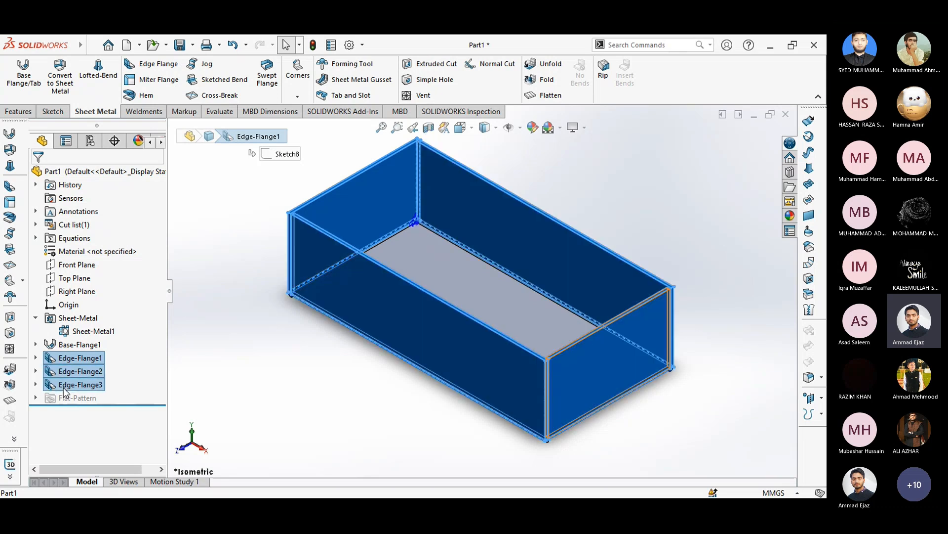
left_click(76, 354)
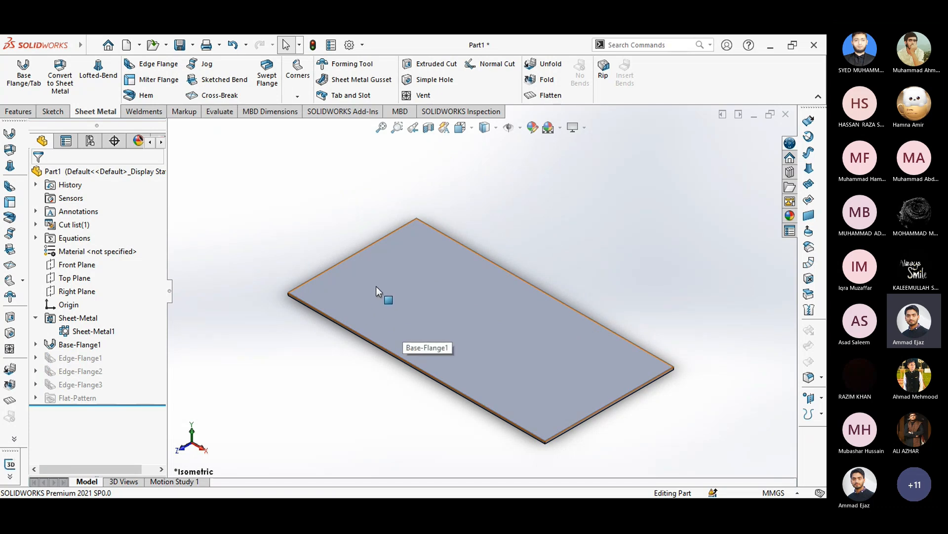
Start a new edge flange and select all four edges of the base plate for it
left_click(142, 71)
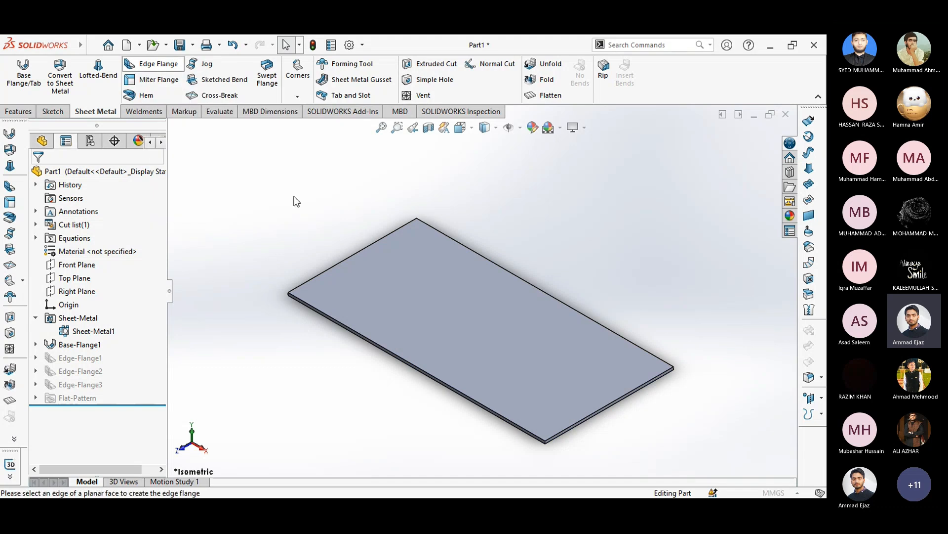
left_click(314, 277)
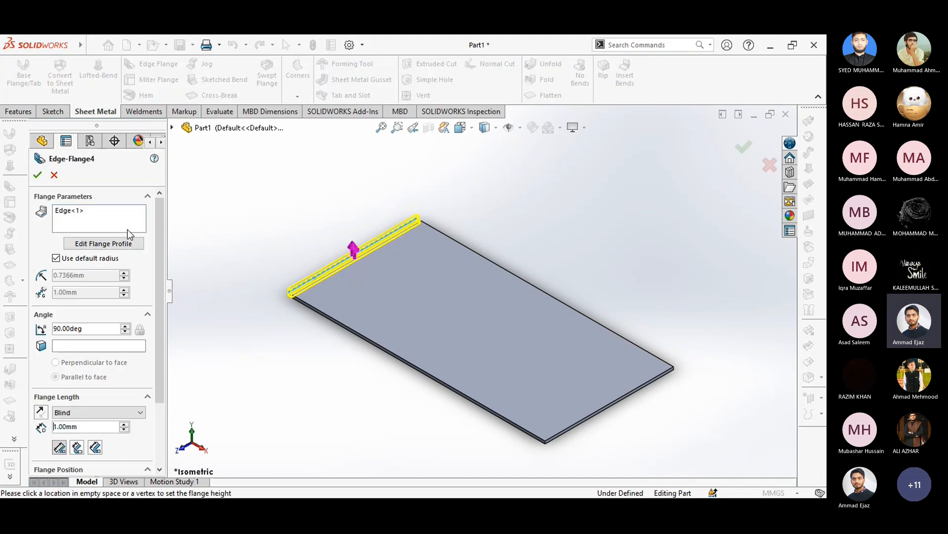
left_click(342, 323)
left_click(514, 275)
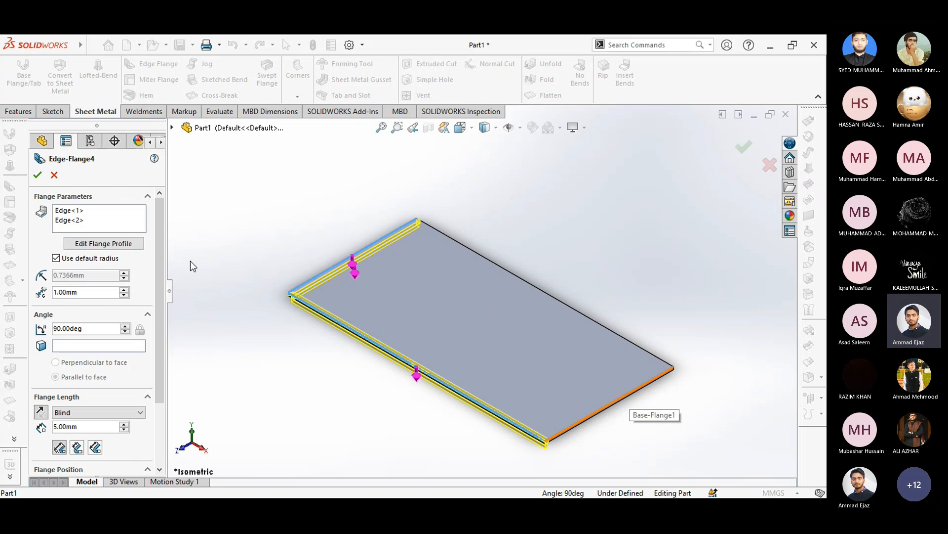
scroll(163, 252, "down", 1)
scroll(140, 239, "up", 1)
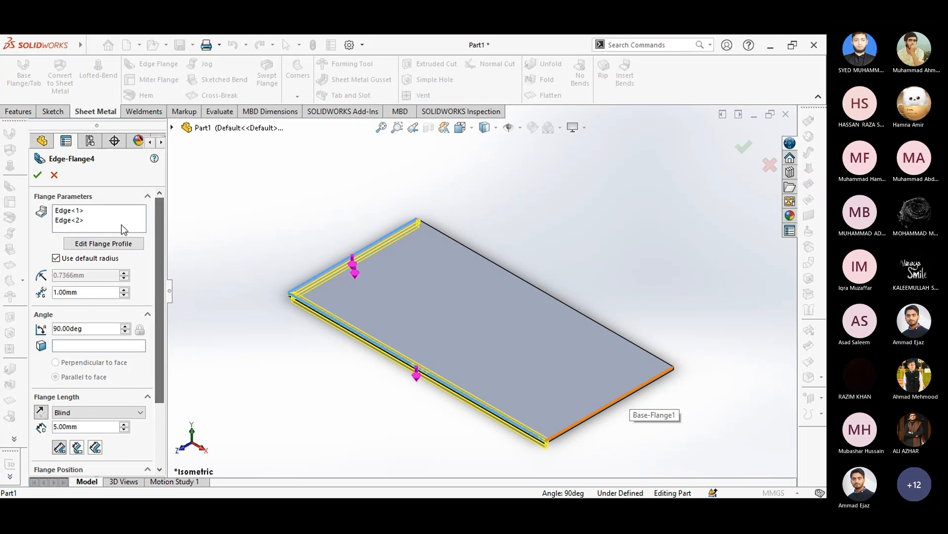
left_click(563, 303)
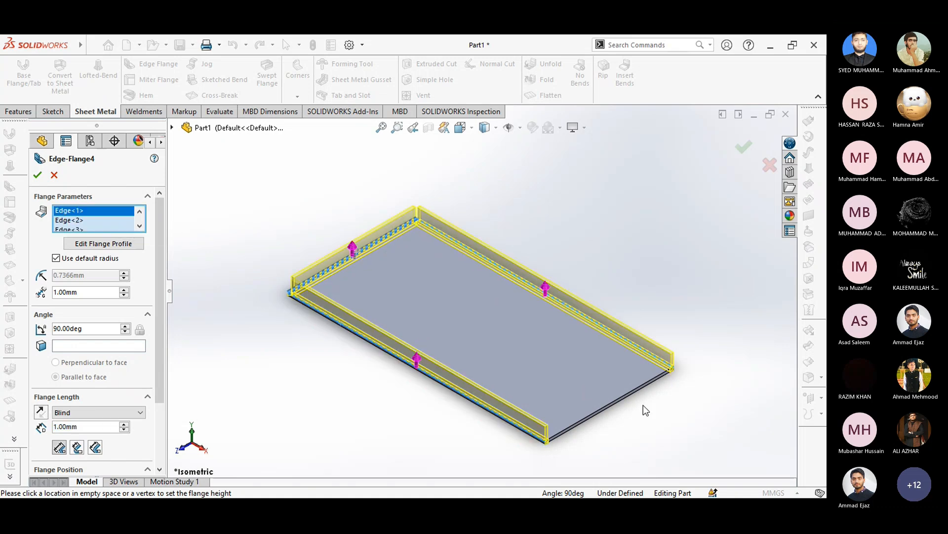
left_click(611, 398)
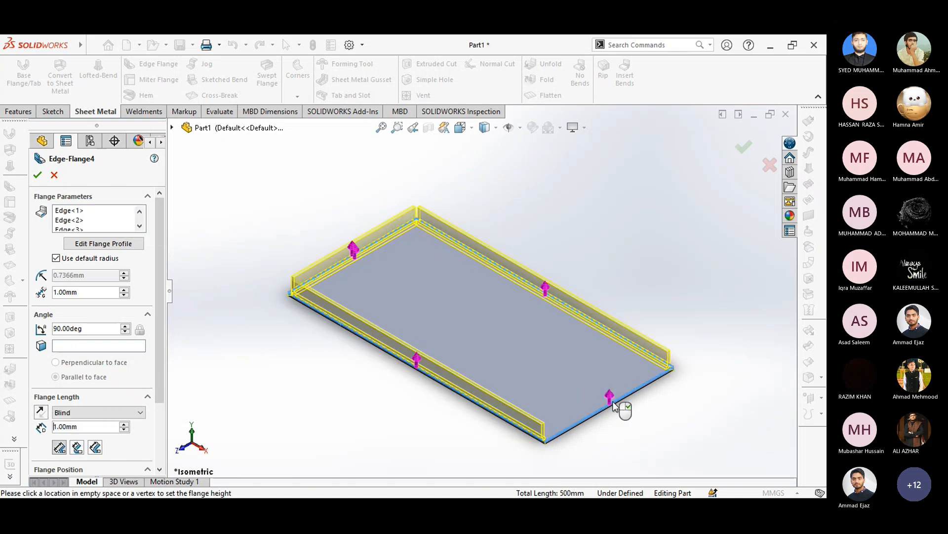
Extend the four edge flanges upward to a length of 28 mm
left_click(361, 292)
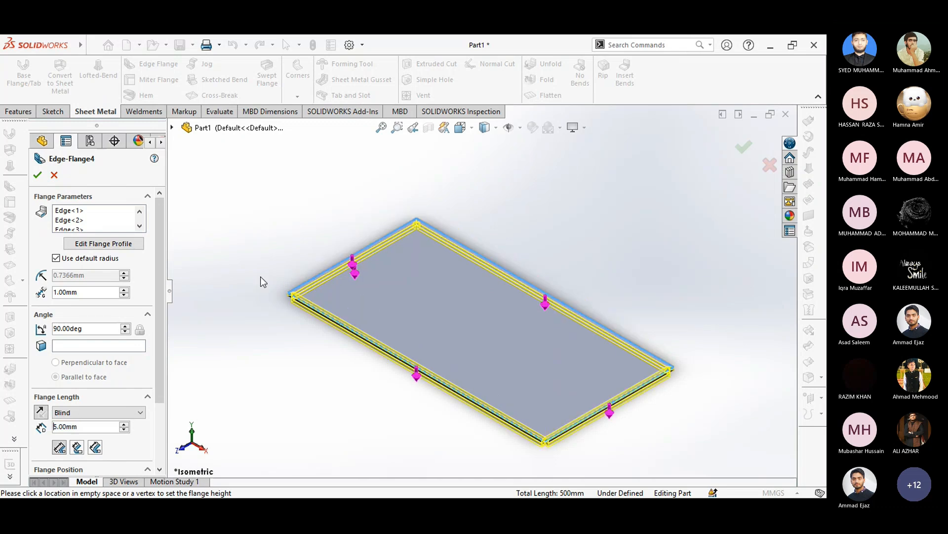
left_click(99, 221)
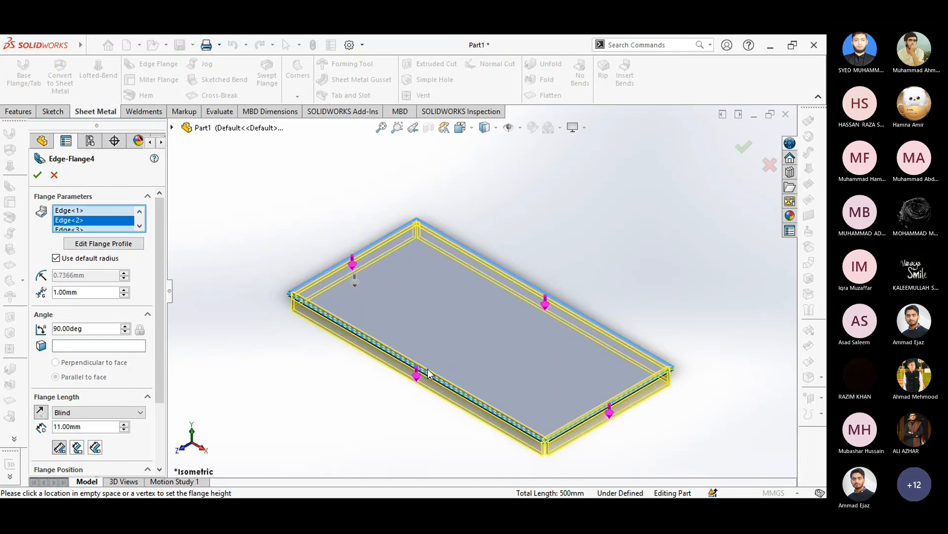
left_click_drag(352, 286, 360, 162)
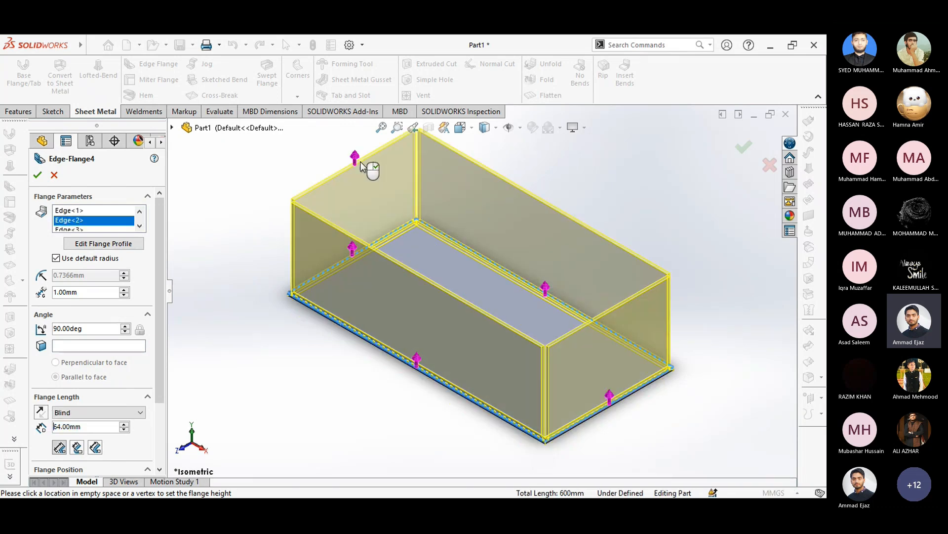
left_click(300, 216)
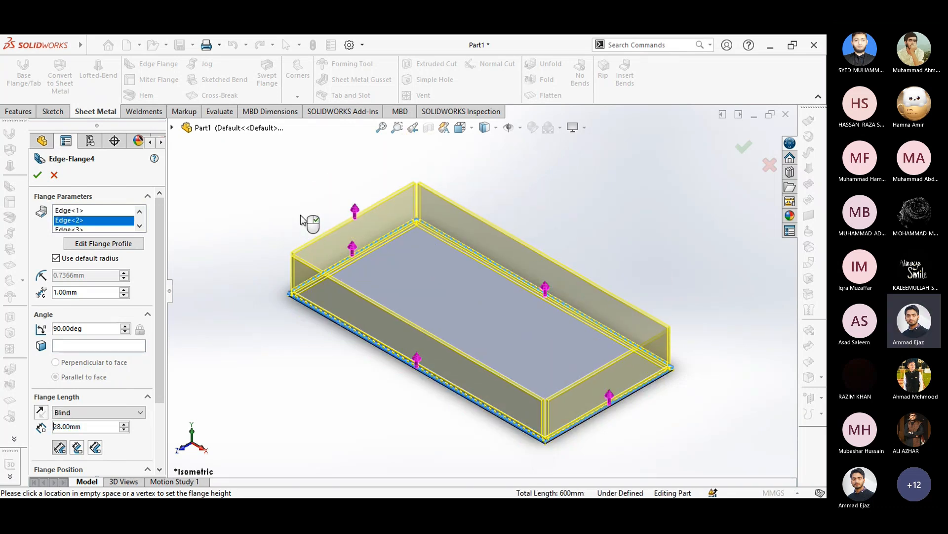
left_click_drag(161, 238, 162, 321)
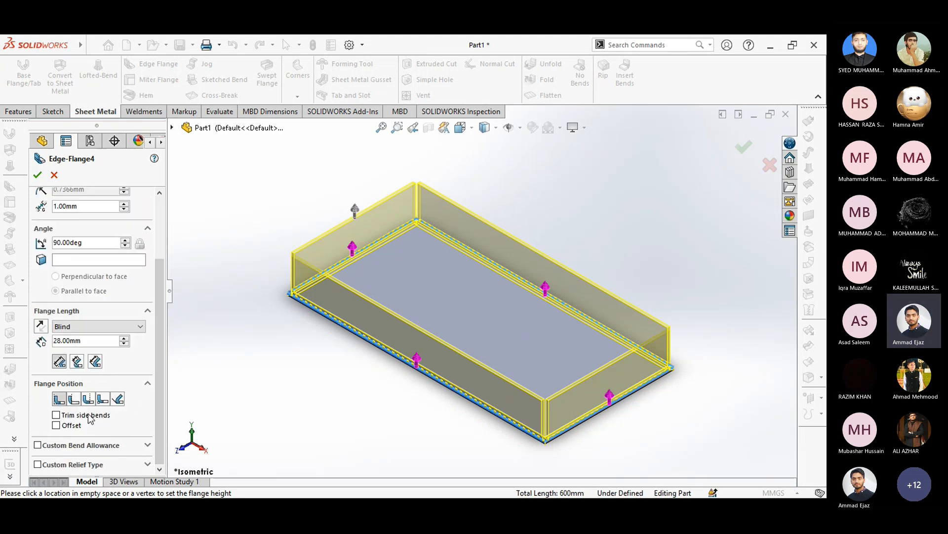
Create the 28 mm edge flanges on all four sides and examine the gap where they meet at the front corner
scroll(574, 448, "down", 5)
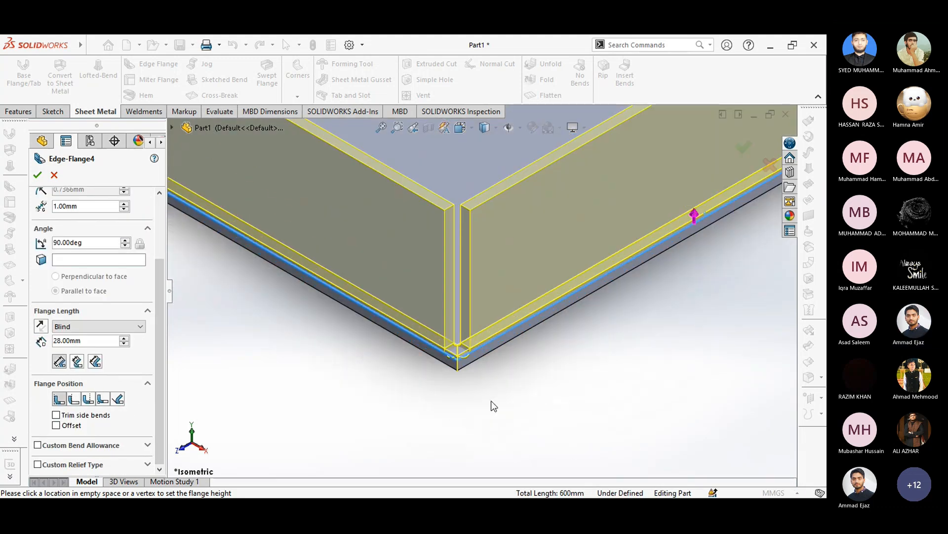
scroll(491, 401, "down", 2)
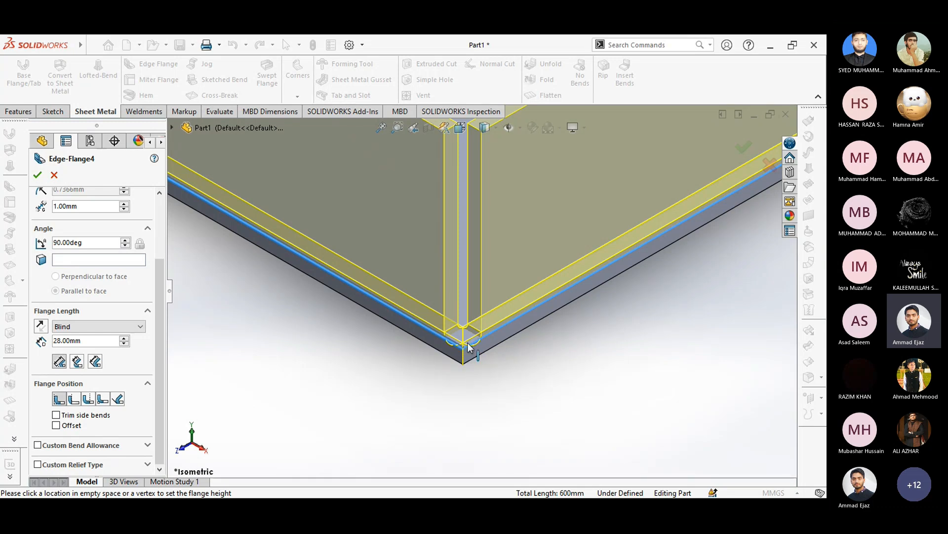
left_click(37, 176)
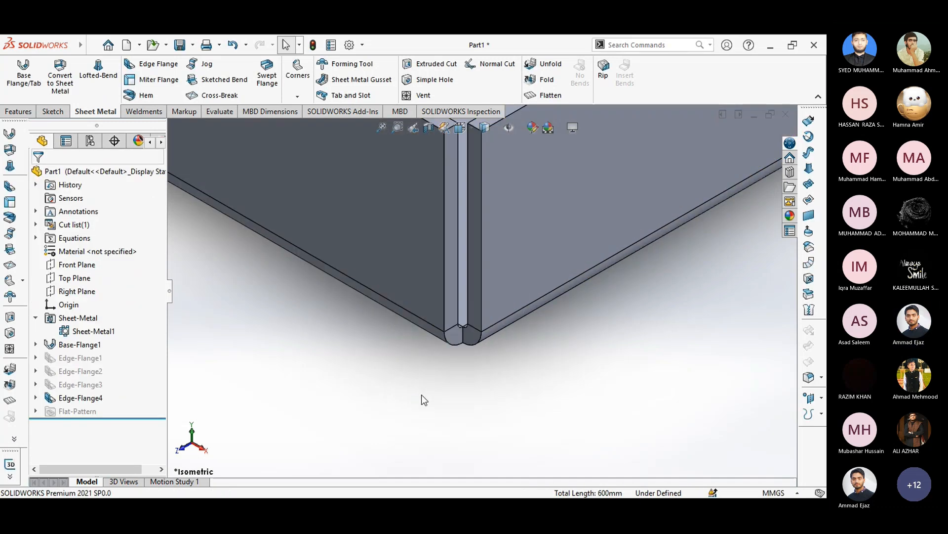
scroll(474, 345, "down", 2)
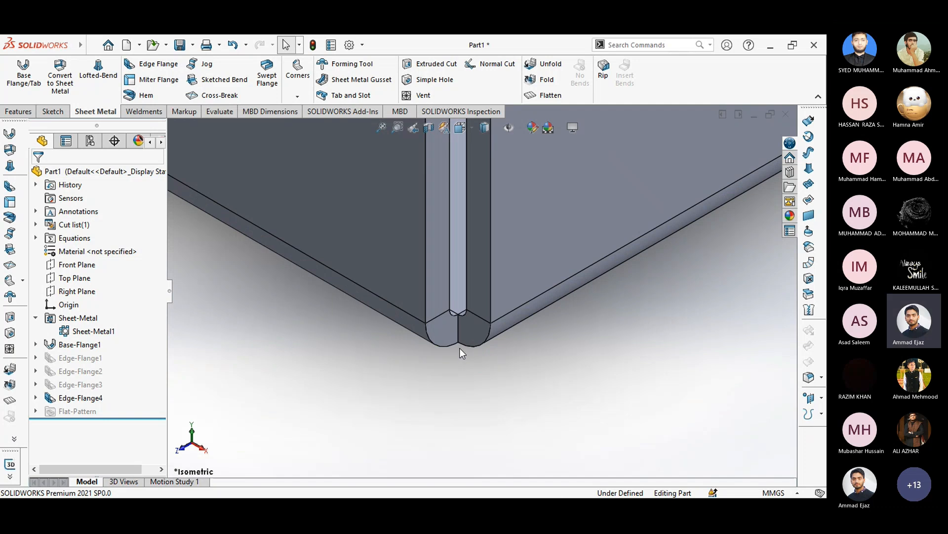
scroll(459, 348, "up", 3)
scroll(484, 346, "up", 4)
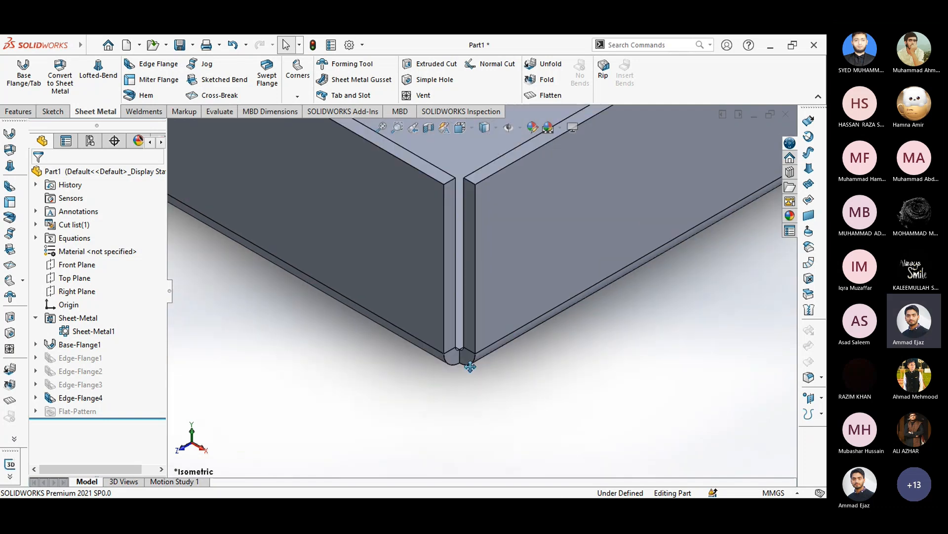
middle_click_drag(499, 361, 529, 454, "ctrl")
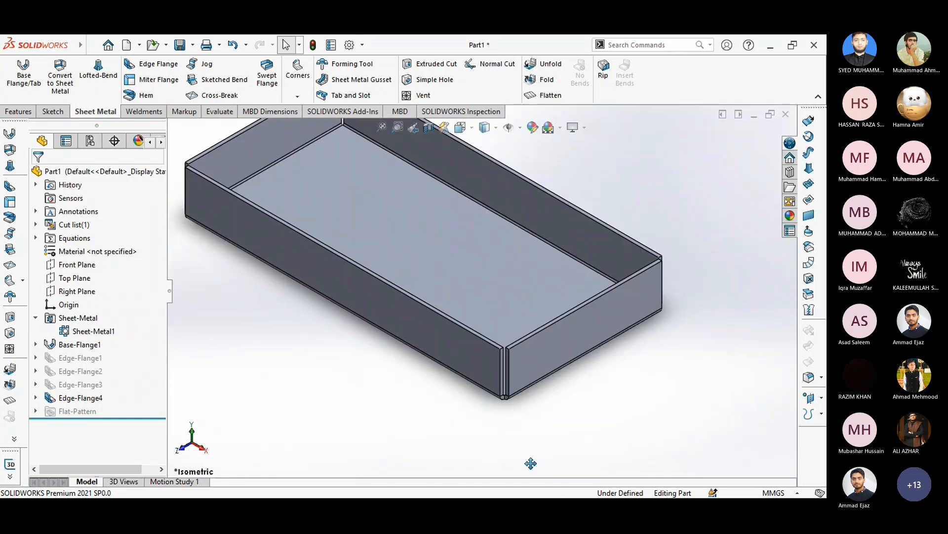
Add an 80 mm edge flange inward from the outer top edge of the far short wall, finishing its validated profile sketch
left_click(147, 67)
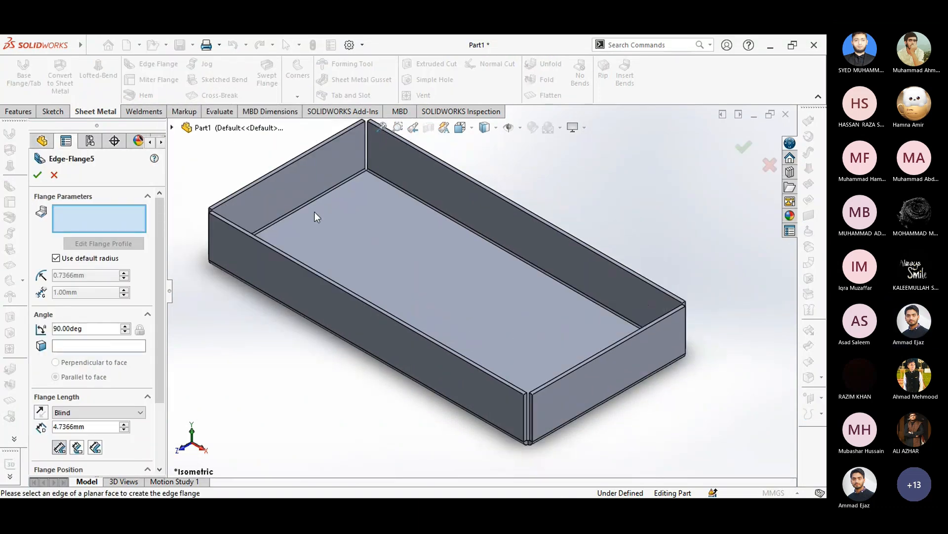
left_click(262, 184)
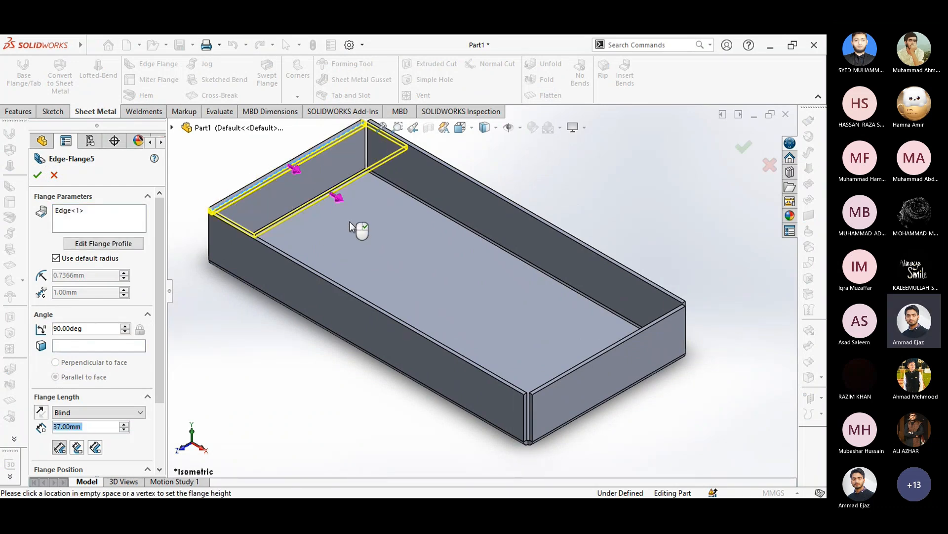
left_click(409, 266)
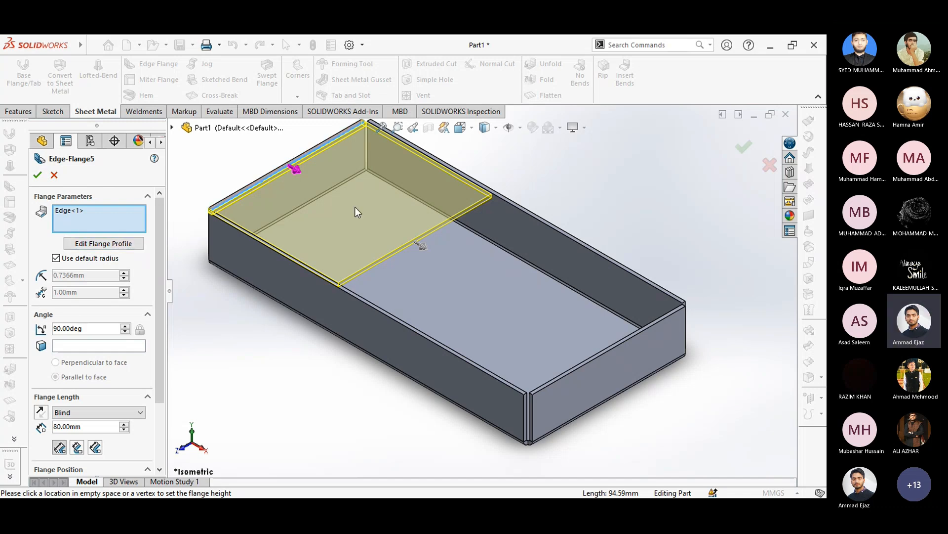
left_click(102, 243)
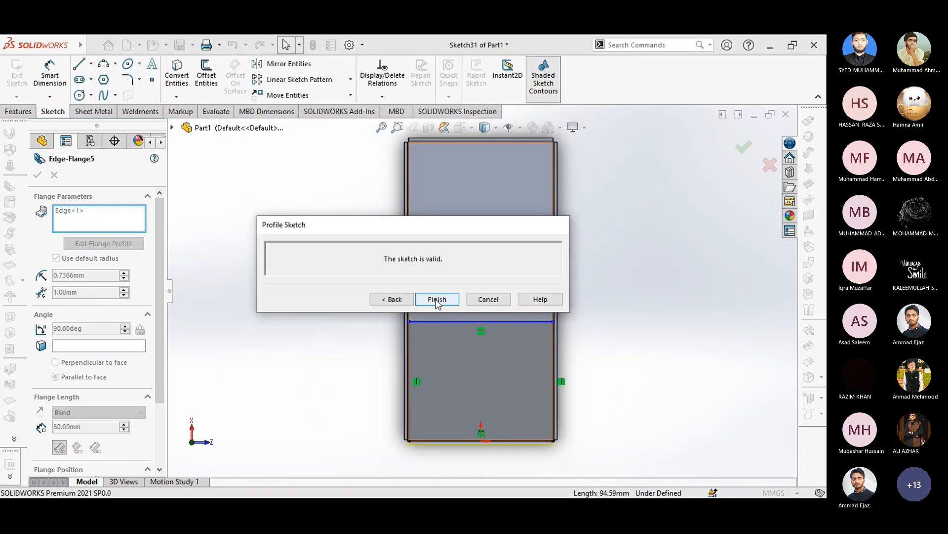
left_click(391, 298)
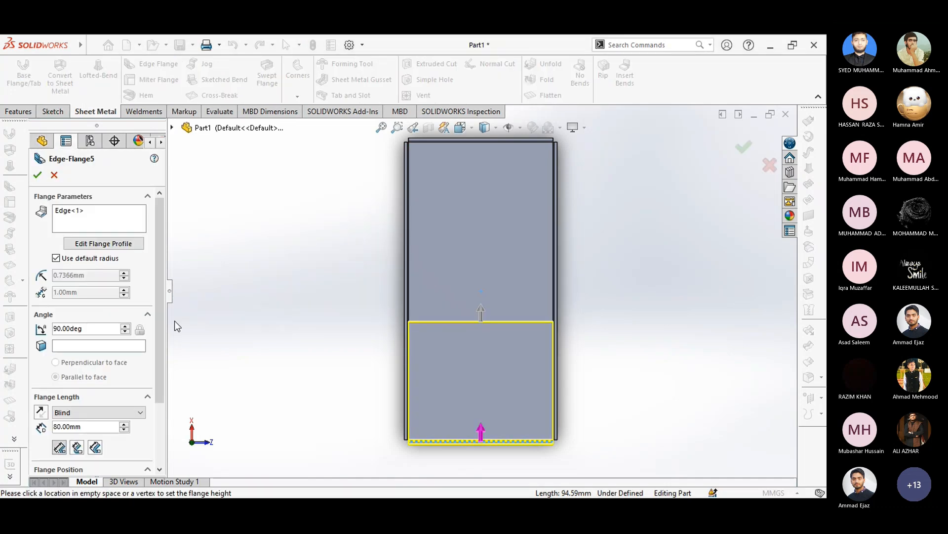
left_click(118, 243)
left_click(444, 299)
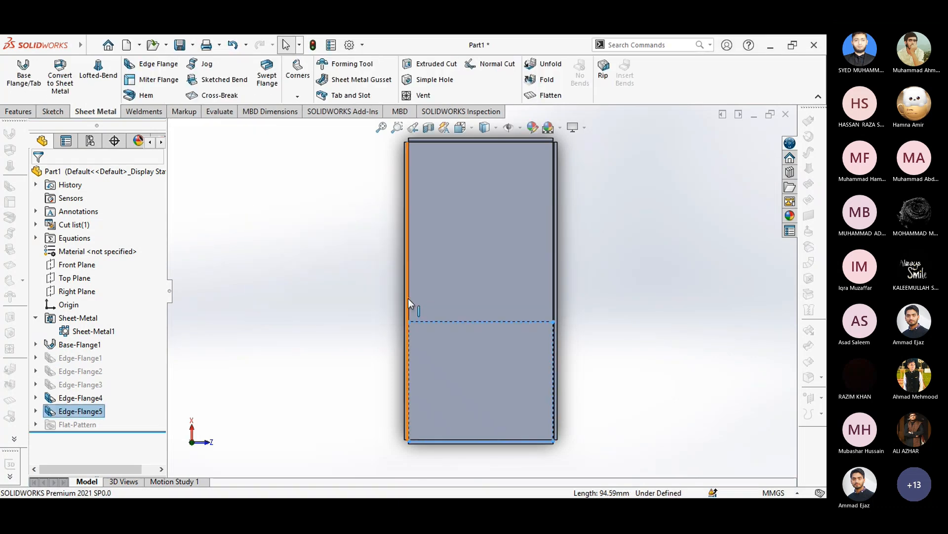
Examine the bend corner between the new top flange and the front long wall, and restore the isometric view
left_click(485, 127)
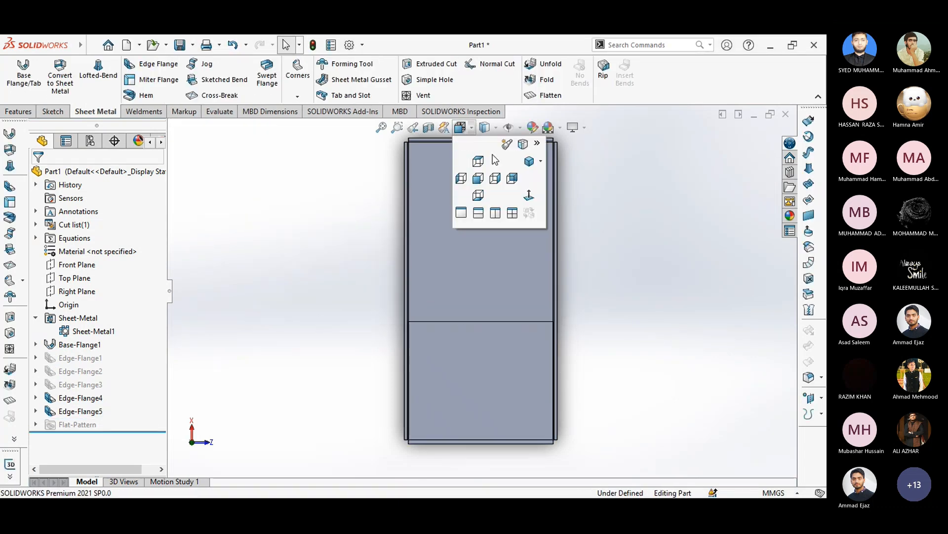
left_click(529, 168)
scroll(371, 262, "down", 5)
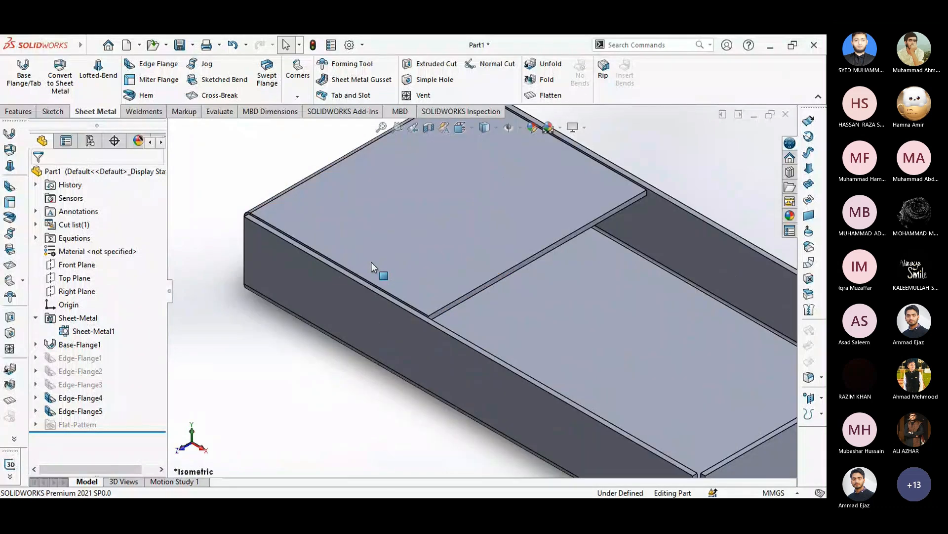
scroll(321, 247, "down", 10)
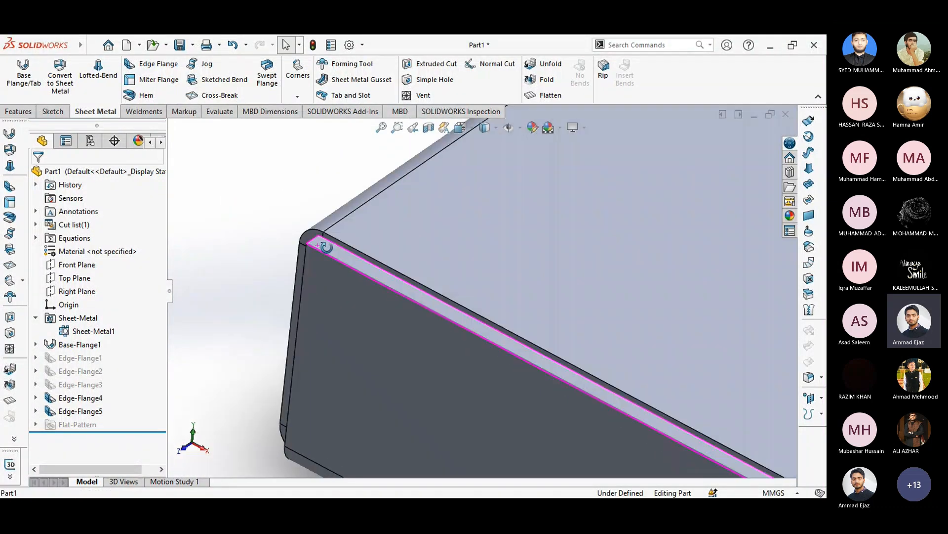
middle_click_drag(322, 245, 317, 284)
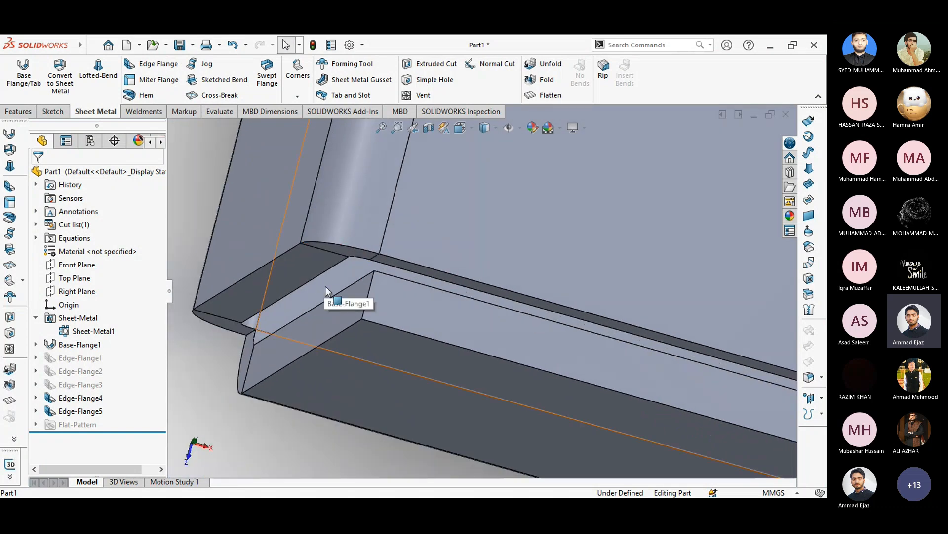
scroll(310, 296, "up", 3)
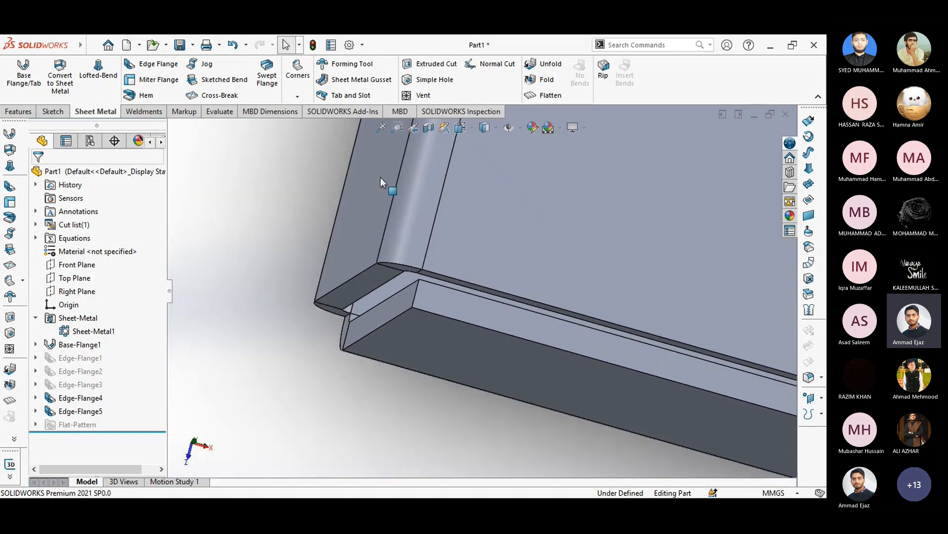
left_click(460, 128)
left_click(529, 161)
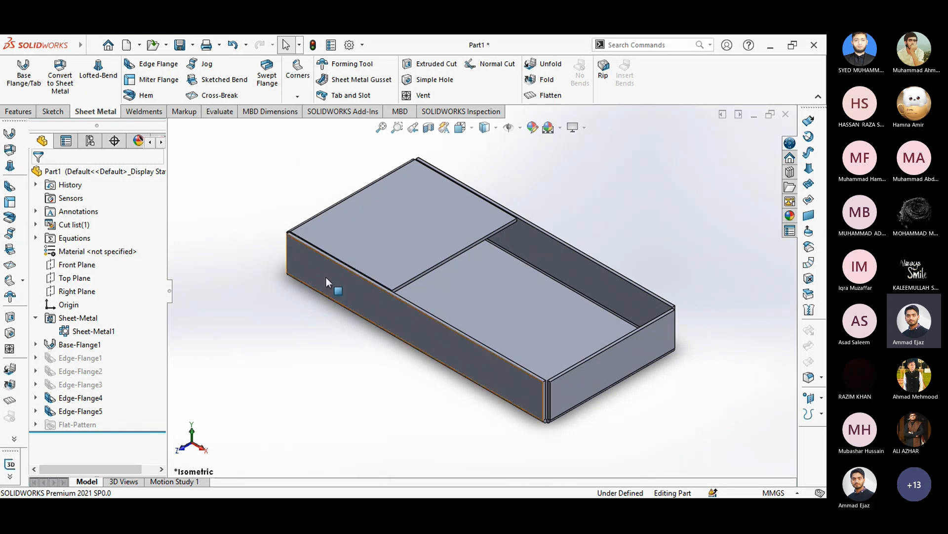
Flatten the part and examine the corner cut-outs and bend lines of the flat pattern face-on
left_click(538, 96)
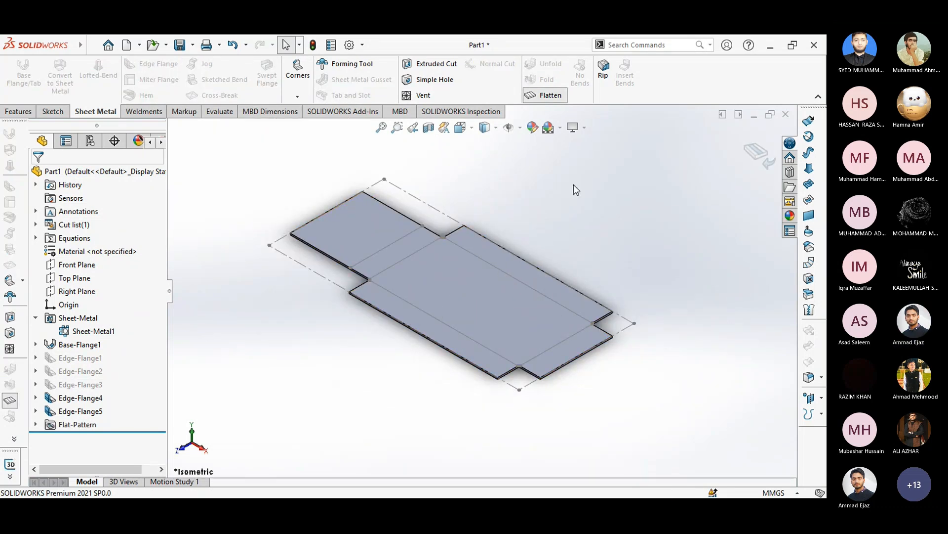
left_click(490, 292)
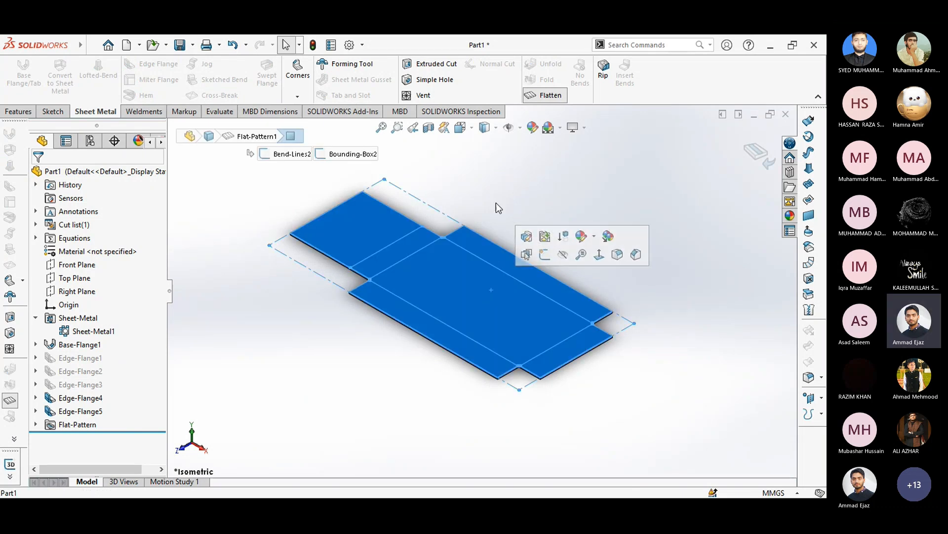
key("space")
left_click(547, 263)
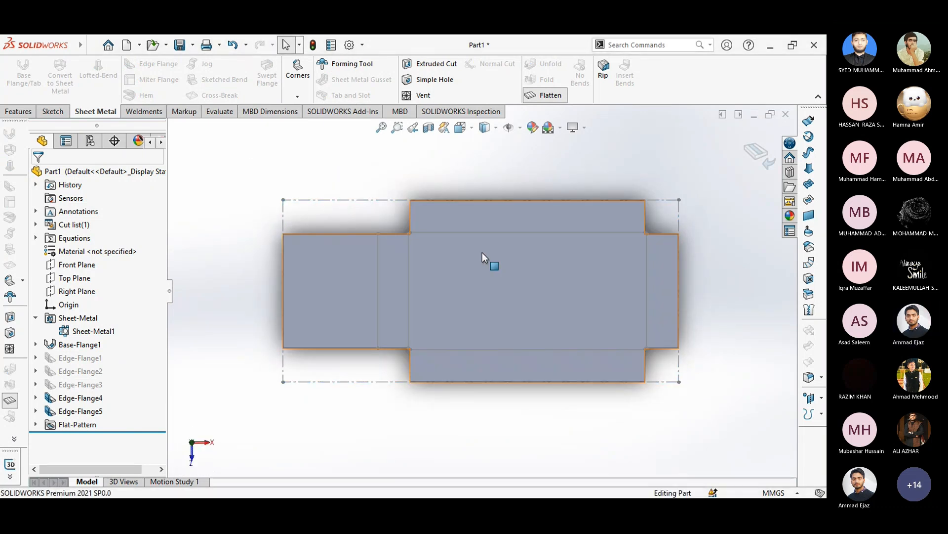
scroll(419, 242, "down", 8)
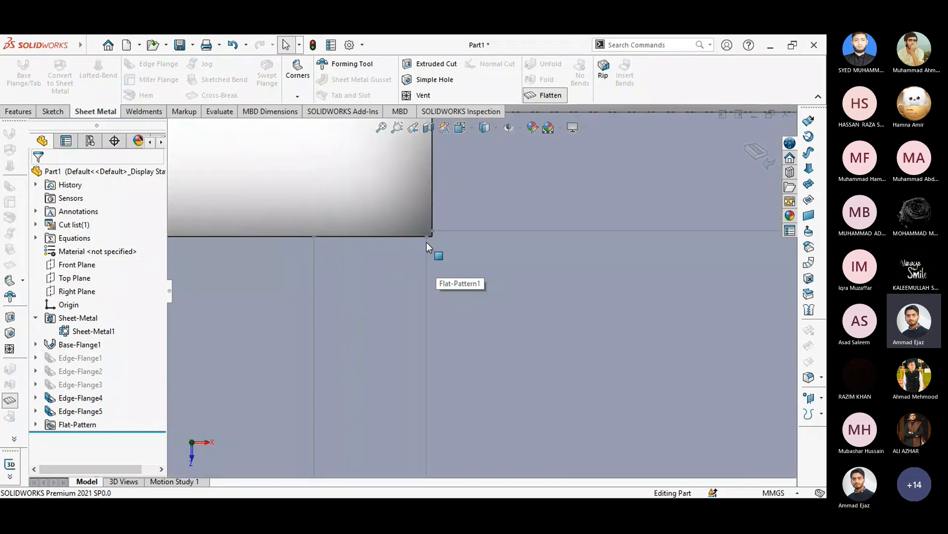
scroll(446, 250, "up", 8)
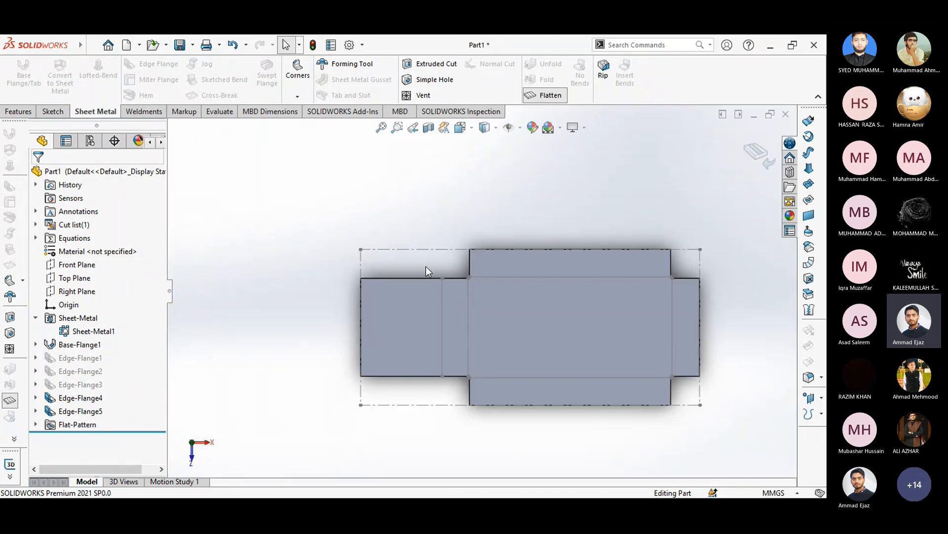
scroll(503, 318, "down", 4)
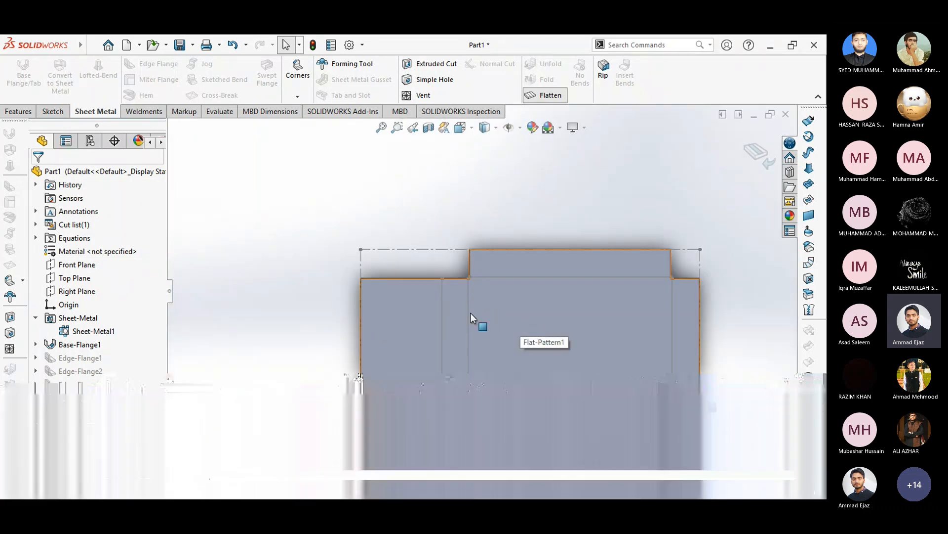
scroll(479, 322, "up", 4)
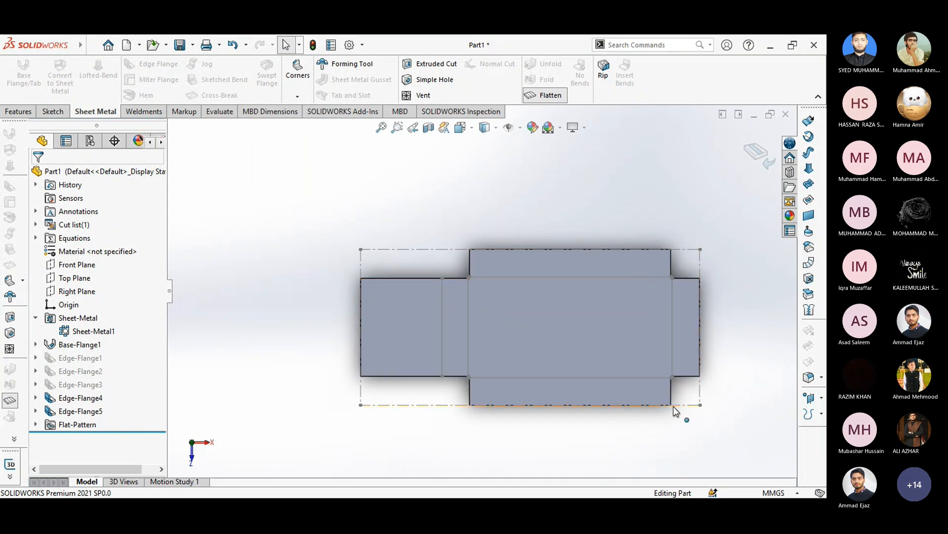
Exit the flat pattern and return the folded tray to the isometric view
left_click(759, 154)
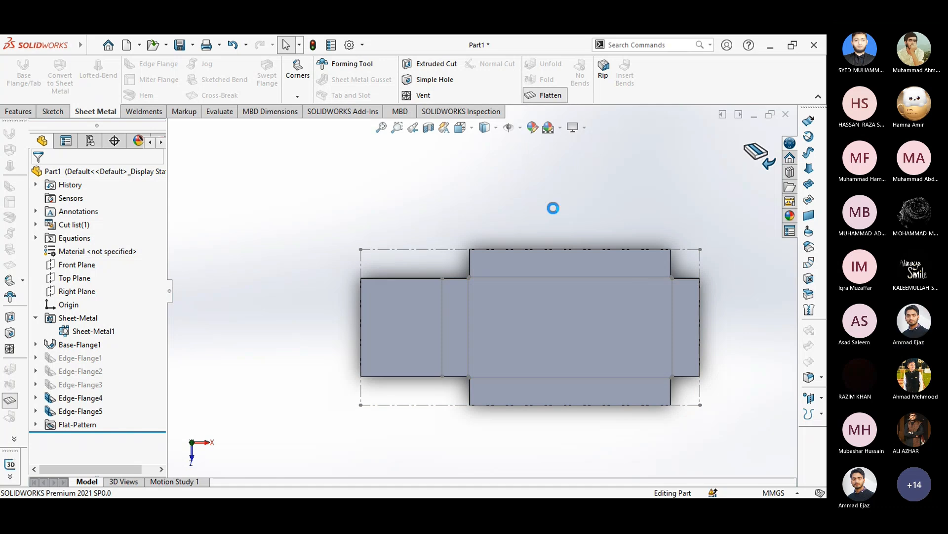
left_click(461, 128)
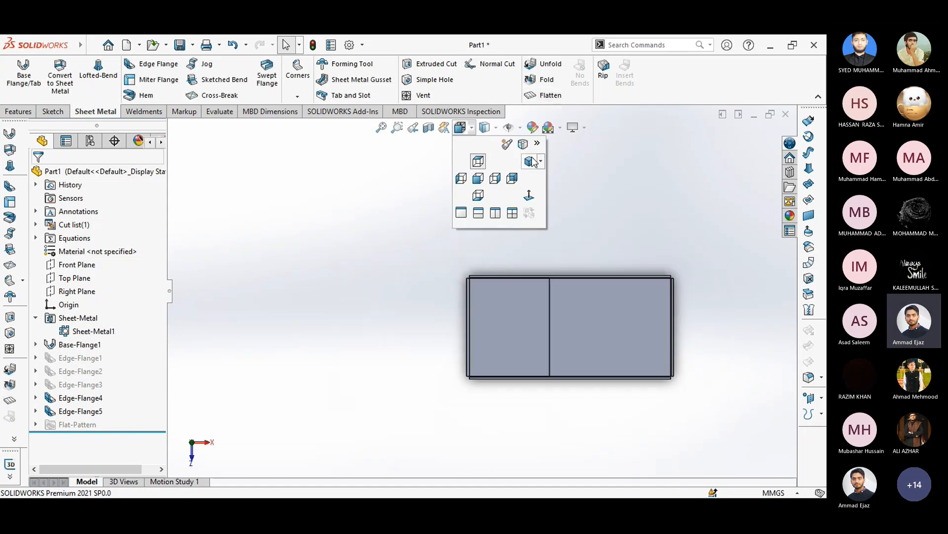
left_click(514, 184)
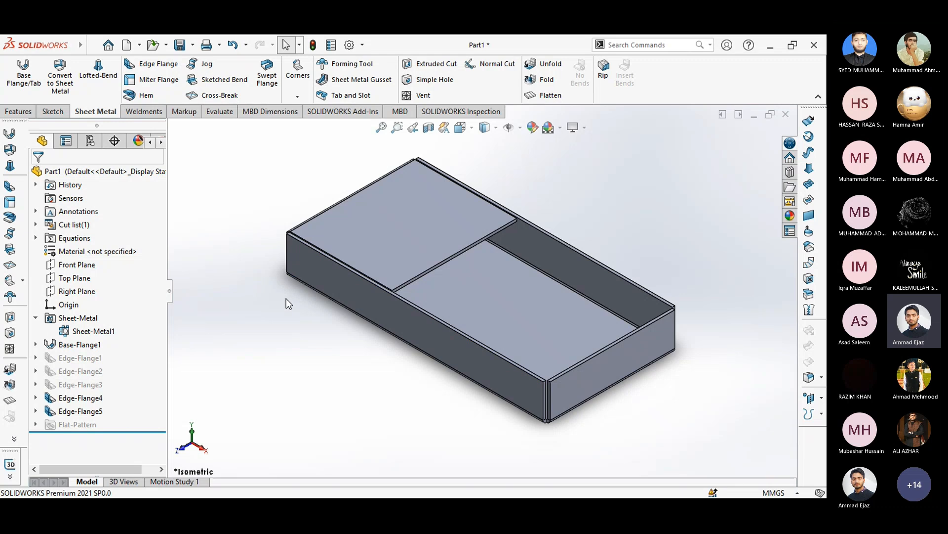
Minimize the tray document and create a new part document
left_click(755, 117)
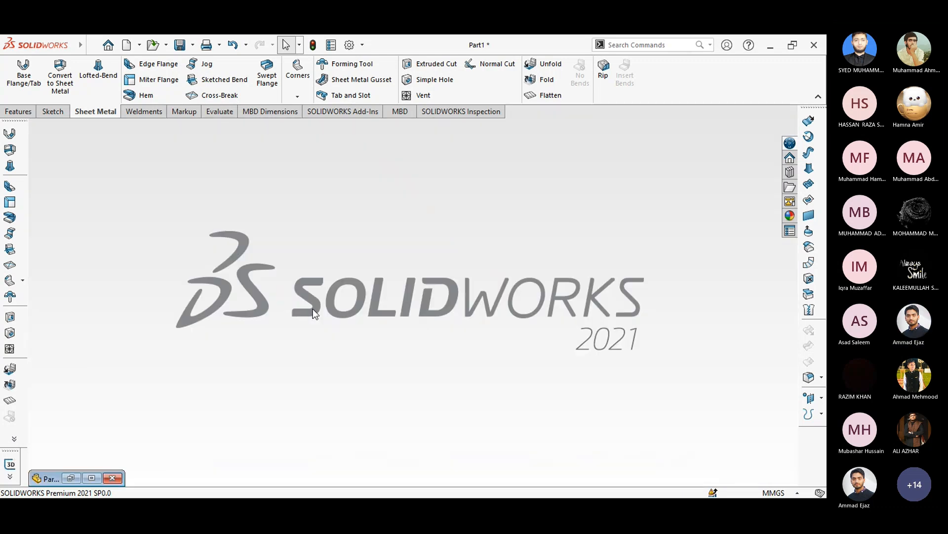
key("ctrl+n")
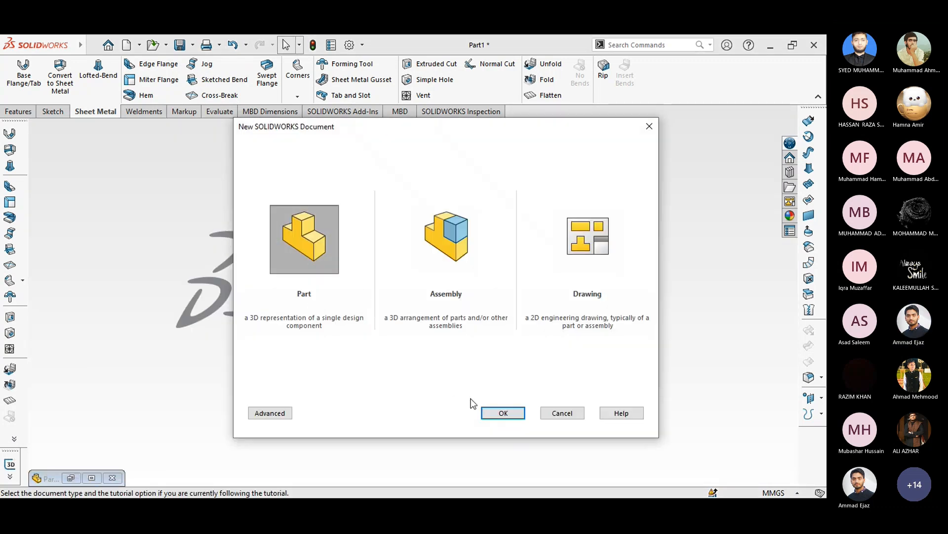
left_click(493, 413)
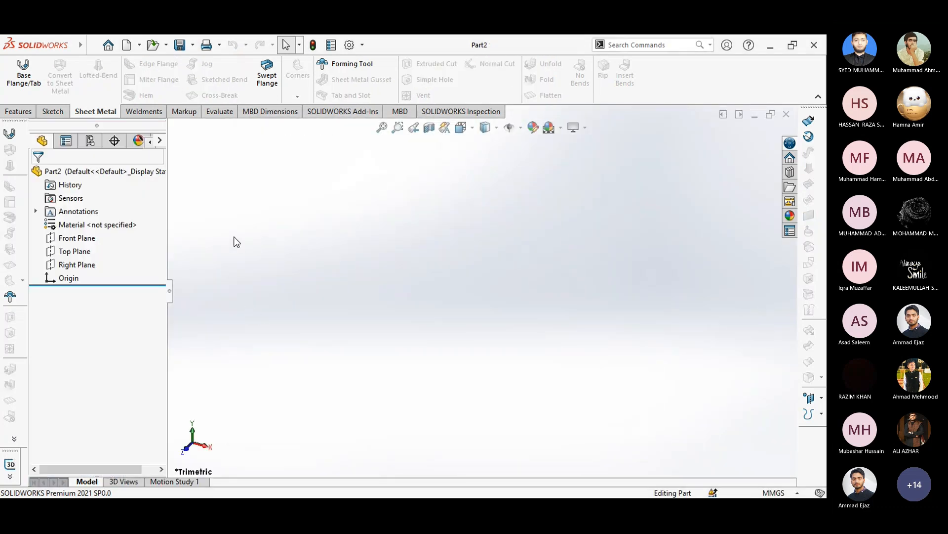
Start a sketch on the Top Plane of the new part
left_click(80, 238)
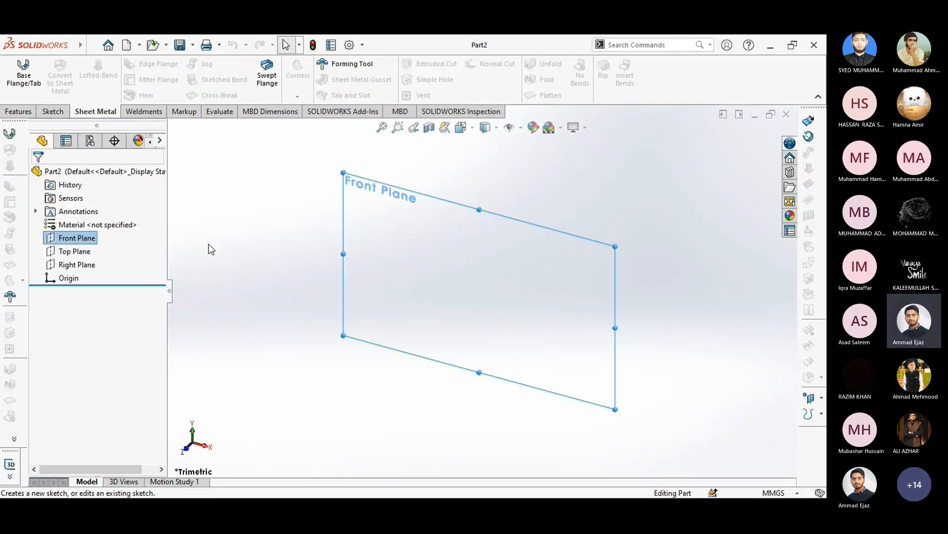
left_click(74, 251)
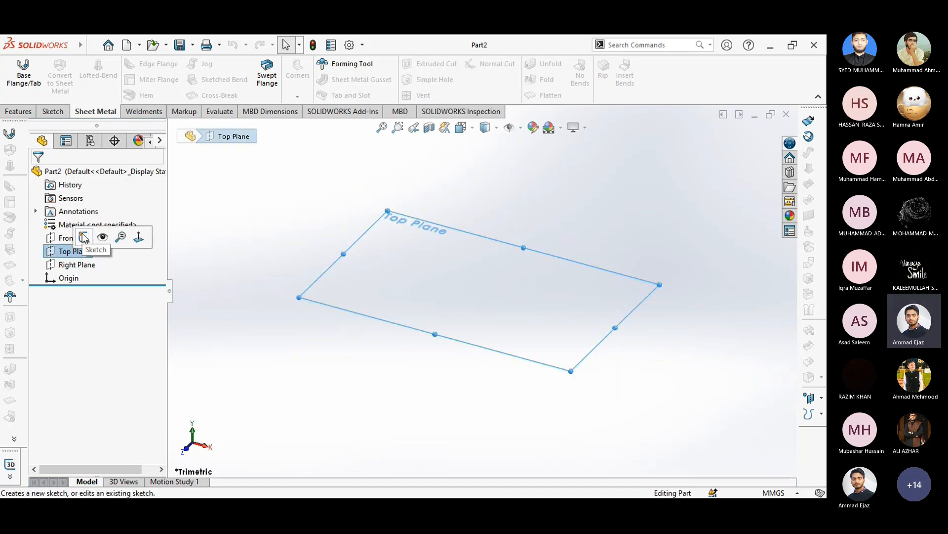
left_click(83, 238)
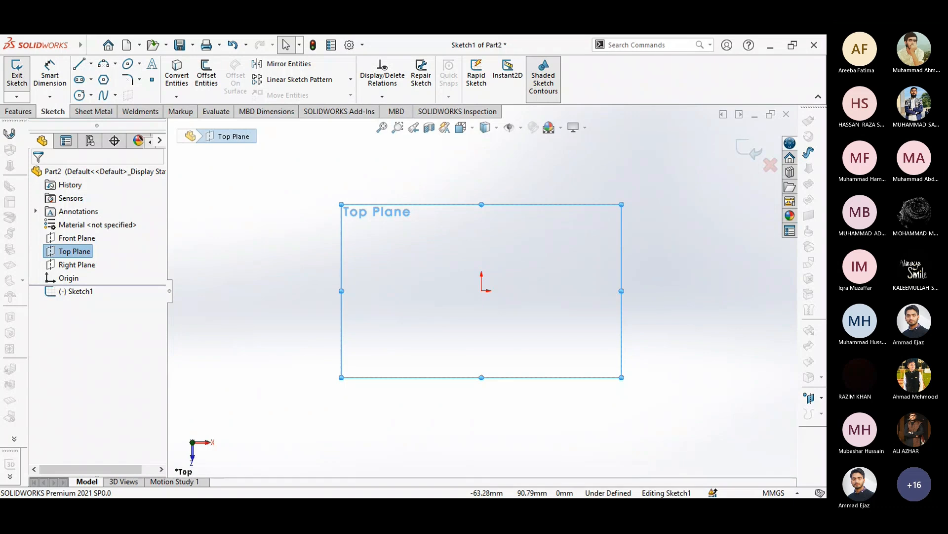
key("alt+Tab")
right_click(1, 497)
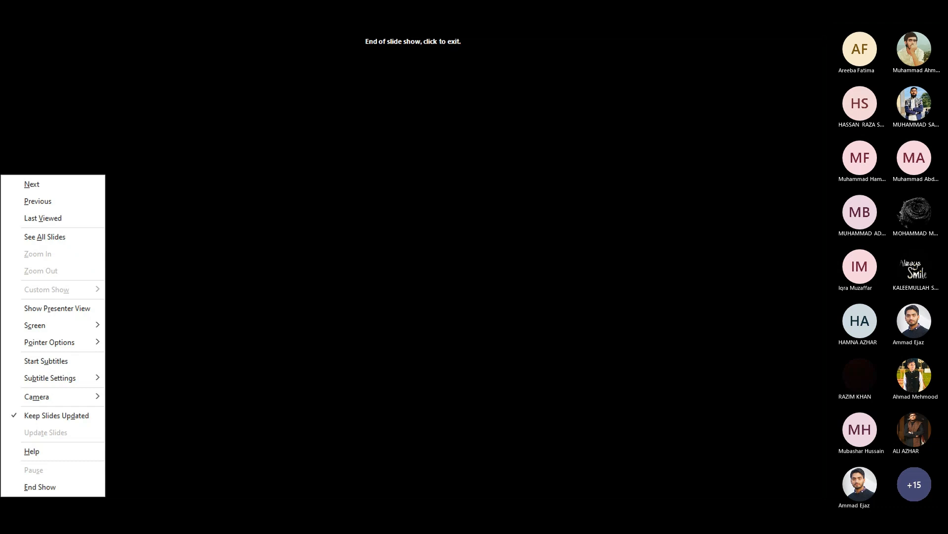
key("Escape")
key("shift+F10")
left_click(229, 279)
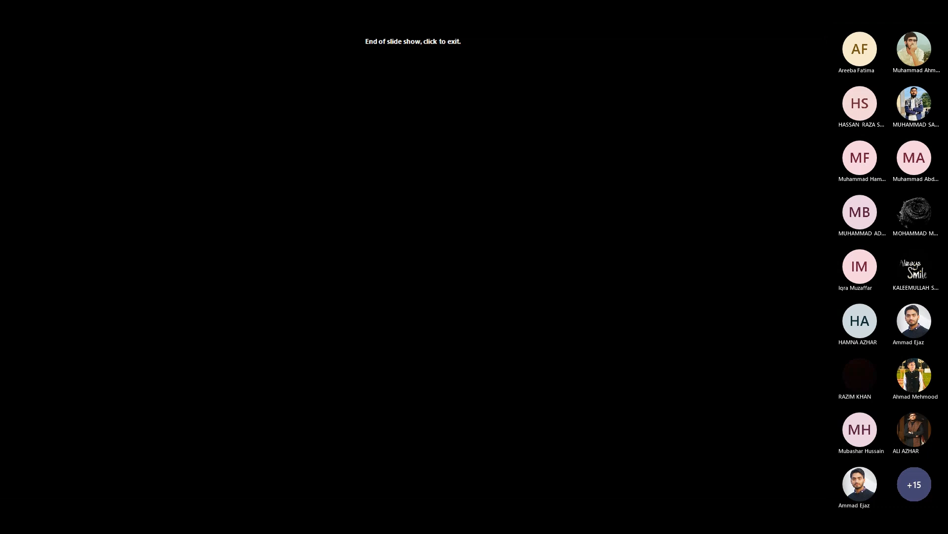
key("alt+Tab")
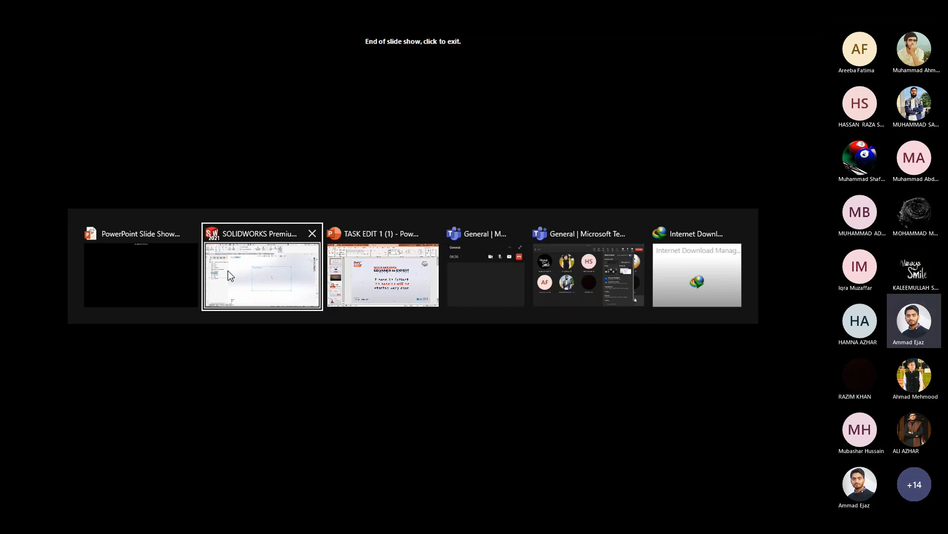
left_click(227, 271)
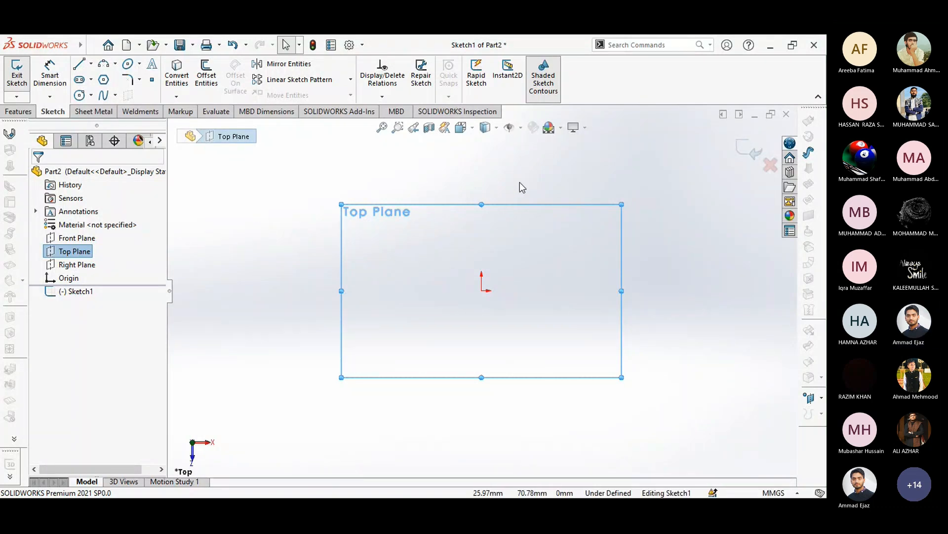
Sketch a center rectangle centred on the origin, about two and a half times as wide as it is high
left_click(104, 80)
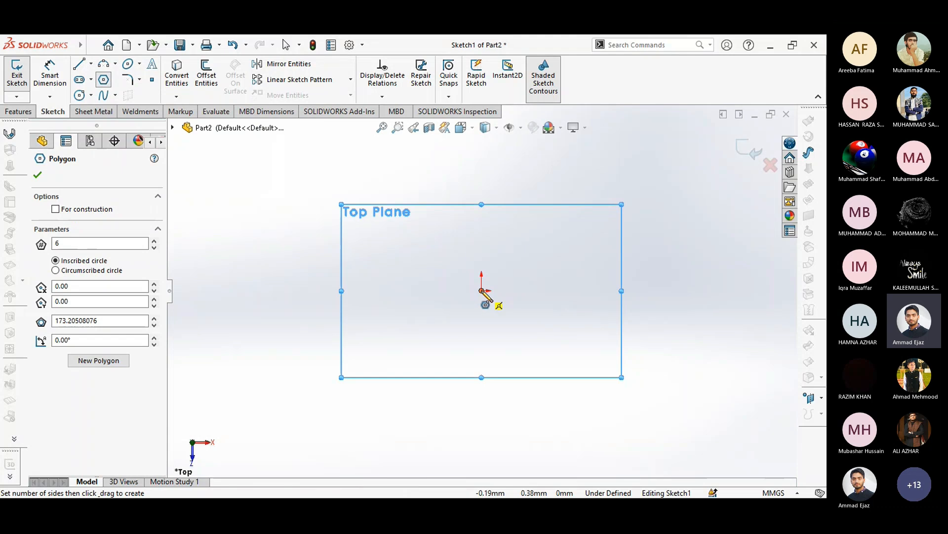
key("Escape")
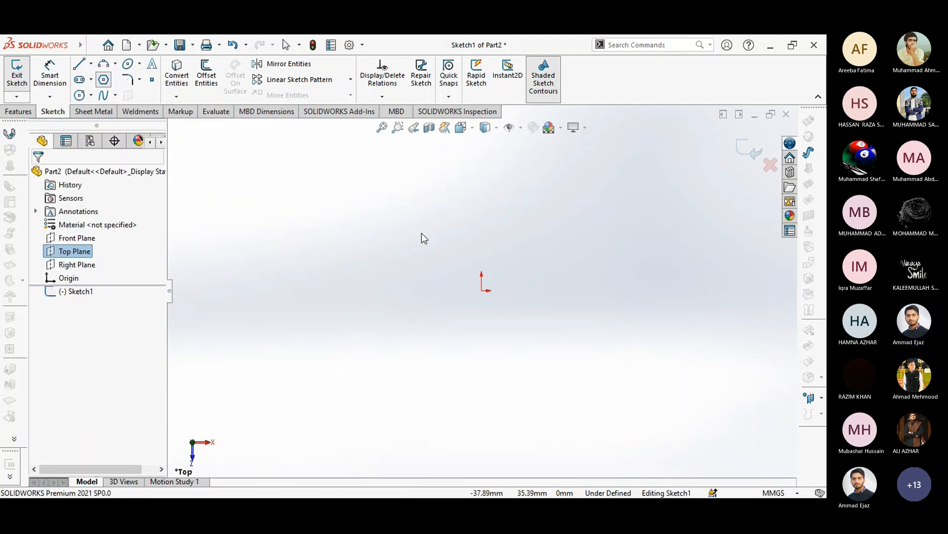
right_click_drag(422, 233, 472, 290)
left_click(86, 220)
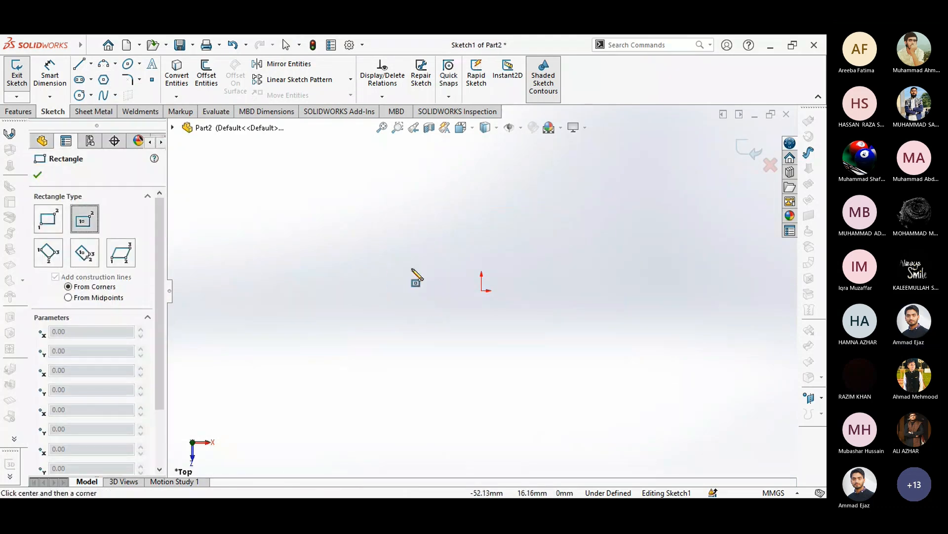
left_click(482, 290)
left_click(294, 364)
right_click(249, 296)
left_click(275, 301)
left_click(255, 257)
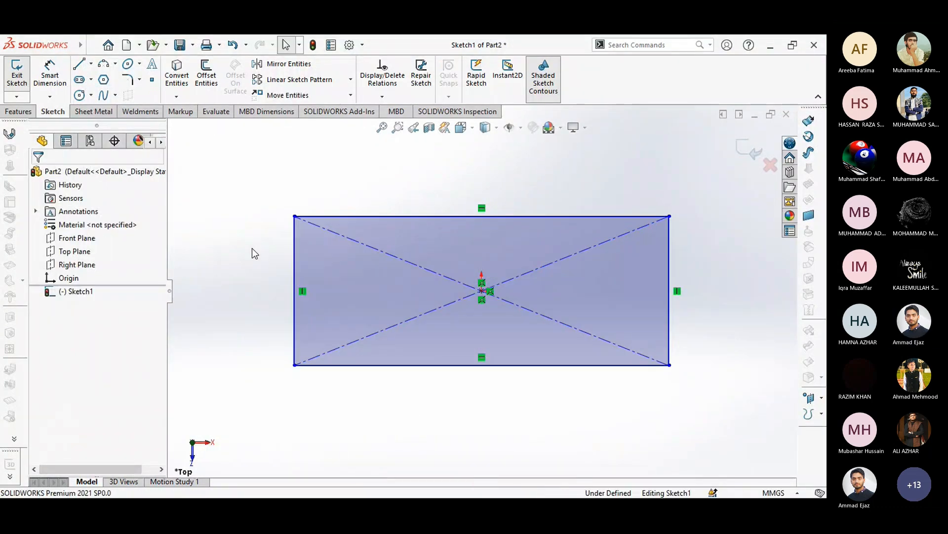
Extrude the rectangle upward with Extruded Boss/Base into a tall, narrow solid block, setting the depth freehand in the isometric view
left_click(467, 131)
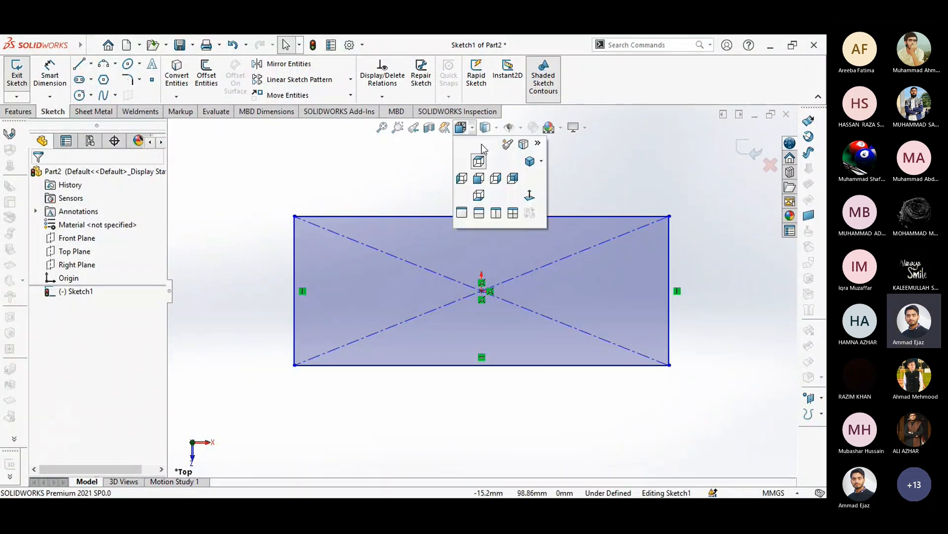
left_click(534, 162)
middle_click_drag(313, 176, 309, 250, "ctrl")
scroll(274, 274, "up", 1)
middle_click_drag(288, 287, 277, 277, "ctrl")
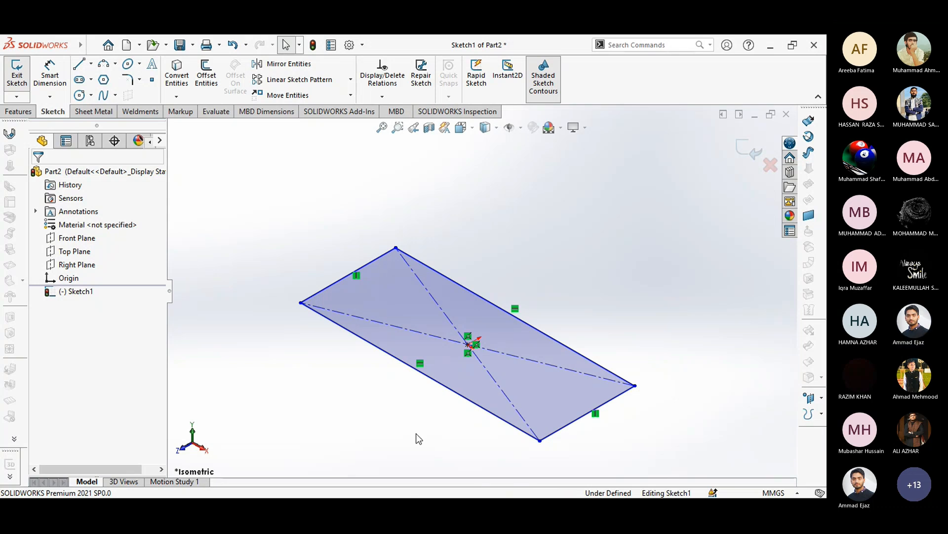
left_click(21, 112)
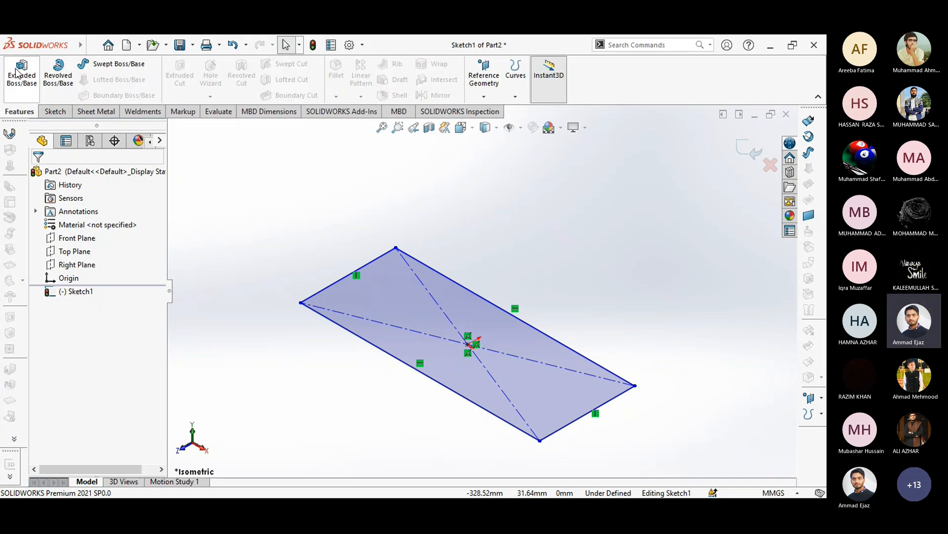
left_click(17, 72)
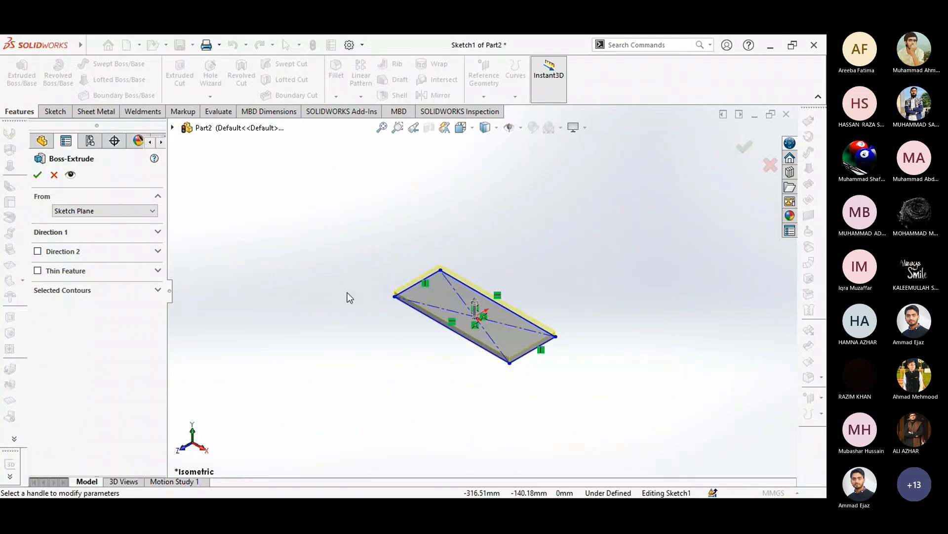
left_click_drag(475, 306, 462, 179)
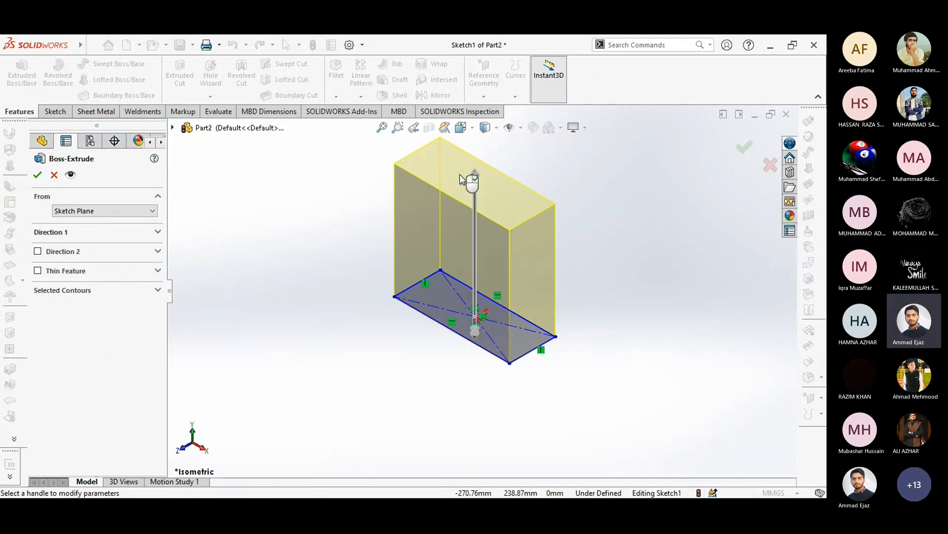
right_click(341, 298)
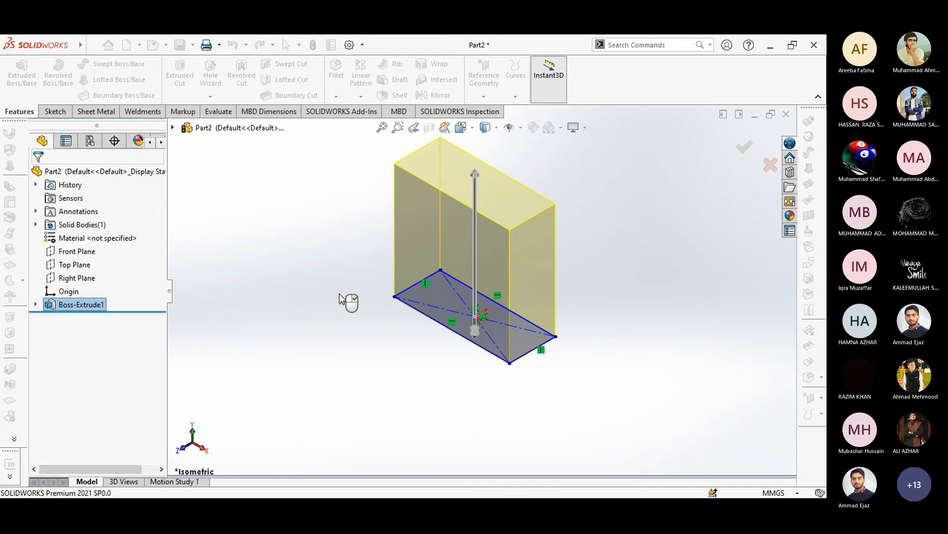
Shell the block with a 2 mm wall thickness, removing only its top face
middle_click_drag(337, 280, 325, 300, "ctrl")
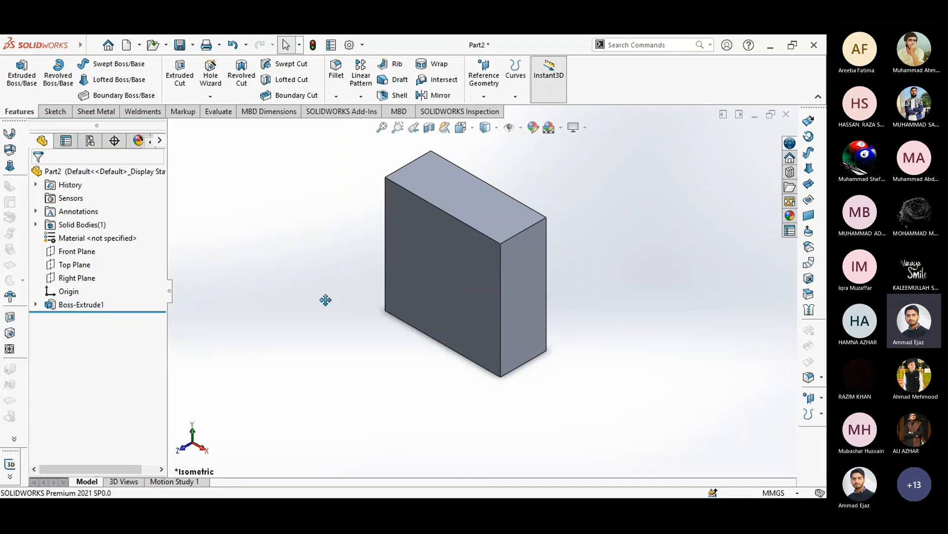
middle_click_drag(325, 300, 311, 346, "ctrl")
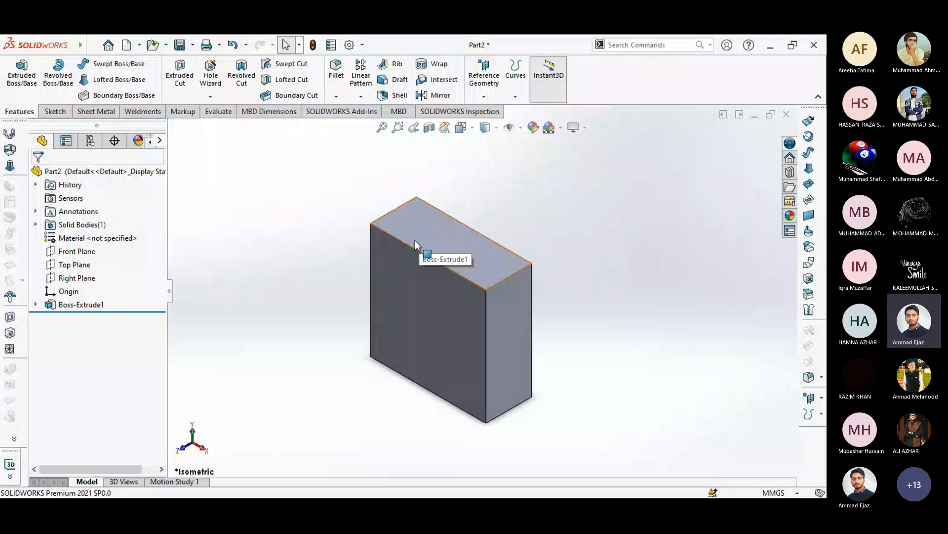
left_click(394, 95)
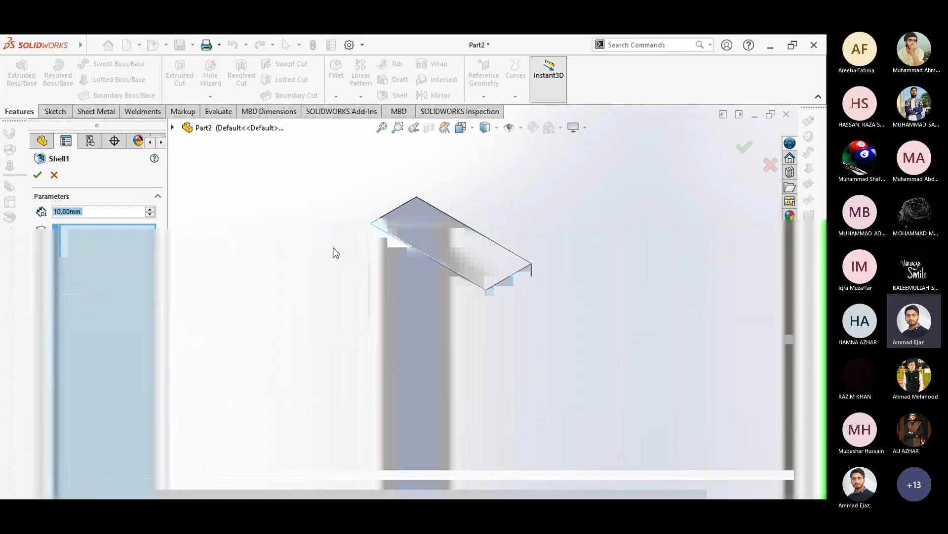
right_click(110, 248)
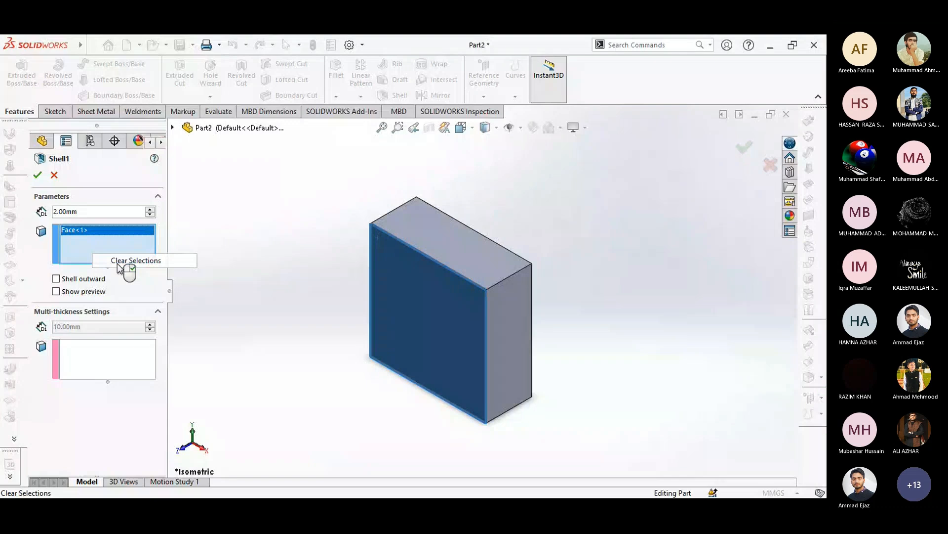
left_click(118, 264)
left_click(481, 257)
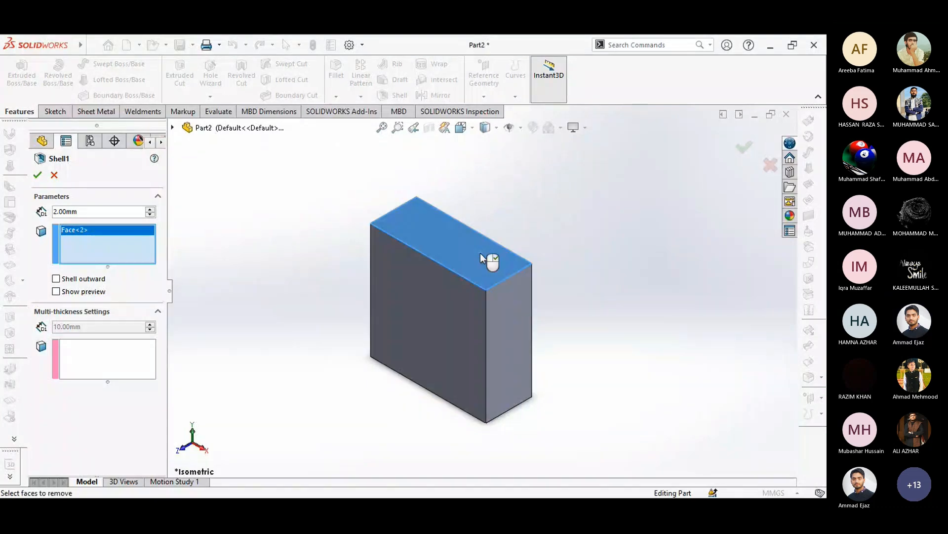
right_click(480, 253)
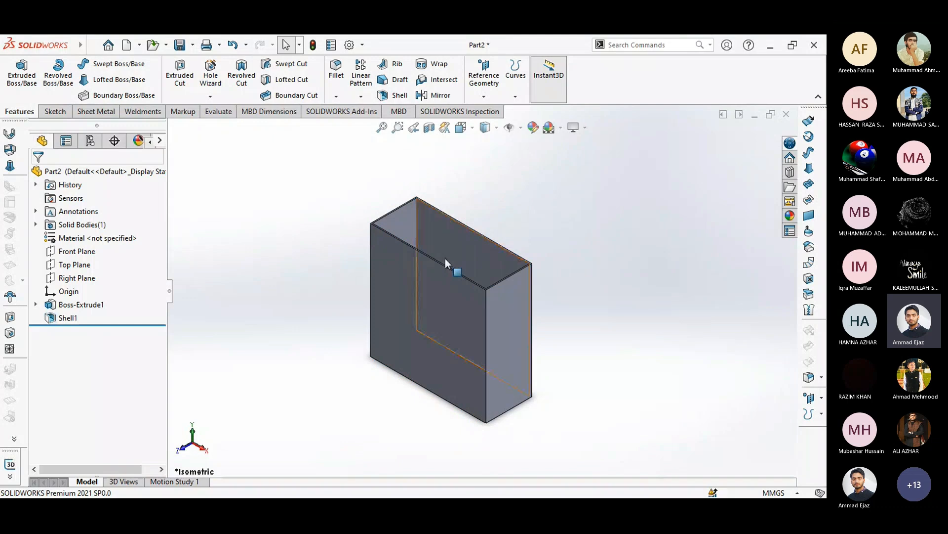
scroll(446, 259, "down", 2)
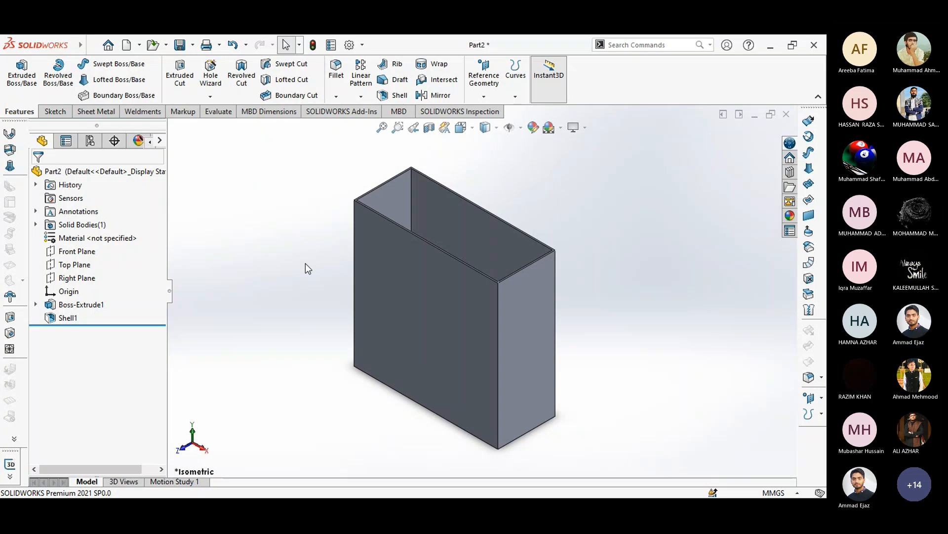
Start Convert to Sheet Metal with the box's bottom face as the fixed face and set the sheet thickness to 2 mm
left_click(103, 111)
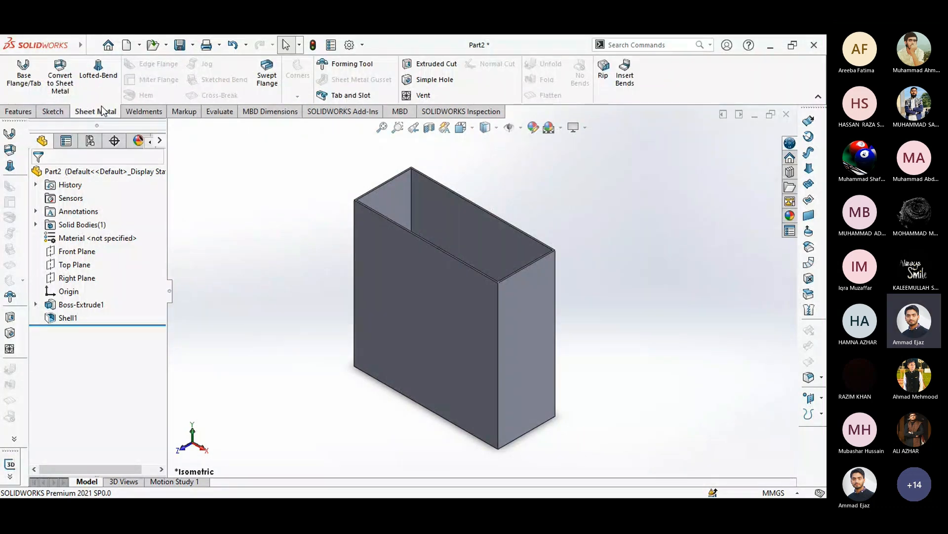
left_click(60, 83)
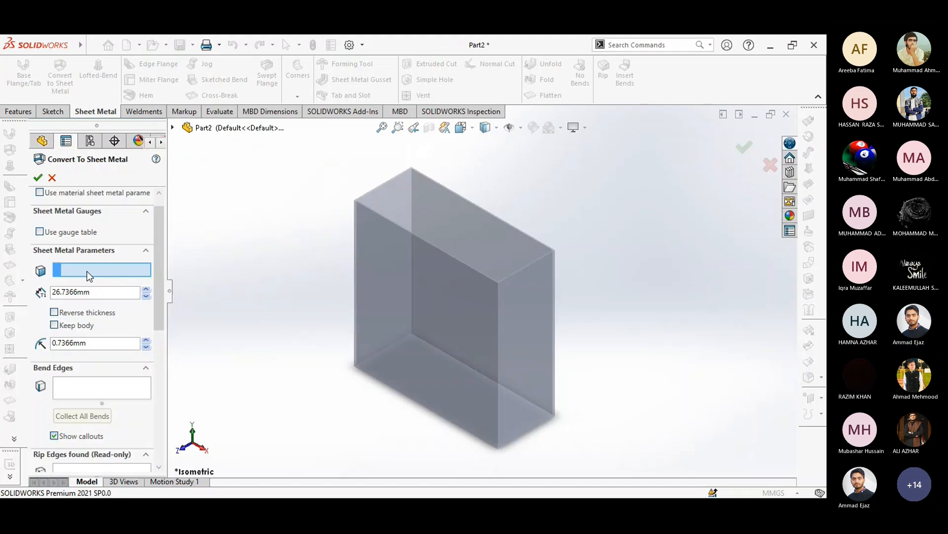
middle_click_drag(396, 308, 422, 304)
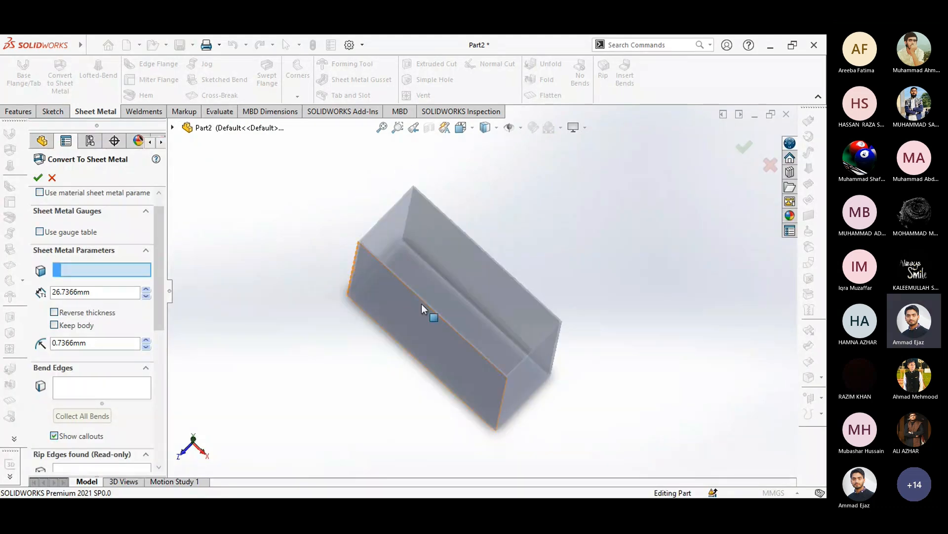
left_click(441, 287)
middle_click_drag(443, 287, 394, 271)
scroll(481, 346, "down", 2)
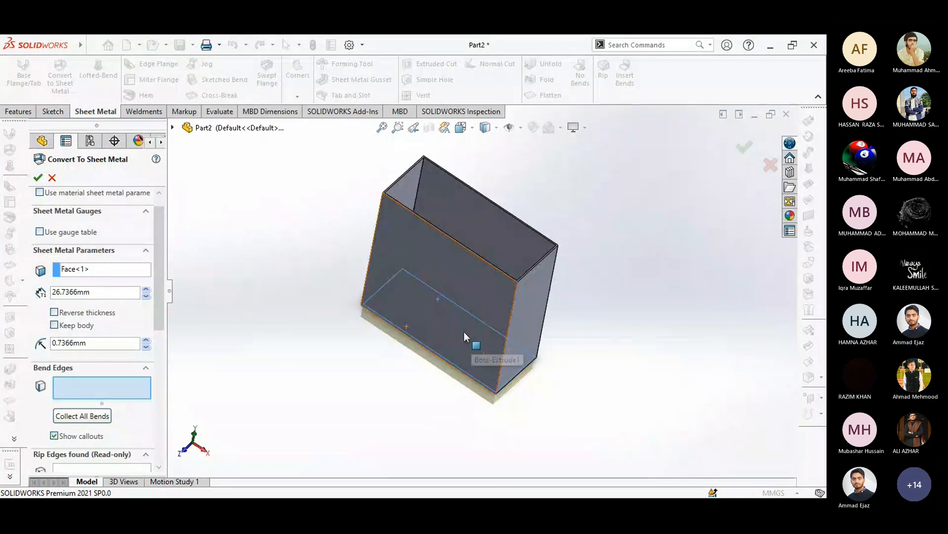
middle_click_drag(464, 331, 453, 321)
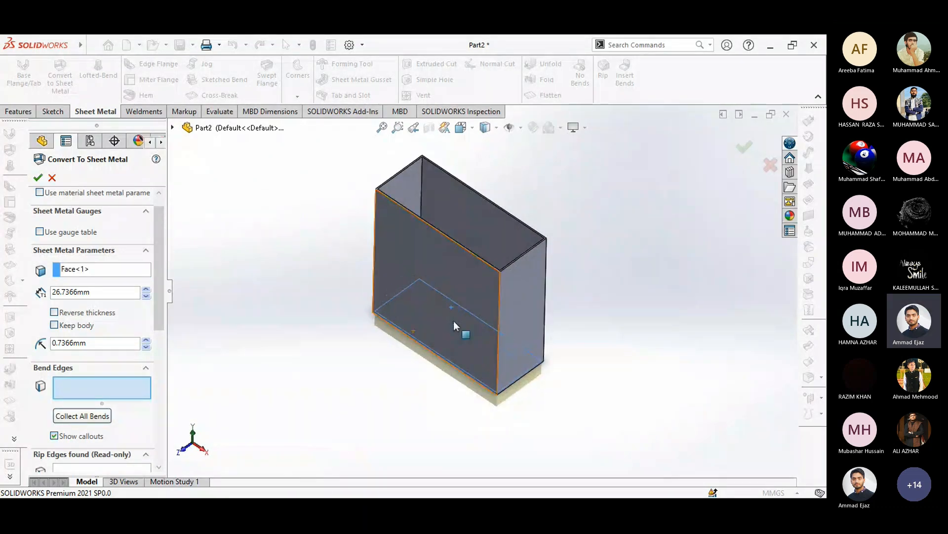
double_click(98, 290)
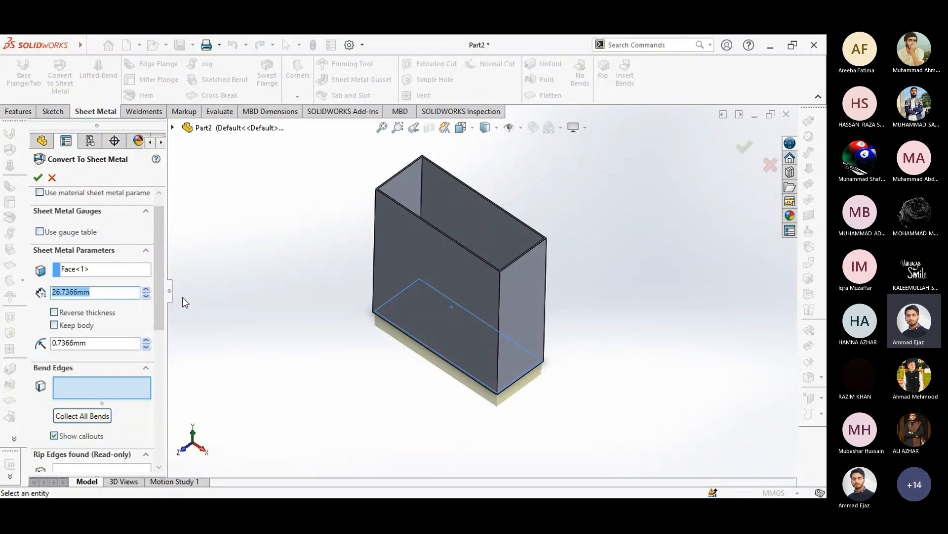
type("2")
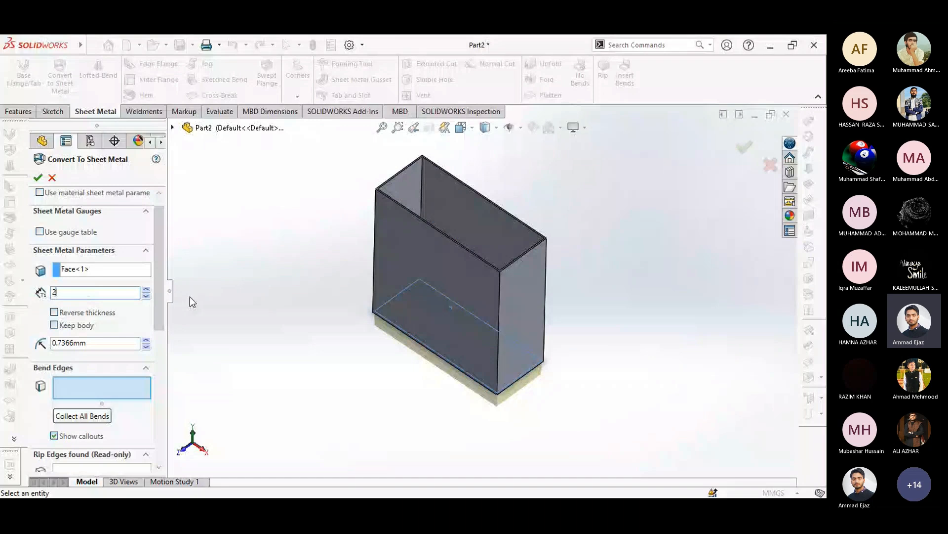
key("Return")
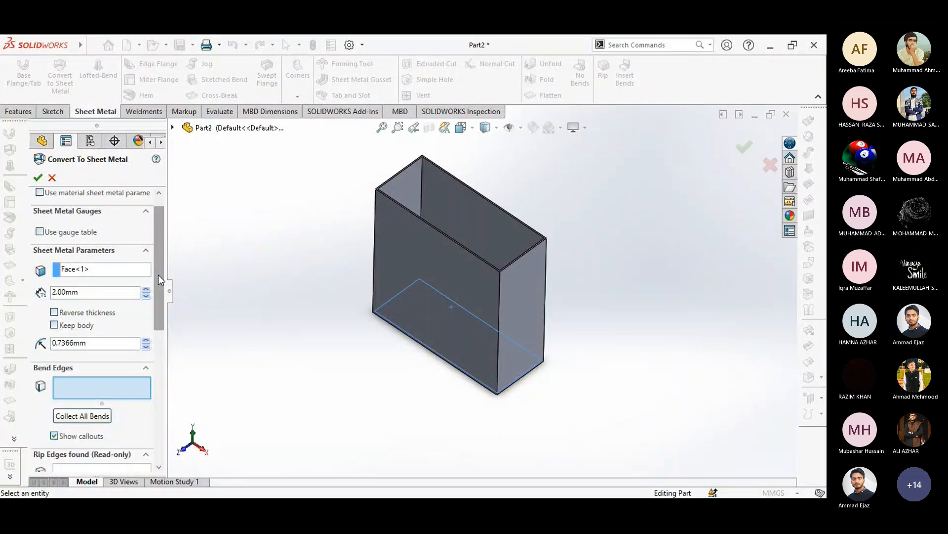
Try to collect all bends of the box automatically and accept the sheet metal conversion without any bend edges selected
left_click_drag(158, 275, 158, 325)
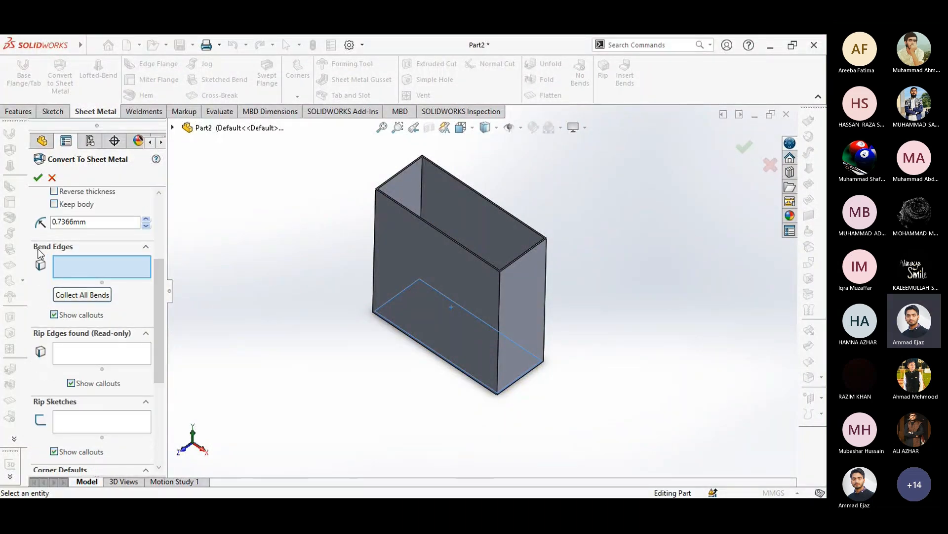
scroll(506, 397, "down", 1)
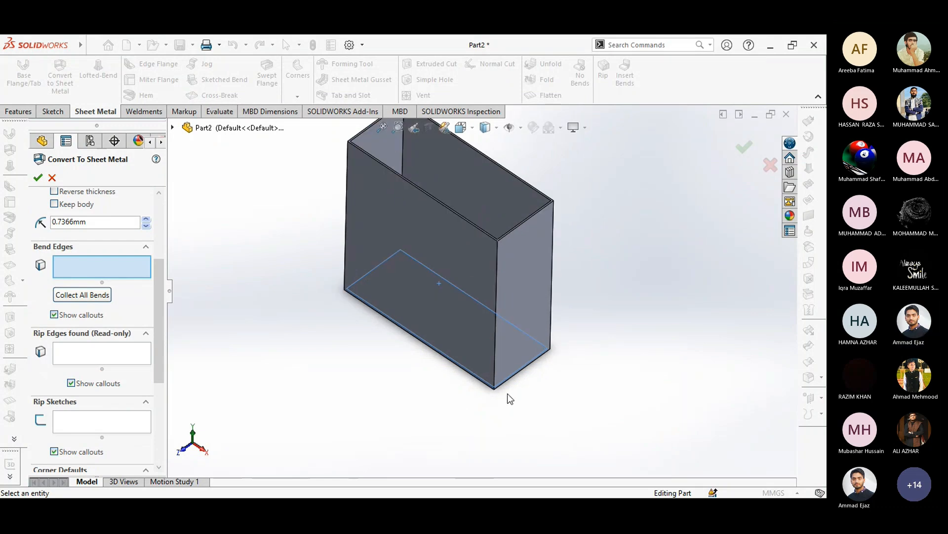
left_click(76, 296)
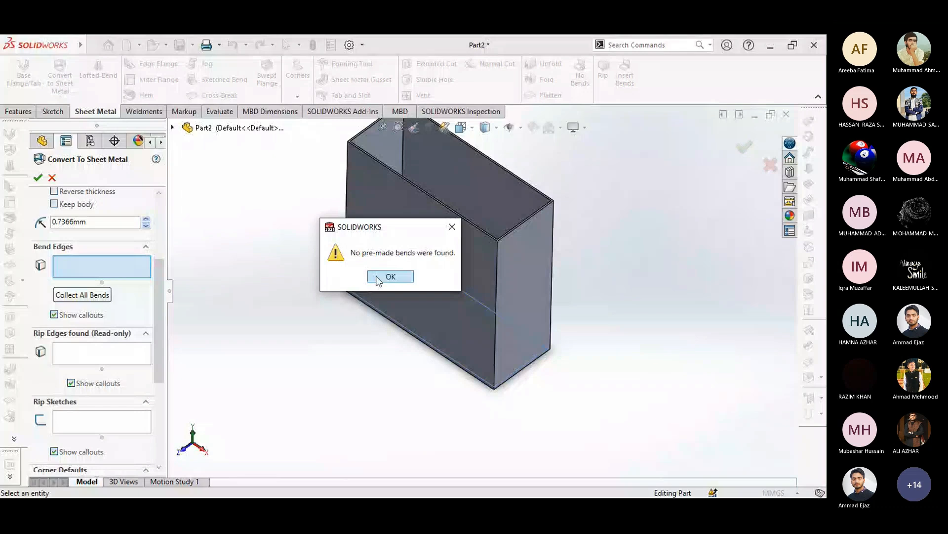
left_click(376, 276)
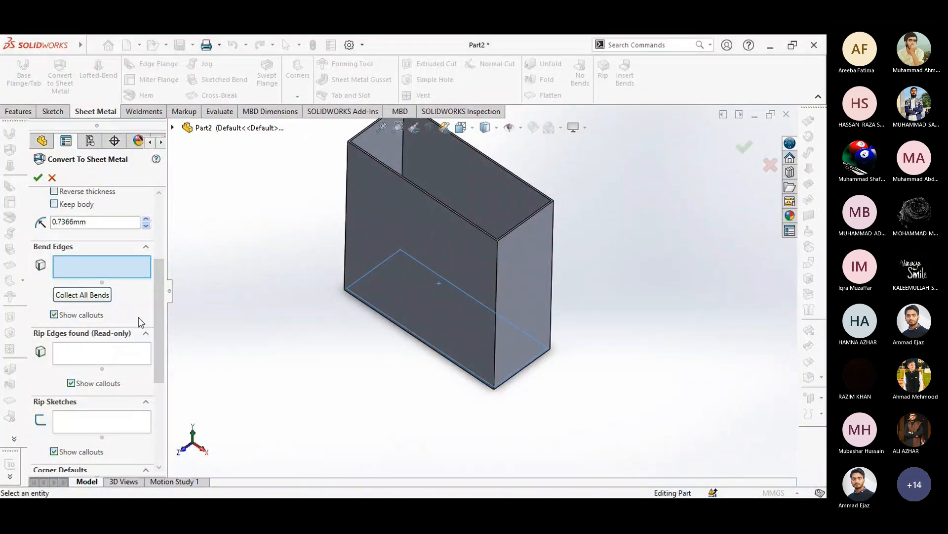
scroll(156, 295, "down", 2)
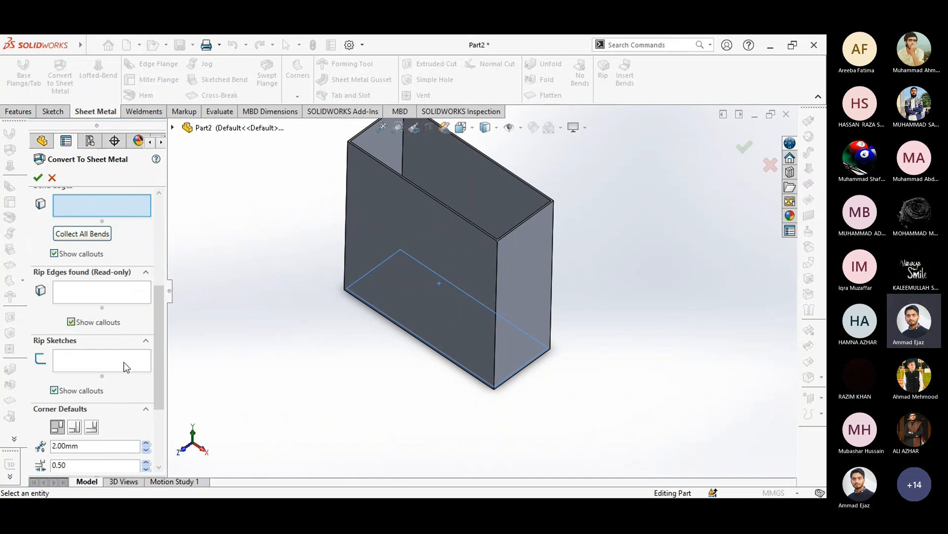
left_click(38, 181)
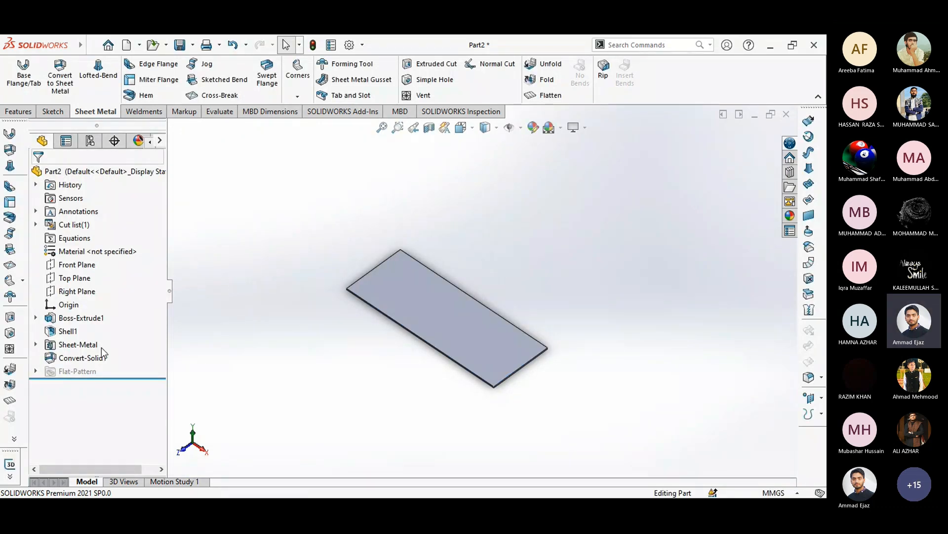
Undo the sheet metal conversion of the box
key("ctrl+z")
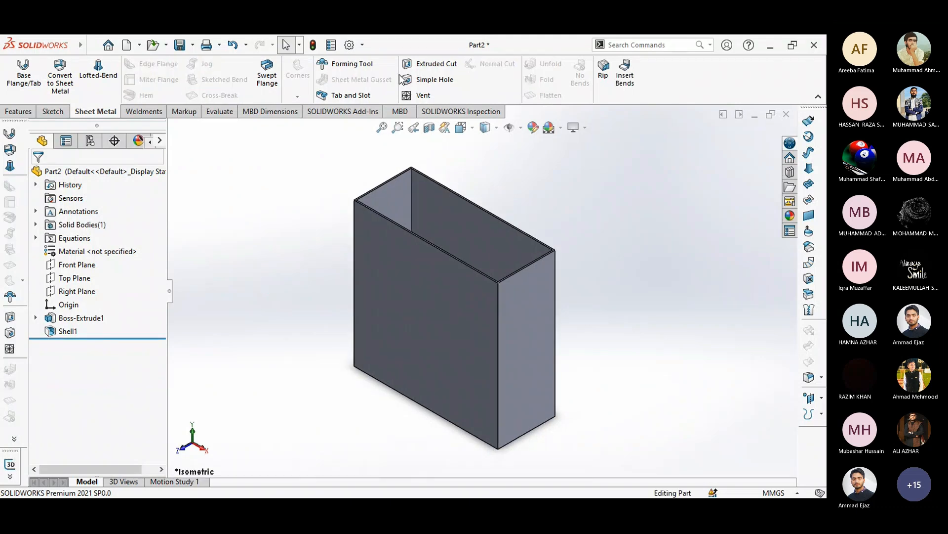
left_click(60, 75)
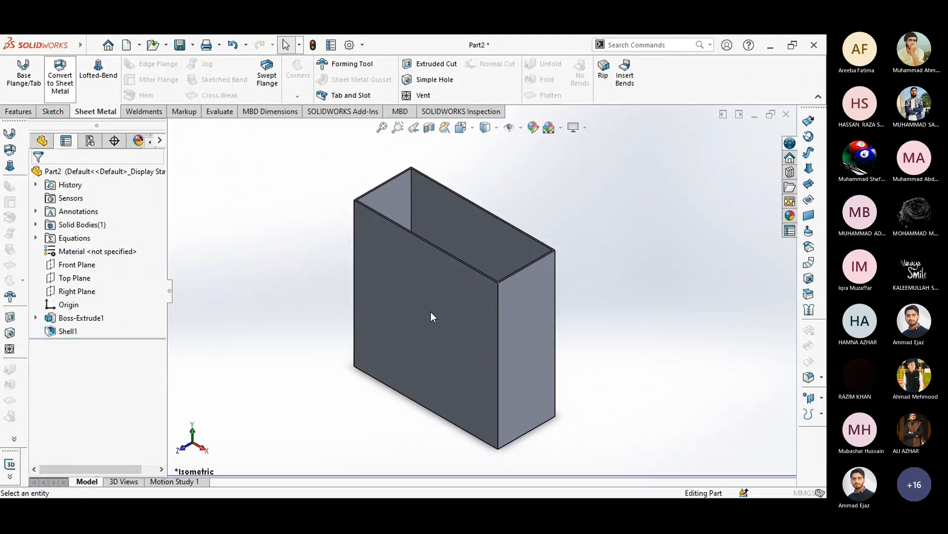
middle_click_drag(430, 312, 455, 326)
left_click(458, 299)
middle_click_drag(324, 364, 324, 314)
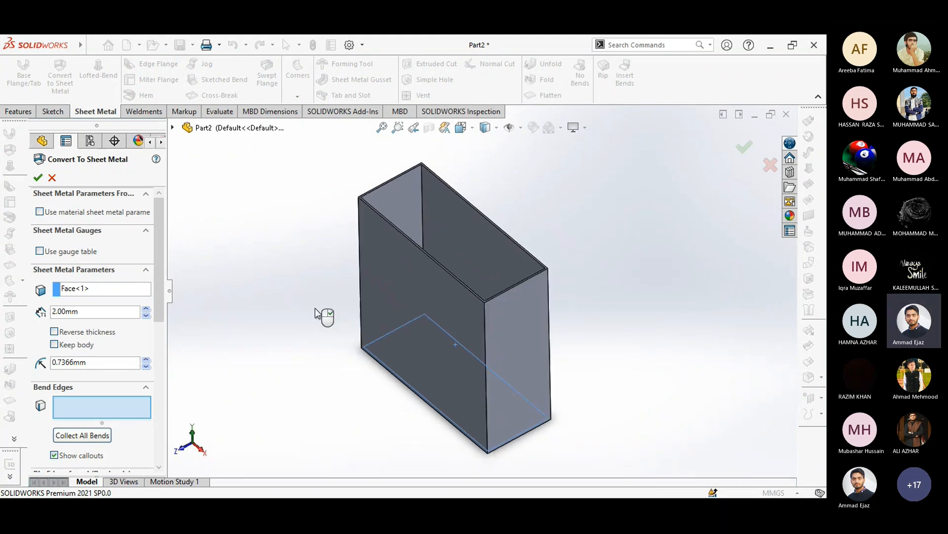
left_click(52, 177)
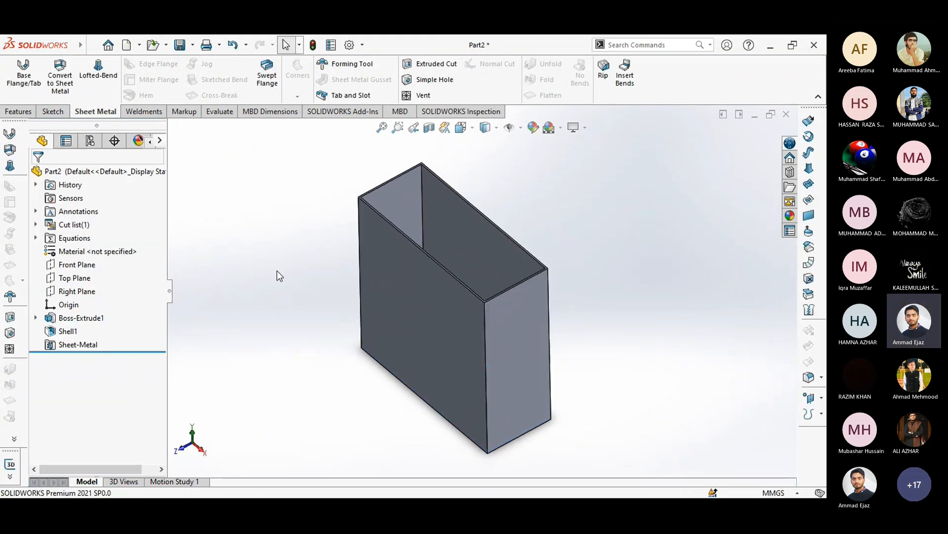
Rip the four vertical corner edges of the box with a 0.10 mm rip gap
left_click(605, 74)
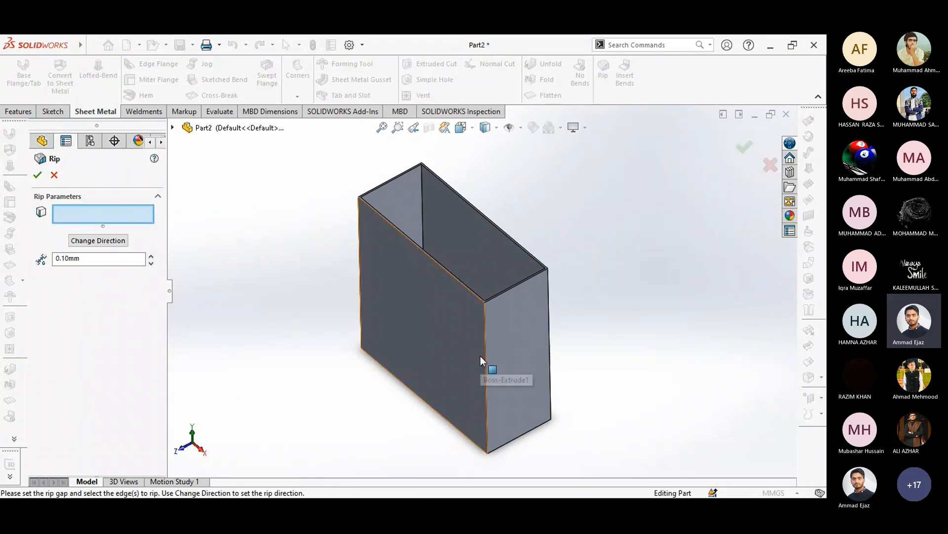
scroll(480, 356, "down", 3)
left_click(488, 346)
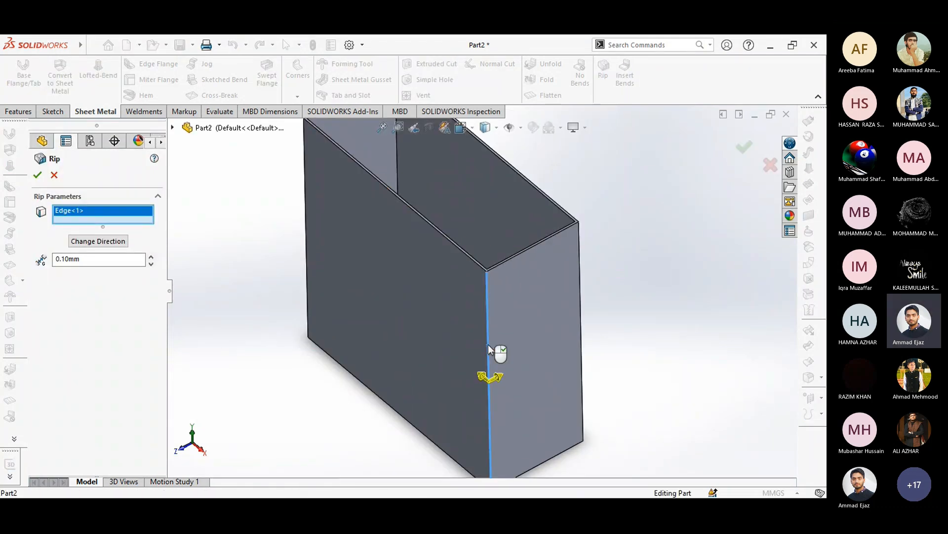
left_click(582, 308)
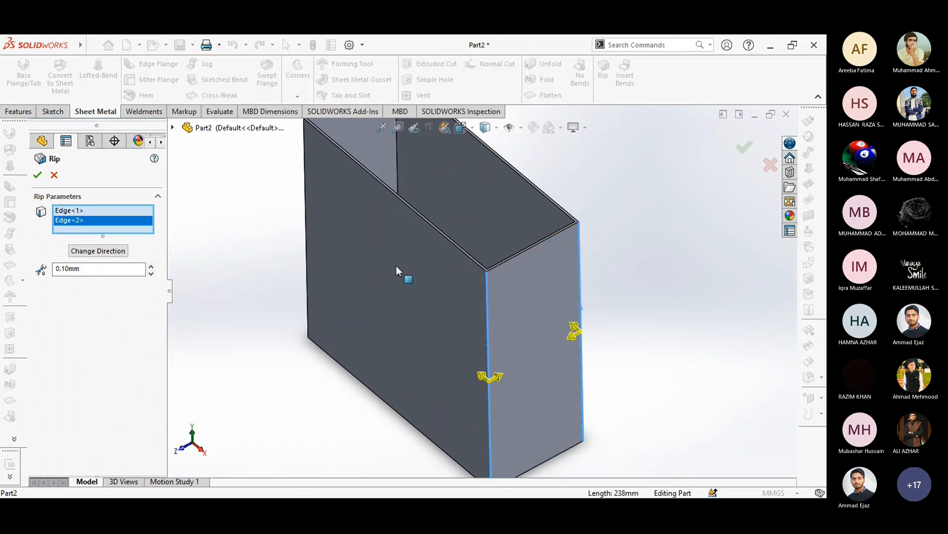
middle_click_drag(302, 212, 335, 252)
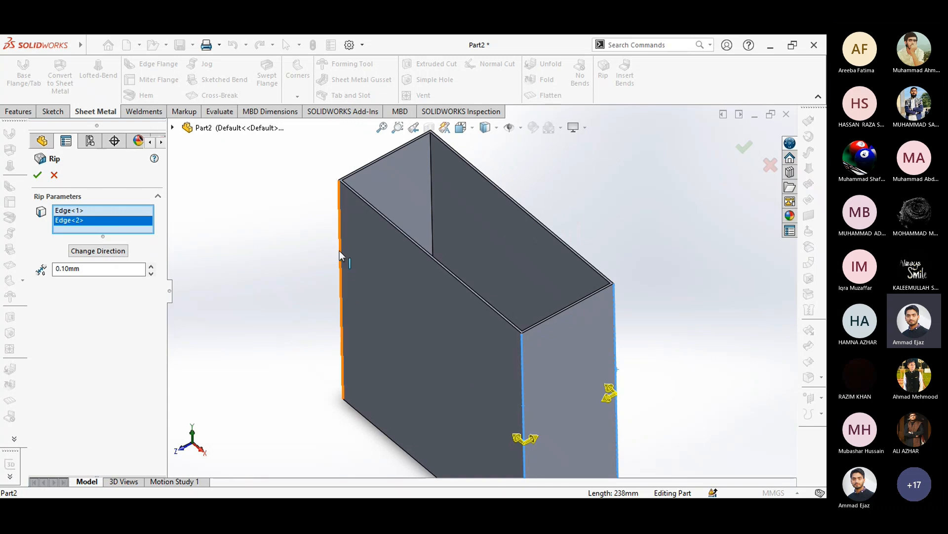
left_click(340, 217)
middle_click_drag(340, 218, 388, 364)
left_click(423, 248)
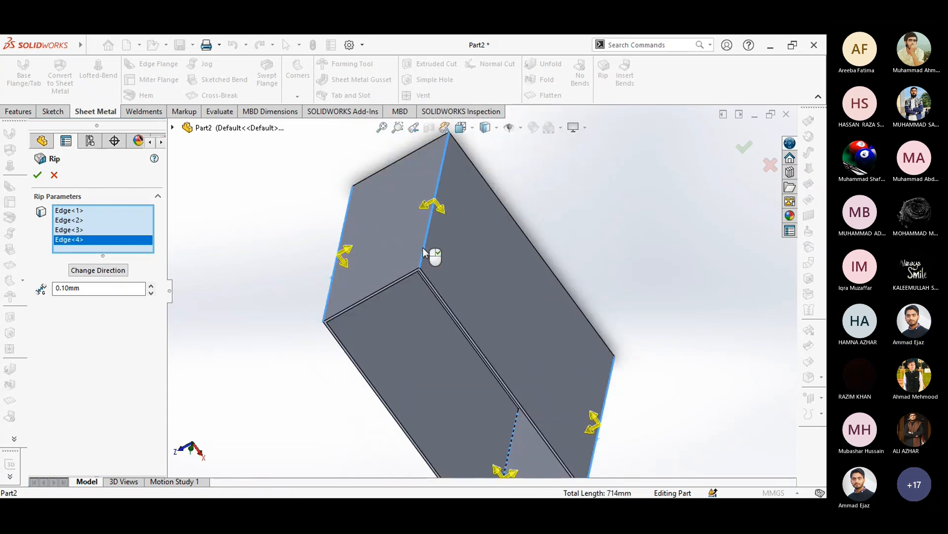
middle_click_drag(252, 291, 260, 181)
left_click(38, 175)
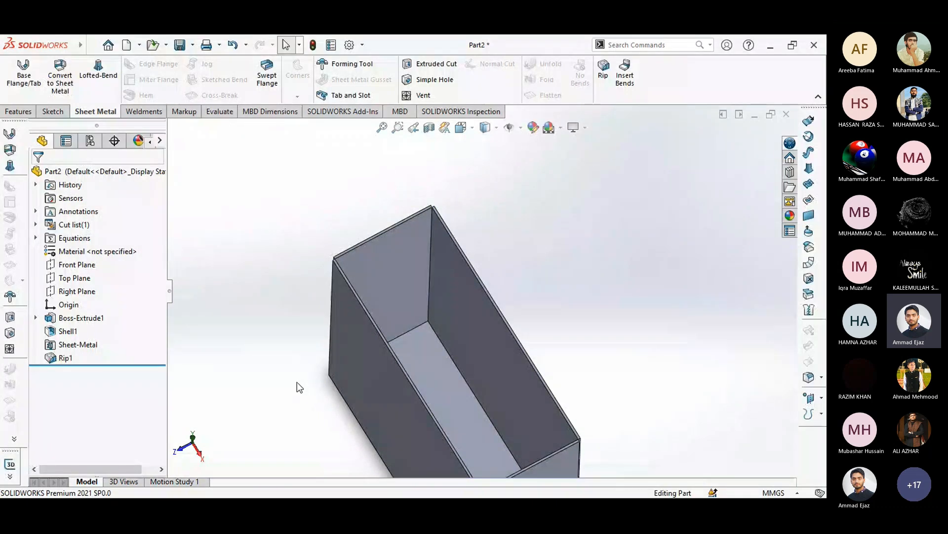
Examine the gap between adjoining walls at one of the box's ripped vertical corners
middle_click_drag(298, 381, 283, 265, "ctrl")
middle_click_drag(420, 454, 402, 415)
scroll(403, 415, "down", 2)
middle_click_drag(416, 333, 450, 200)
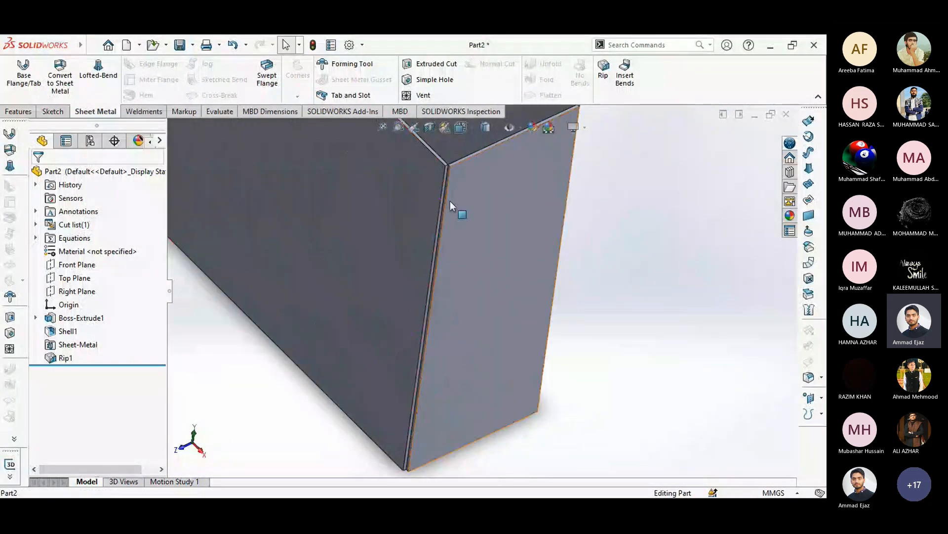
scroll(463, 196, "down", 3)
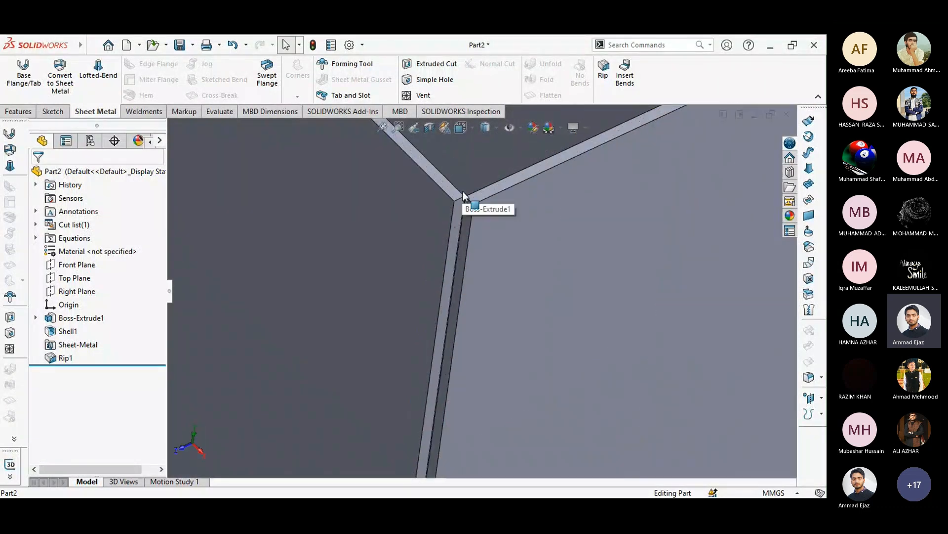
scroll(464, 196, "down", 2)
middle_click_drag(466, 215, 481, 277, "ctrl")
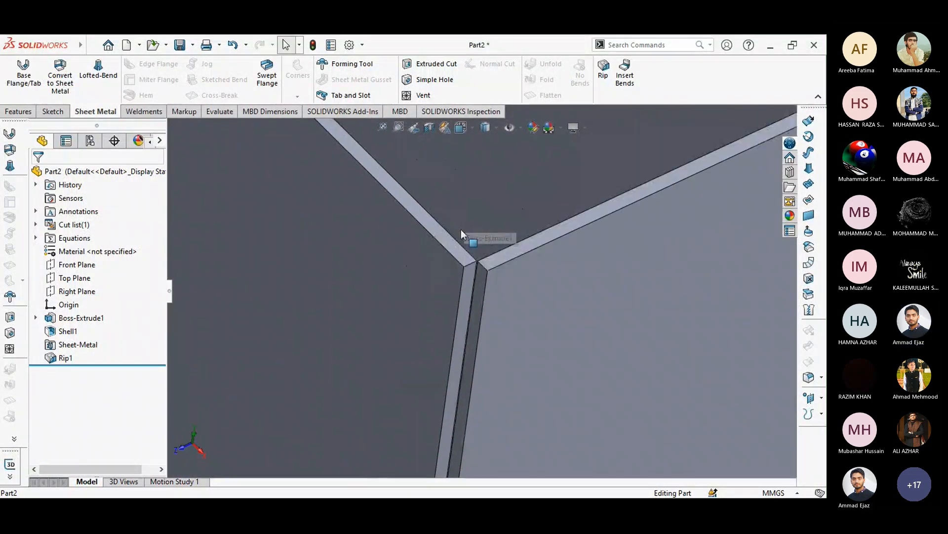
scroll(473, 324, "up", 8)
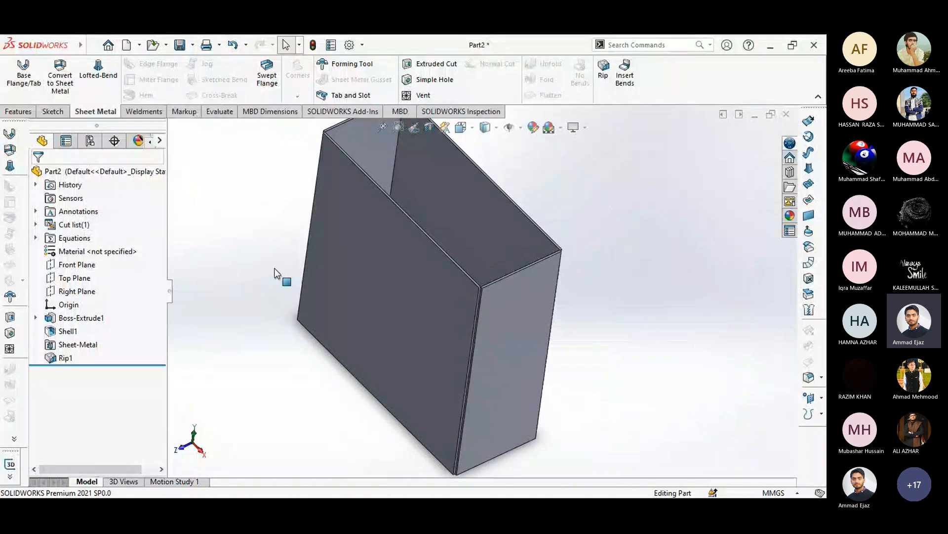
Insert bends in the ripped box with its inner floor face fixed, overriding the auto relief type as Rectangular with a 0.5 ratio
middle_click_drag(293, 299, 283, 283)
scroll(282, 282, "up", 2)
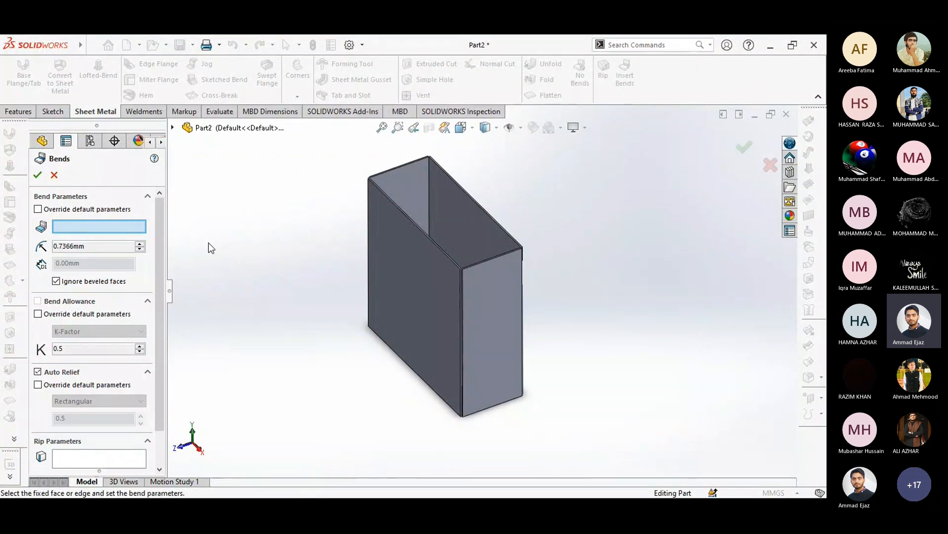
middle_click_drag(248, 243, 253, 277)
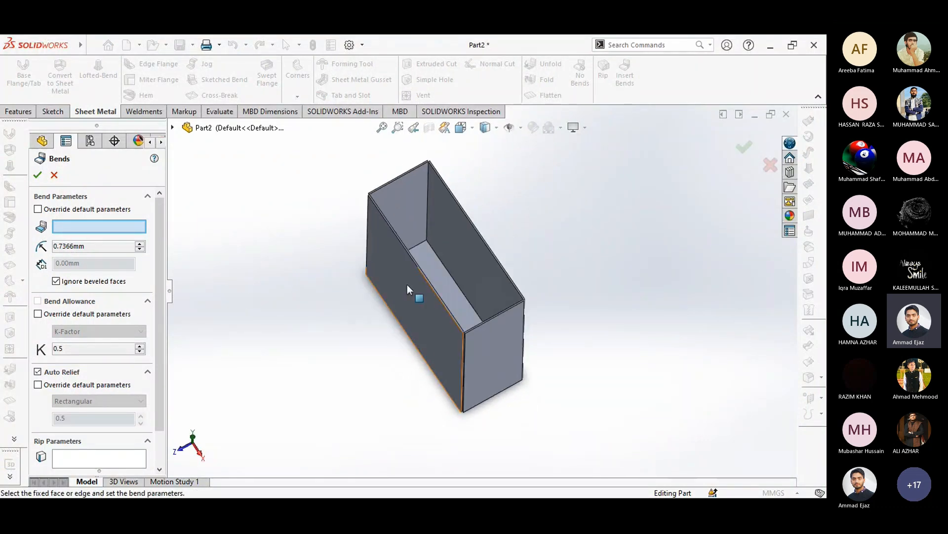
left_click(452, 284)
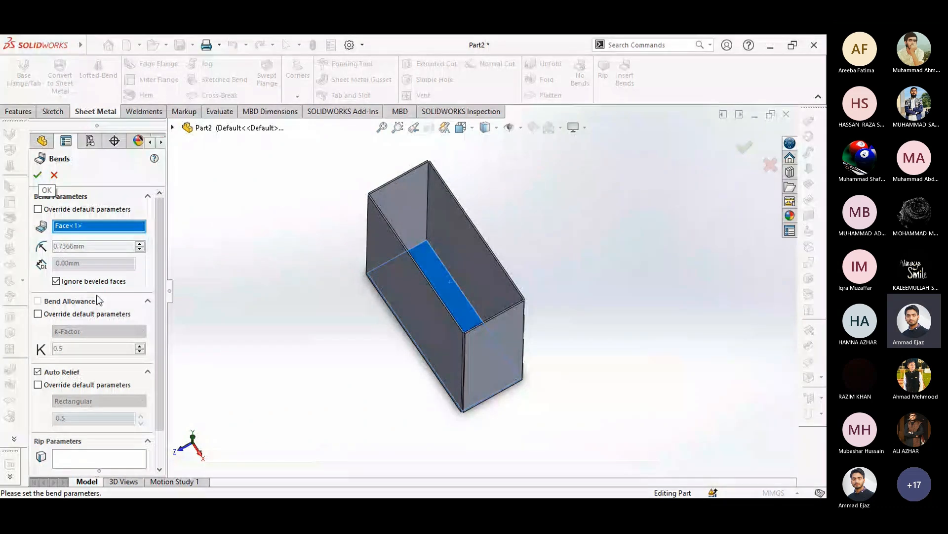
left_click_drag(161, 259, 162, 283)
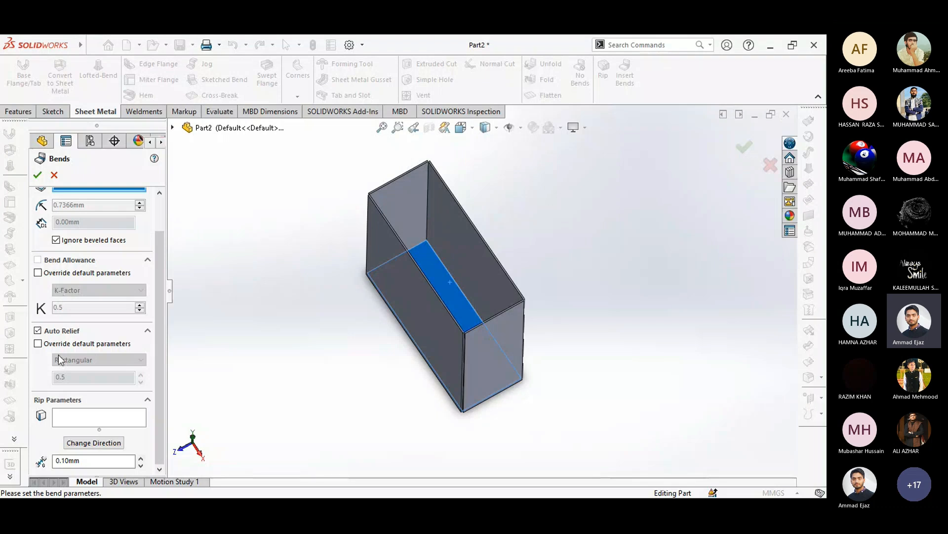
left_click(38, 343)
left_click(74, 360)
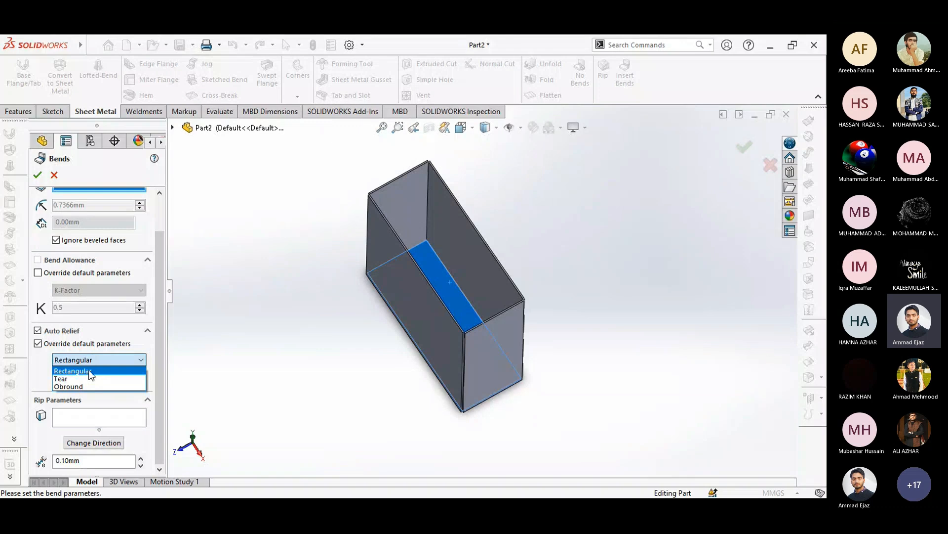
left_click(88, 370)
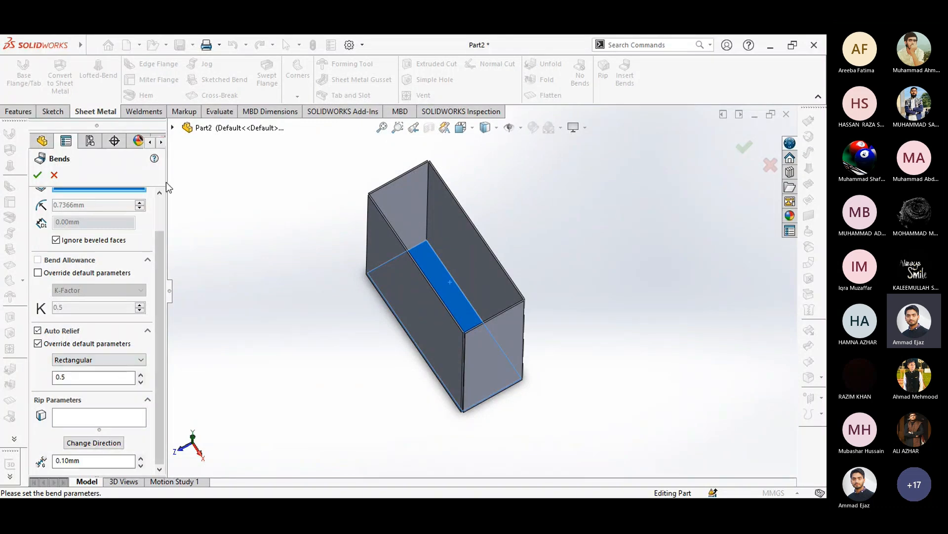
left_click(37, 175)
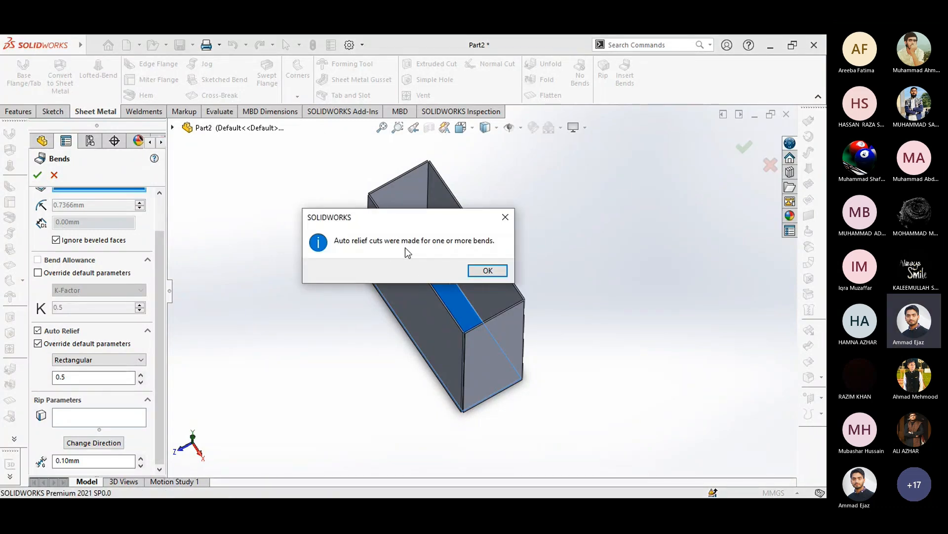
left_click(483, 271)
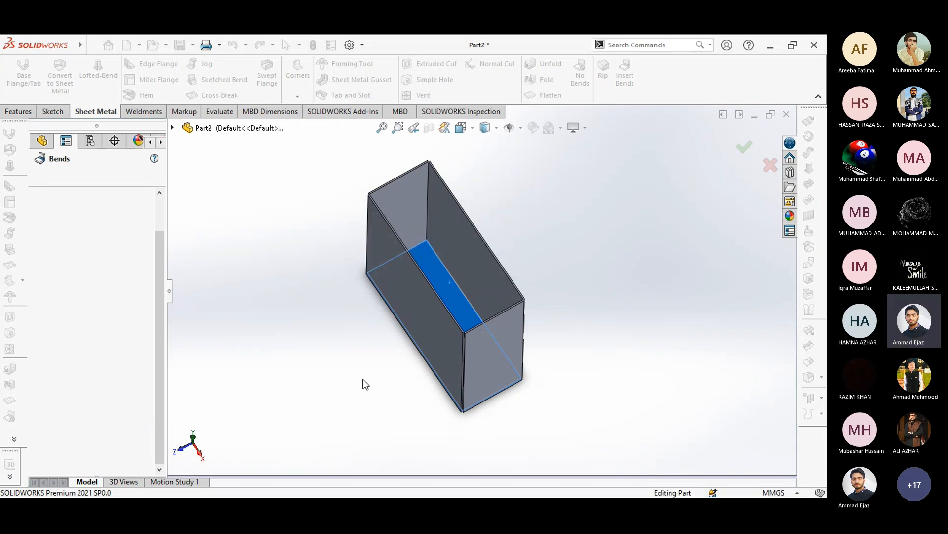
Inspect the bend relief cuts and rounded bends at the bottom corner of the box, from outside and from below
scroll(475, 385, "down", 5)
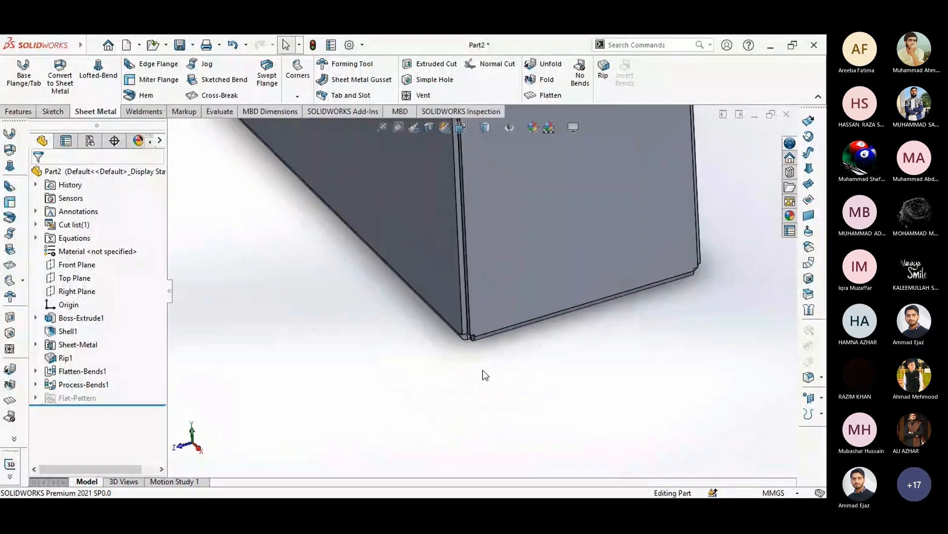
middle_click_drag(419, 364, 422, 321)
scroll(483, 334, "down", 5)
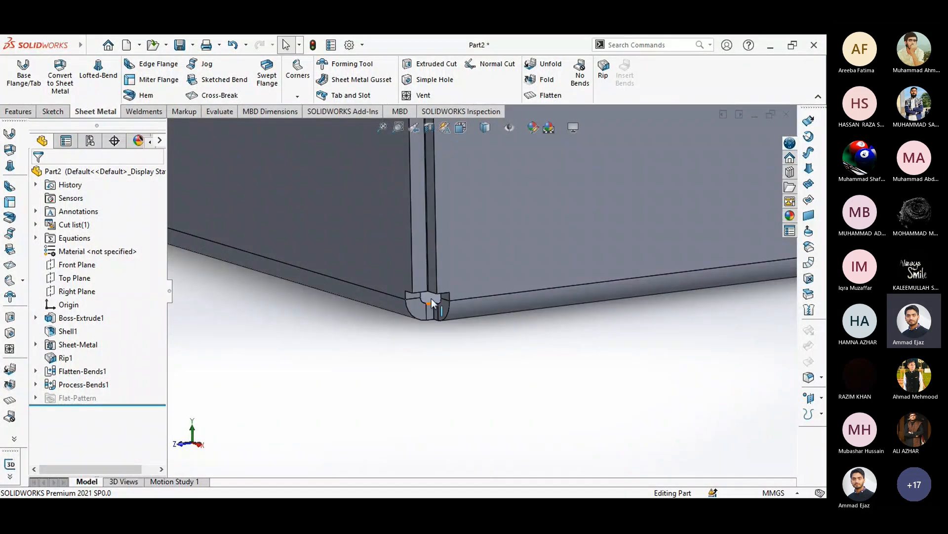
scroll(410, 305, "down", 1)
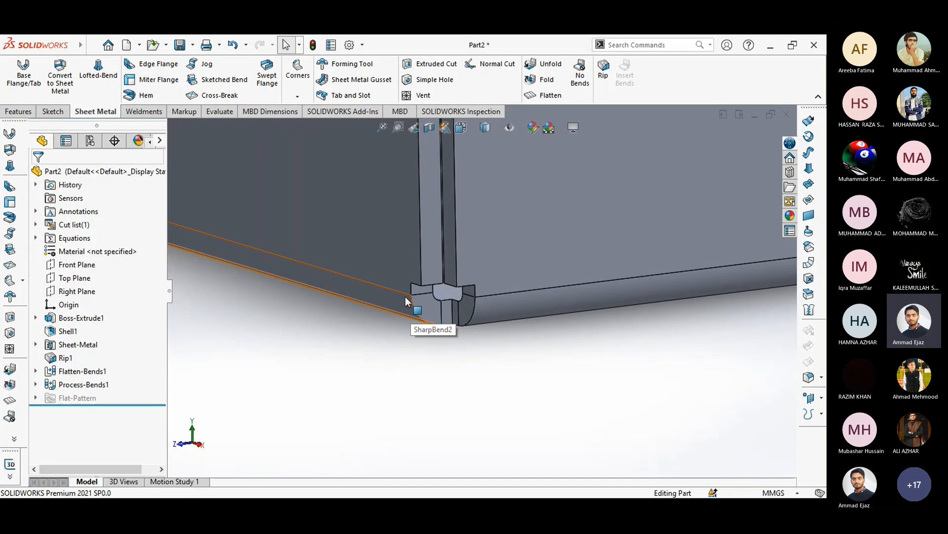
middle_click_drag(464, 342, 468, 296)
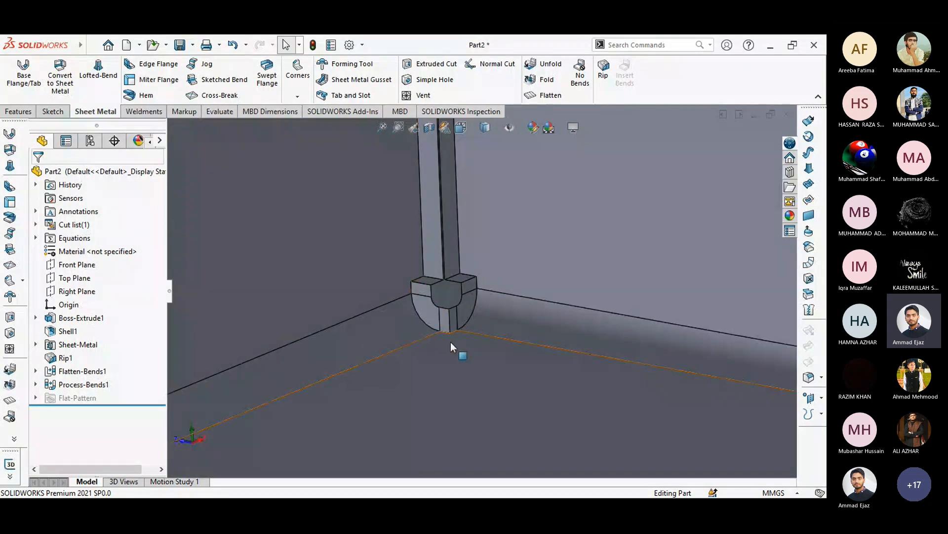
scroll(464, 331, "up", 2)
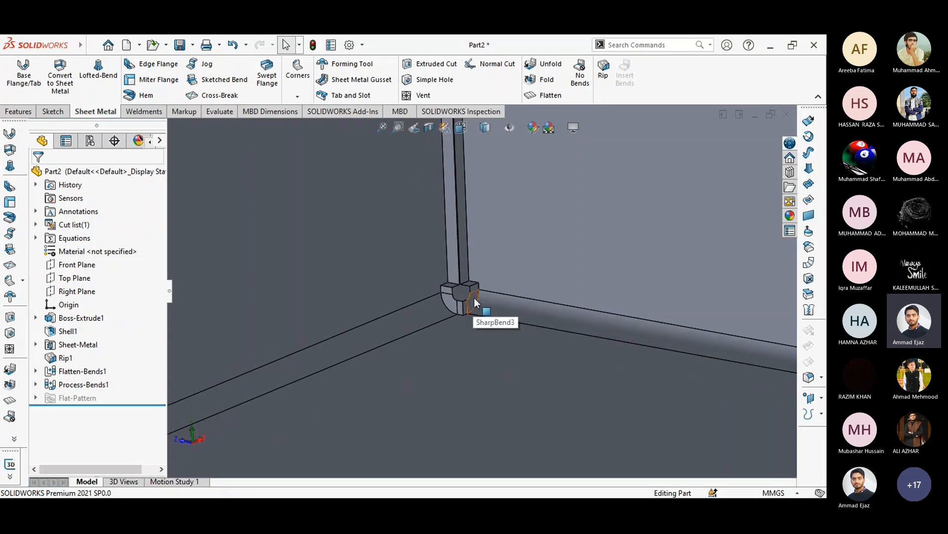
scroll(444, 355, "up", 1)
scroll(332, 287, "up", 2)
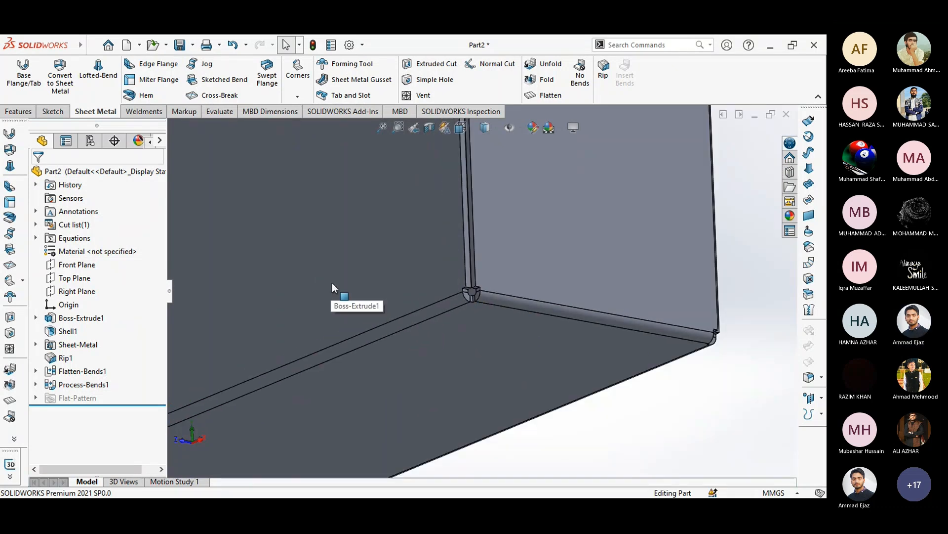
scroll(443, 215, "up", 2)
middle_click_drag(450, 216, 447, 303)
scroll(450, 306, "up", 3)
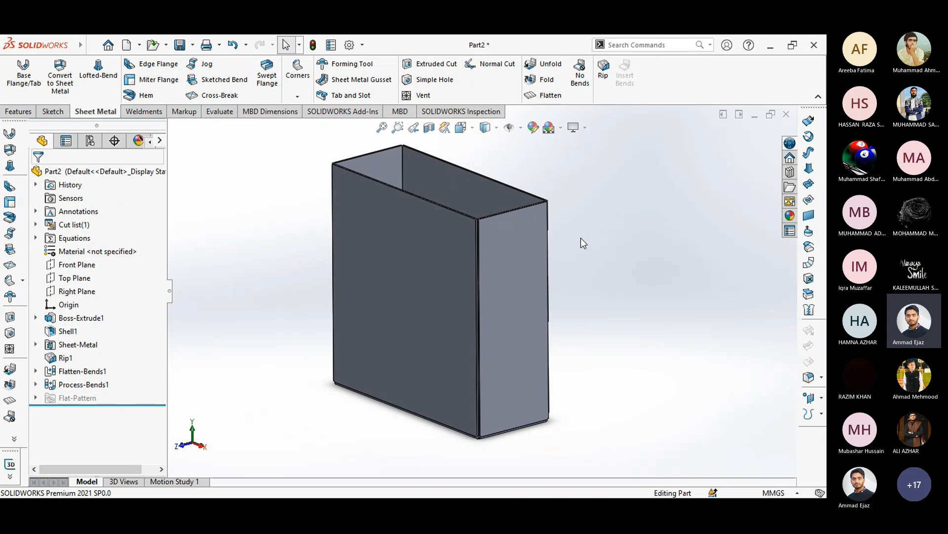
Flatten the sheet metal box and view the flat pattern normal to its face, checking a corner relief up close
mouse_move(581, 238)
middle_mouse_down()
mouse_move(569, 214)
mouse_move(574, 231)
middle_mouse_up()
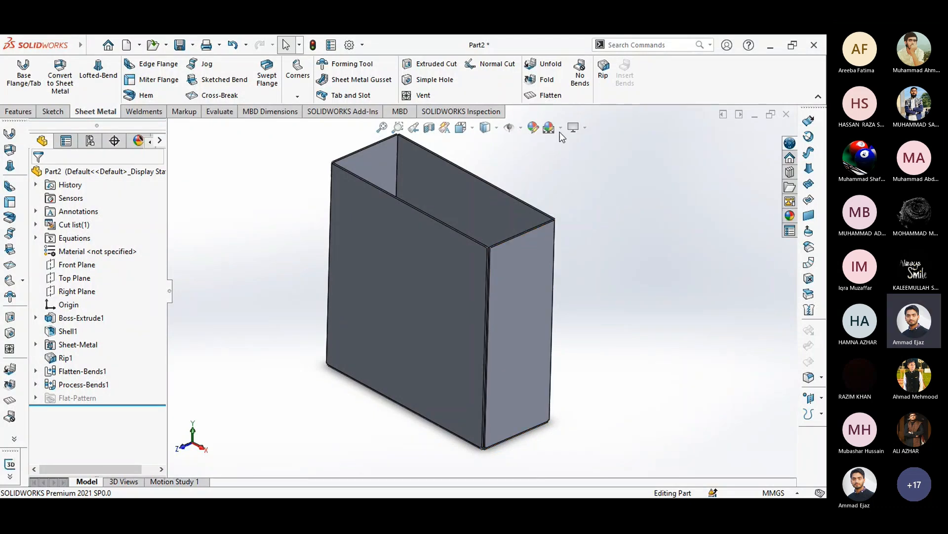
left_click(545, 100)
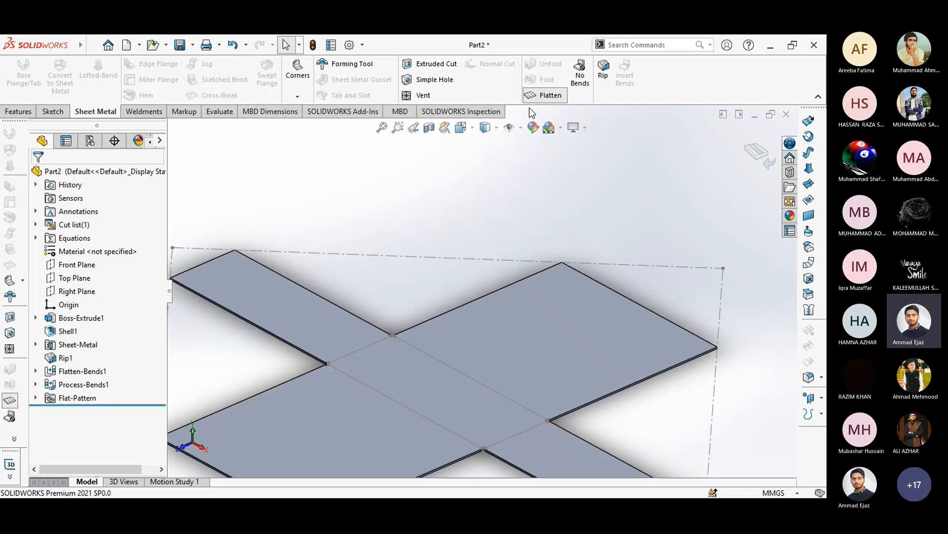
scroll(514, 340, "up", 3)
mouse_move(479, 317)
middle_mouse_down()
mouse_move(480, 332)
mouse_move(490, 321)
middle_mouse_up()
left_click(491, 321)
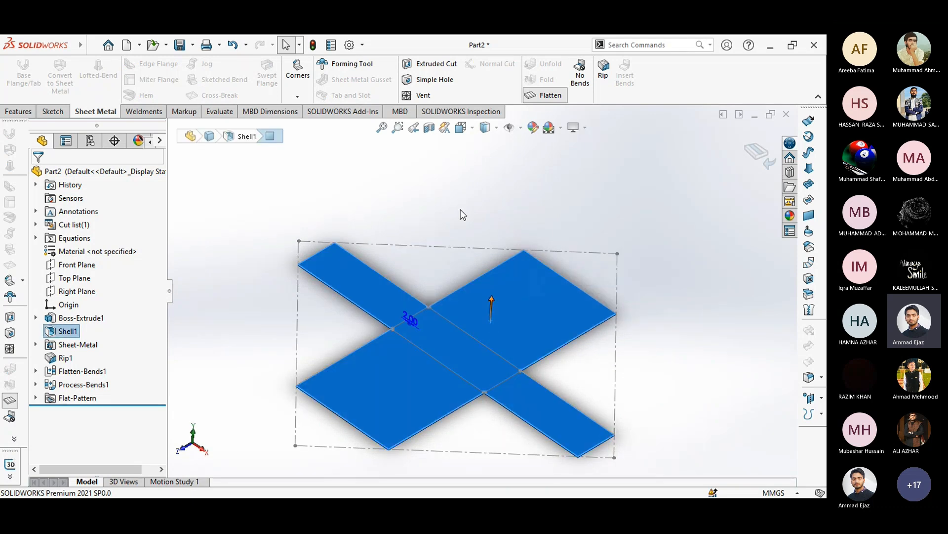
key("space")
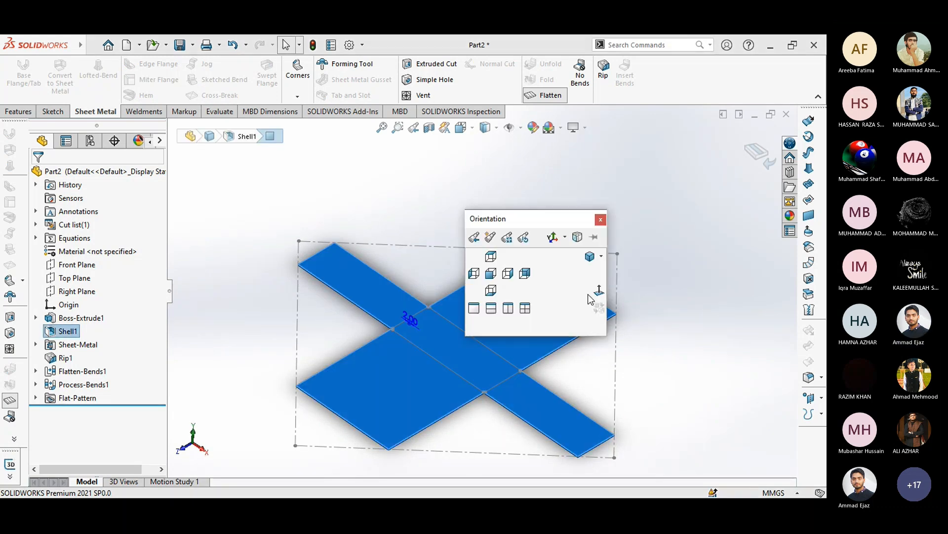
left_click(599, 292)
scroll(416, 274, "down", 6)
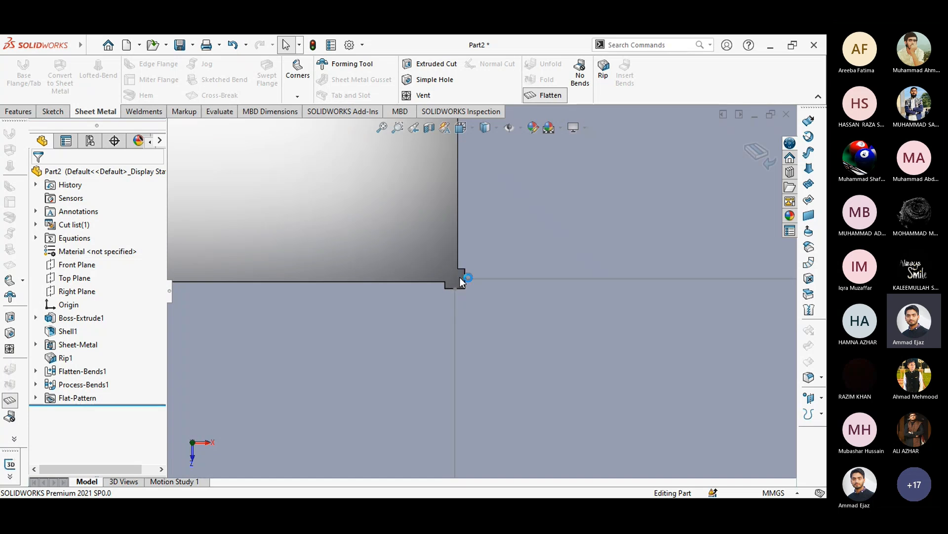
scroll(460, 280, "up", 3)
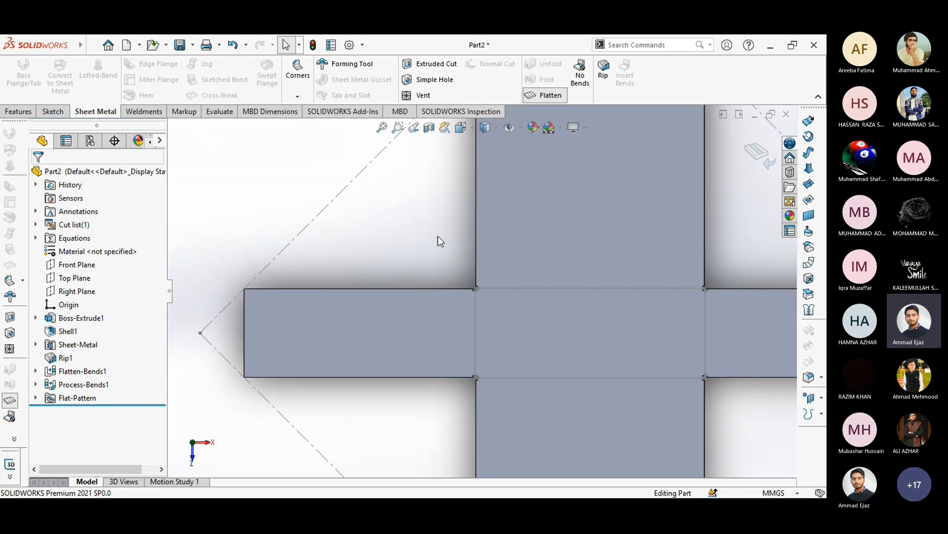
Show the flat pattern in isometric view and fold the part back into the box
left_click(462, 129)
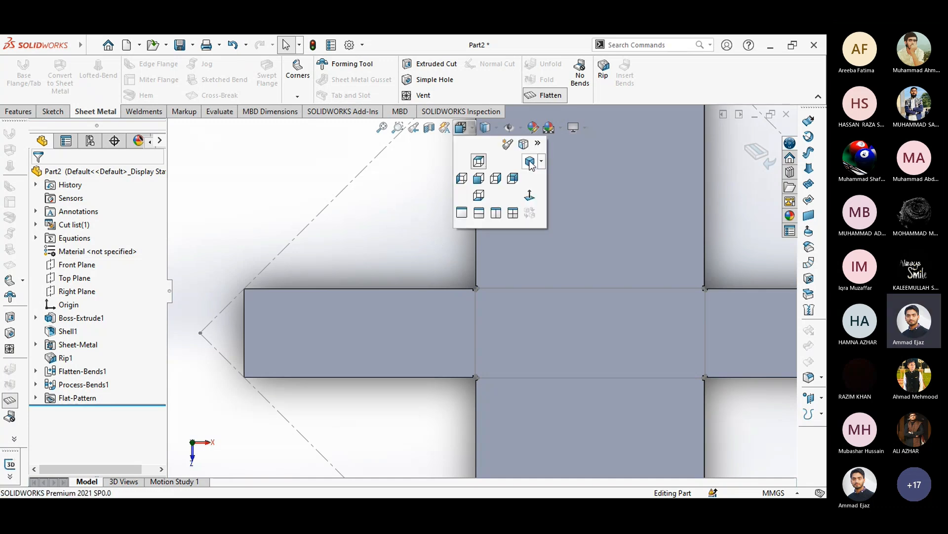
left_click(529, 160)
left_click(761, 149)
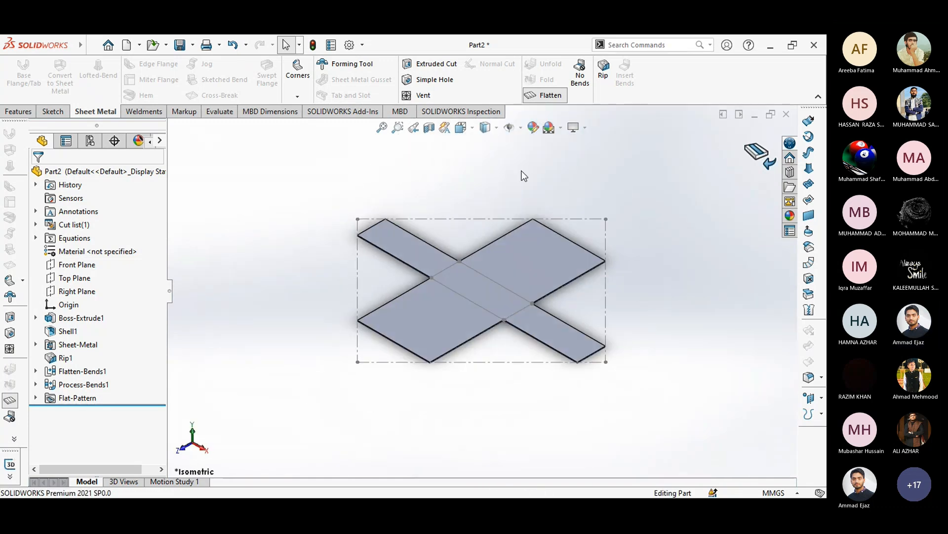
Review the bend parameters of the Flatten-Bends1 and Process-Bends1 features without changing them
right_click(68, 371)
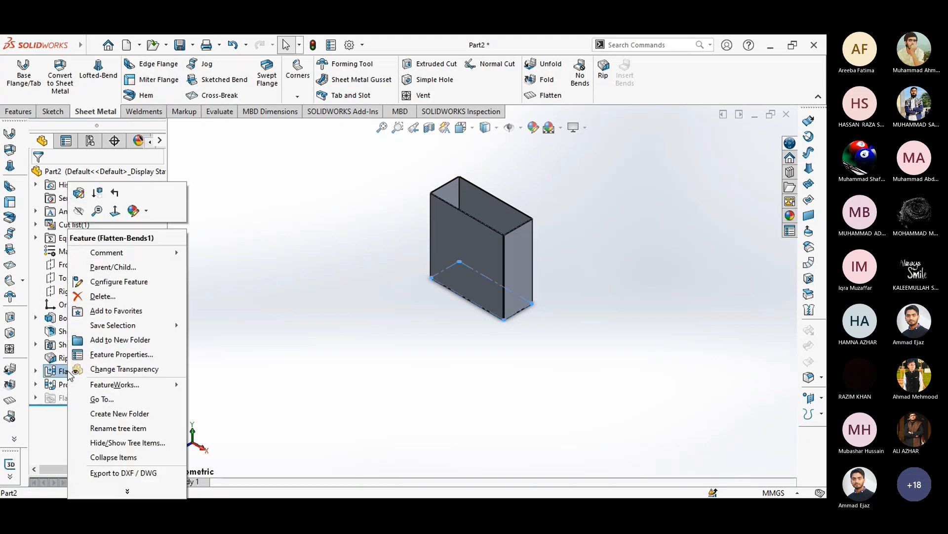
left_click(78, 194)
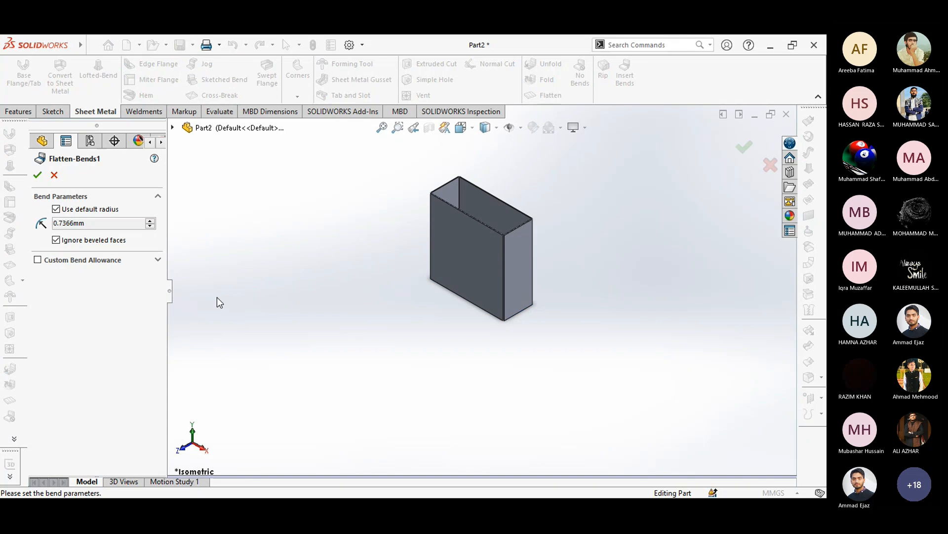
left_click(54, 176)
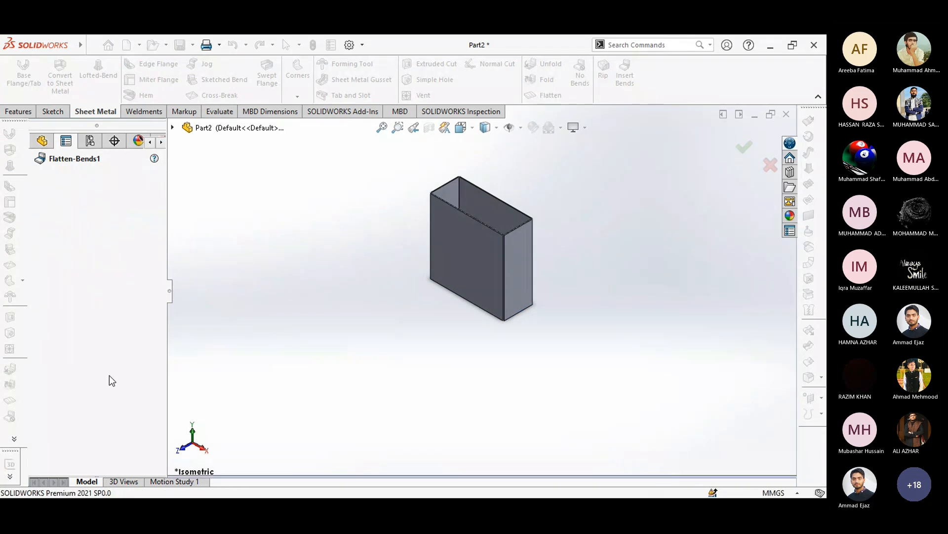
right_click(88, 387)
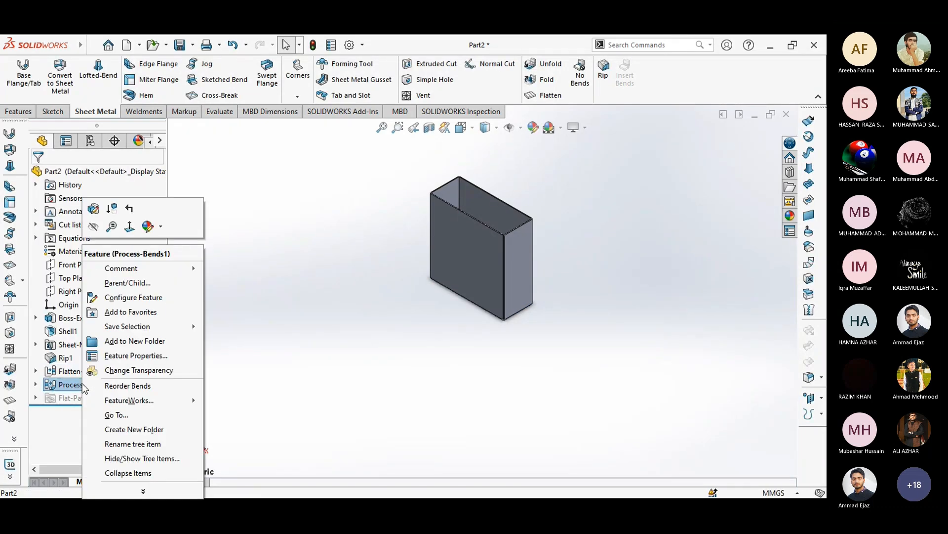
left_click(94, 209)
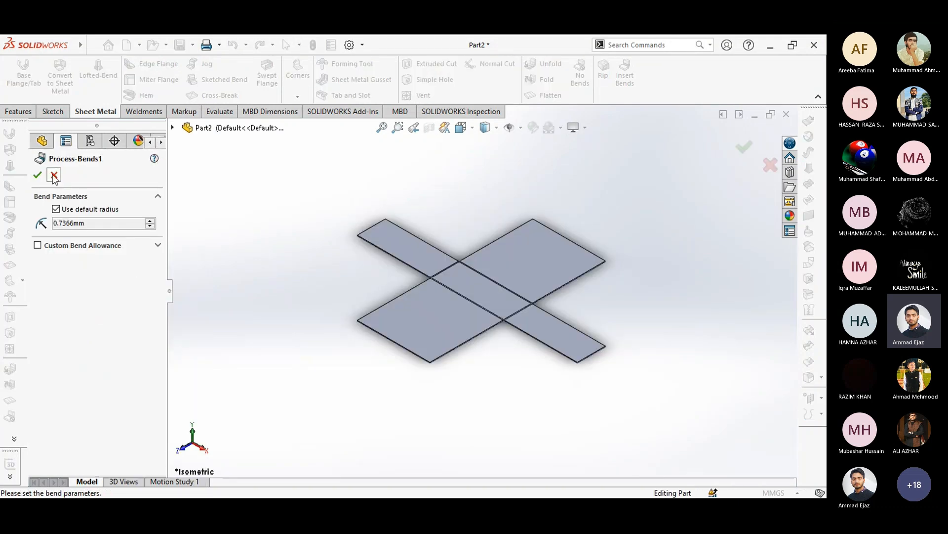
left_click(54, 175)
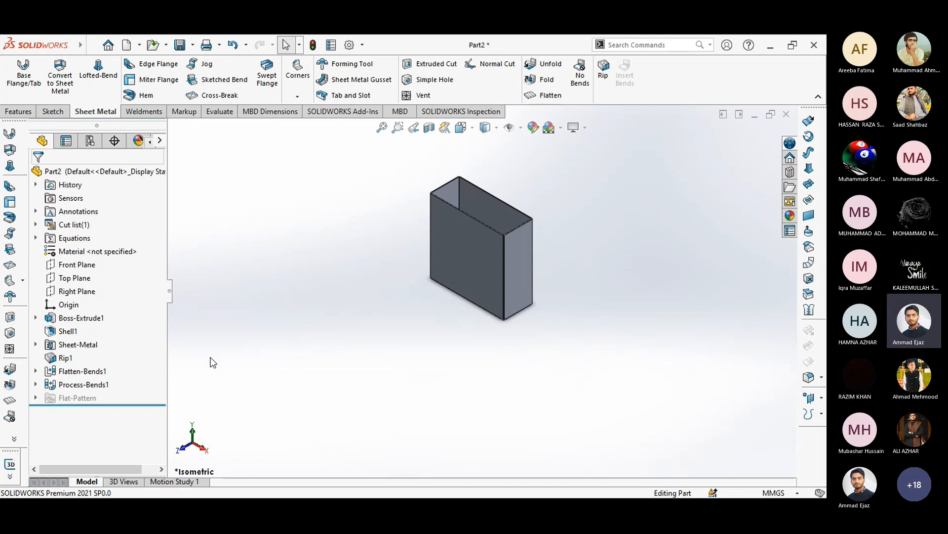
Undo the inserted bends and restart Insert Bends on the ripped box with its inner floor face fixed
key("ctrl+z")
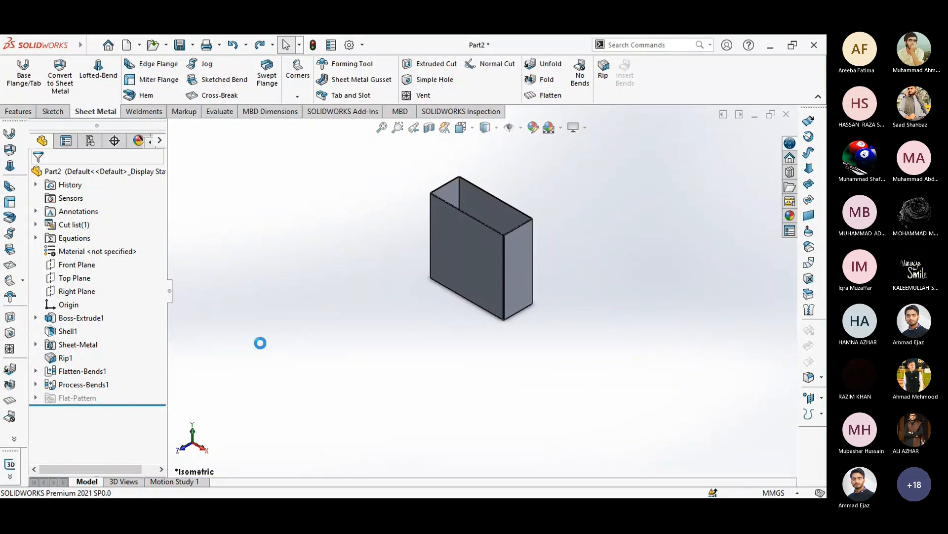
key("ctrl+z")
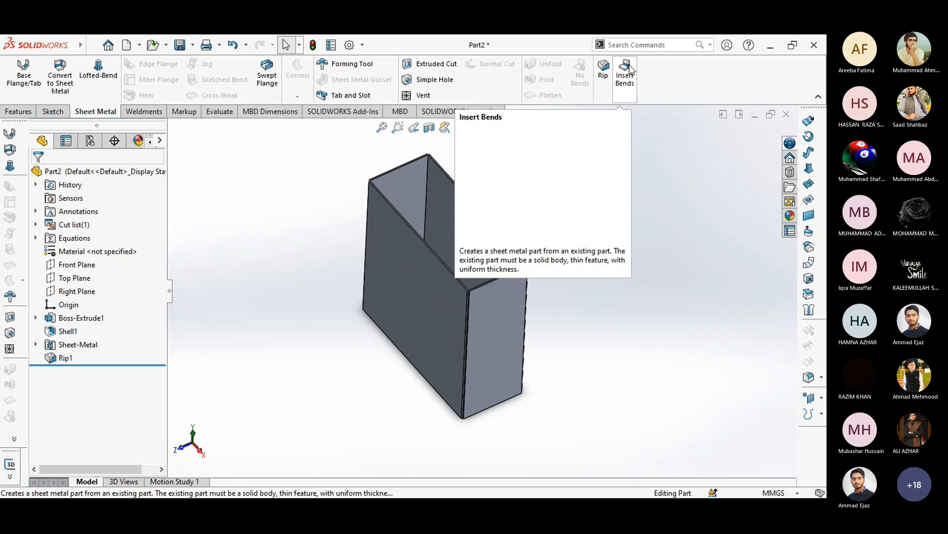
left_click(626, 77)
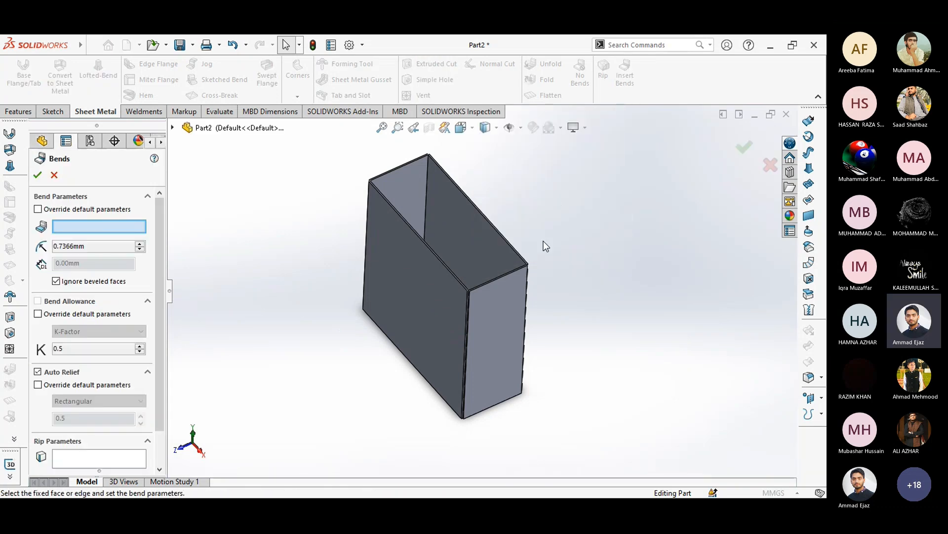
middle_click_drag(545, 246, 526, 303)
left_click(452, 297)
middle_click_drag(508, 393, 542, 339)
scroll(529, 434, "down", 5)
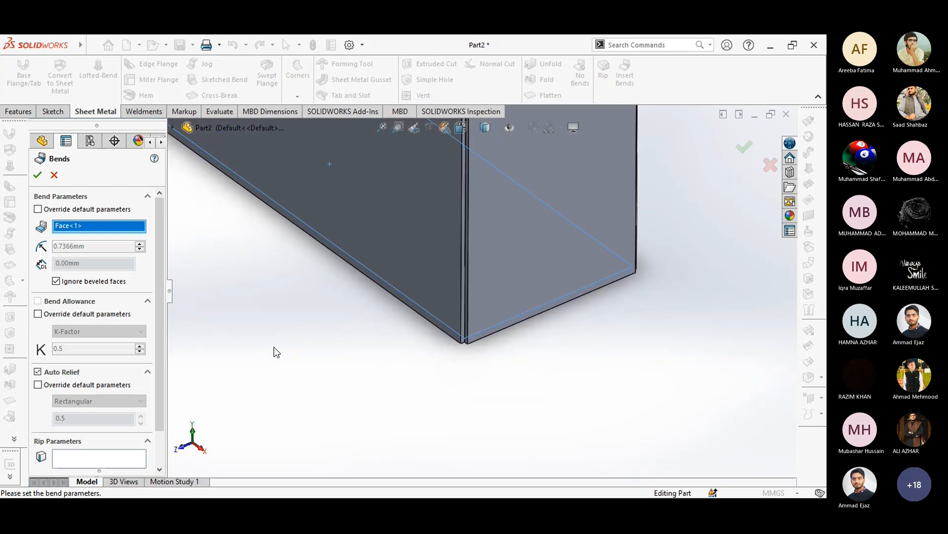
Override the default auto relief type as Tear and apply the bends to the box
left_click_drag(160, 322, 165, 354)
left_click(94, 345)
left_click(96, 362)
left_click(87, 378)
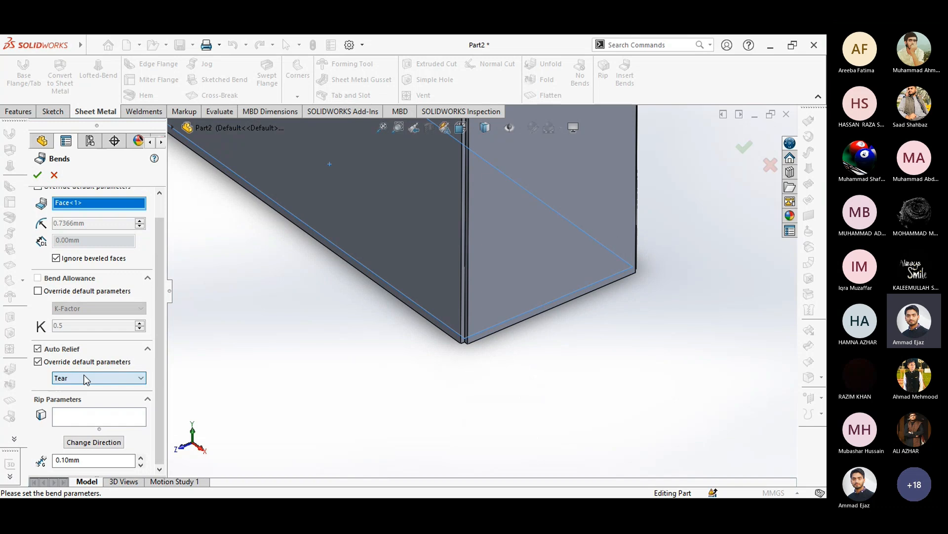
left_click(38, 175)
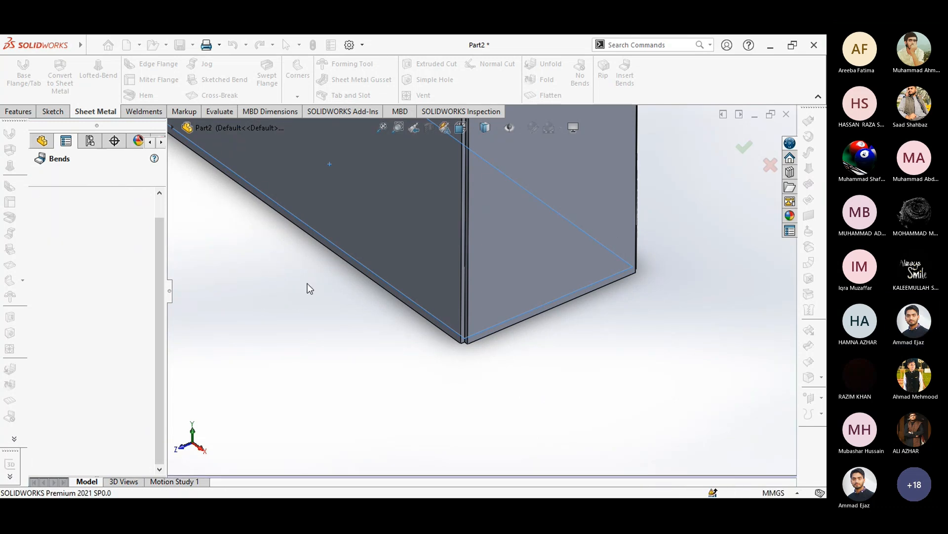
Examine the bend relief at the box's lower corner, both folded and flattened, and return the part to its folded state
scroll(479, 299, "down", 4)
mouse_move(467, 291)
middle_mouse_down()
mouse_move(439, 271)
mouse_move(447, 265)
mouse_move(474, 300)
middle_mouse_up()
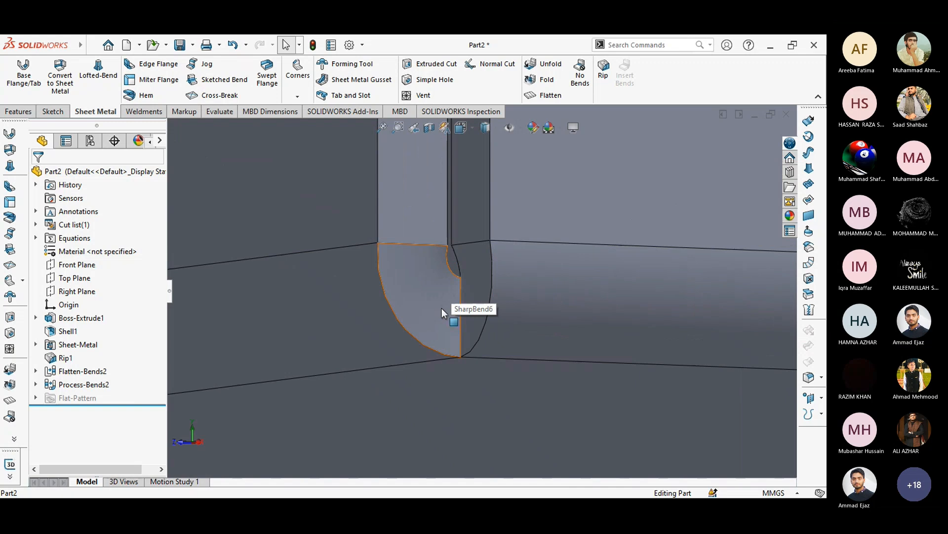
scroll(484, 262, "up", 3)
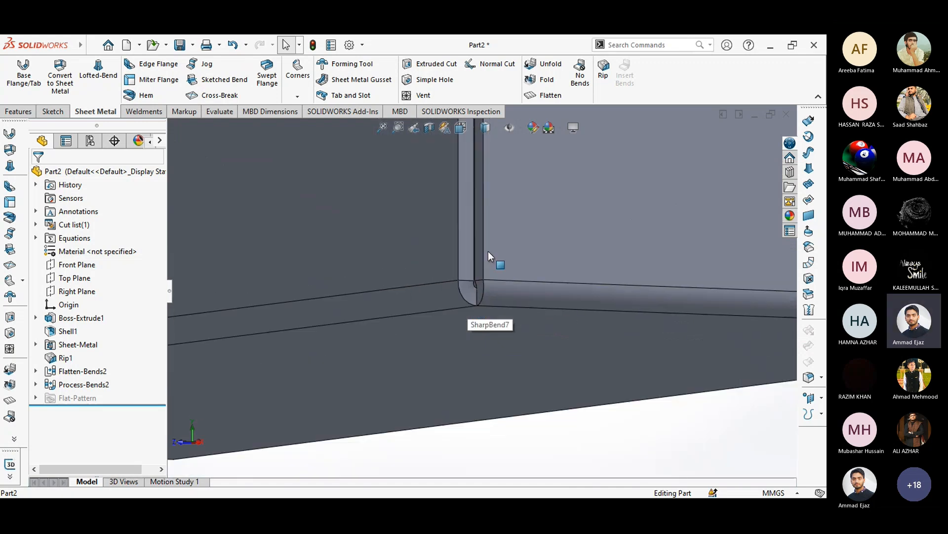
scroll(488, 251, "up", 1)
left_click(546, 95)
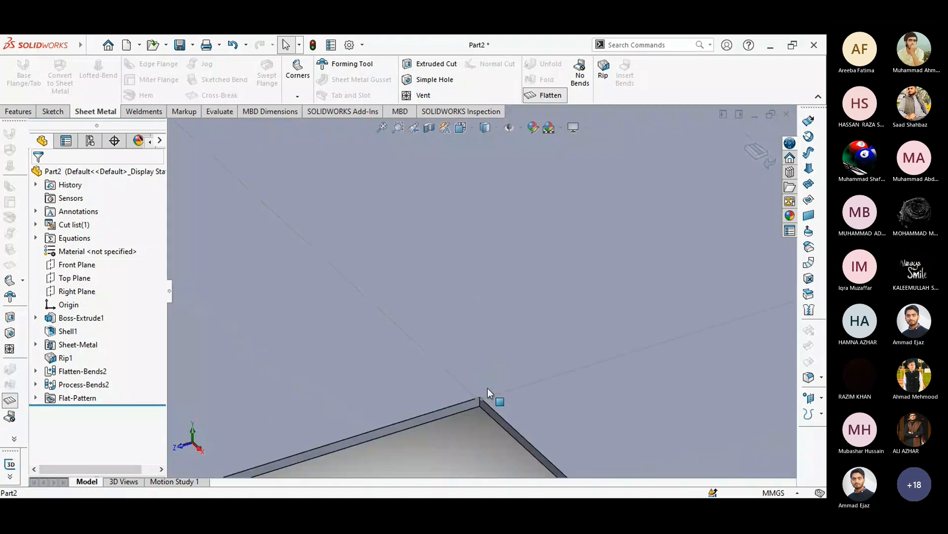
scroll(487, 387, "up", 3)
scroll(486, 382, "down", 3)
middle_click_drag(485, 351, 490, 304)
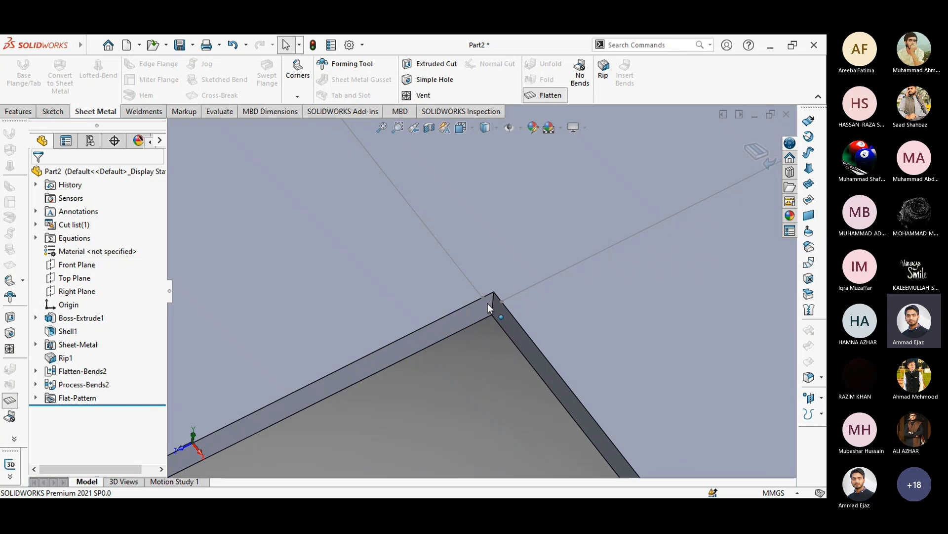
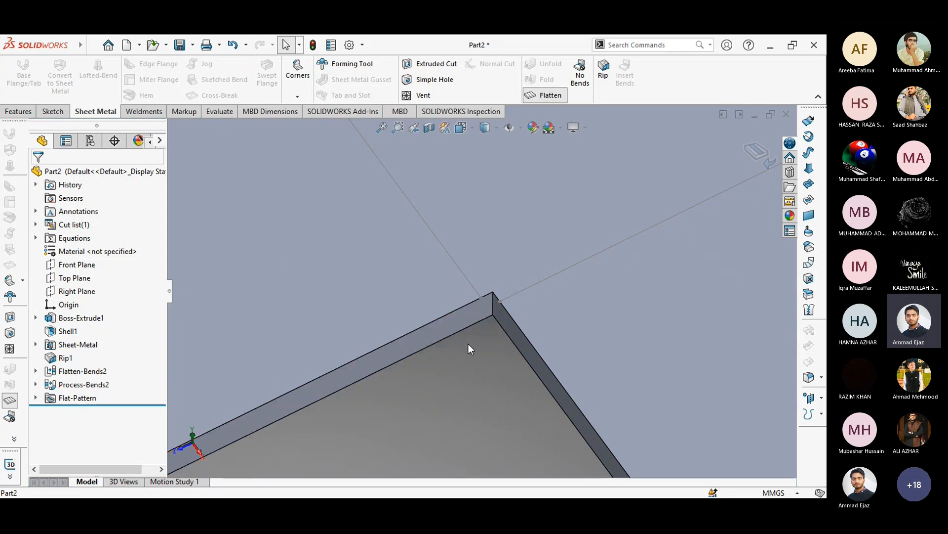
left_click(755, 150)
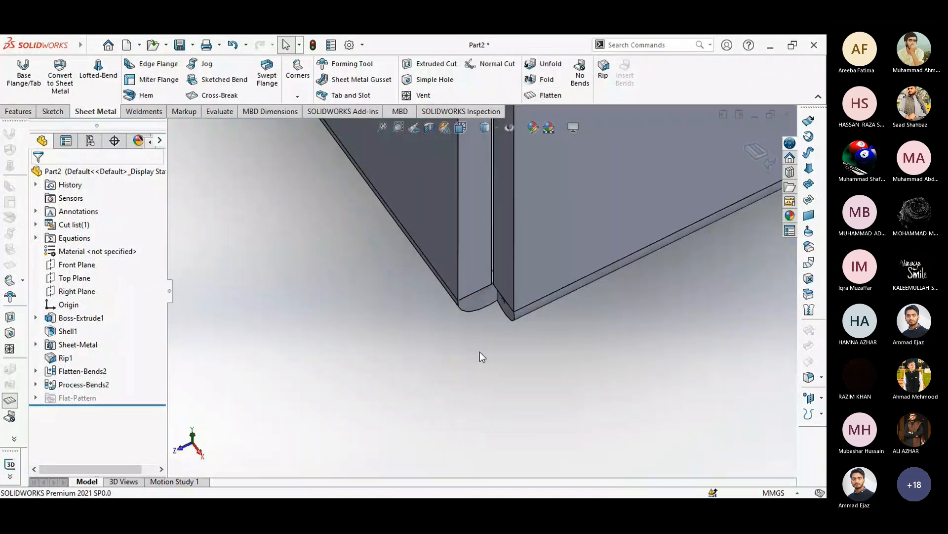
Undo the recent changes back to before the bends were inserted, keeping the rip
key("ctrl+z")
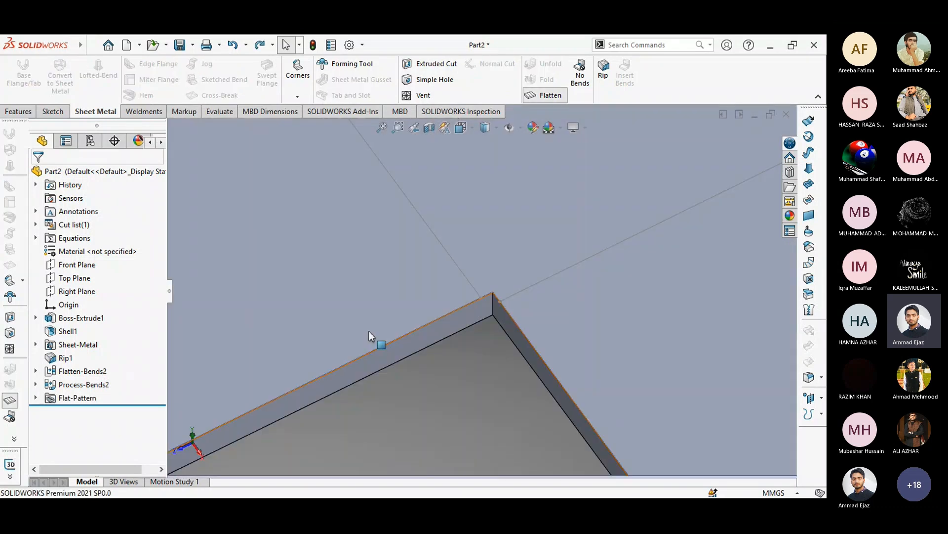
key("ctrl+y")
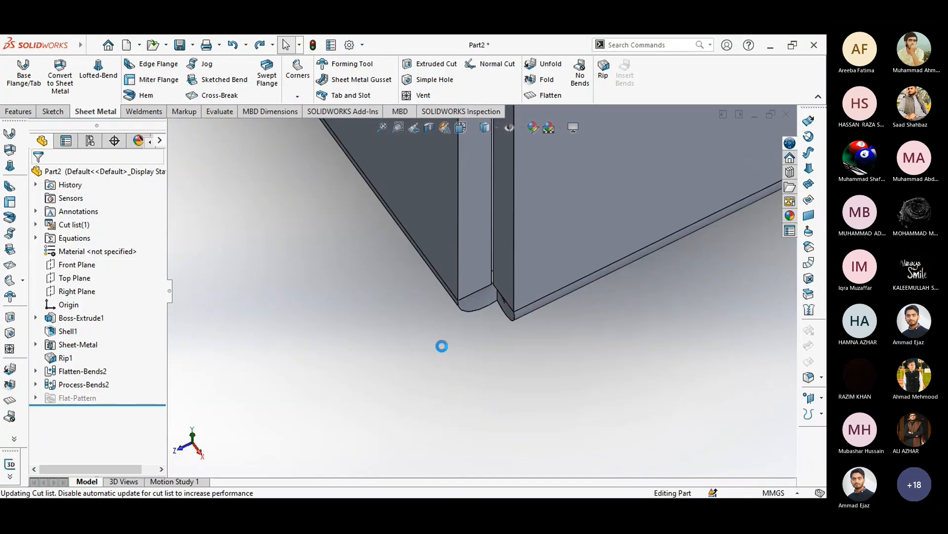
key("ctrl+y")
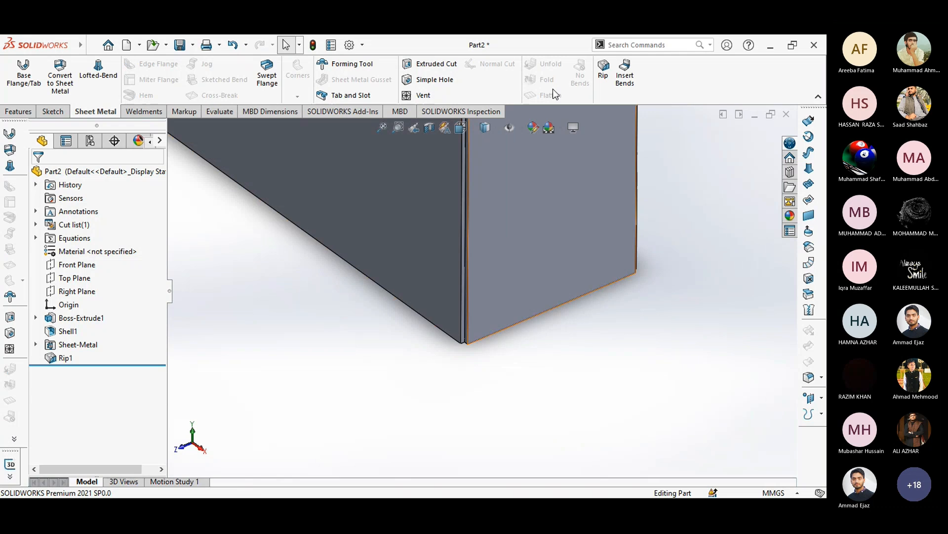
Insert bends with the box's inner bottom face fixed, overriding the auto relief defaults with the Obround type
left_click(622, 74)
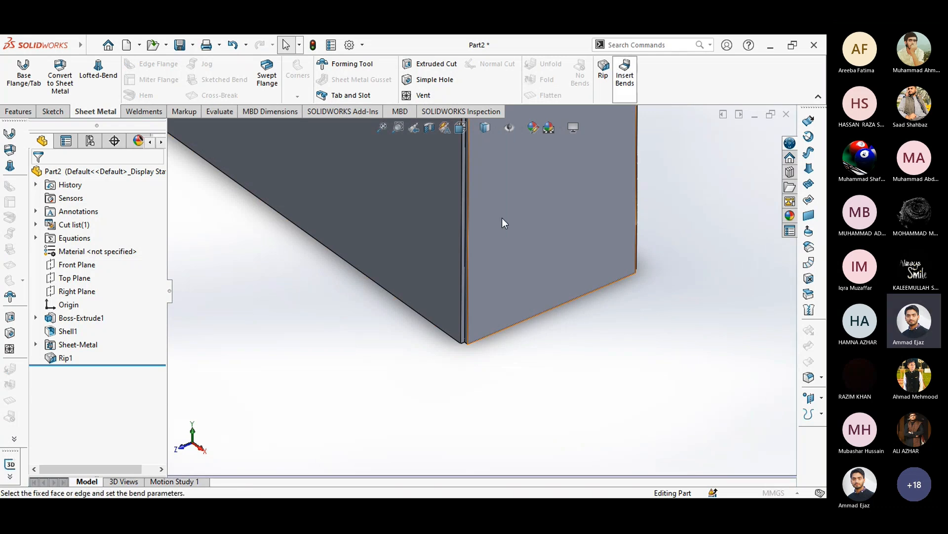
middle_click_drag(475, 190, 483, 306)
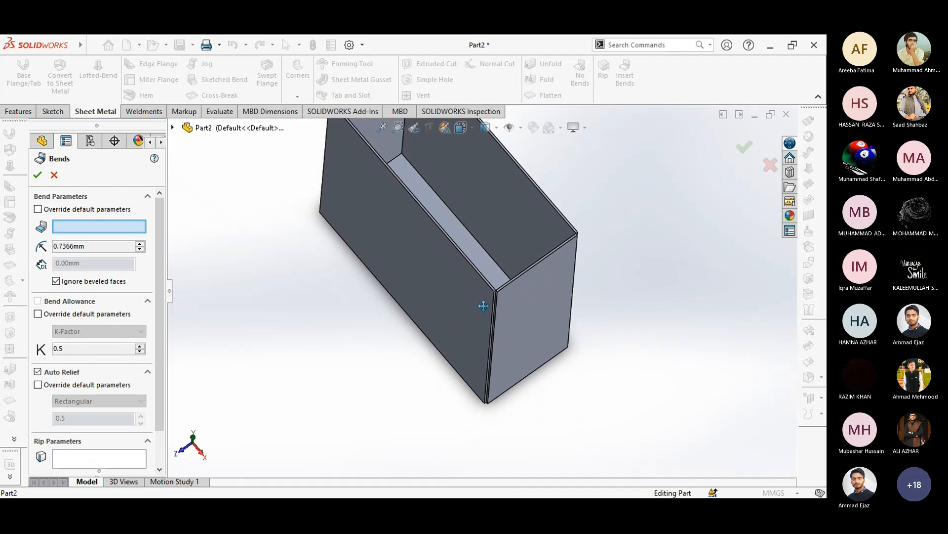
left_click(455, 232)
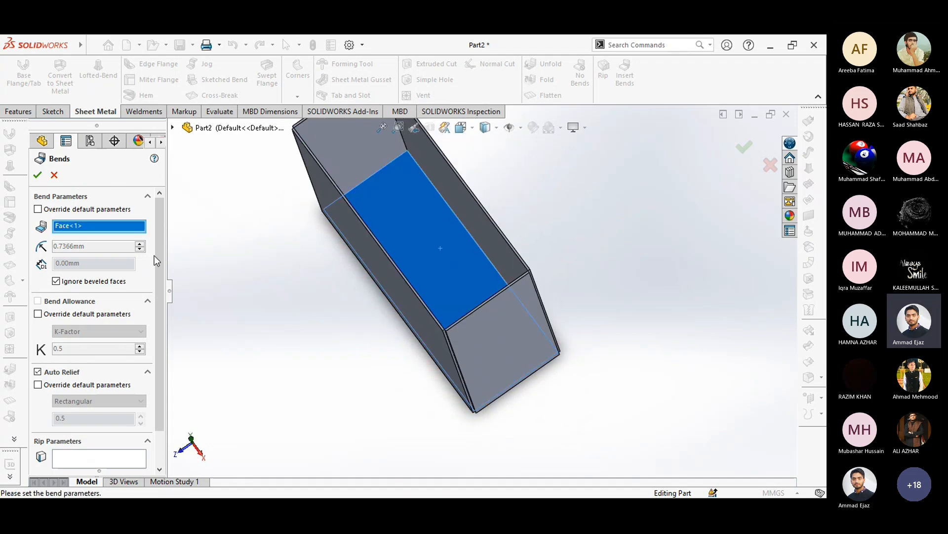
scroll(149, 318, "down", 2)
left_click(109, 342)
left_click(117, 359)
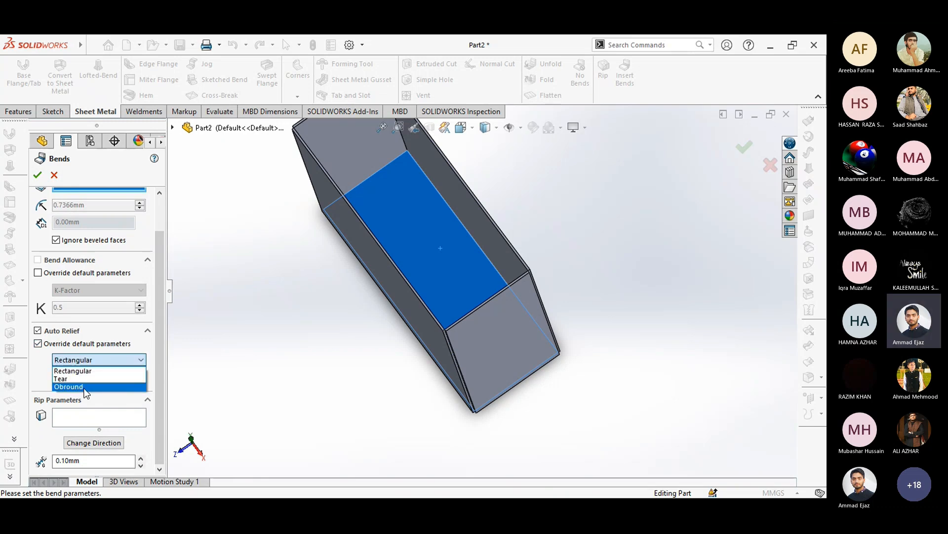
left_click(87, 388)
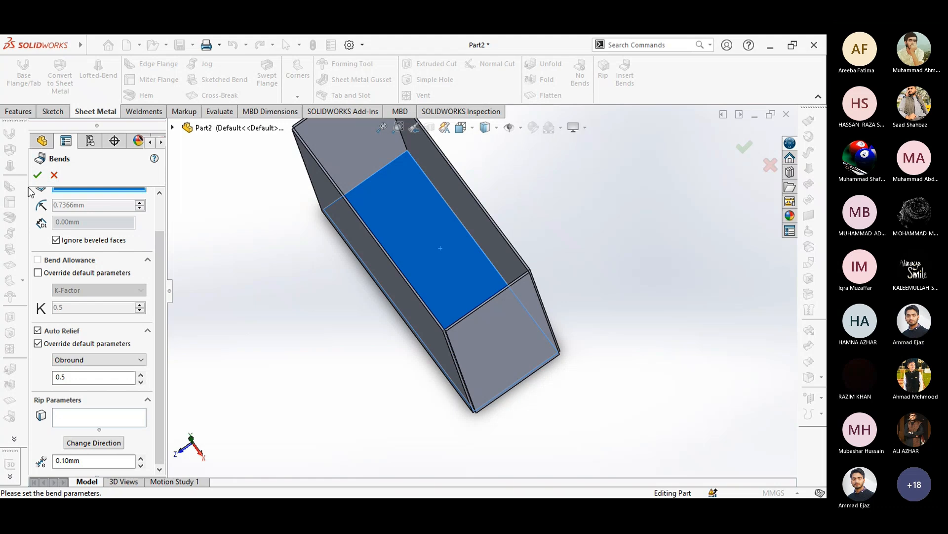
left_click(37, 175)
left_click(484, 271)
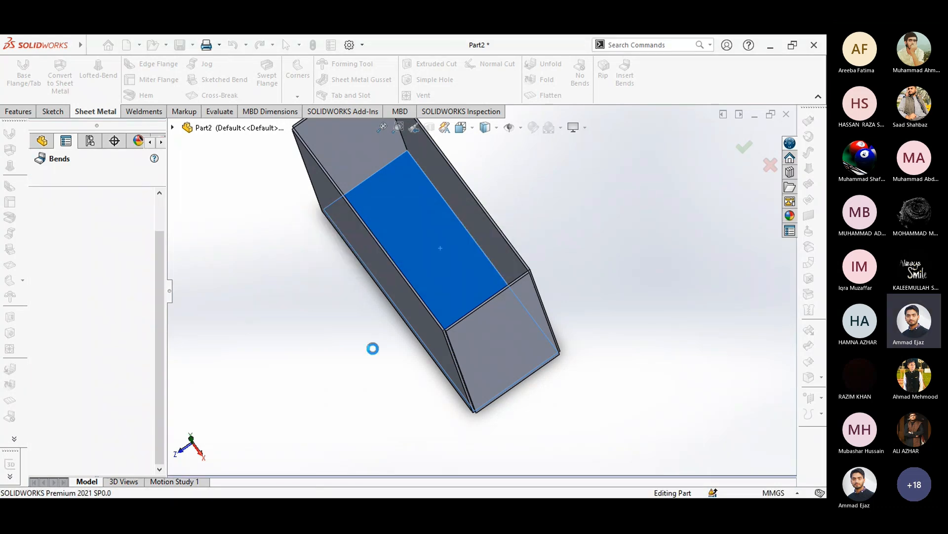
Examine the obround relief at the lower corner of the folded box
middle_click_drag(381, 355, 403, 345)
scroll(402, 345, "down", 8)
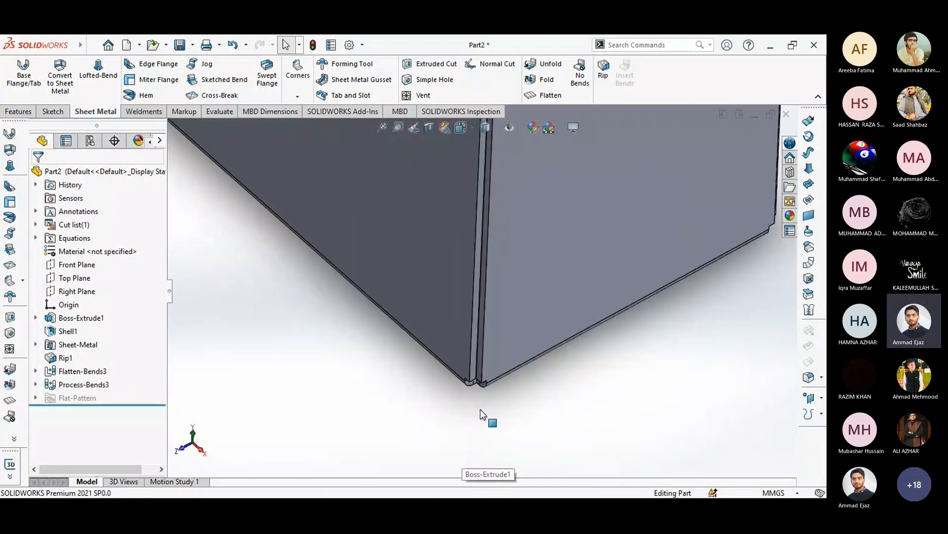
middle_click_drag(487, 340, 477, 349)
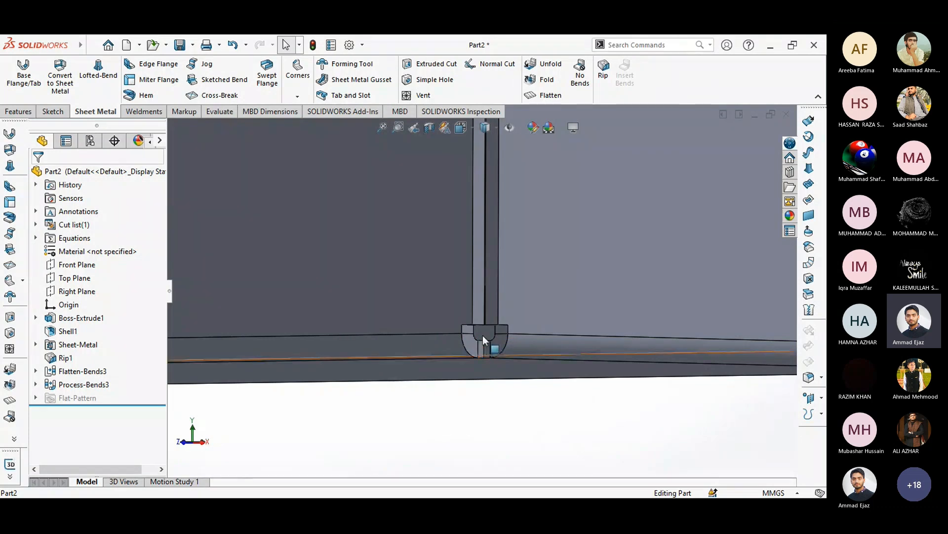
scroll(482, 335, "up", 2)
scroll(493, 306, "up", 2)
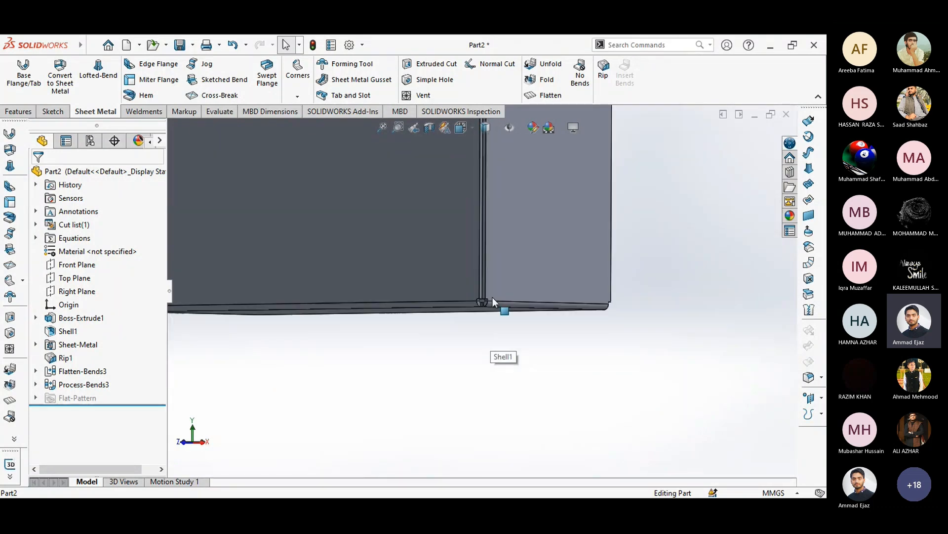
scroll(492, 287, "up", 3)
middle_click_drag(485, 265, 464, 340)
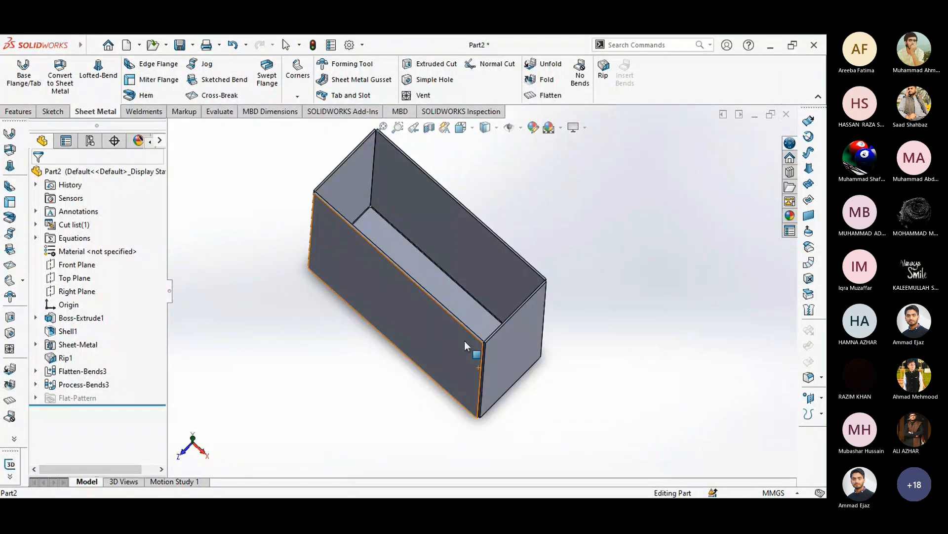
Flatten the part, orient the view normal to the flat face and examine the relief cutout at one corner
left_click(450, 287)
left_click(550, 97)
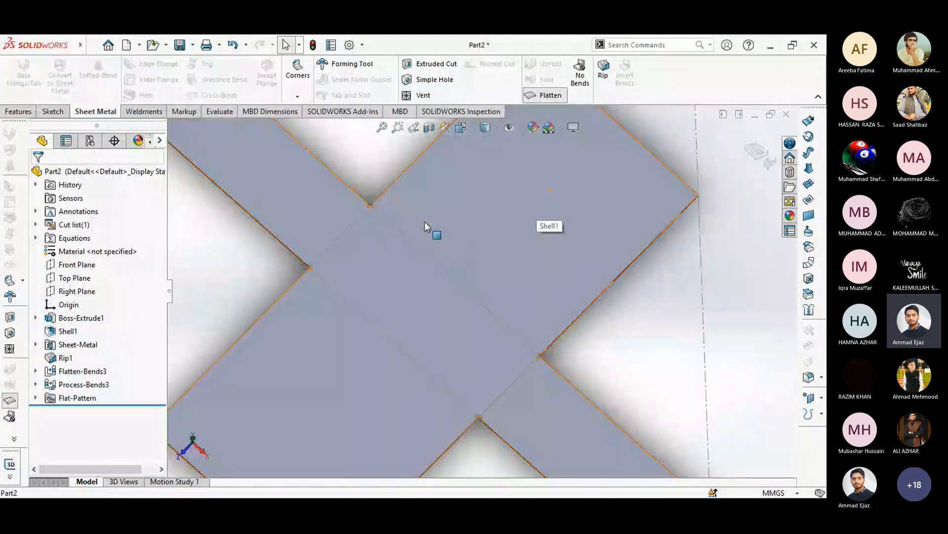
left_click(425, 220)
key("space")
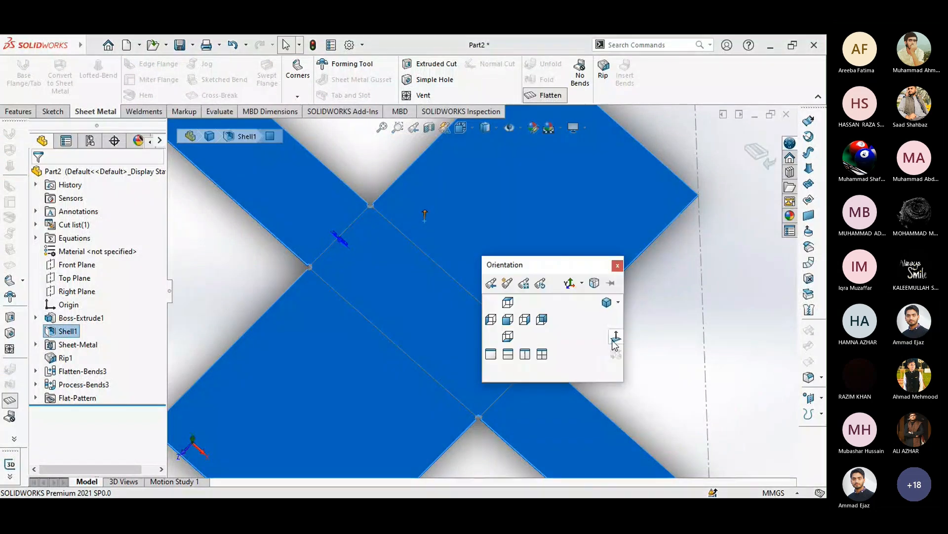
left_click(613, 341)
scroll(419, 271, "down", 7)
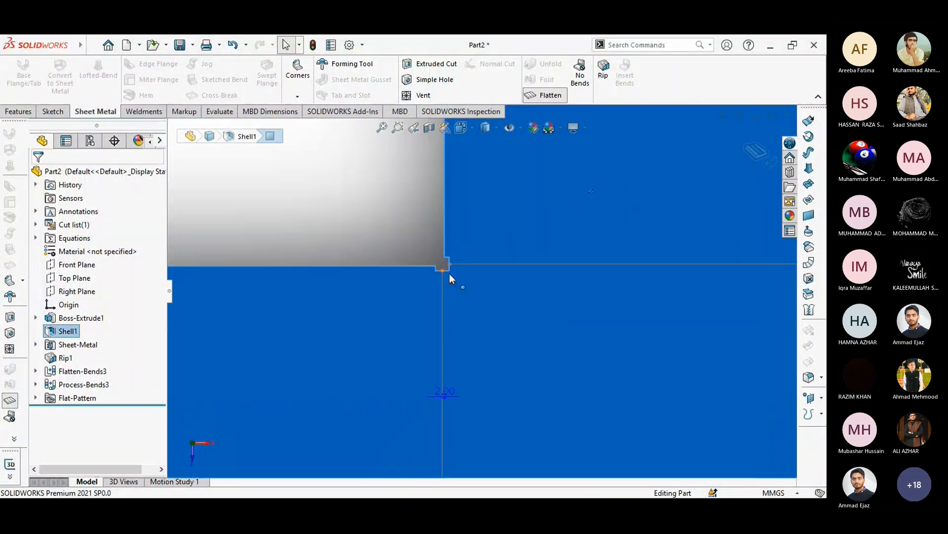
scroll(449, 273, "down", 6)
left_click(408, 220)
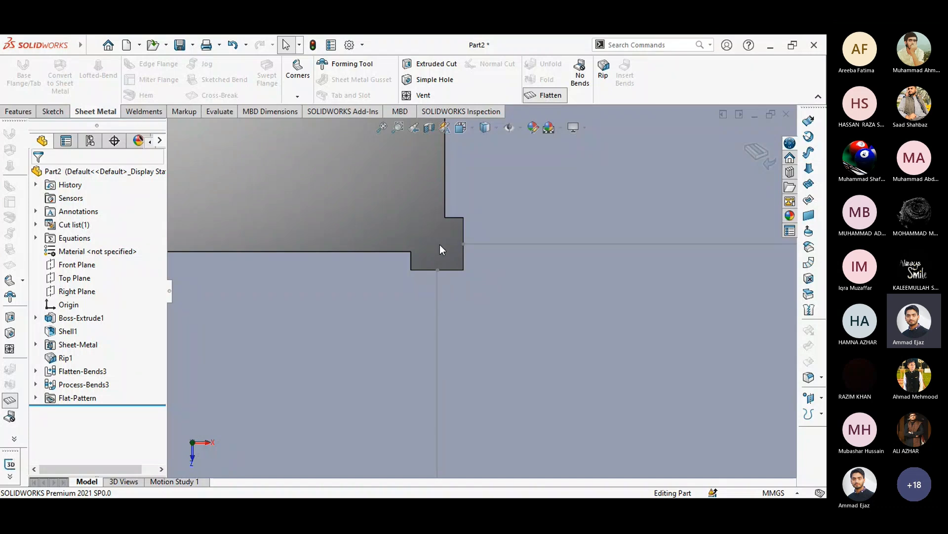
Return the flattened part to its folded state and show the box in isometric view
left_click(756, 152)
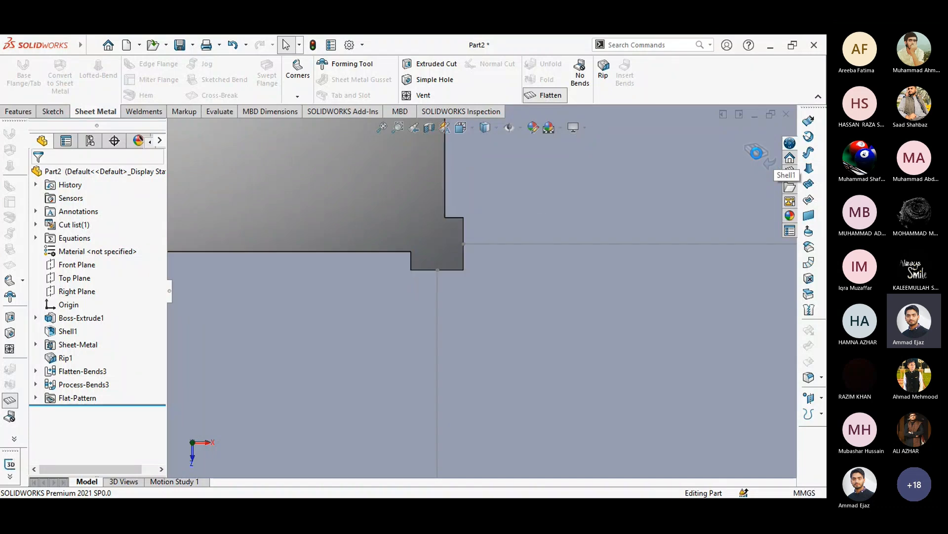
left_click(461, 129)
left_click(460, 212)
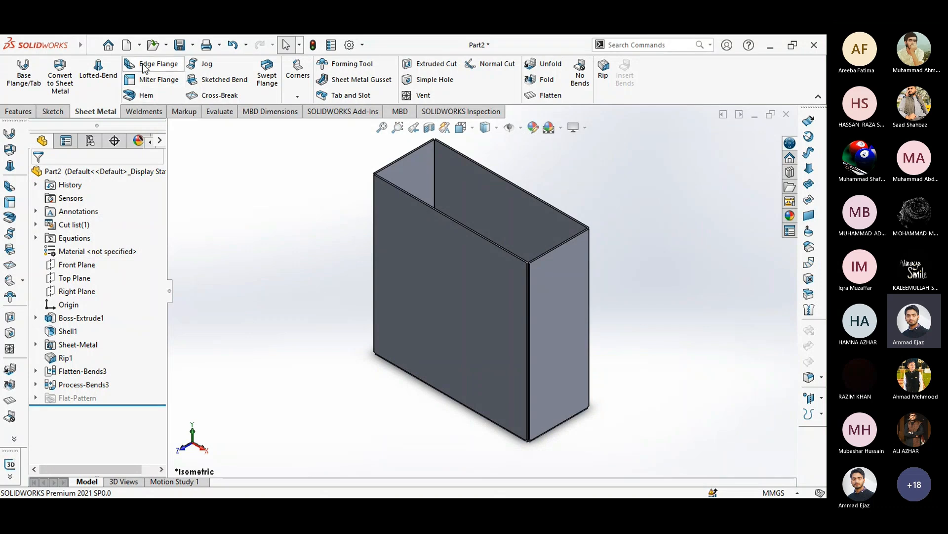
Start a Hem on the outer top edge of the box's long front wall
left_click(147, 95)
scroll(326, 228, "down", 2)
middle_click_drag(325, 229, 249, 232, "ctrl")
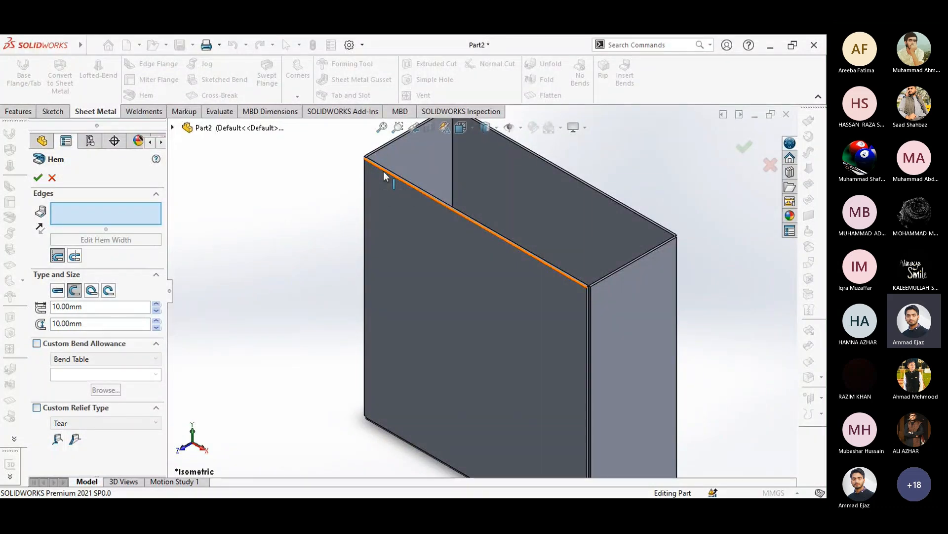
scroll(383, 171, "down", 3)
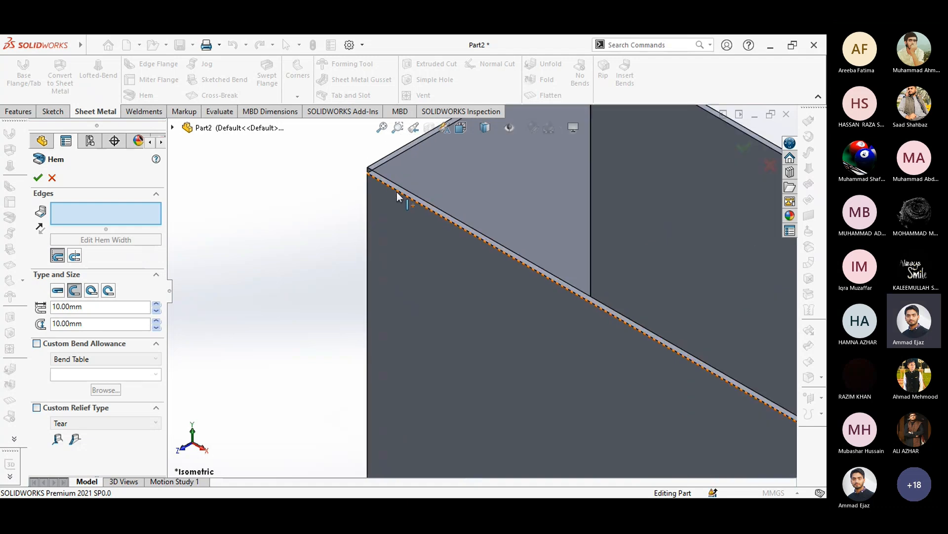
left_click(406, 199)
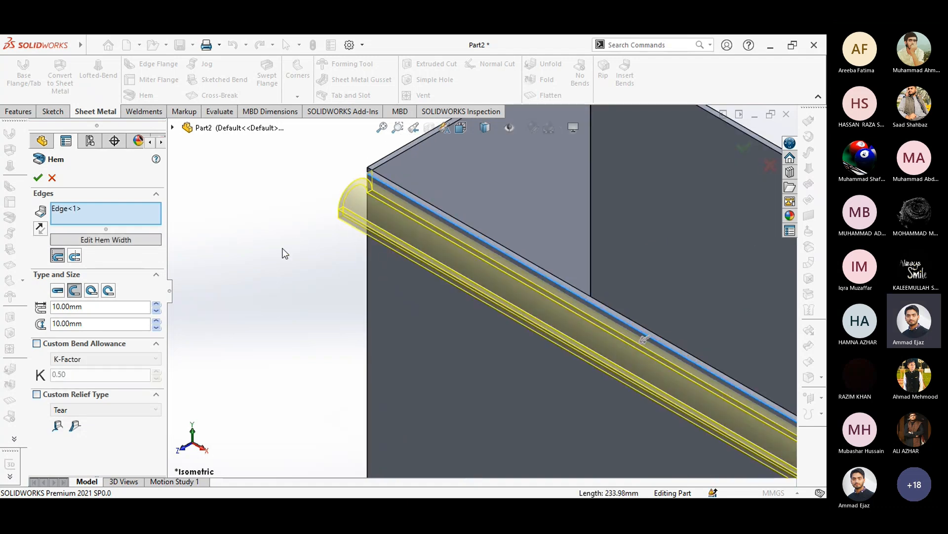
Examine the hem preview's profile at the top edge of the front wall in the Left view
scroll(276, 245, "up", 2)
scroll(298, 292, "up", 2)
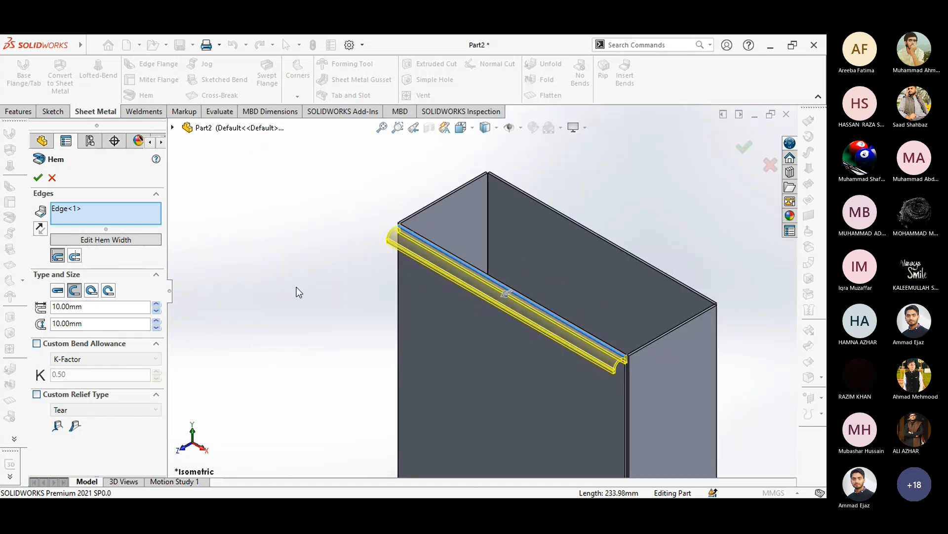
middle_click_drag(296, 287, 272, 272, "ctrl")
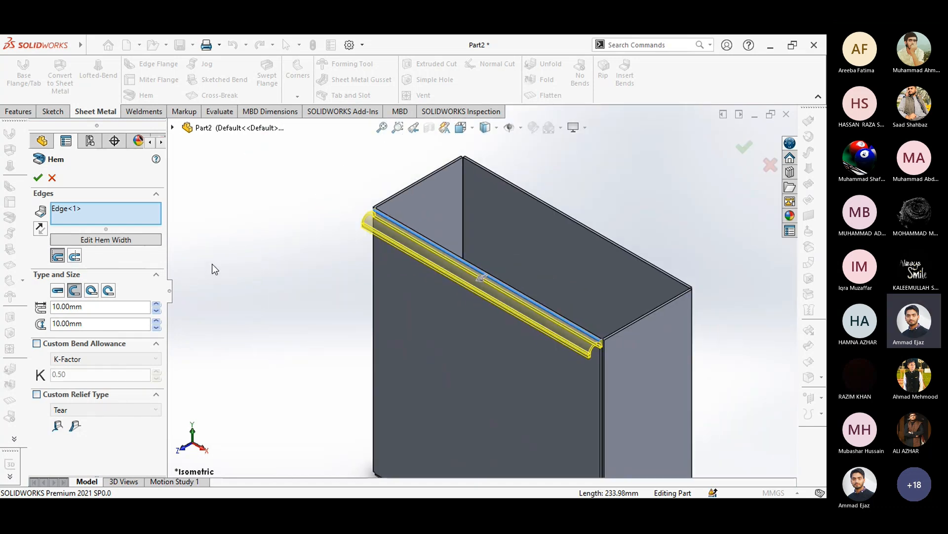
key("ctrl+1")
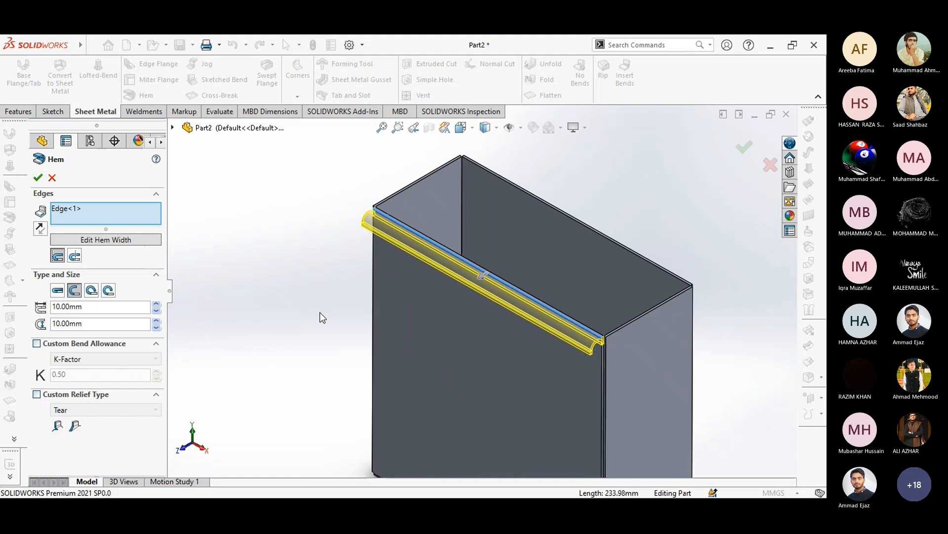
key("ctrl+2")
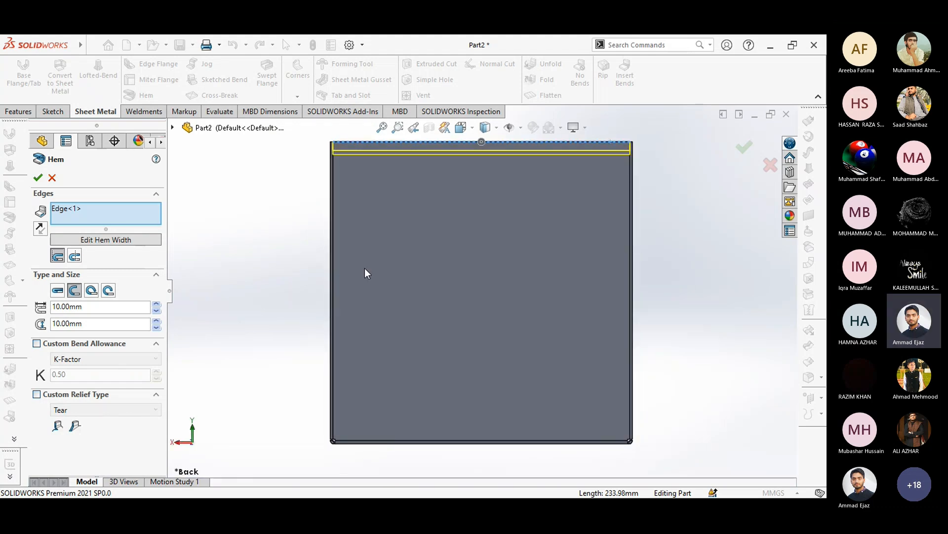
key("ctrl+3")
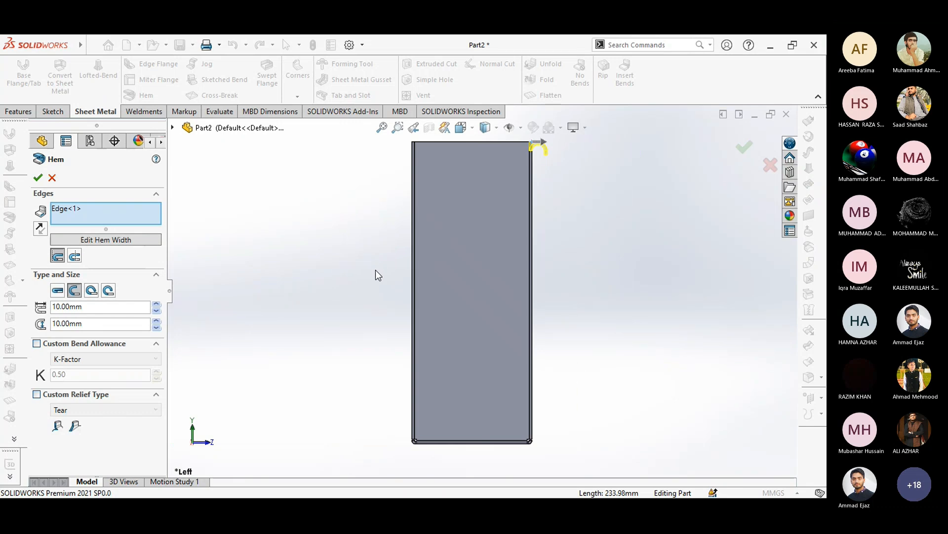
scroll(575, 124, "down", 5)
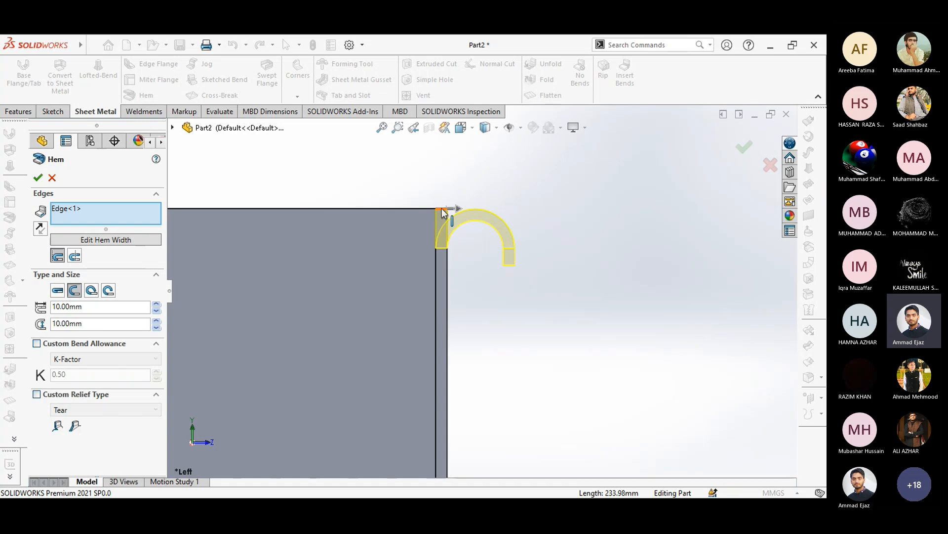
Switch the hem type to Rolled and set its position to Bend Outside
left_click(95, 293)
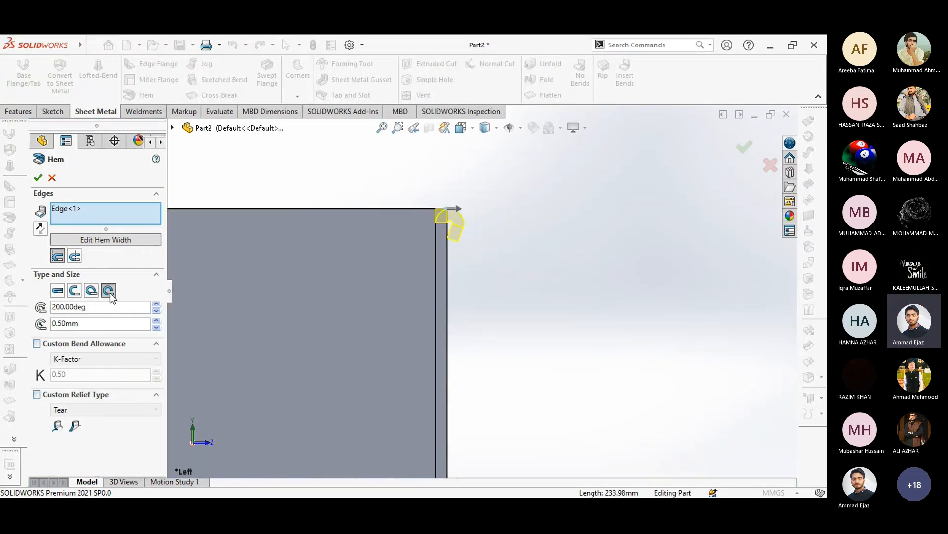
left_click(74, 256)
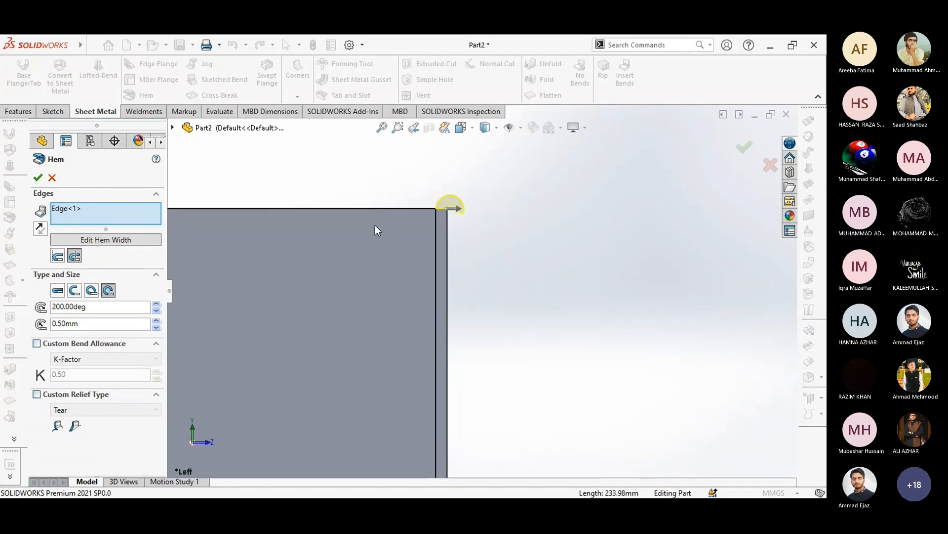
scroll(462, 217, "down", 3)
scroll(470, 229, "down", 2)
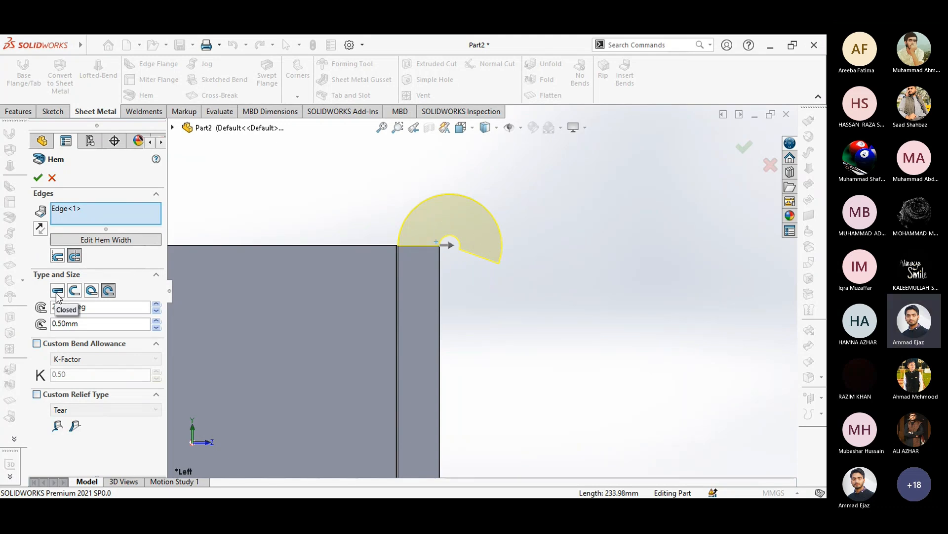
Compare the Closed, Open, Tear Drop and Rolled hem profiles and choose the Closed type
left_click(57, 291)
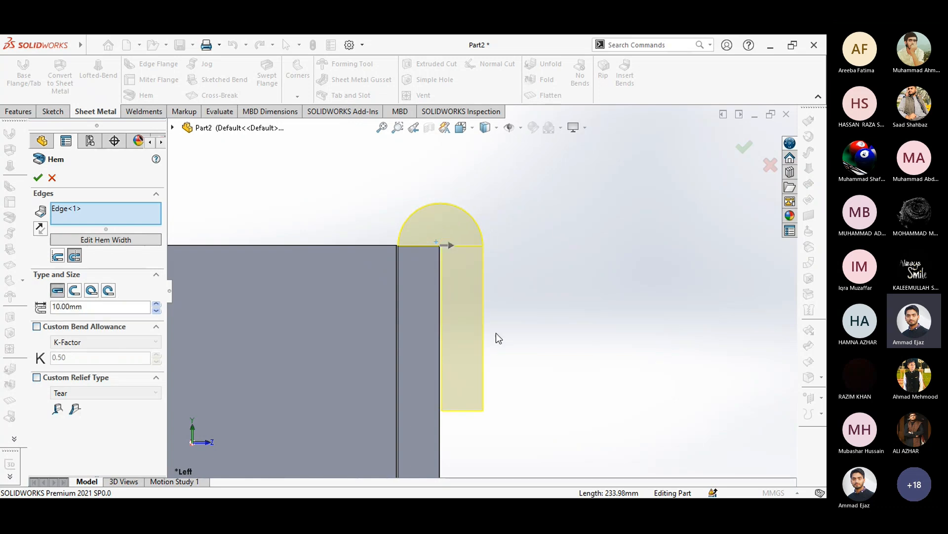
left_click(74, 293)
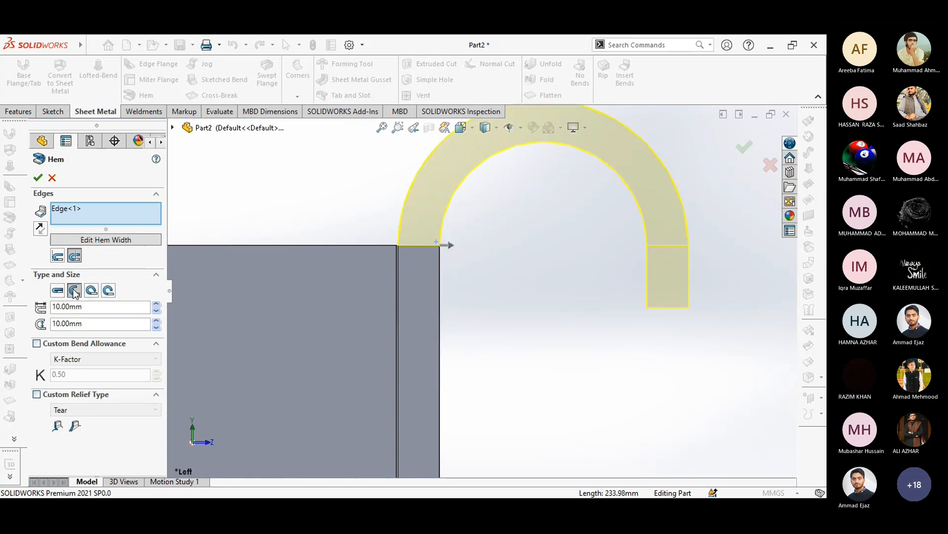
left_click(91, 293)
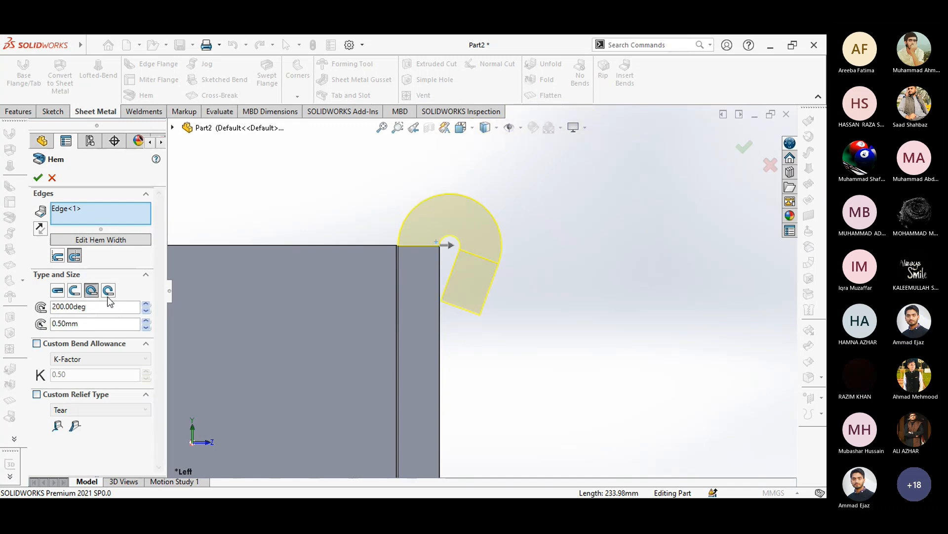
left_click(109, 291)
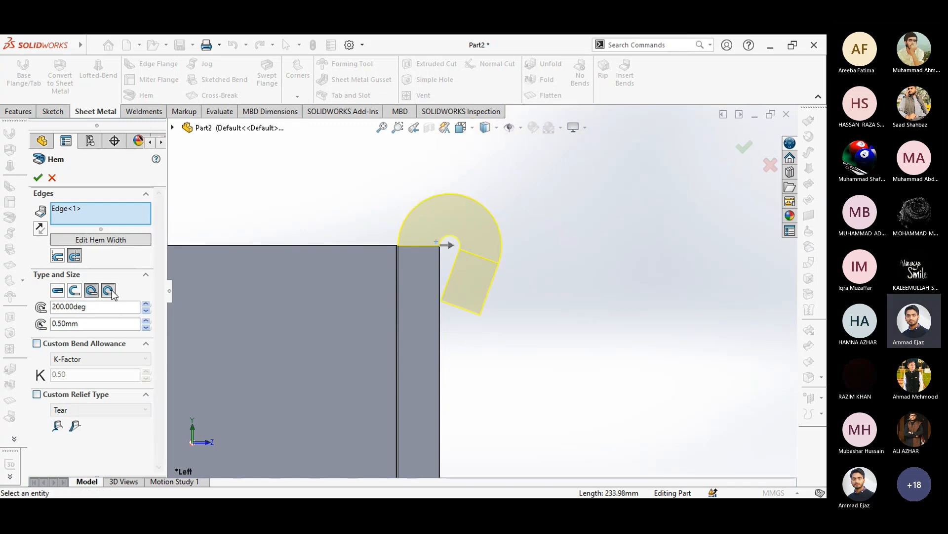
left_click(57, 291)
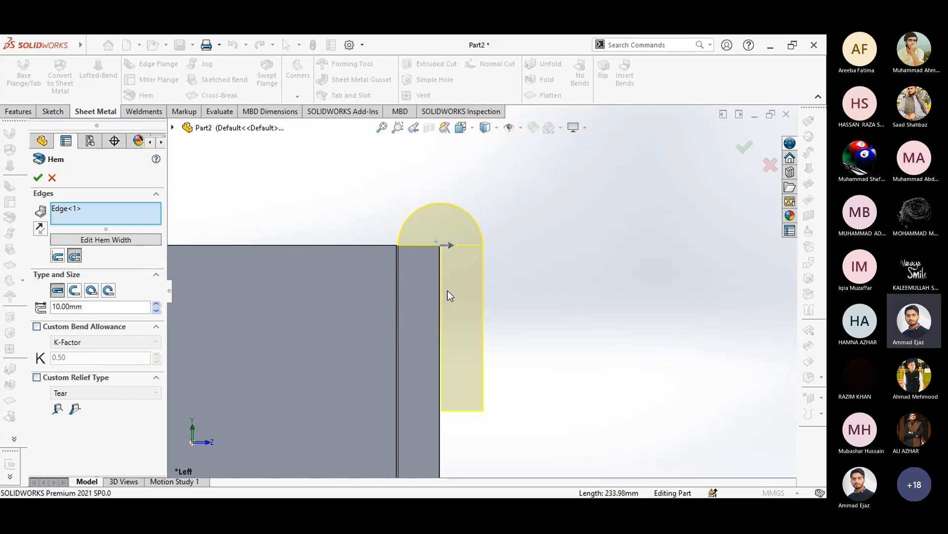
Set the closed hem's length to 5 mm and create the hem
scroll(447, 291, "up", 5)
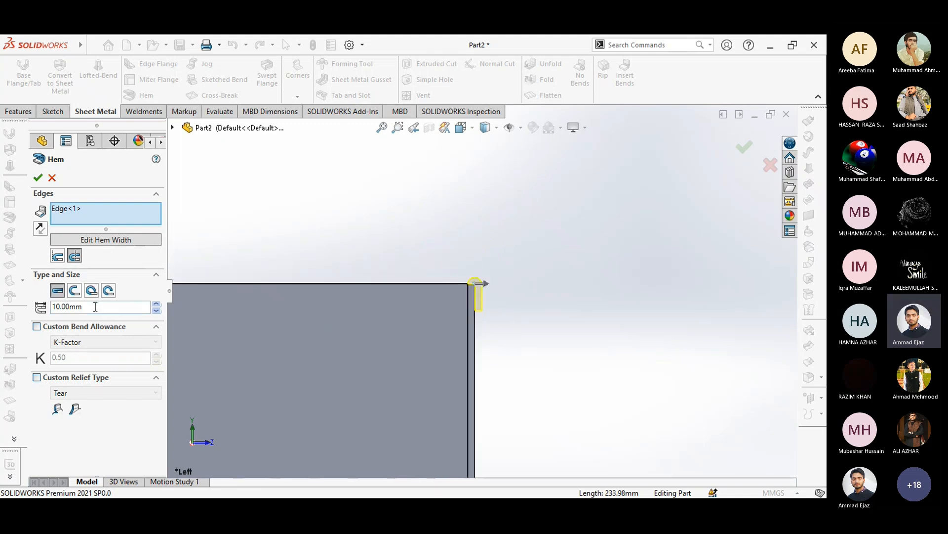
left_click_drag(95, 306, 55, 307)
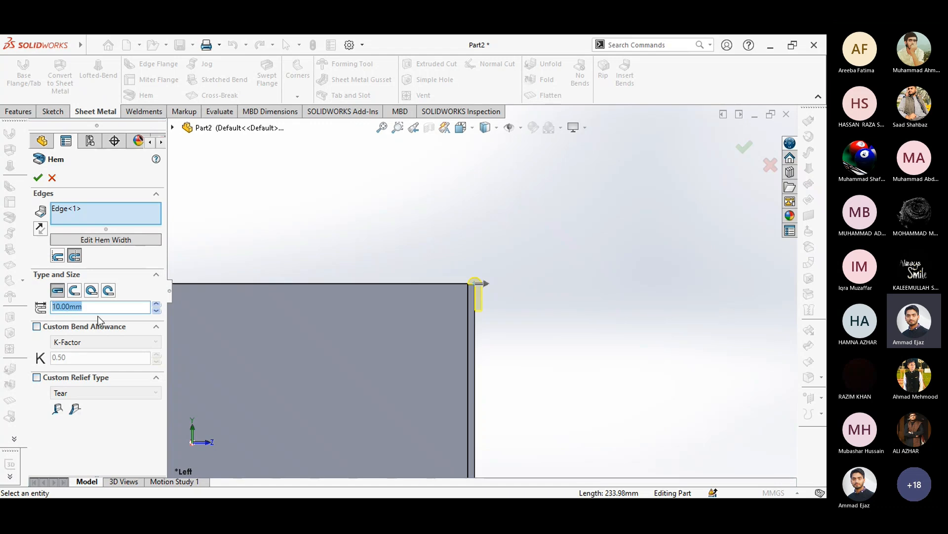
type("5")
key("Return")
scroll(485, 292, "down", 2)
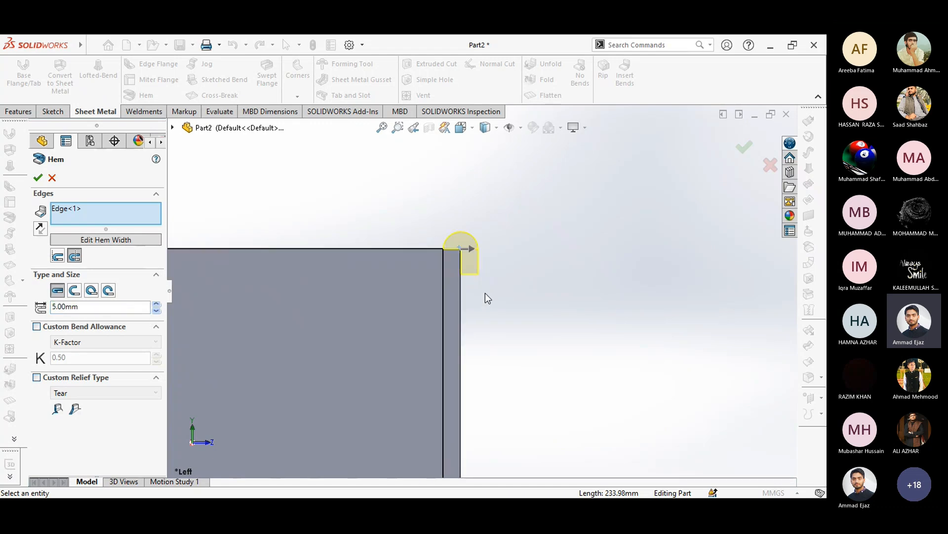
scroll(457, 256, "down", 3)
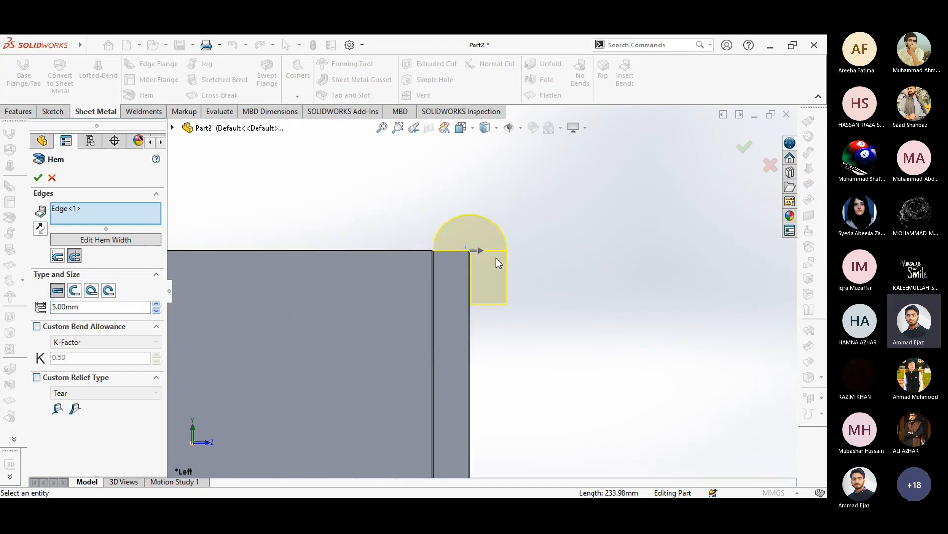
left_click(38, 177)
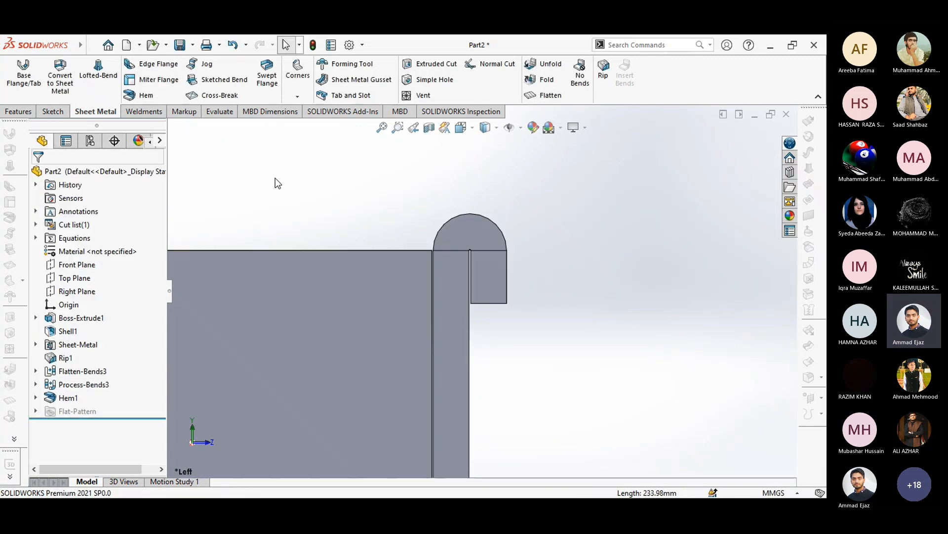
Show the box in isometric view and examine the end of the hem at the ripped corner
left_click(461, 128)
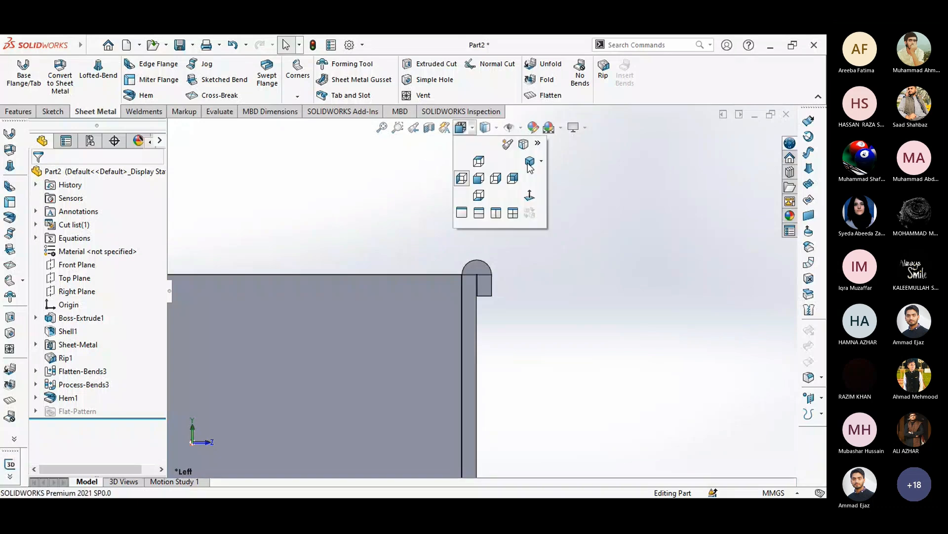
left_click(530, 164)
scroll(547, 285, "down", 3)
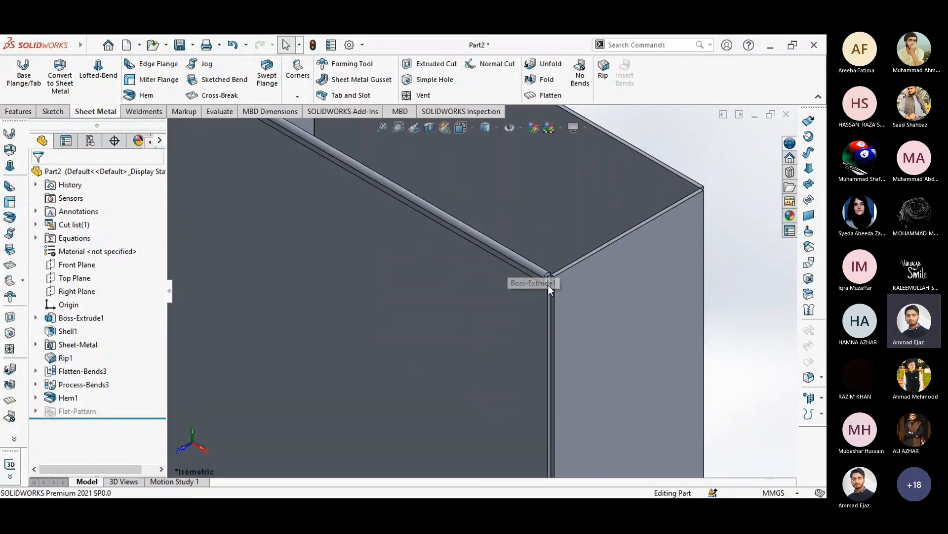
scroll(549, 286, "down", 2)
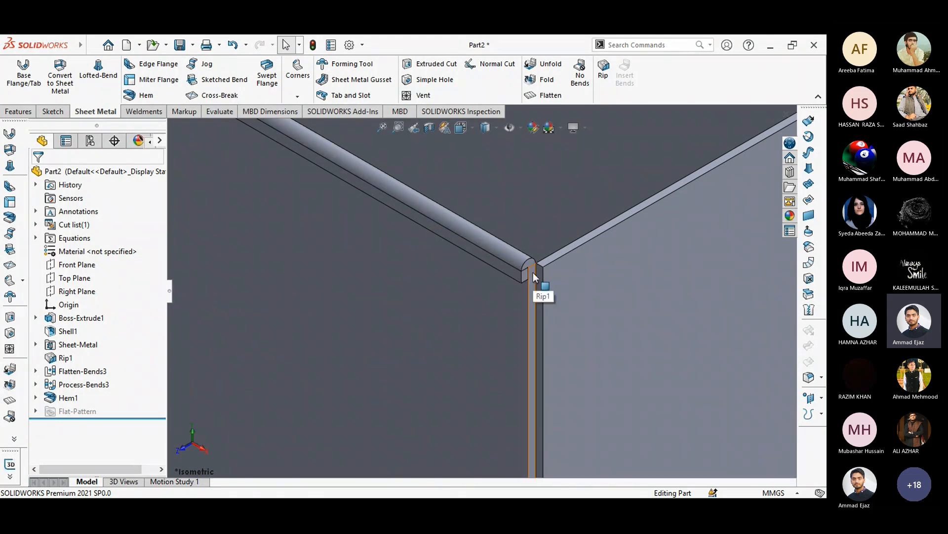
scroll(540, 279, "up", 2)
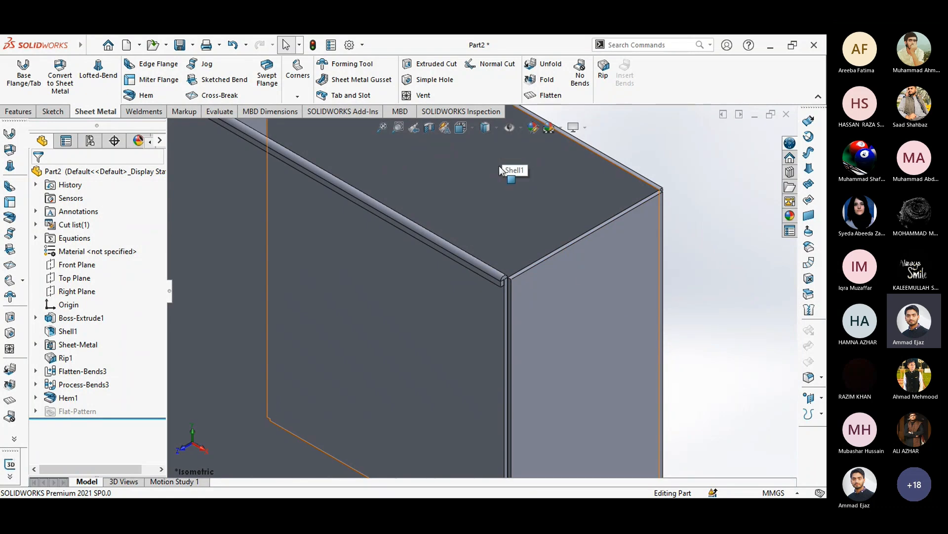
scroll(635, 170, "up", 3)
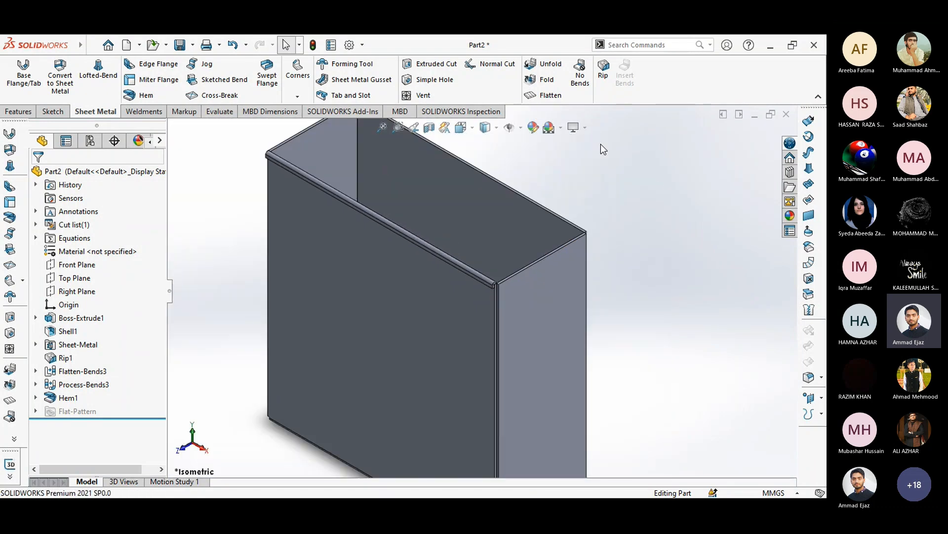
Flatten the hemmed part, orient the view normal to the flat face and examine the corner relief and overall flat pattern
left_click(551, 95)
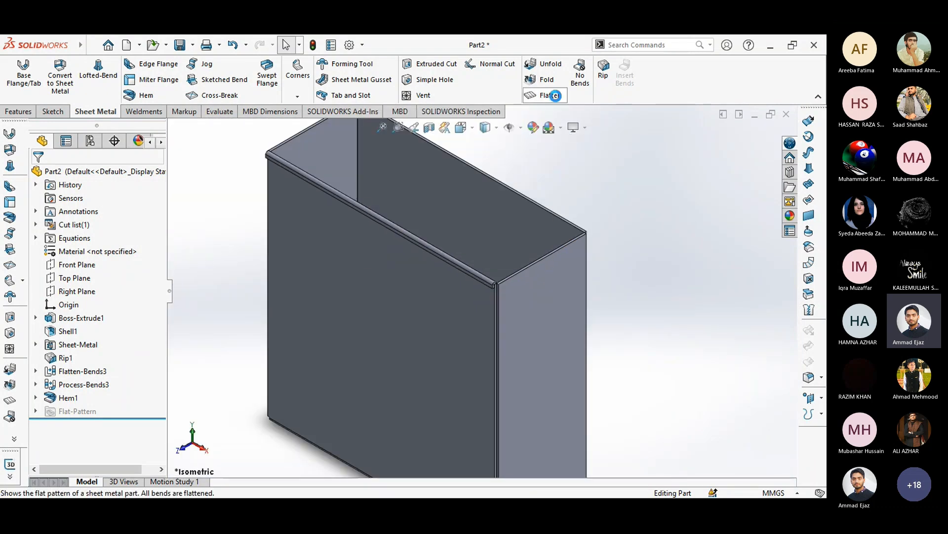
scroll(461, 323, "up", 3)
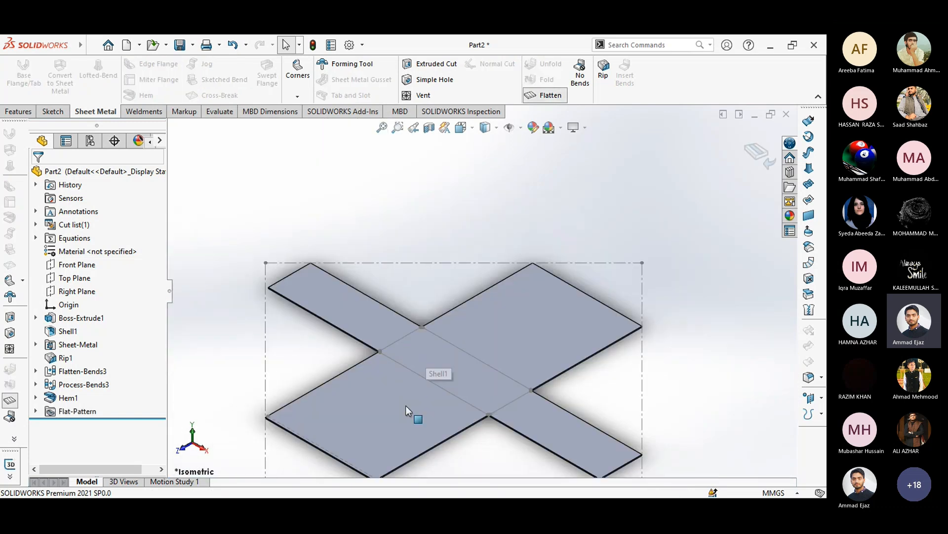
scroll(405, 405, "down", 6)
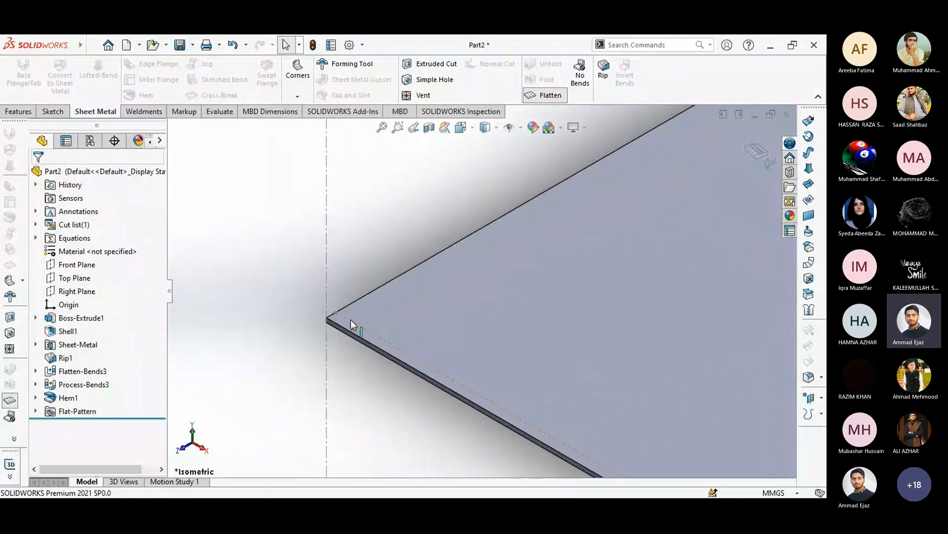
left_click(479, 339)
key("space")
left_click(423, 350)
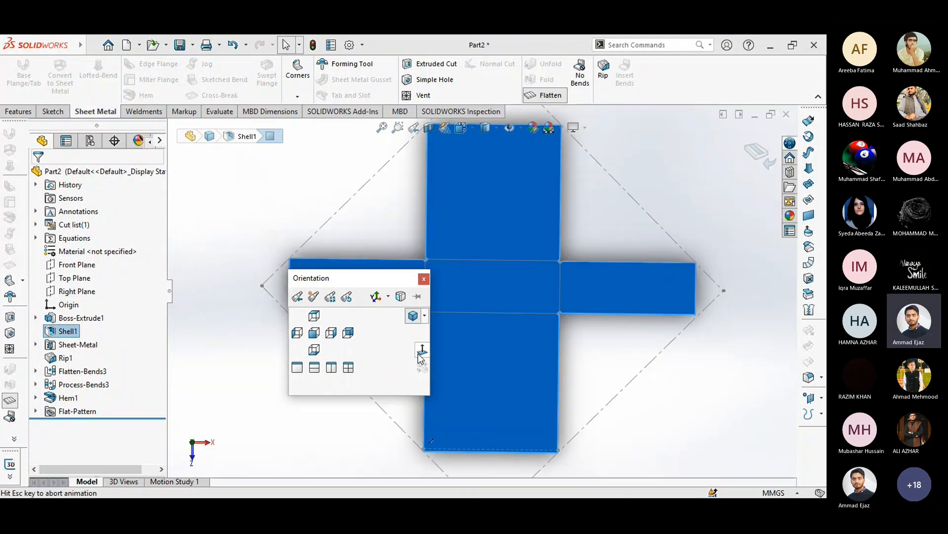
left_click(348, 413)
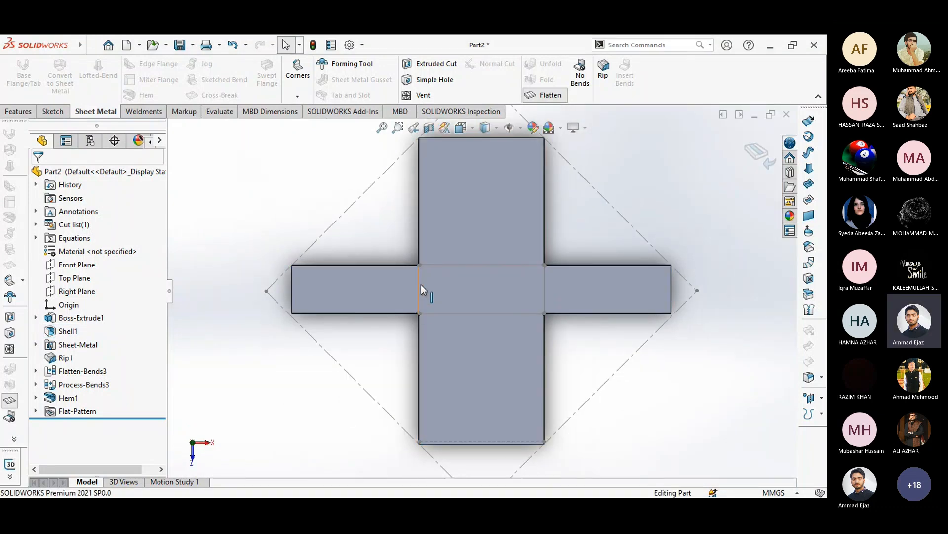
scroll(421, 285, "down", 5)
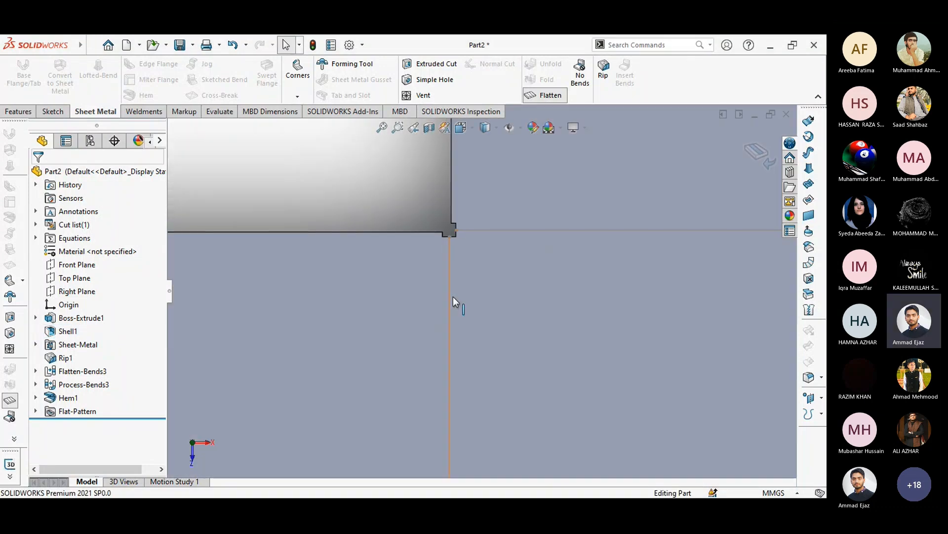
scroll(449, 302, "up", 6)
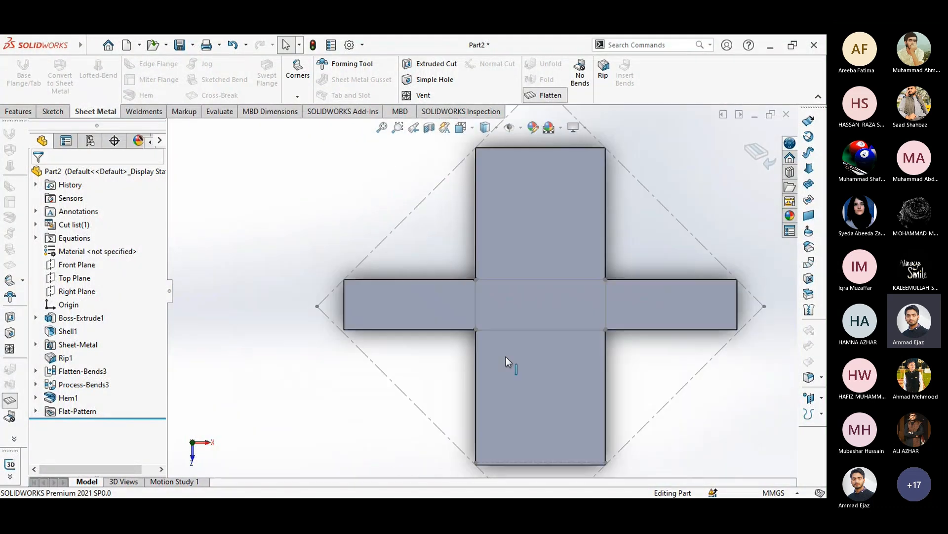
middle_click_drag(506, 357, 463, 331, "ctrl")
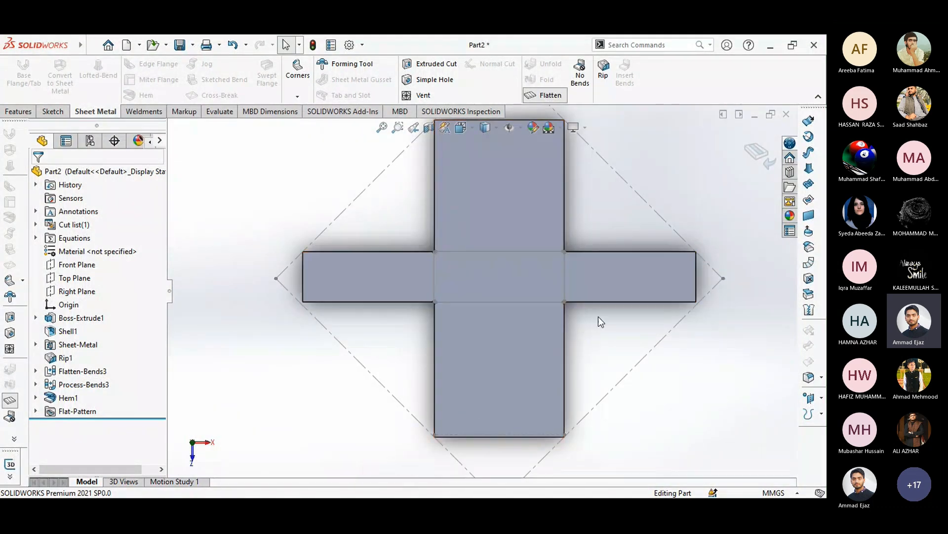
Exit the flat pattern to refold the hemmed box and show it in isometric view
left_click(749, 152)
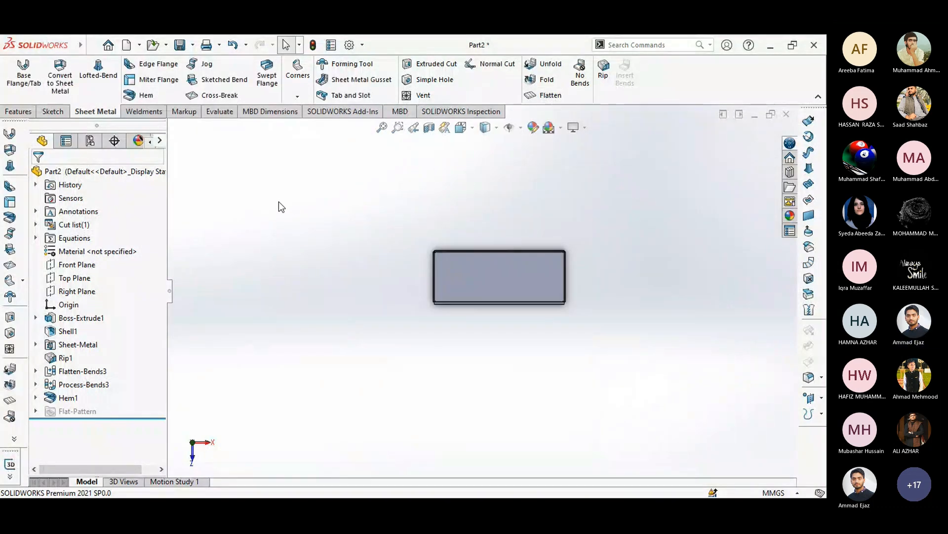
left_click(469, 128)
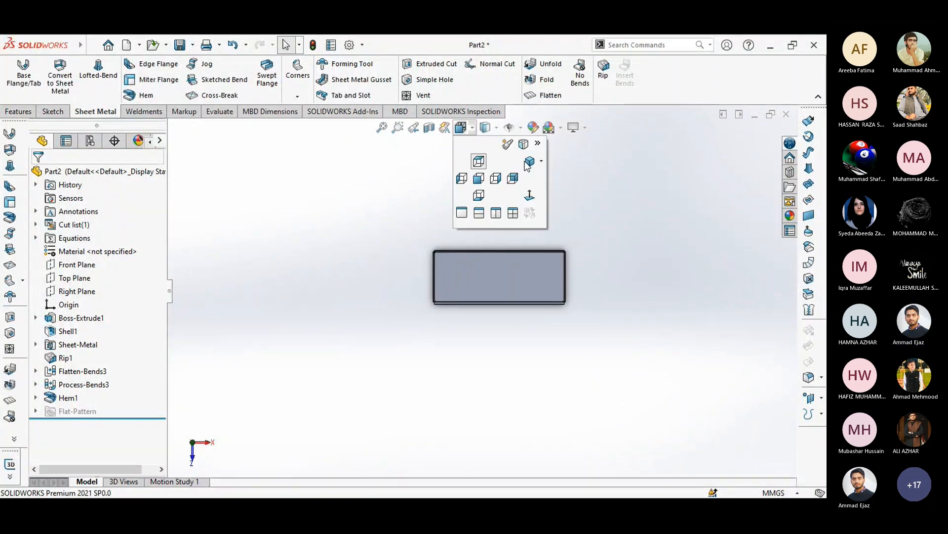
left_click(501, 167)
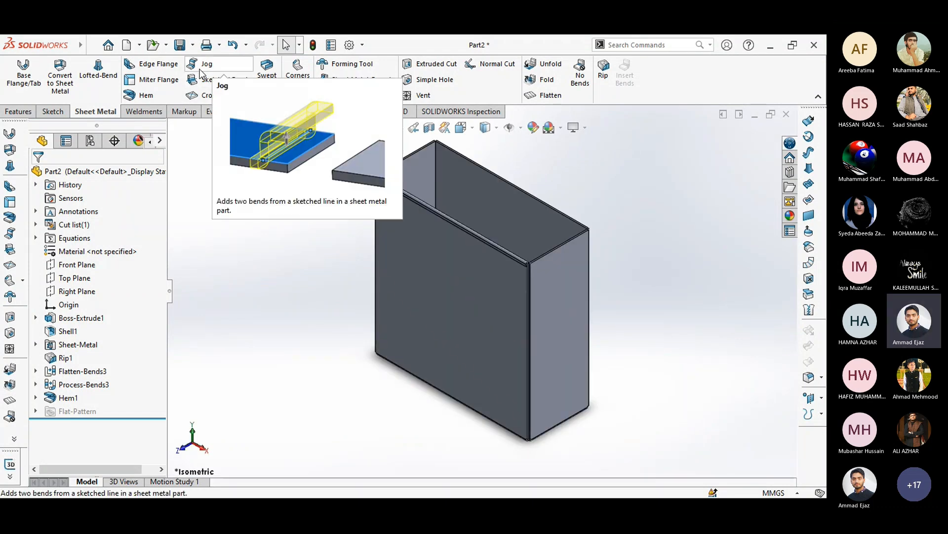
Start a Jog on the box's narrow end face and sketch a thin rectangle about 90.5 by 1.7 mm along its top edge
left_click(203, 64)
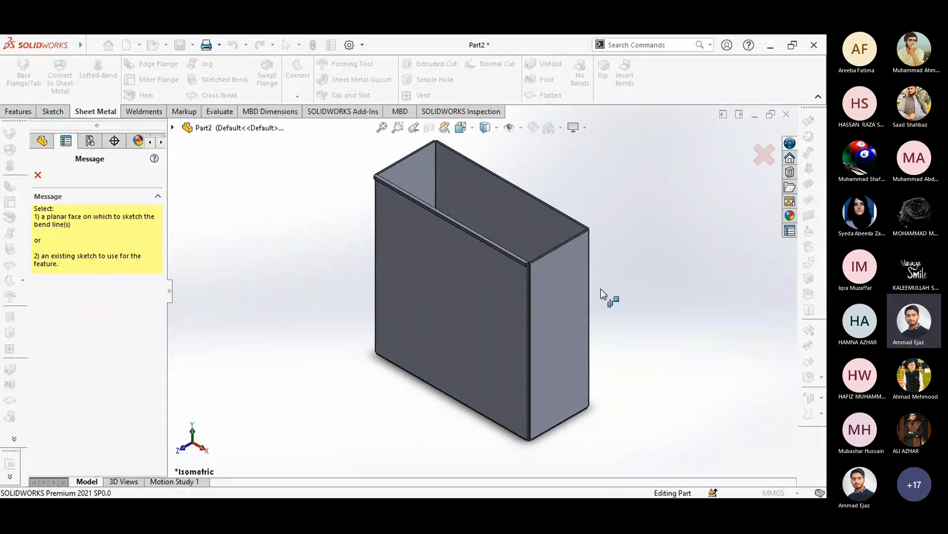
left_click(559, 295)
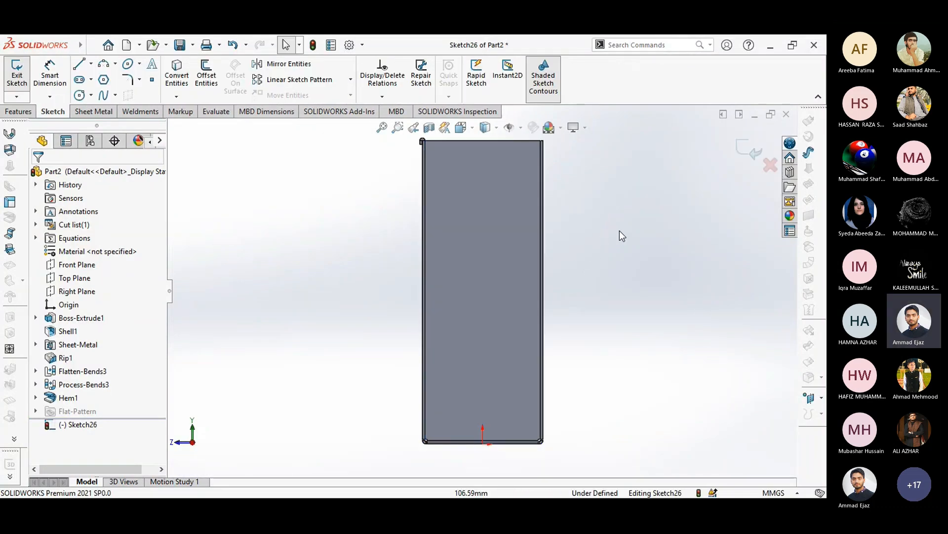
mouse_move(648, 193)
right_mouse_down()
mouse_move(624, 197)
mouse_move(651, 253)
right_mouse_up()
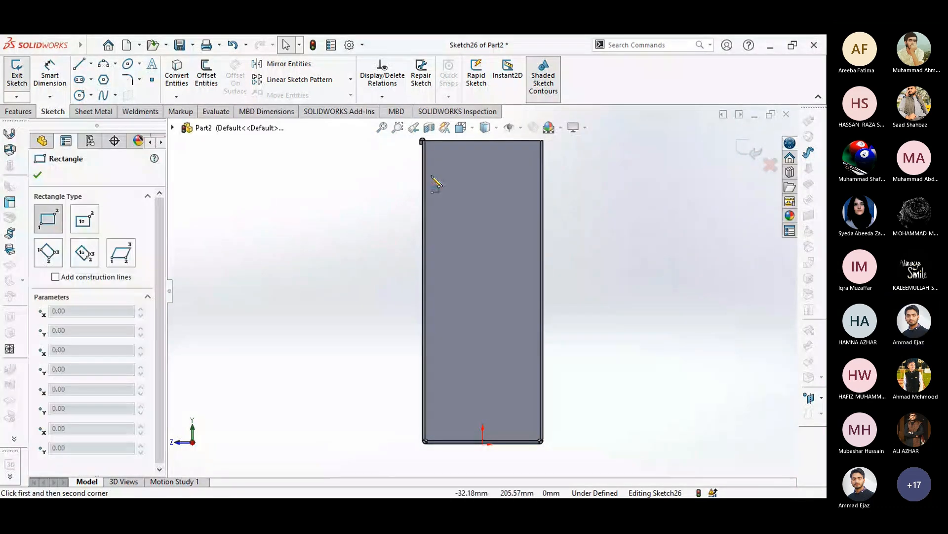
scroll(435, 183, "down", 6)
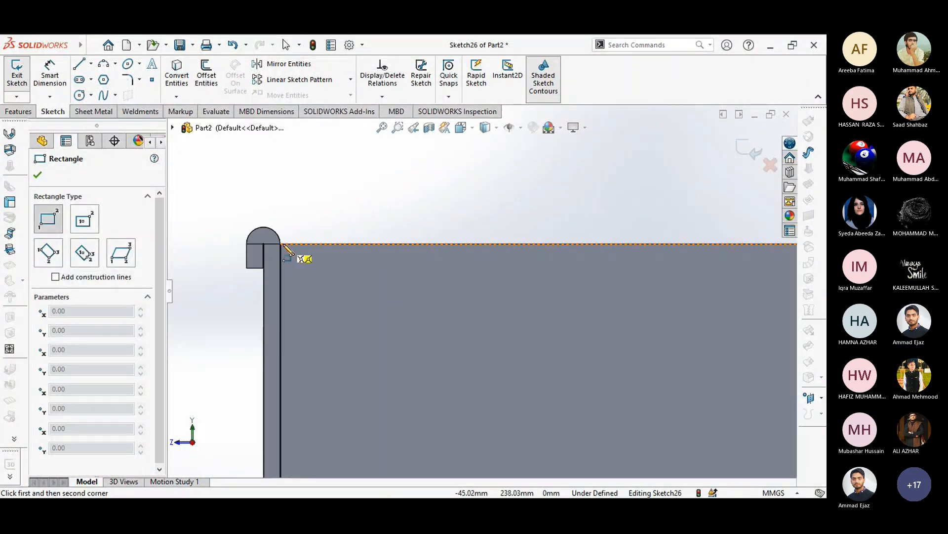
left_click(282, 244)
scroll(563, 277, "up", 3)
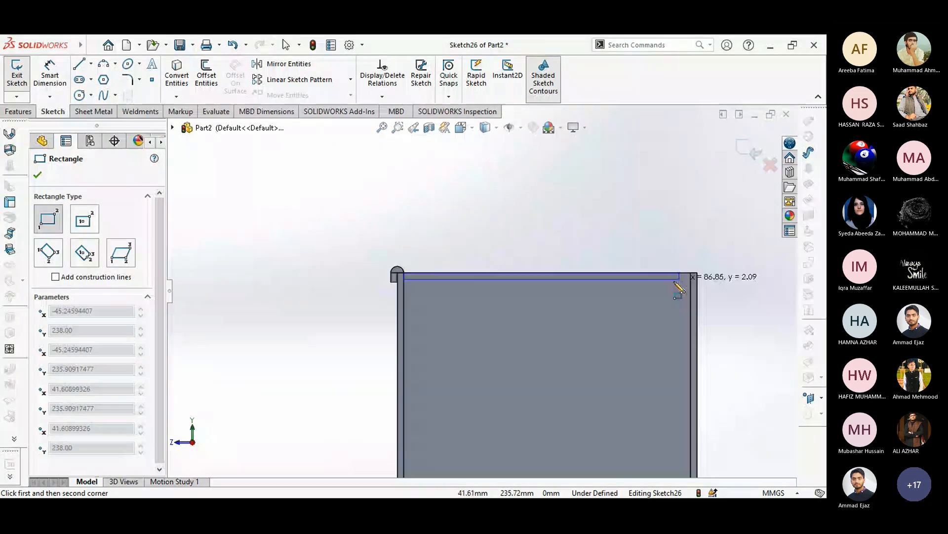
left_click(649, 289)
right_click(529, 250)
left_click(551, 252)
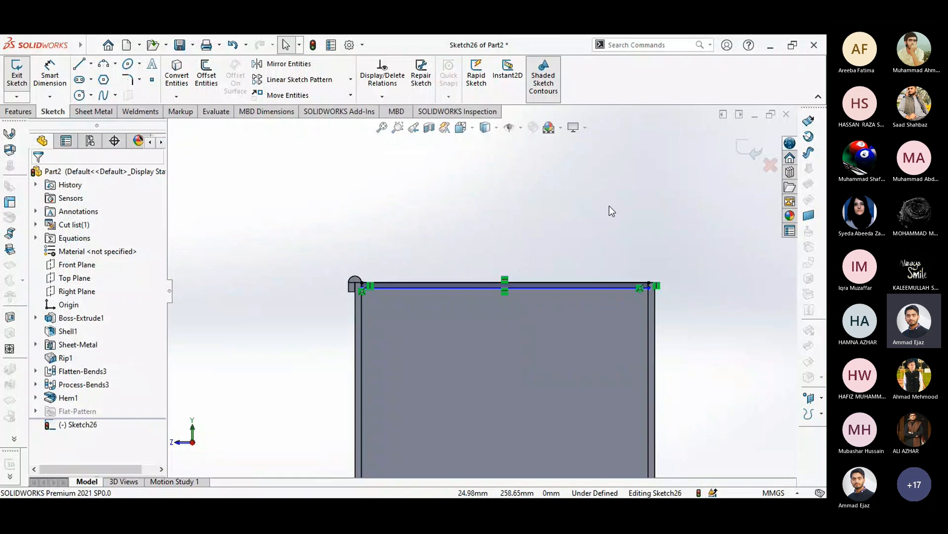
left_click(749, 149)
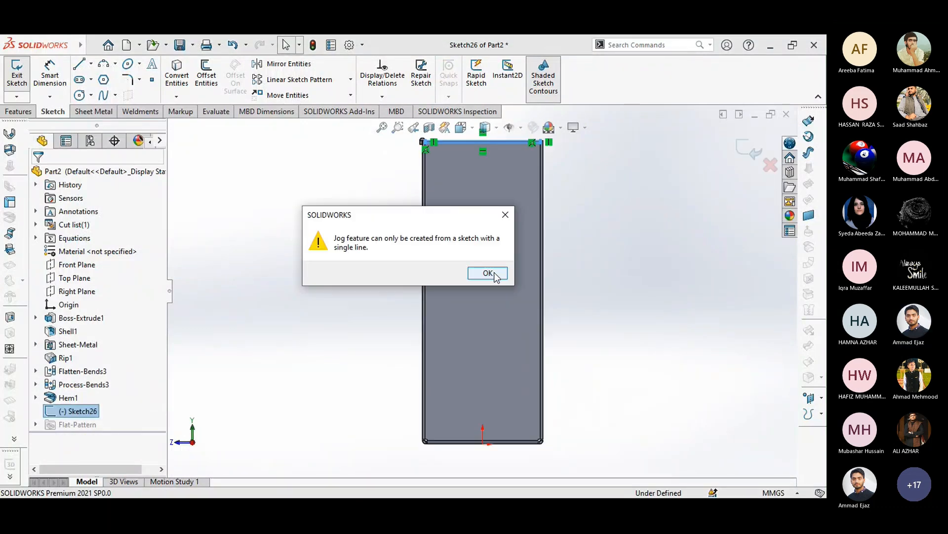
left_click(488, 274)
Delete the rectangle's lower line and both short sides, keeping only the line on the face's top edge, and exit the sketch
scroll(463, 186, "down", 5)
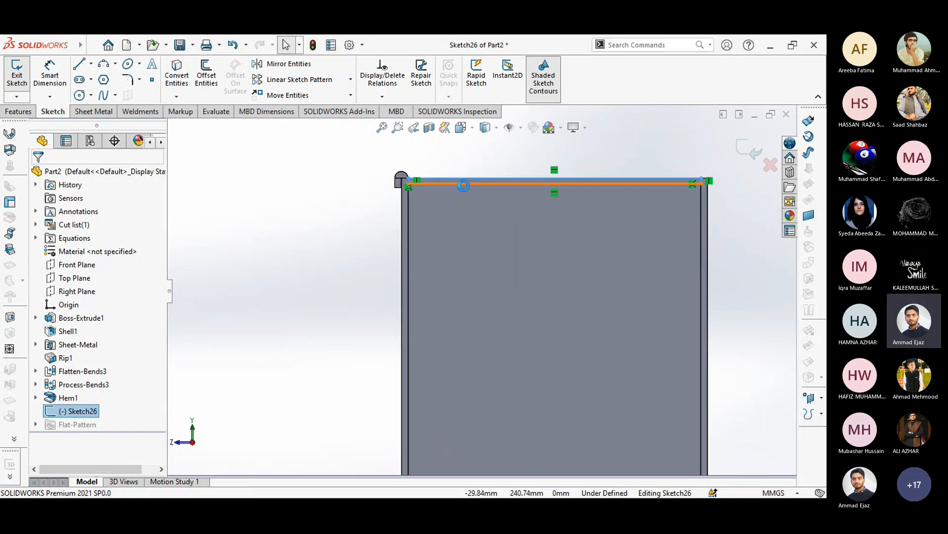
scroll(463, 185, "down", 2)
left_click(453, 192)
key("Delete")
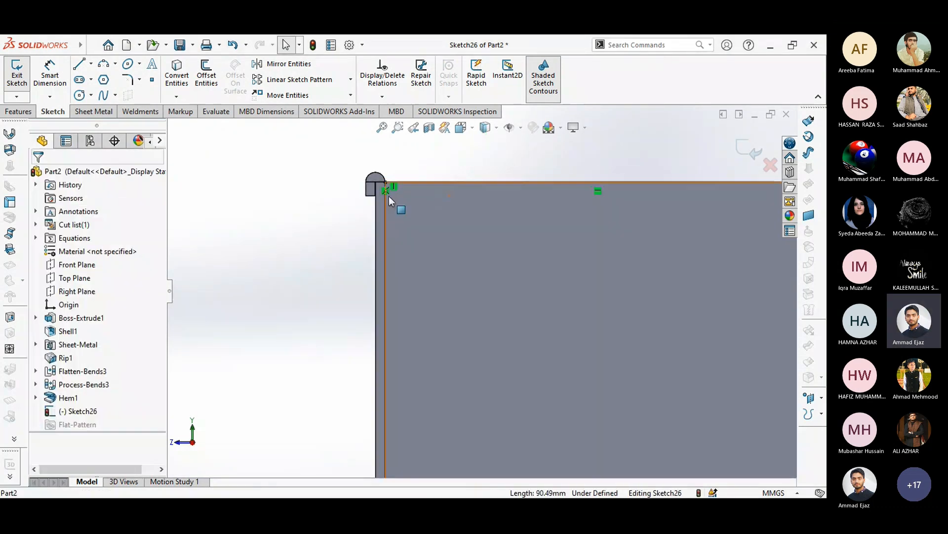
scroll(386, 188, "down", 4)
left_click(431, 226)
key("Delete")
scroll(520, 244, "up", 6)
middle_click_drag(638, 233, 240, 272, "ctrl")
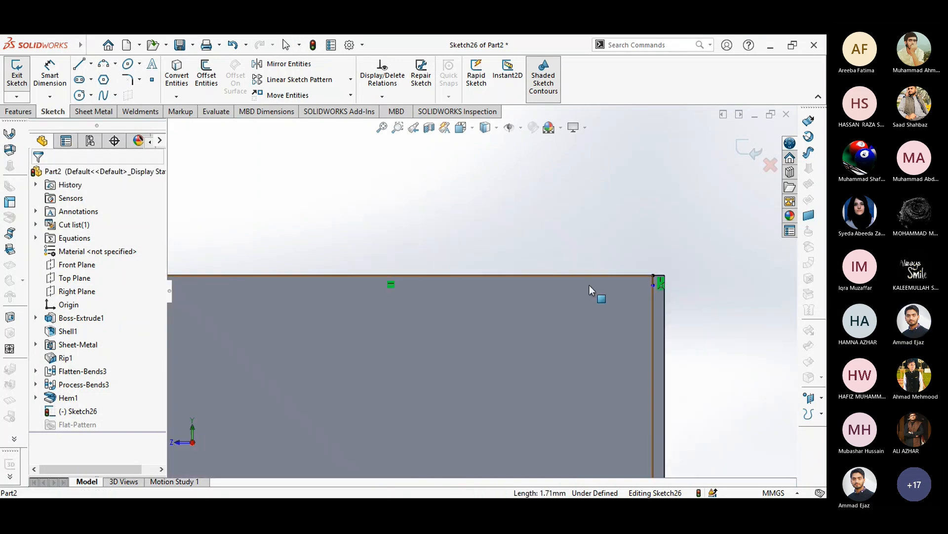
scroll(592, 290, "down", 3)
left_click(514, 276)
key("Delete")
scroll(637, 232, "up", 5)
scroll(638, 231, "up", 5)
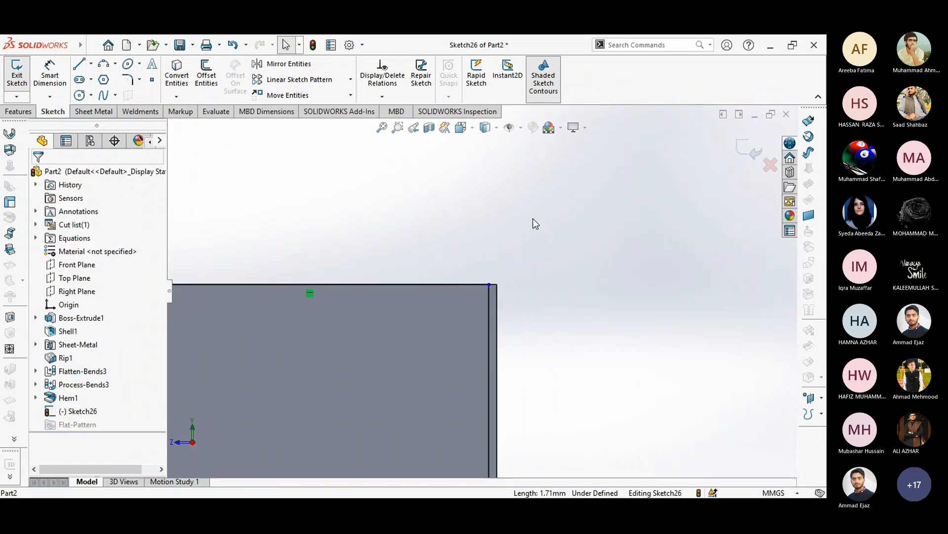
left_click(749, 153)
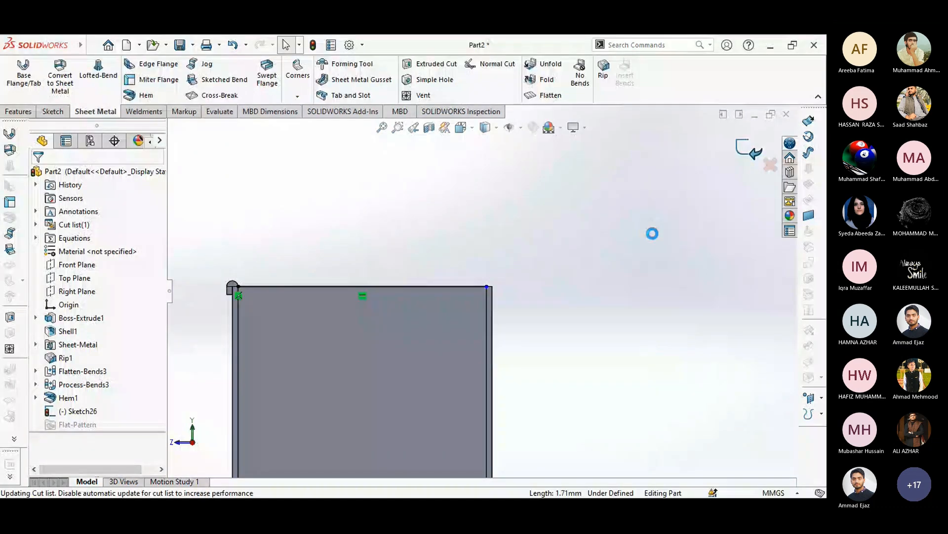
Start a Jog from the line on the top edge and set the narrow end face as the fixed face
middle_click_drag(606, 256, 583, 263)
scroll(500, 297, "down", 8)
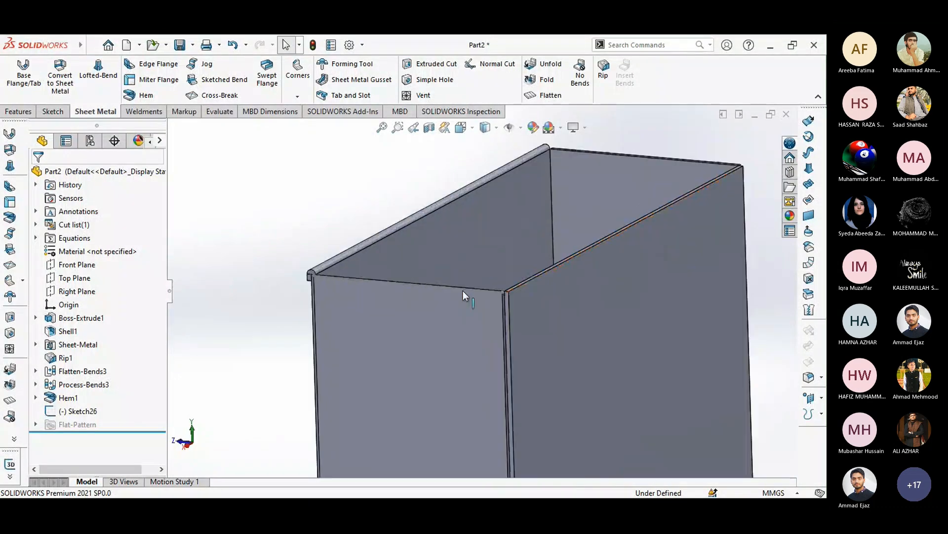
left_click(205, 68)
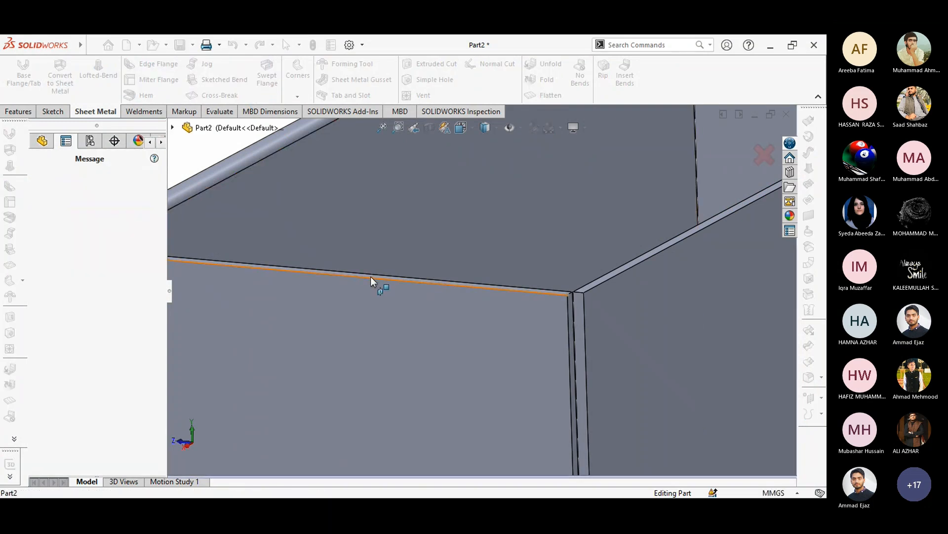
scroll(412, 296, "up", 5)
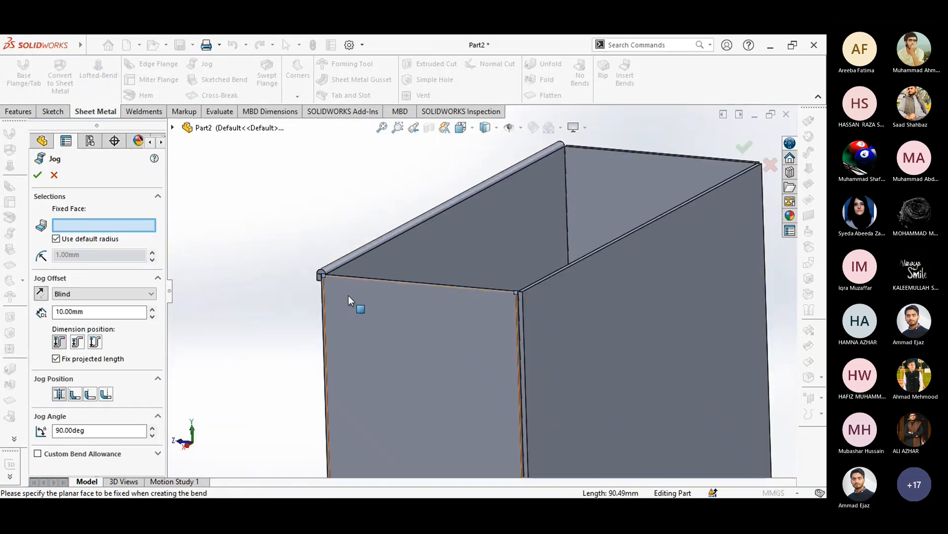
scroll(348, 295, "down", 3)
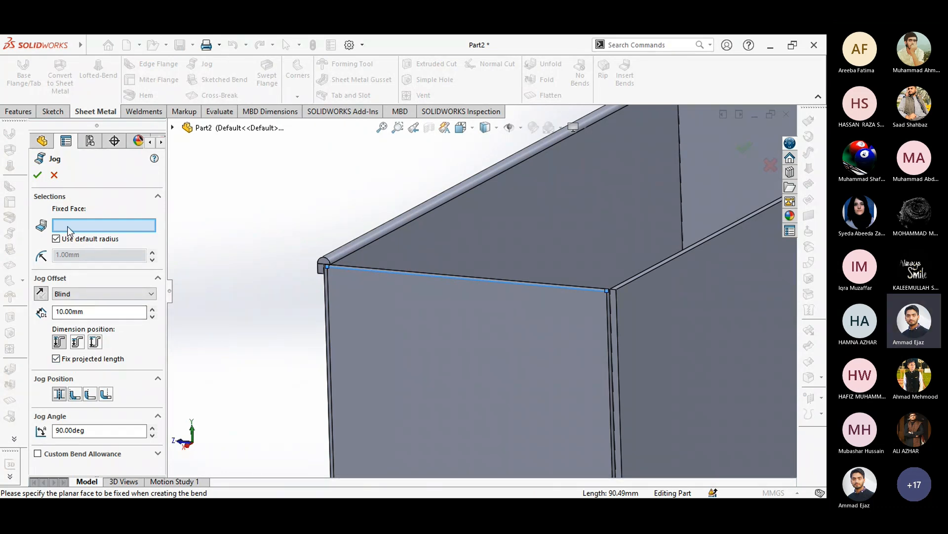
left_click(402, 351)
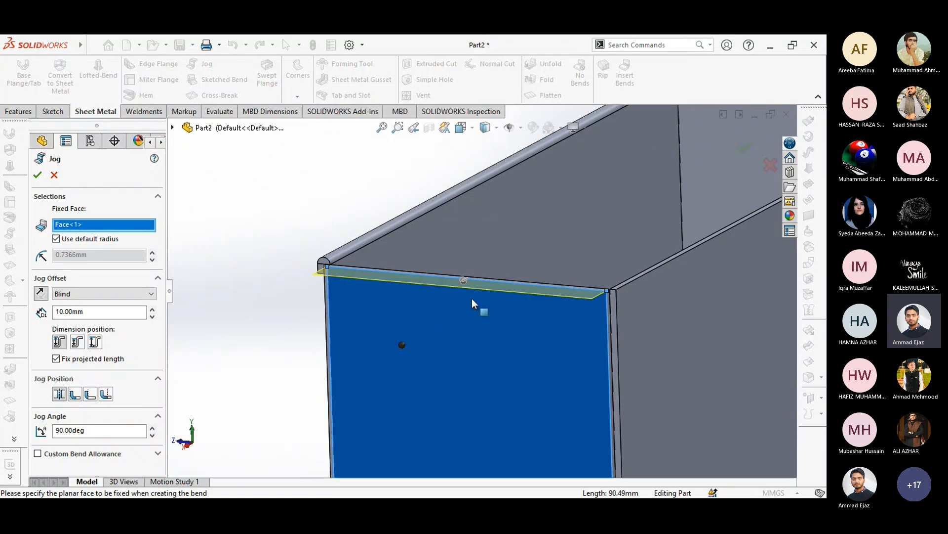
scroll(472, 303, "down", 2)
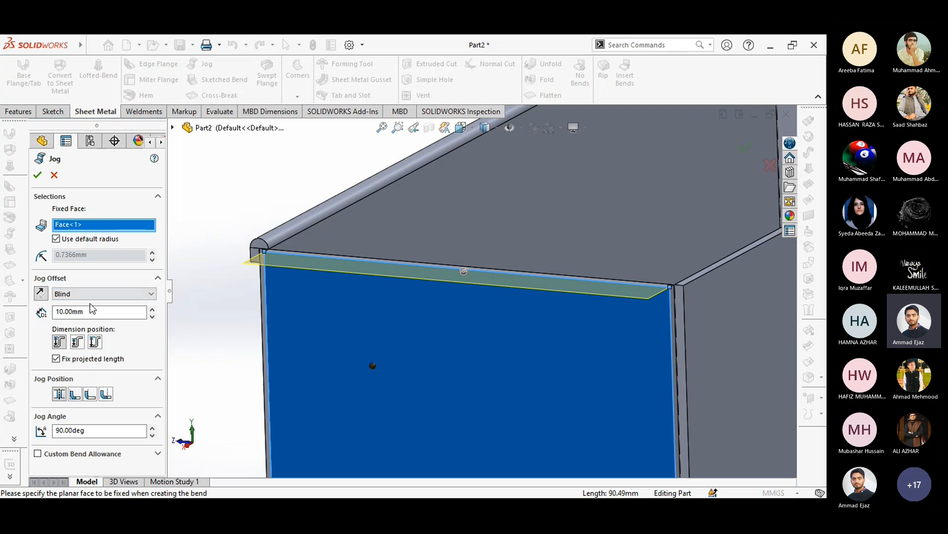
Try to create the jog with a 15 mm offset, the Material Outside position and a 45° angle
left_click_drag(93, 312, 63, 311)
key("BackSpace")
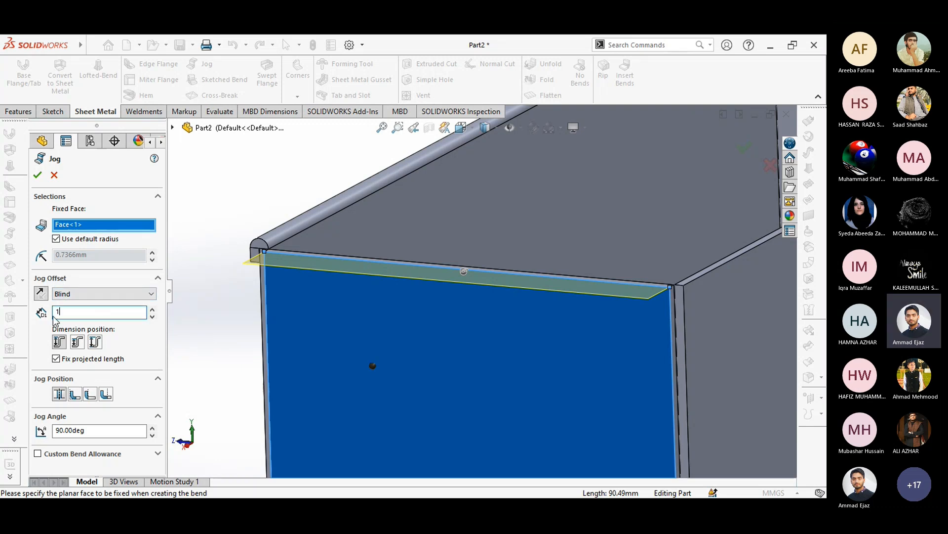
type("5")
key("Return")
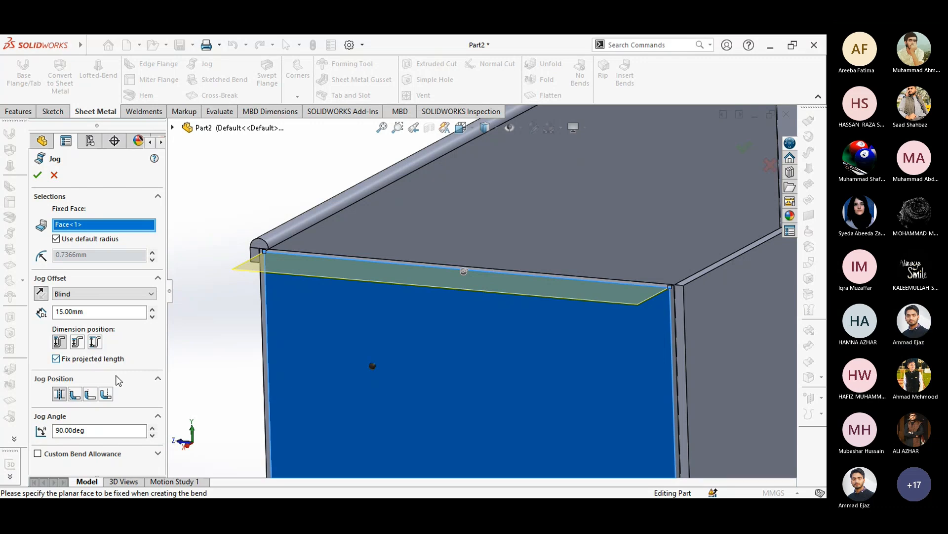
left_click(90, 394)
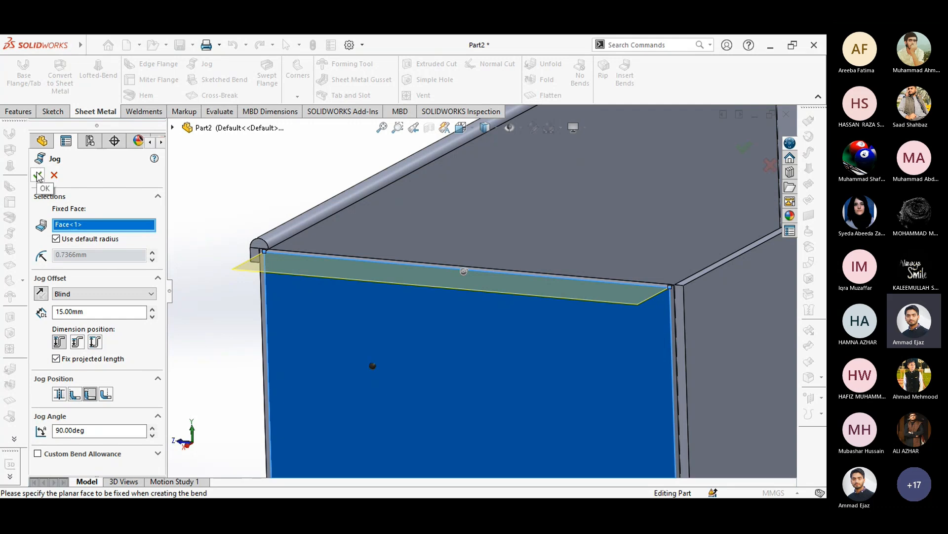
double_click(90, 431)
type("45")
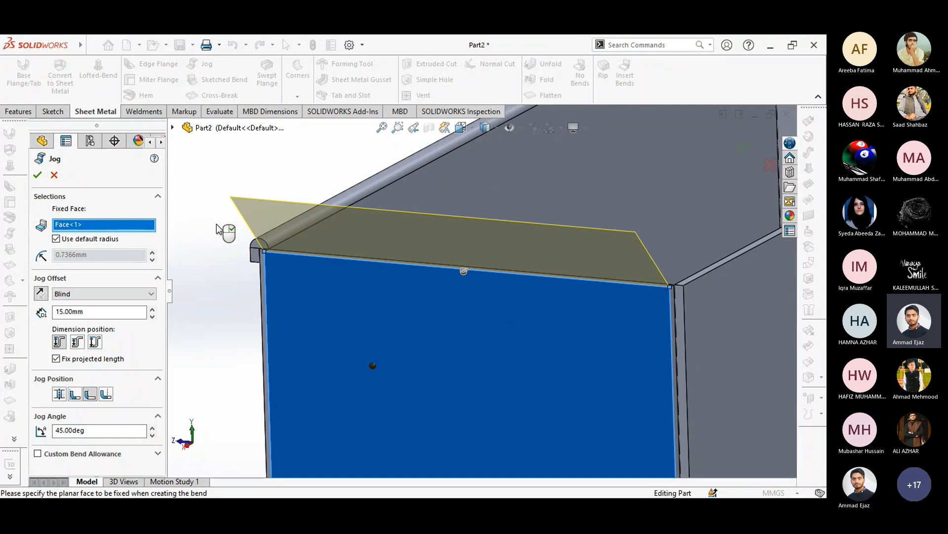
left_click(38, 176)
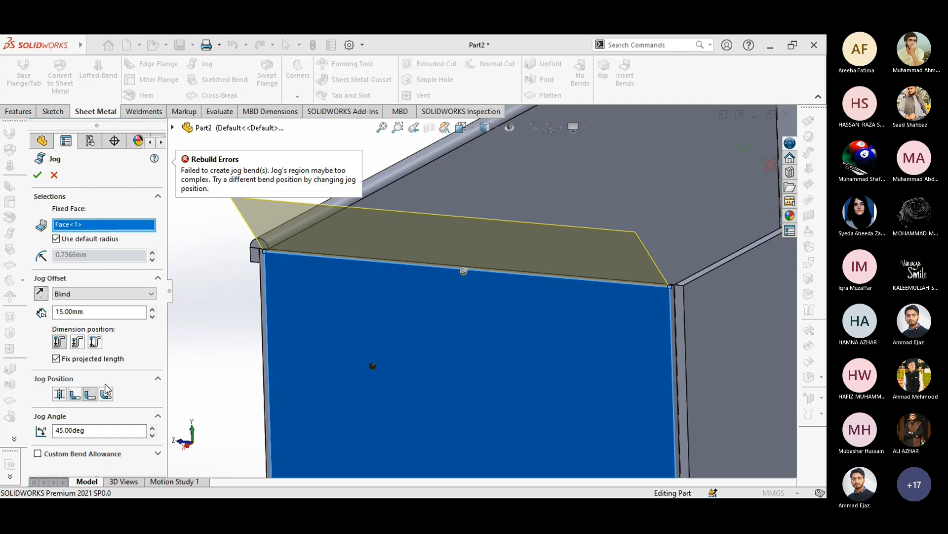
Try to create the jog with the Material Inside position and cancel the feature
left_click(74, 395)
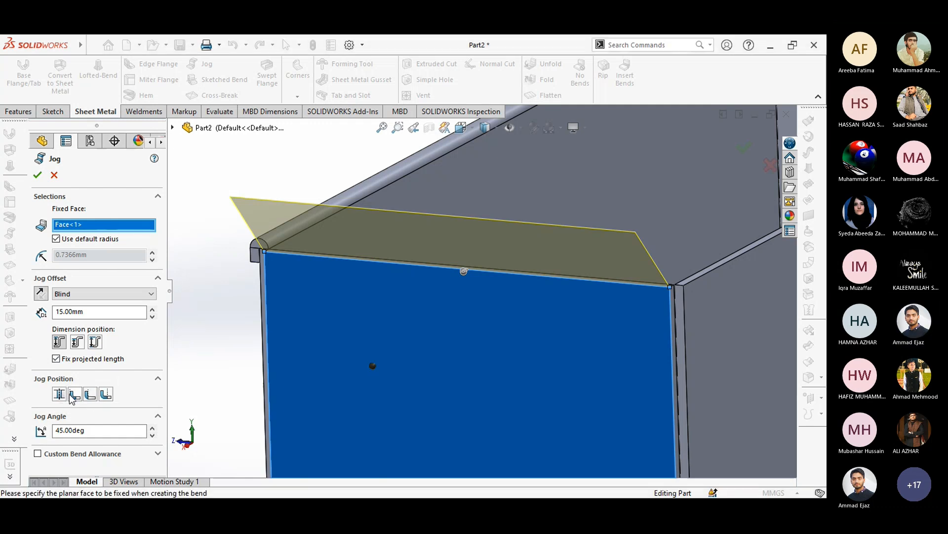
left_click(35, 175)
left_click(37, 175)
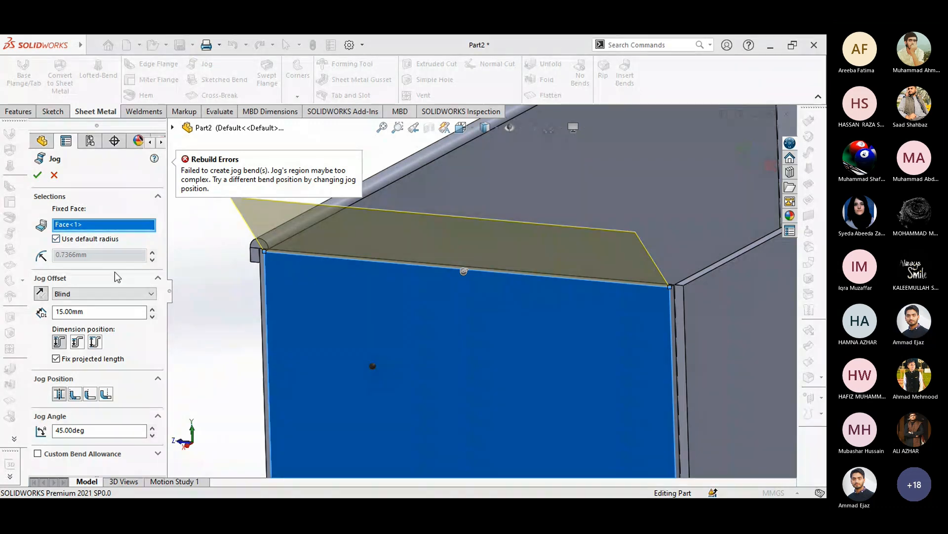
left_click(54, 175)
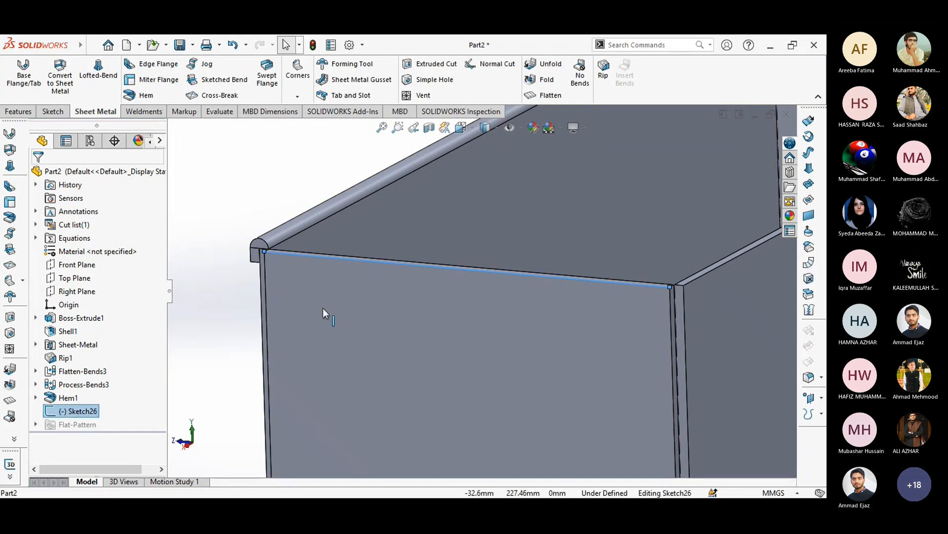
Edit the jog sketch, move its horizontal line down from the top edge onto the end face, and exit the sketch
left_click(239, 280)
left_click(291, 254)
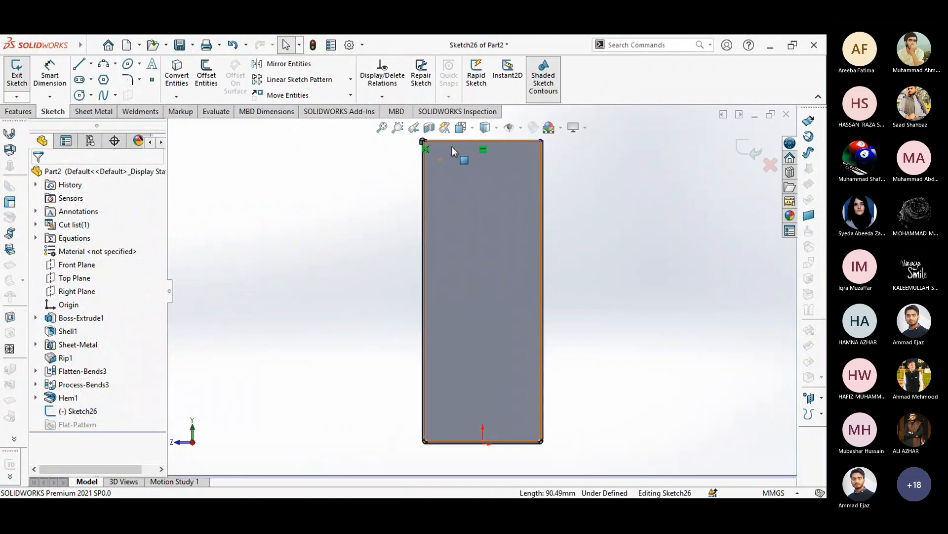
scroll(466, 141, "down", 5)
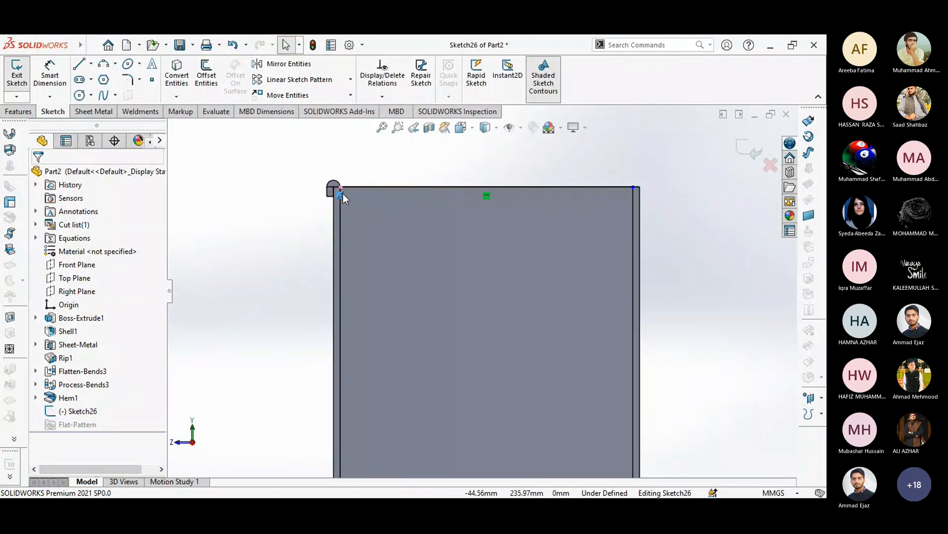
left_click_drag(371, 187, 379, 288)
left_click(244, 276)
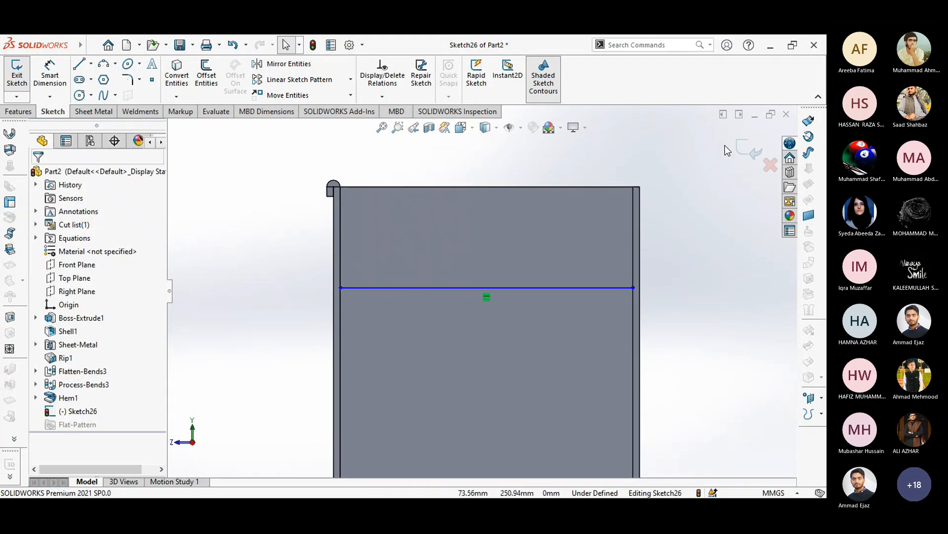
left_click(744, 148)
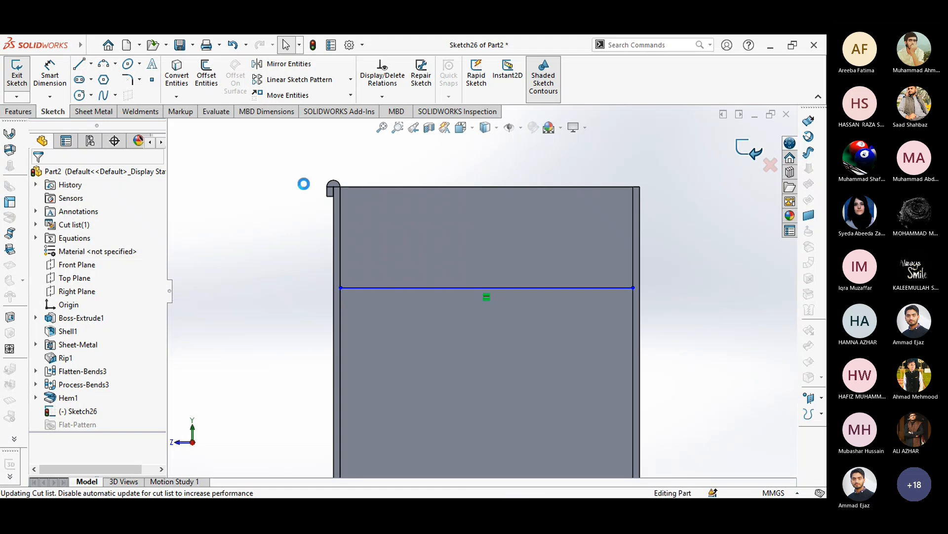
Create a jog from the lowered line with the end face fixed above it, a 10 mm offset, a 90° angle and a different jog position
left_click(225, 80)
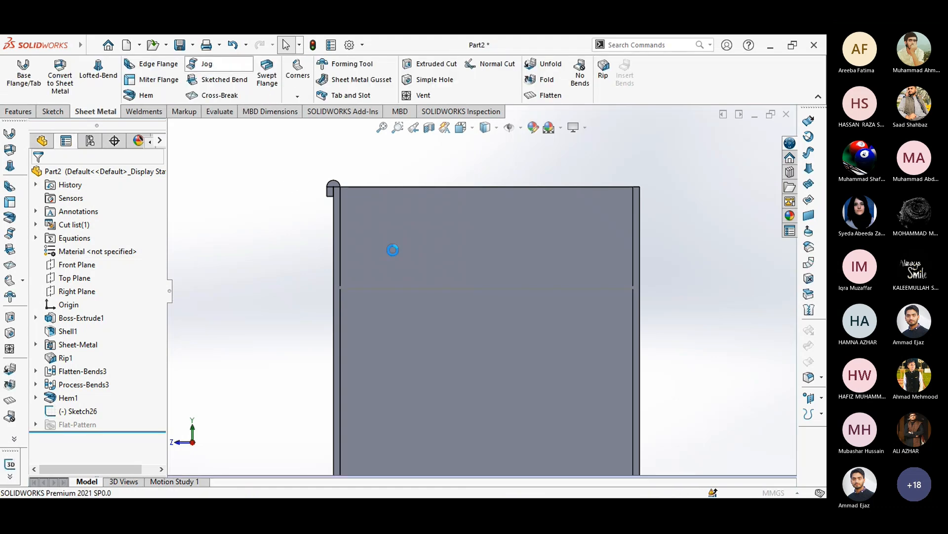
left_click(407, 286)
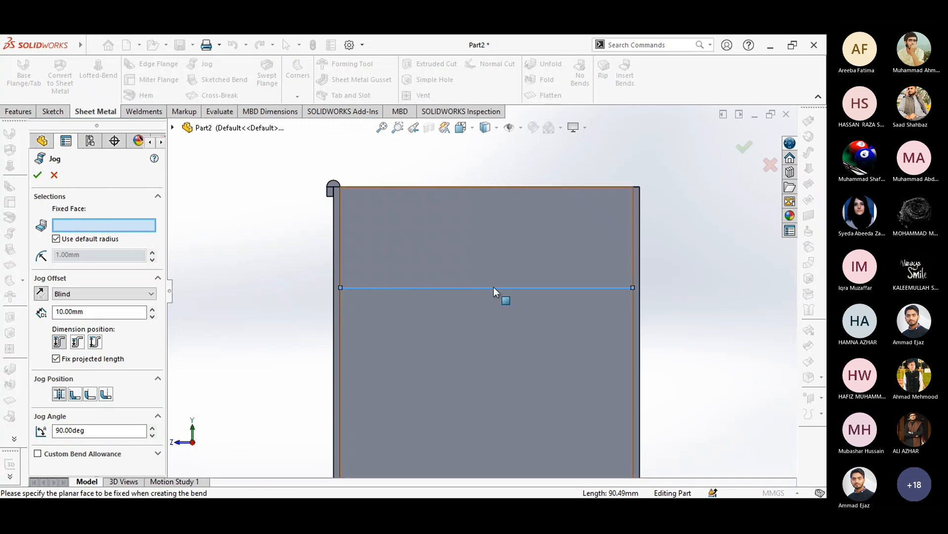
left_click(402, 299)
scroll(333, 298, "down", 3)
middle_click_drag(327, 295, 297, 305)
scroll(359, 306, "up", 3)
middle_click_drag(360, 307, 312, 316)
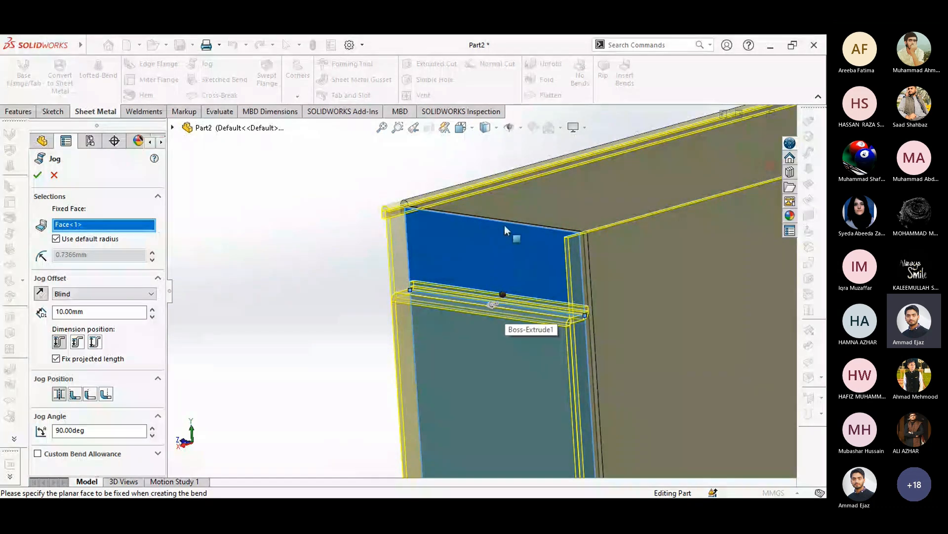
left_click(87, 394)
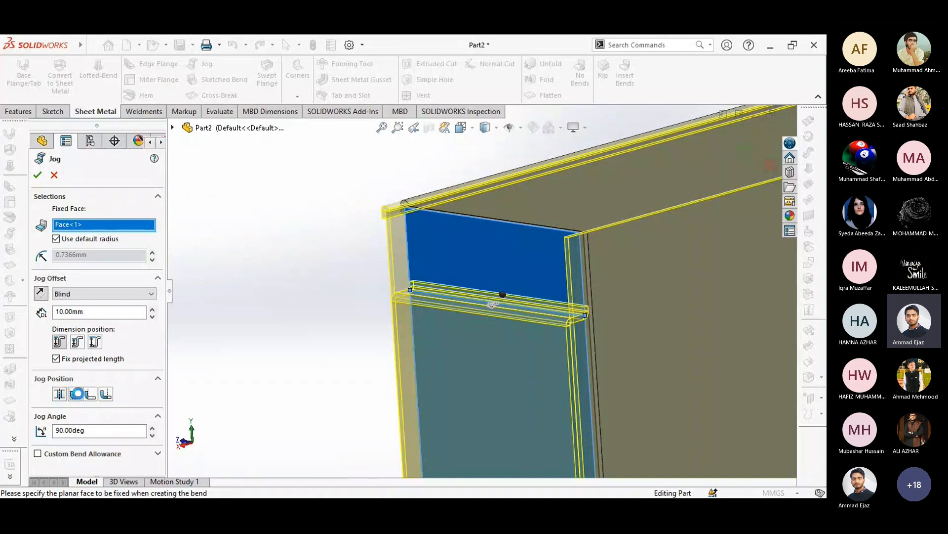
left_click(37, 175)
middle_click_drag(350, 264, 366, 314)
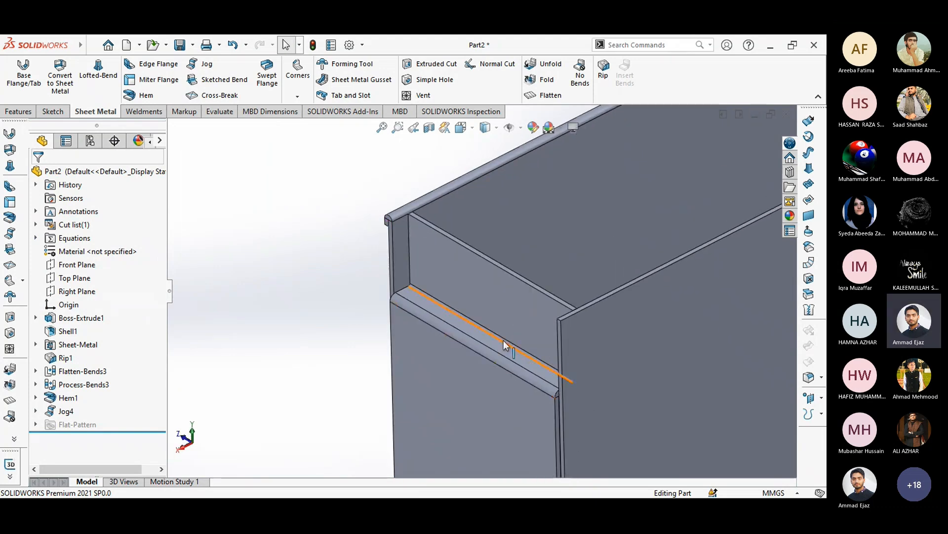
Examine the finished jog on the box's end face up close and return to the isometric view
scroll(491, 333, "down", 4)
scroll(488, 340, "up", 2)
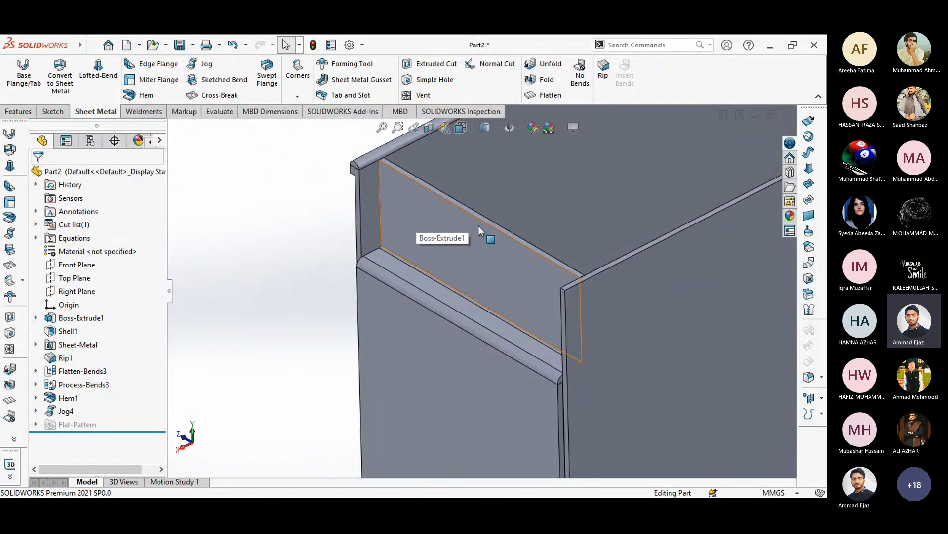
middle_click_drag(478, 225, 395, 262, "ctrl")
scroll(426, 278, "up", 2)
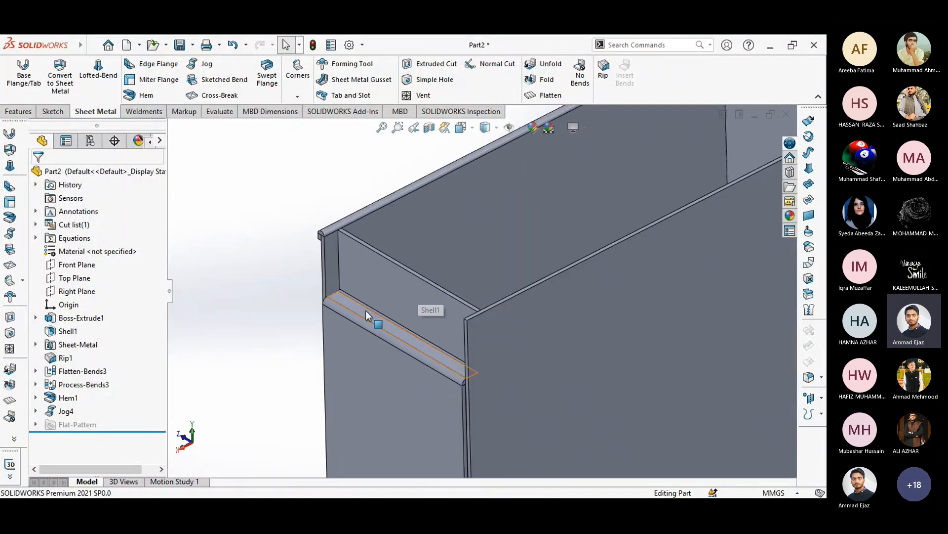
scroll(356, 304, "down", 4)
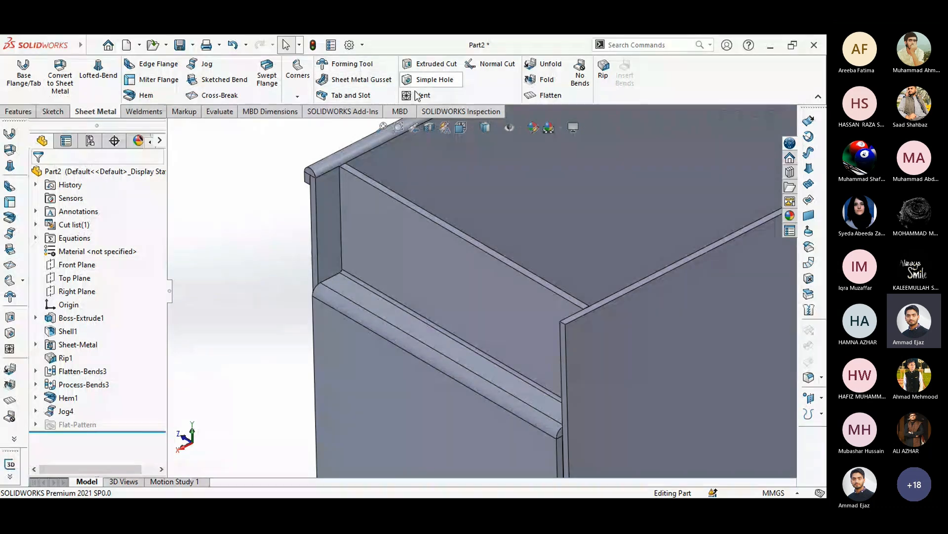
left_click(461, 127)
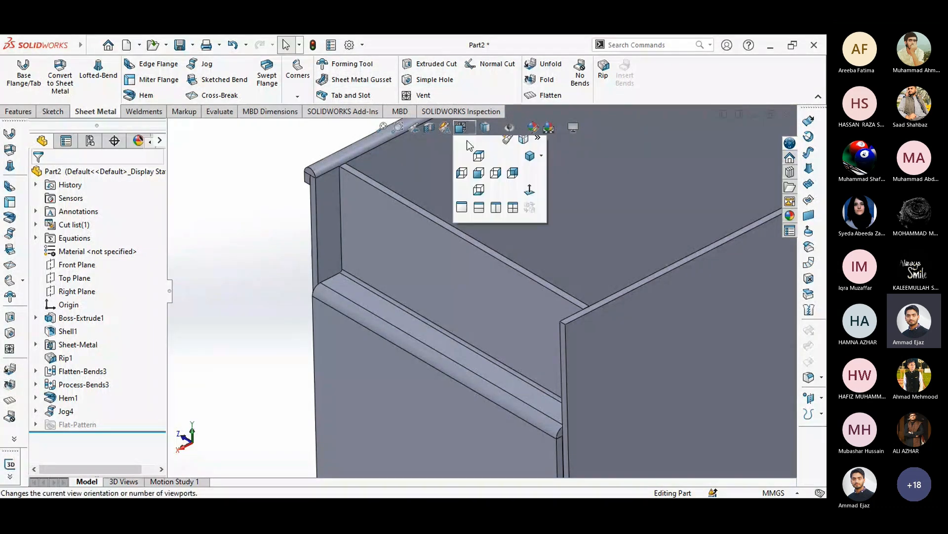
left_click(533, 162)
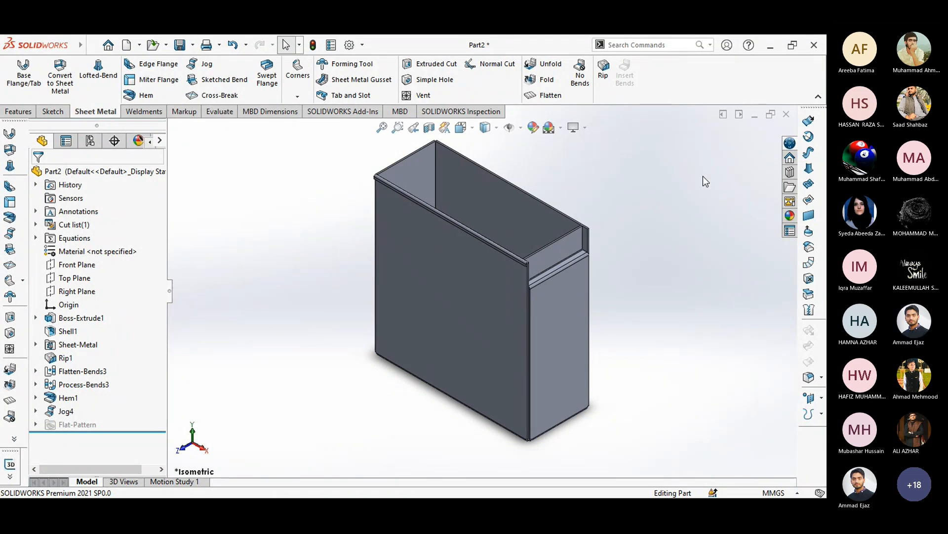
Create a new part and start a 3D sketch in it
key("ctrl+n")
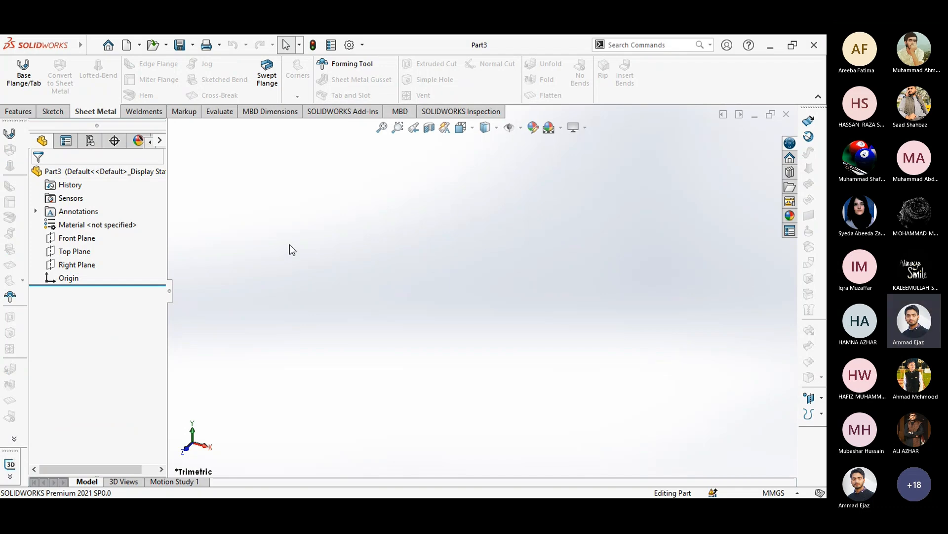
left_click(143, 112)
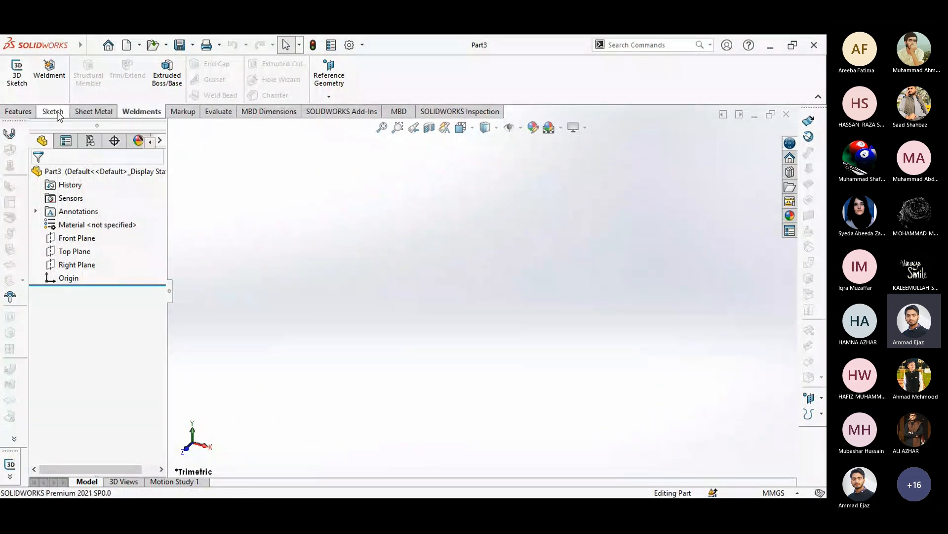
left_click(56, 112)
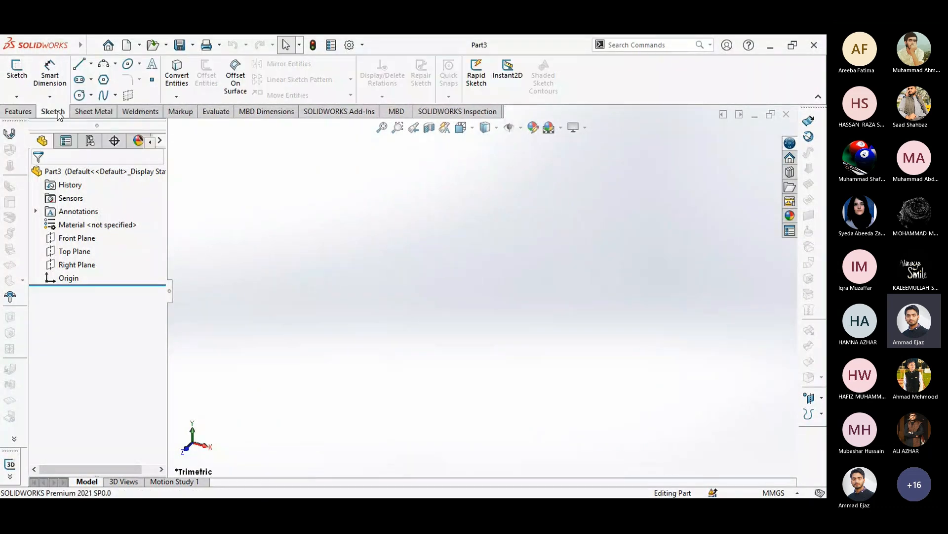
left_click(26, 99)
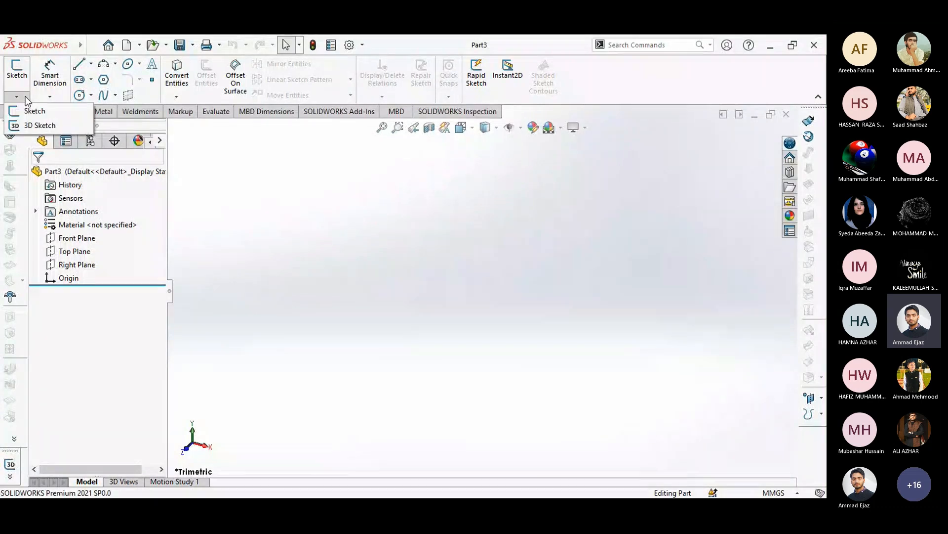
left_click(32, 126)
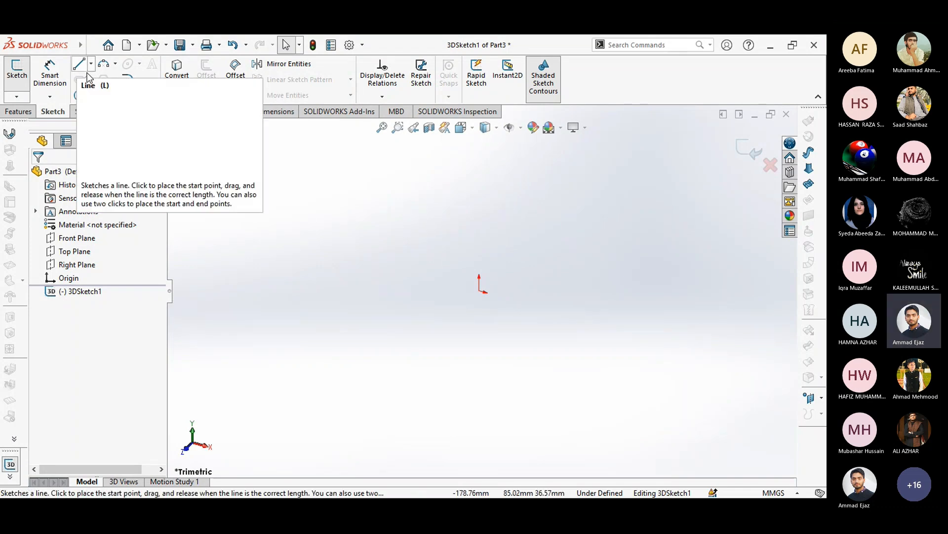
Try a corner rectangle from the origin, cycle the 3D sketch plane to ZX, and cancel the rectangle
right_click_drag(277, 174, 287, 279)
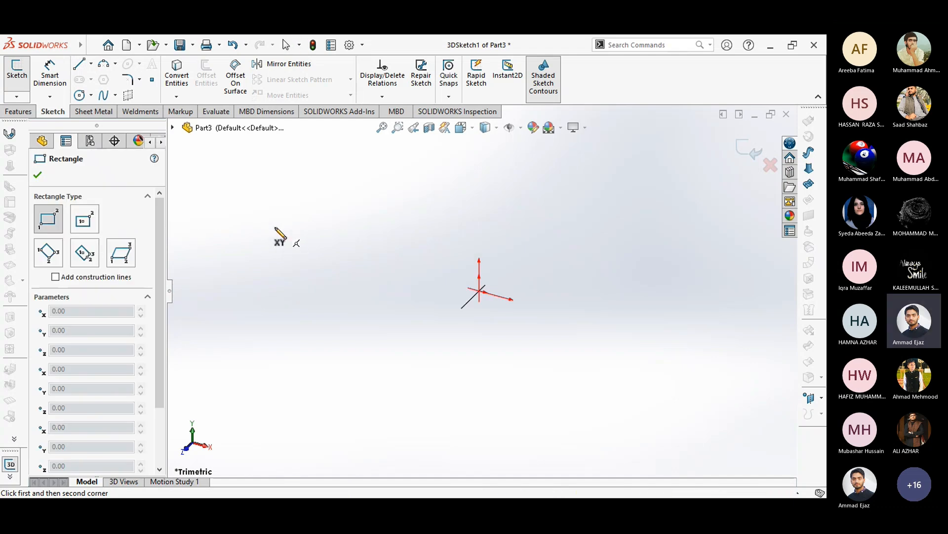
left_click(94, 220)
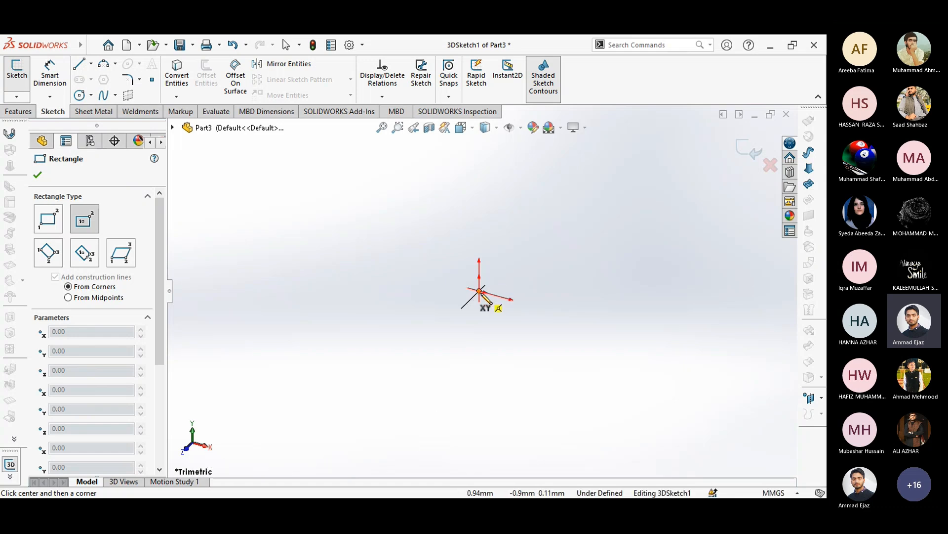
left_click(48, 219)
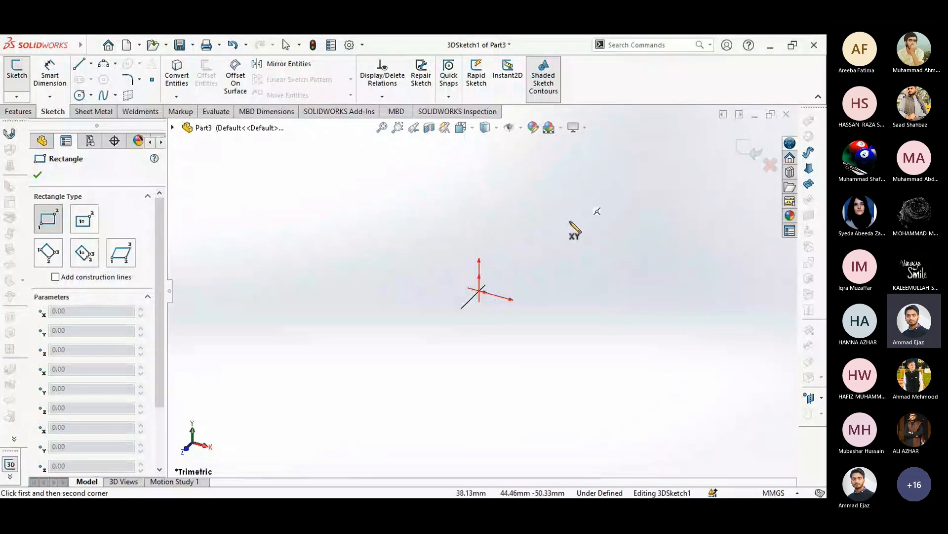
left_click(479, 291)
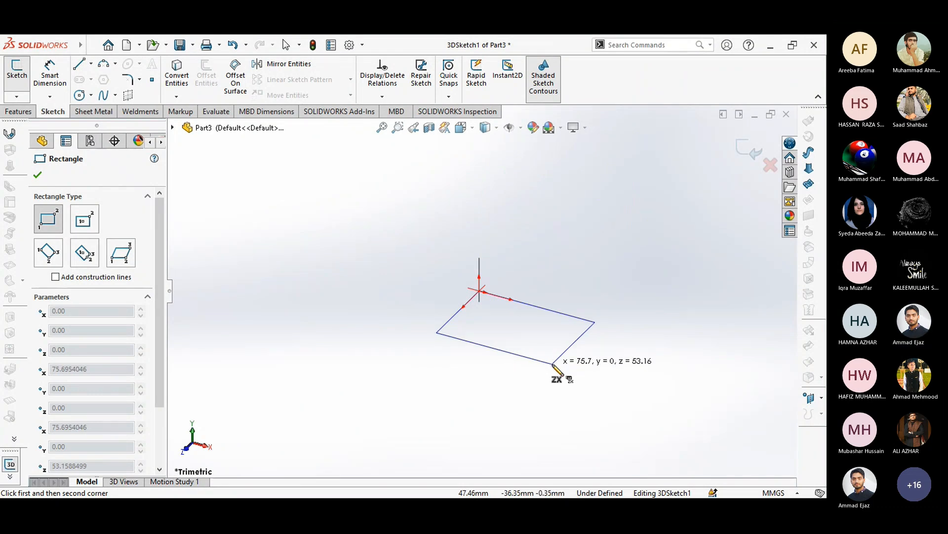
key("Tab")
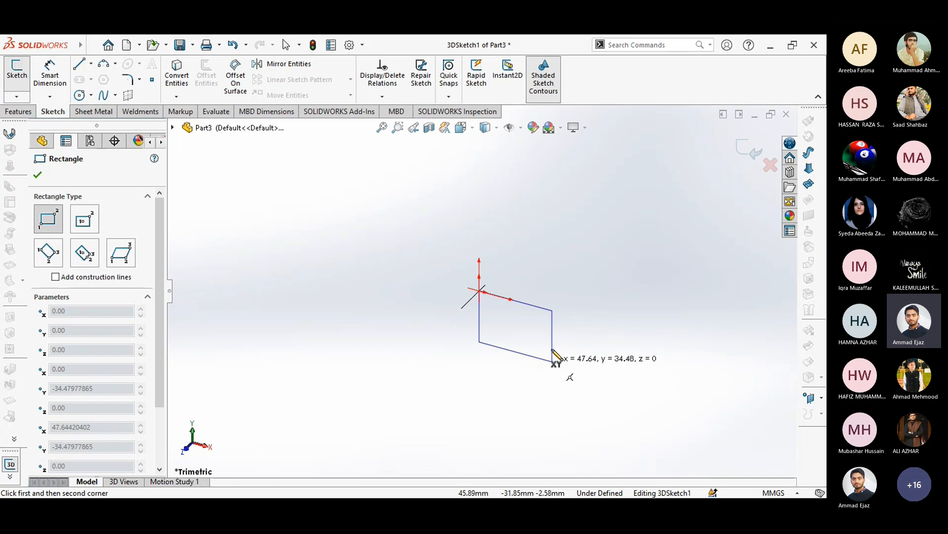
key("Tab")
key("Tab")
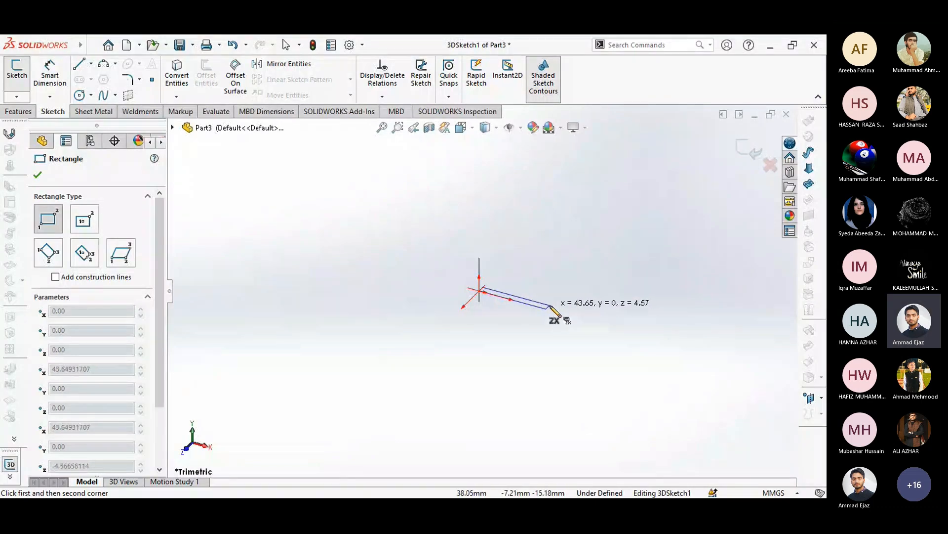
key("Escape")
key("Return")
Sketch a center rectangle about 236 mm by 111 mm on the ZX plane, centered on the origin
left_click(98, 226)
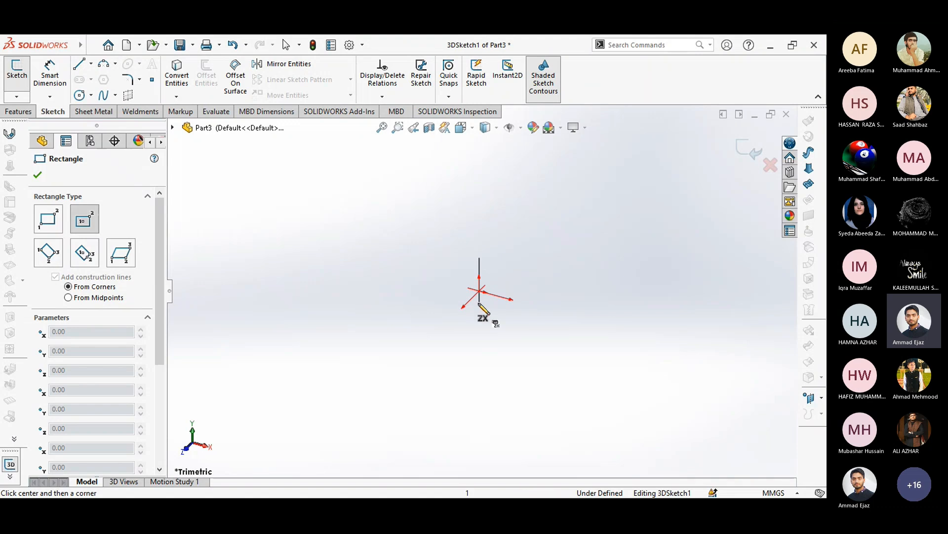
left_click(478, 291)
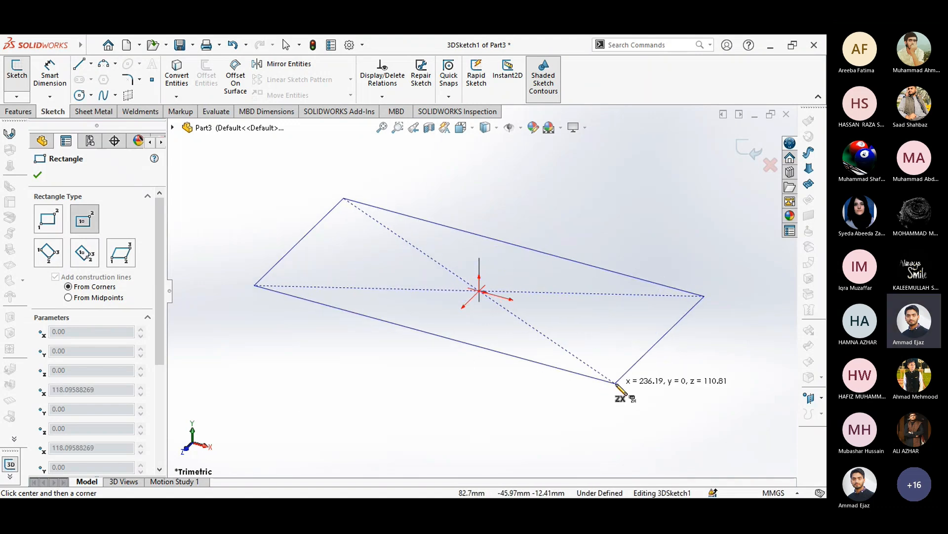
left_click(616, 382)
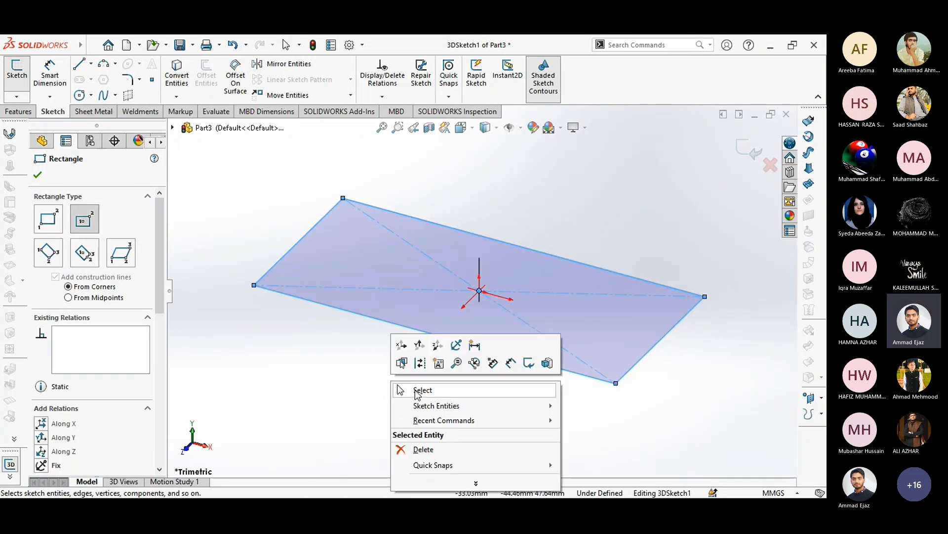
left_click(415, 390)
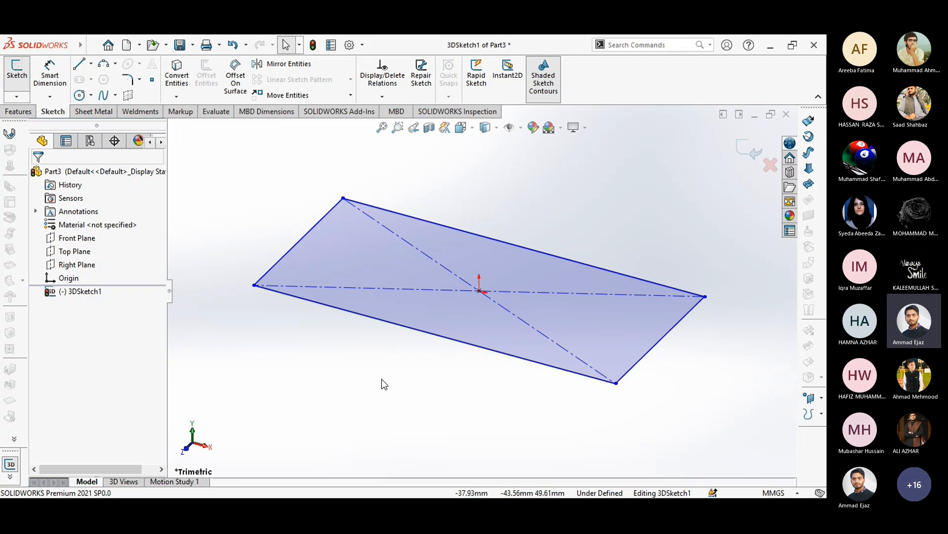
Convert the rectangle's four sides to construction lines
mouse_move(397, 373)
middle_mouse_down("ctrl")
mouse_move(376, 382)
mouse_move(413, 393)
middle_mouse_up("ctrl")
scroll(412, 391, "up", 1)
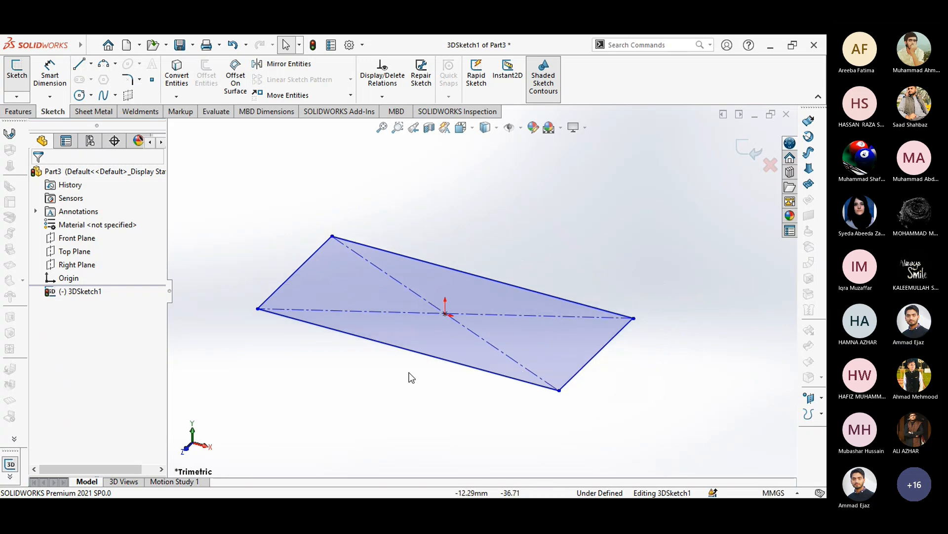
left_click(413, 352)
left_click(379, 251, "ctrl")
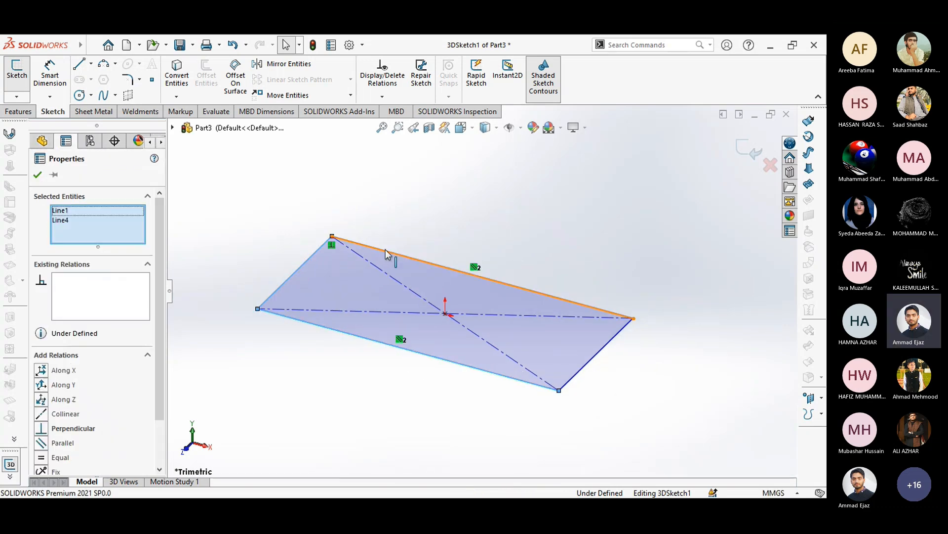
left_click(597, 356, "ctrl")
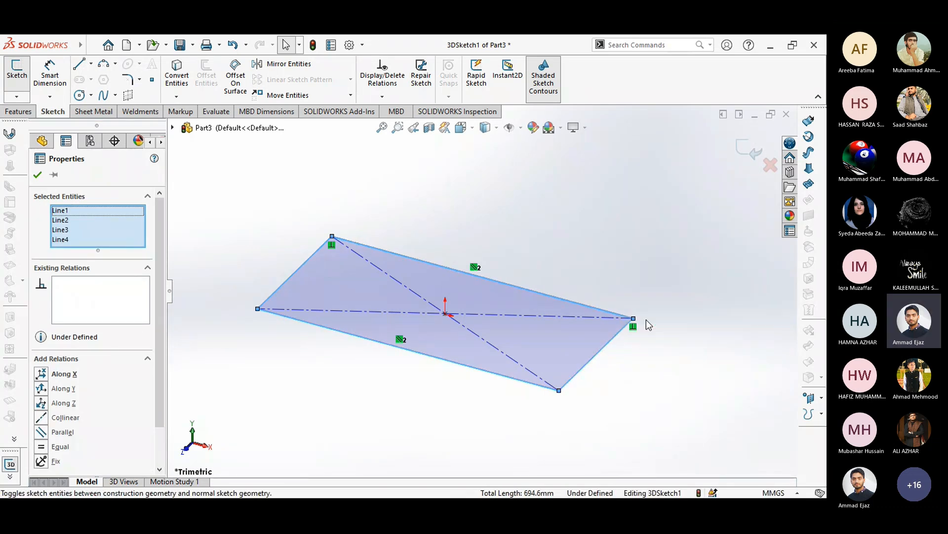
left_click(649, 325)
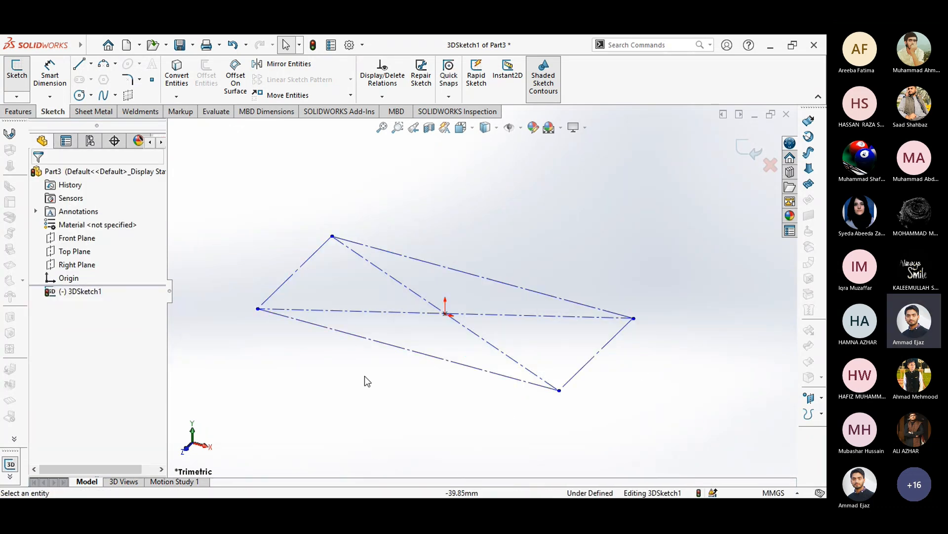
Dimension the rectangle's long front side, keeping its drawn length
right_click_drag(367, 403, 384, 347)
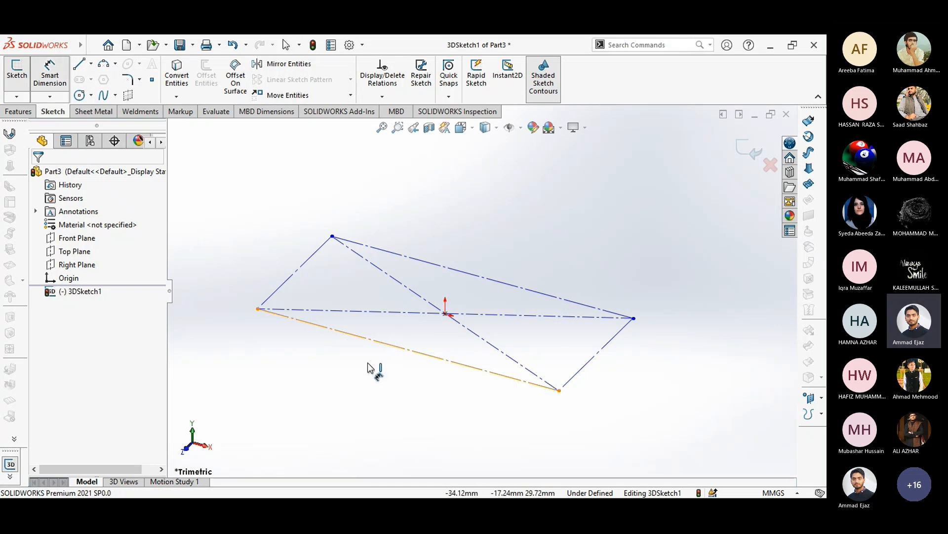
left_click(371, 378)
type("200")
key("BackSpace")
key("BackSpace")
key("BackSpace")
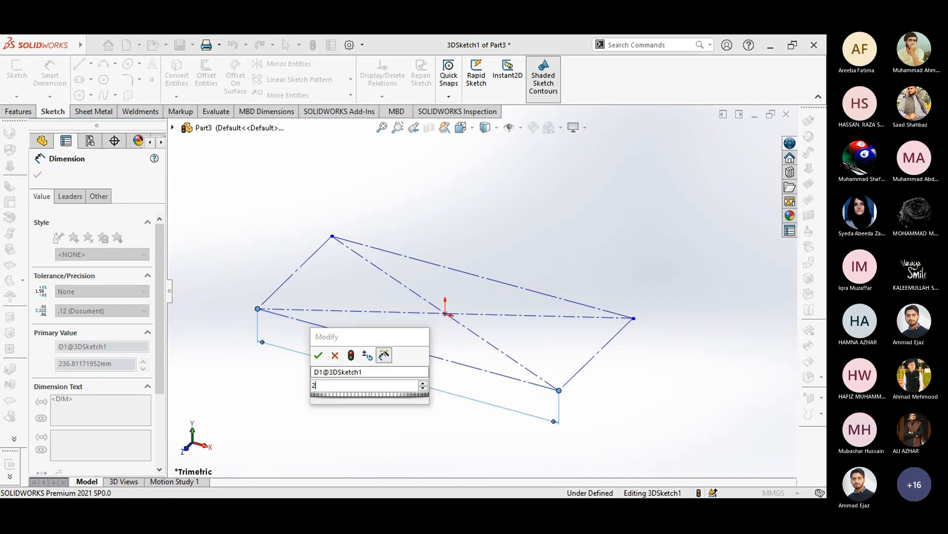
key("Escape")
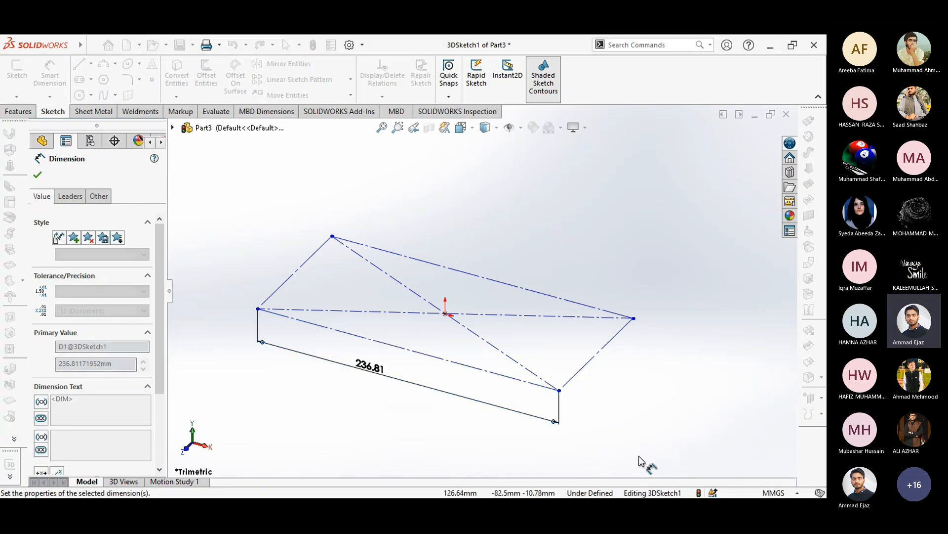
Switch the document units to IPS and set the rectangle's long side to 60 in
left_click(774, 493)
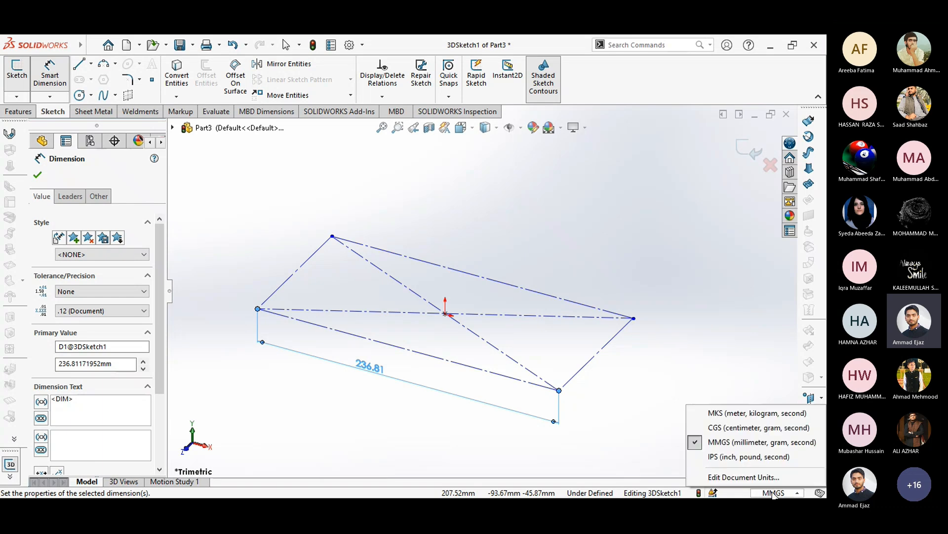
left_click(734, 457)
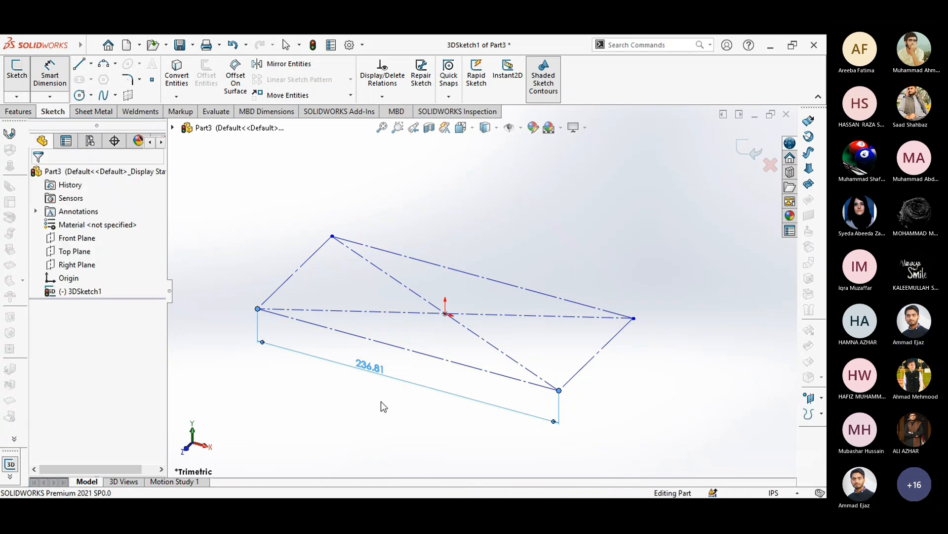
double_click(371, 376)
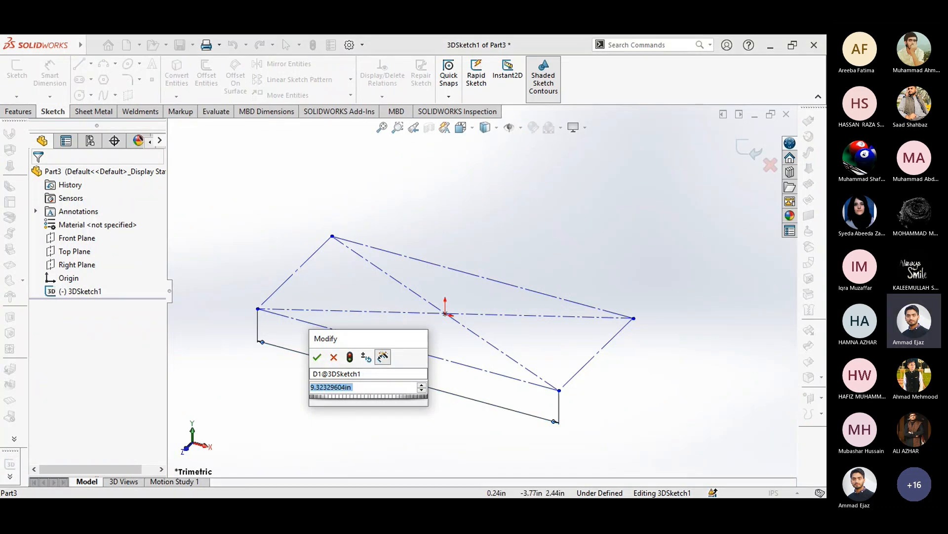
type("60")
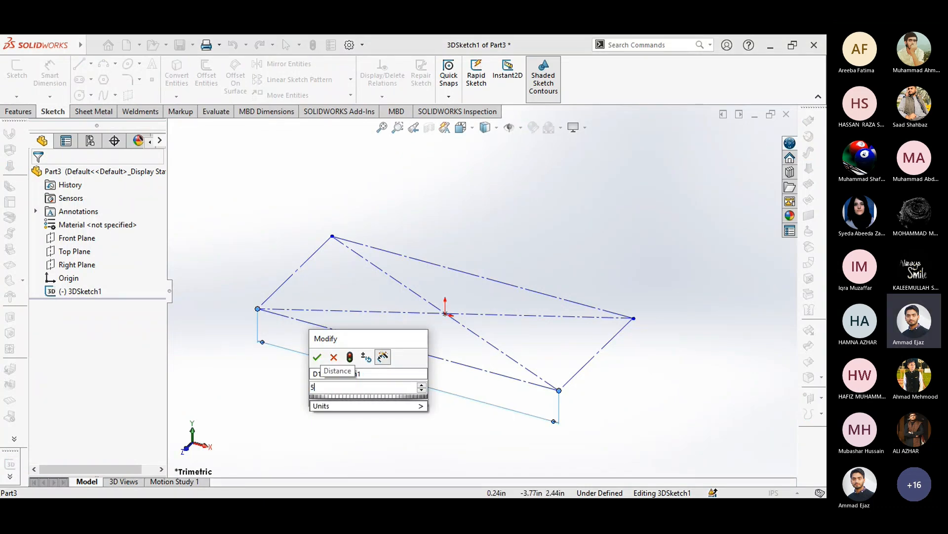
key("Return")
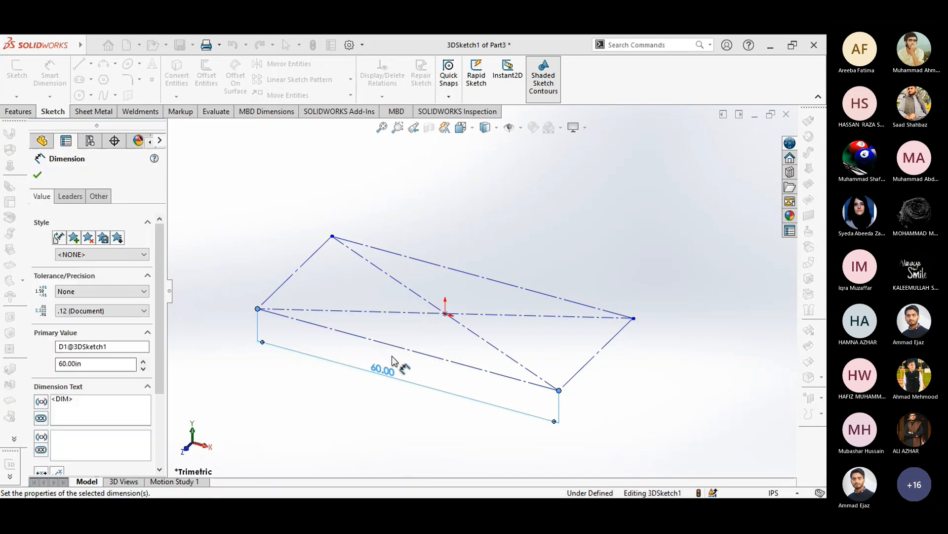
Dimension the rectangle's short side to 24 in and leave the dimension command
left_click(587, 372)
right_click_drag(621, 415, 608, 354)
left_click(606, 350)
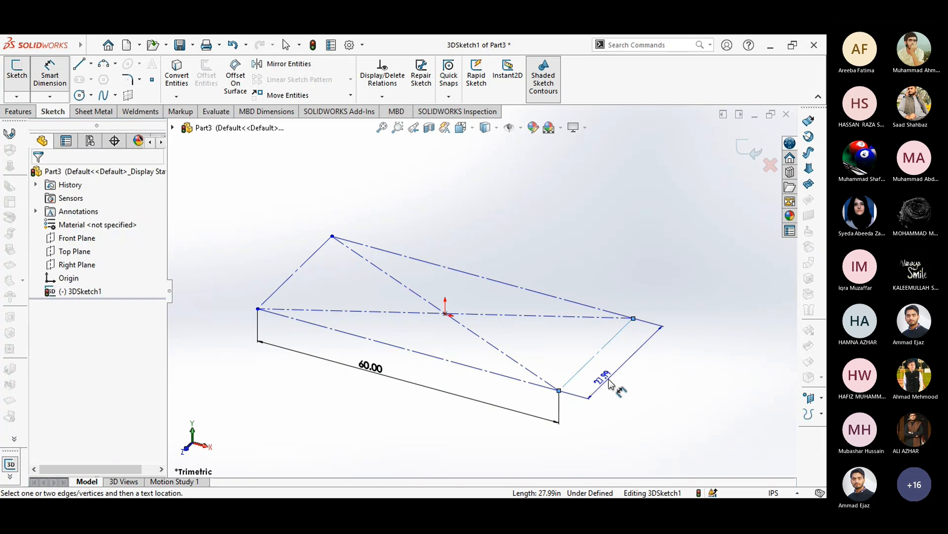
left_click(610, 381)
type("30")
key("Return")
right_click(506, 211)
left_click(535, 250)
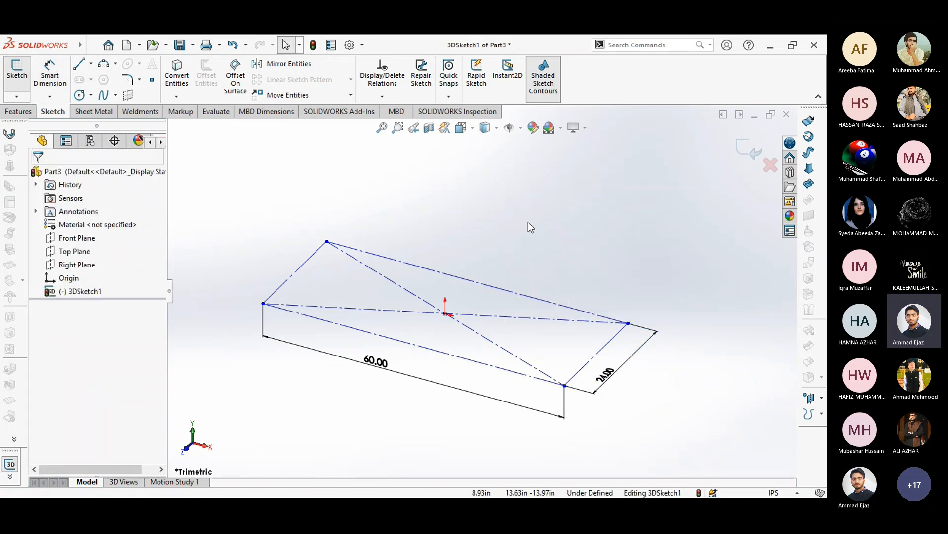
middle_click_drag(528, 222, 541, 242, "ctrl")
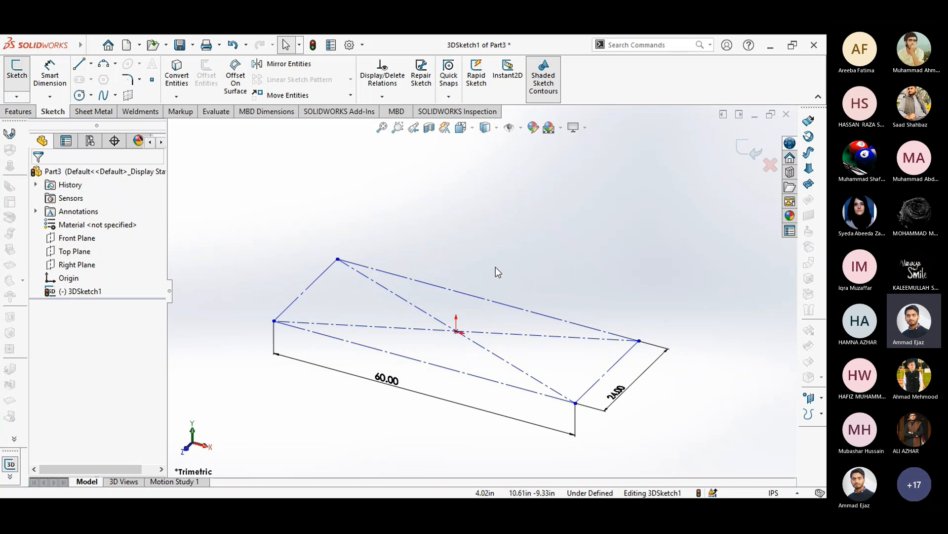
Draw vertical lines up from the rectangle's two left-end corners, about 27.7 in long at the front and 22.7 in at the rear
scroll(514, 222, "up", 1)
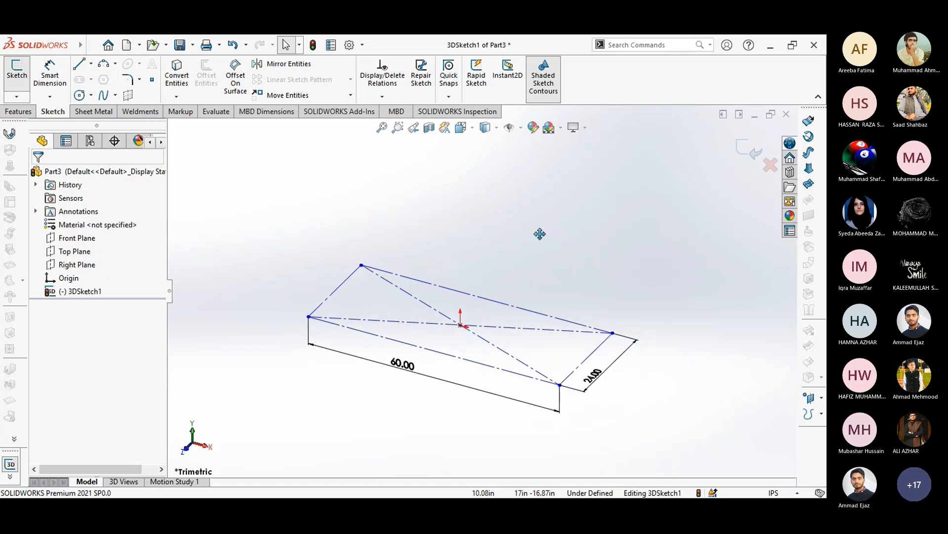
middle_click_drag(540, 234, 540, 251, "ctrl")
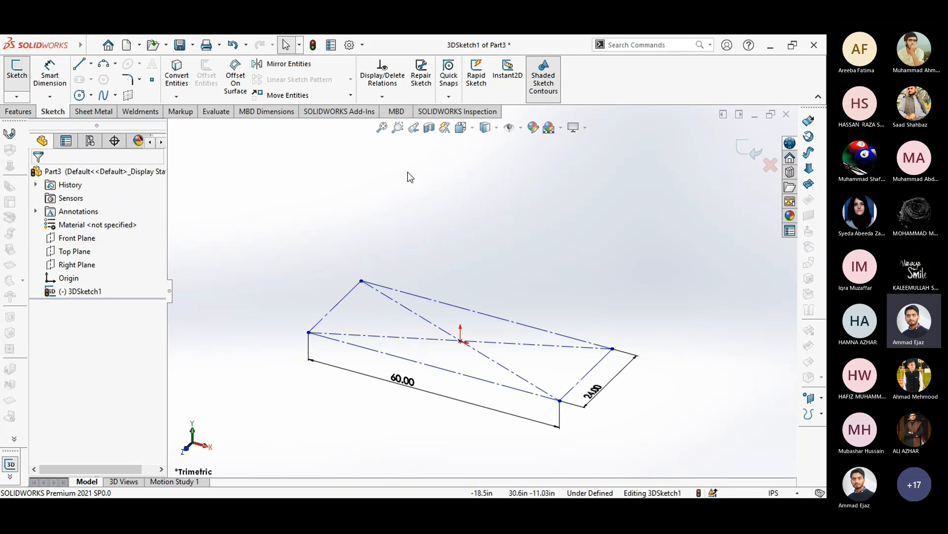
right_click_drag(544, 254, 464, 249)
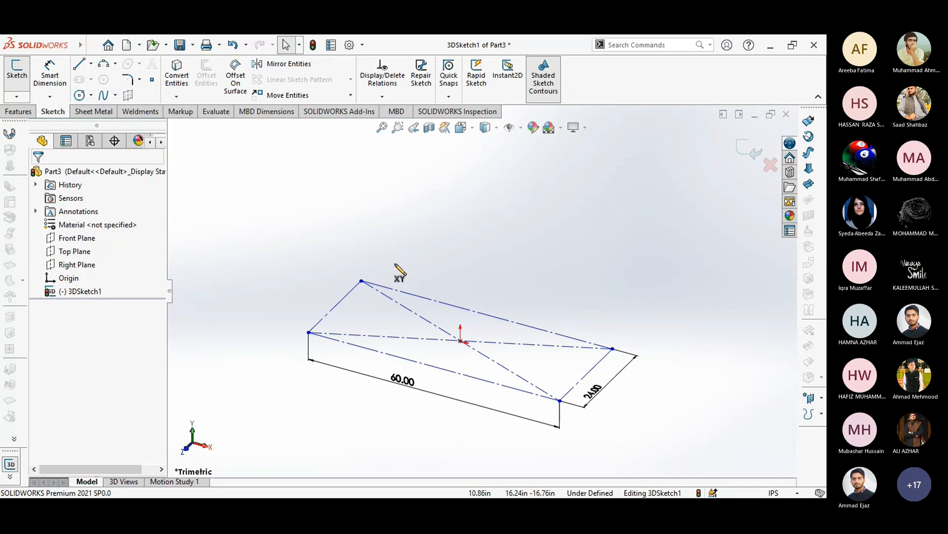
left_click(308, 332)
left_click(309, 220)
right_click(360, 216)
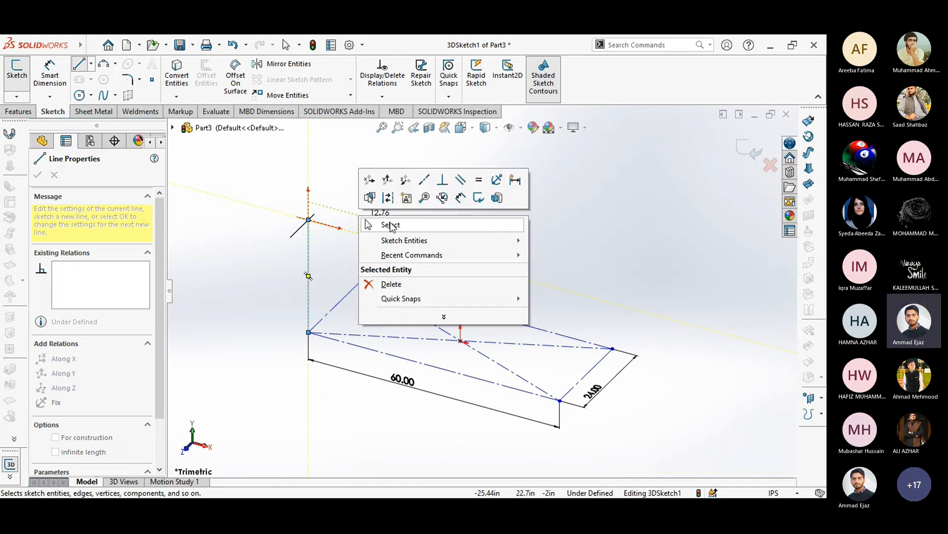
left_click(389, 225)
right_click_drag(505, 233, 435, 233)
left_click(362, 281)
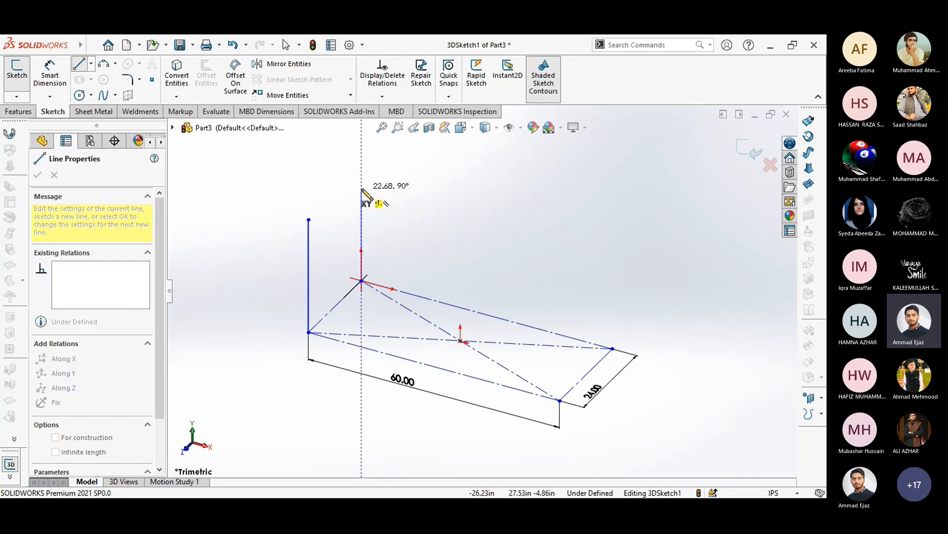
left_click(363, 191)
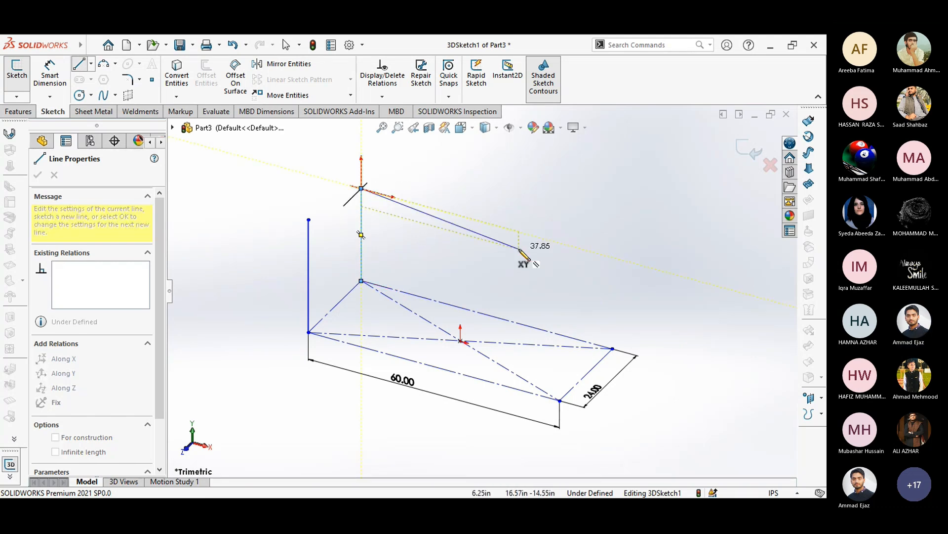
key("Escape")
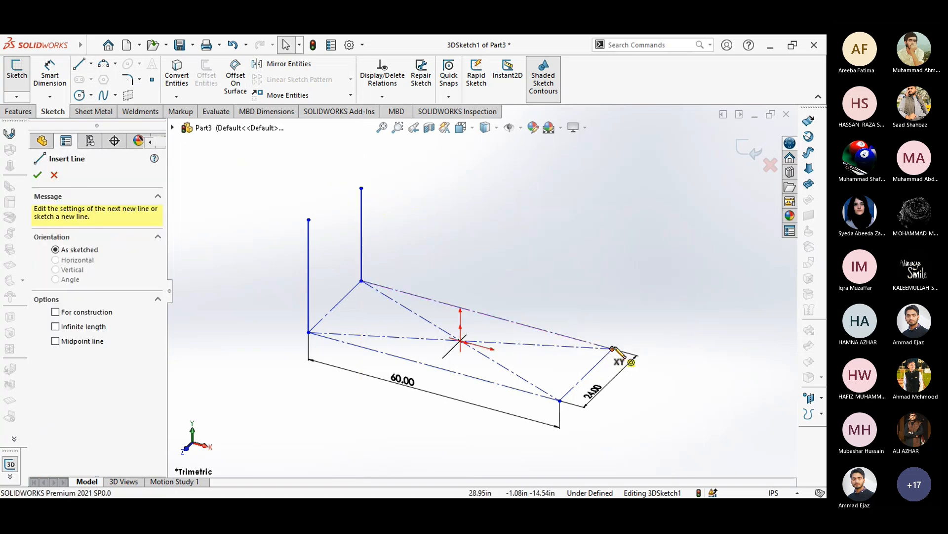
Draw vertical lines up from the rectangle's two right-end corners, the rear one about 29.5 in long, and leave the Line command
left_click(612, 348)
left_click(613, 230)
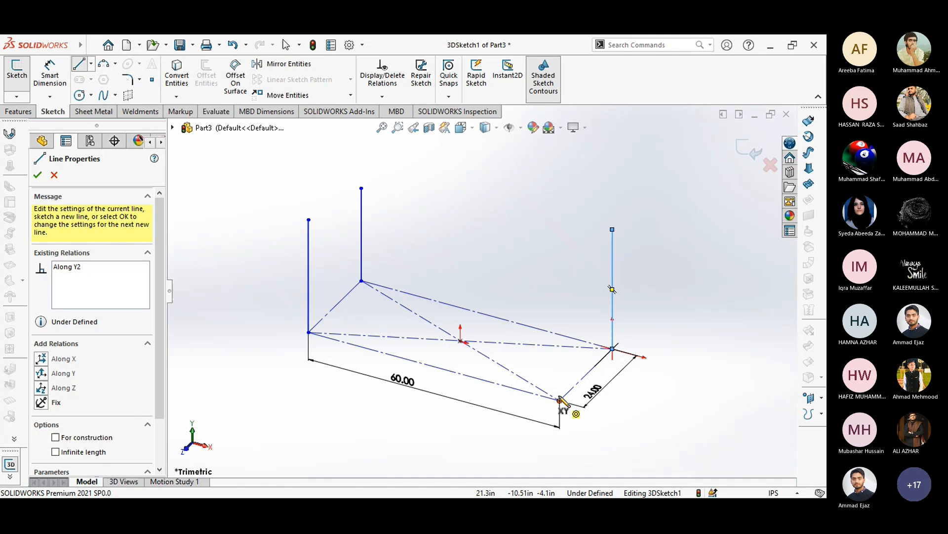
left_click(560, 399)
left_click(559, 252)
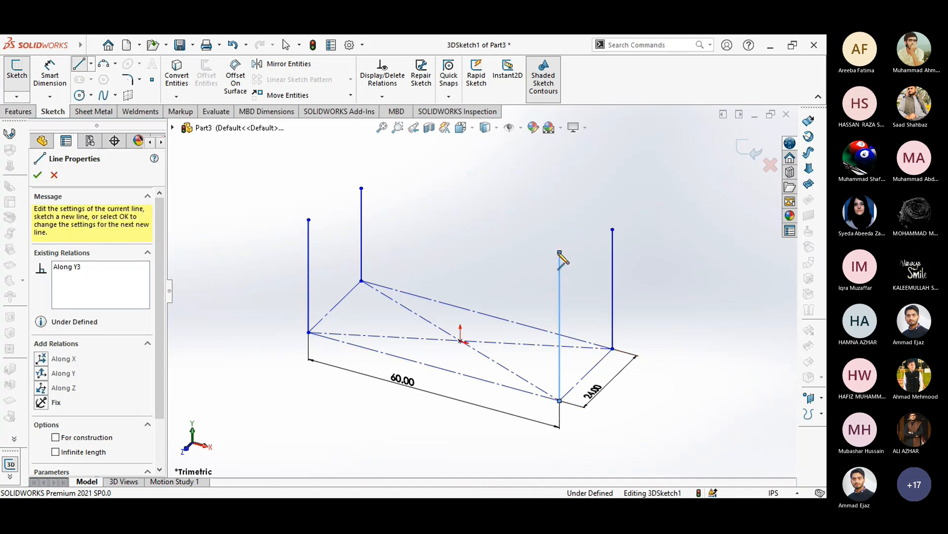
right_click(560, 253)
left_click(583, 261)
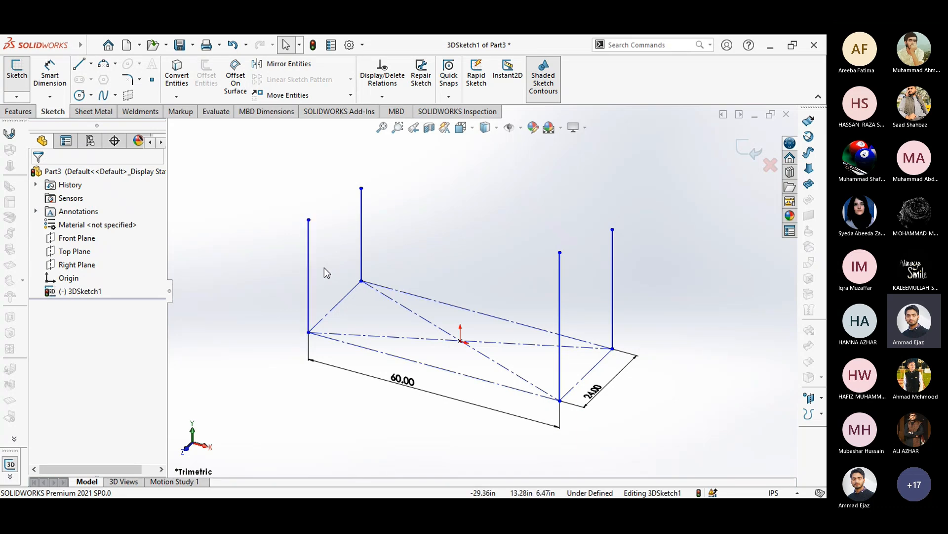
Apply an Equal relation to the four vertical corner lines
left_click(310, 266)
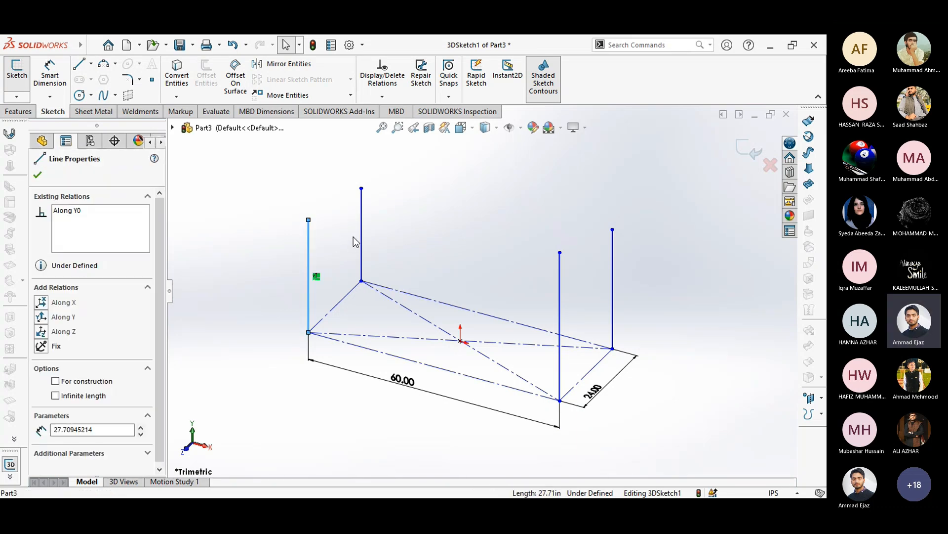
left_click(361, 242, "ctrl")
left_click(561, 296, "ctrl")
left_click(614, 289, "ctrl")
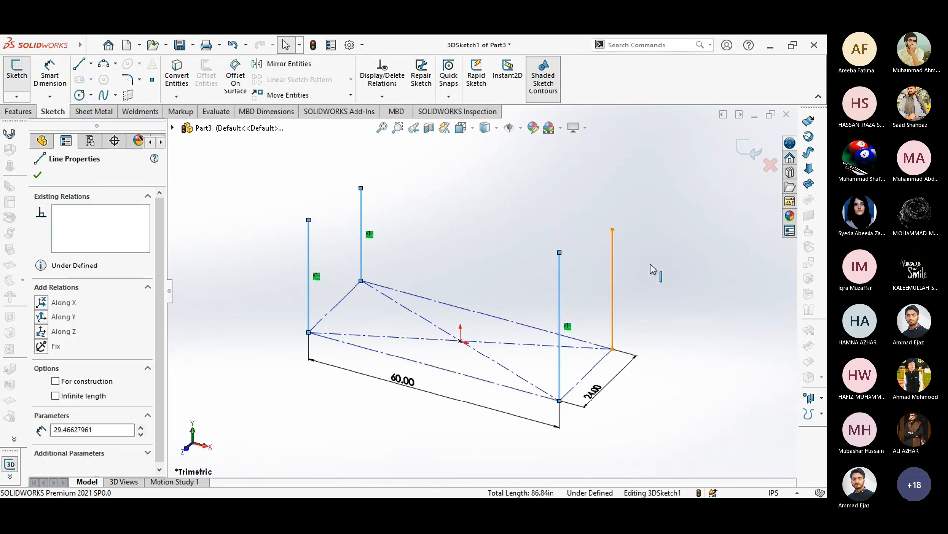
left_click(701, 310)
Dimension the rear-right vertical line to 24 in and leave the dimension command
right_click_drag(675, 336, 673, 301)
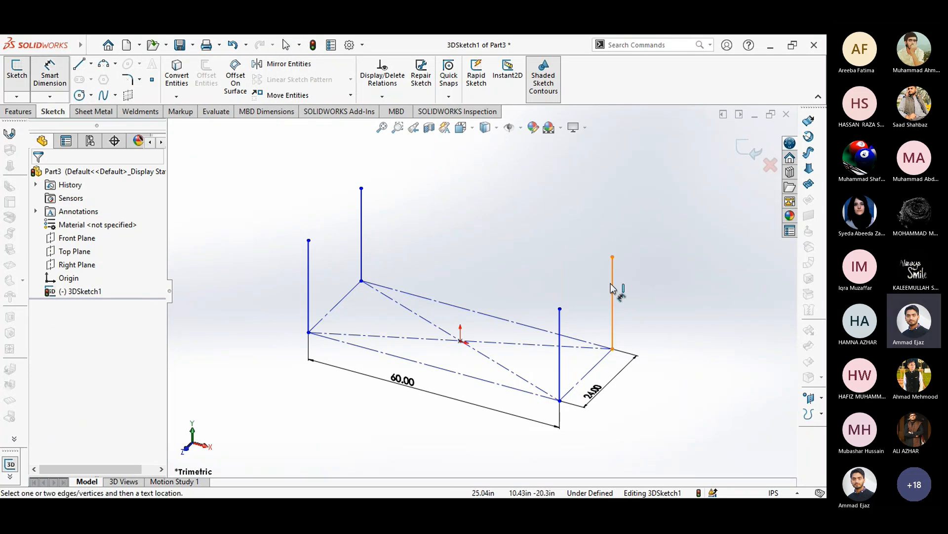
left_click(612, 289)
left_click(657, 317)
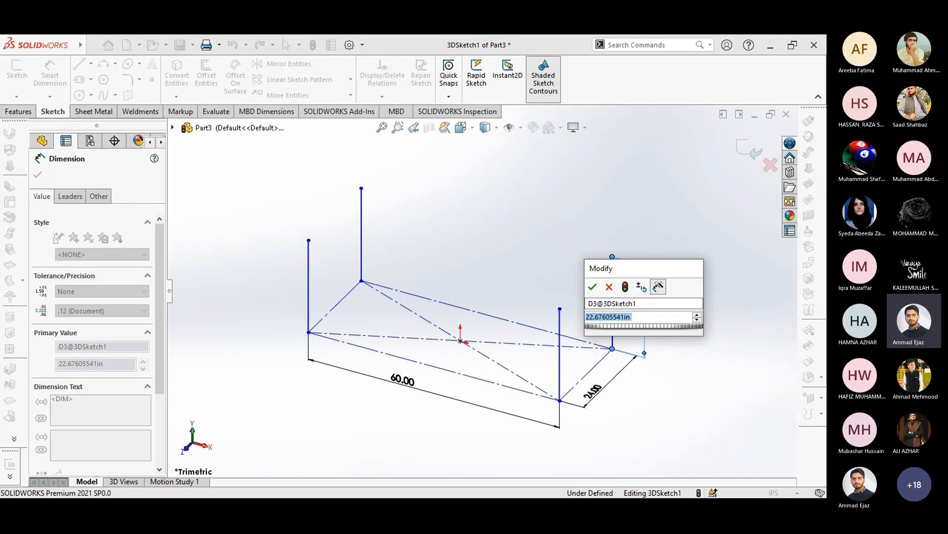
type("2")
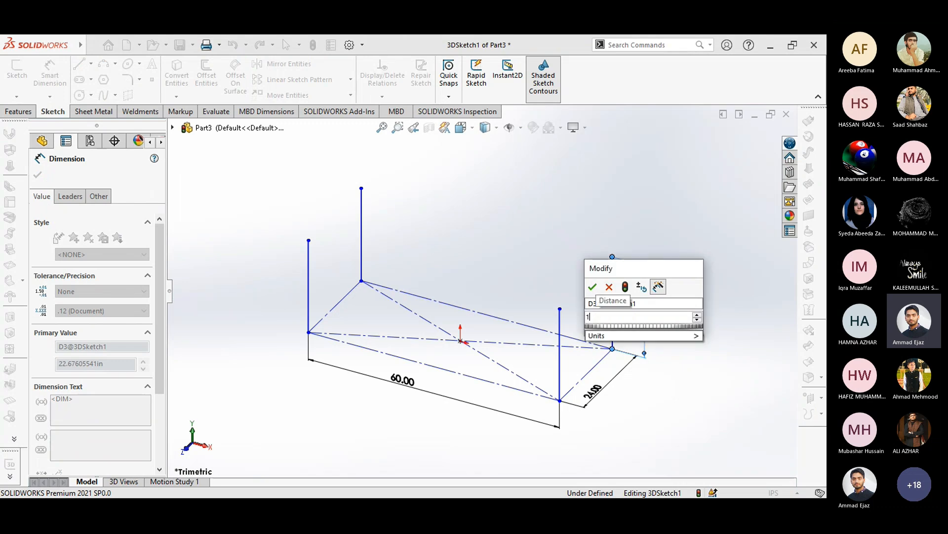
type("4")
key("Return")
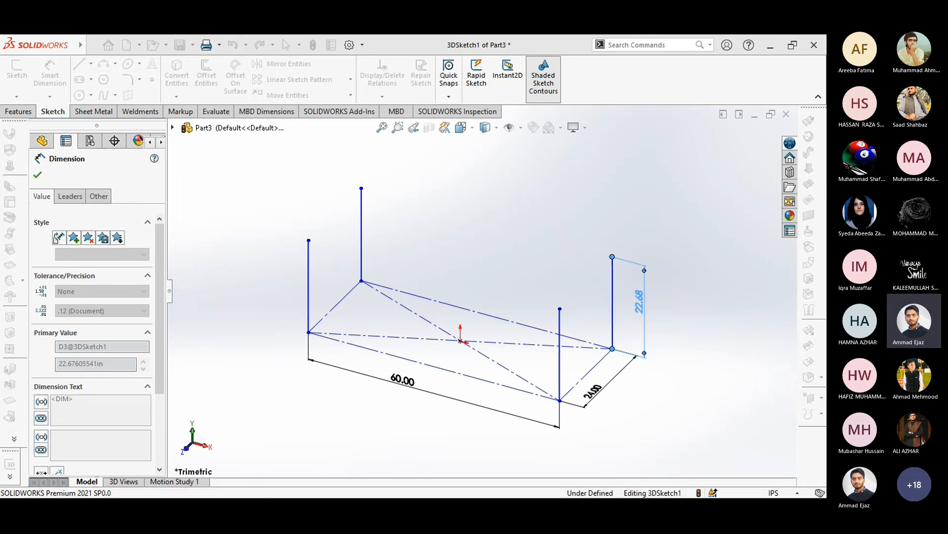
right_click(448, 134)
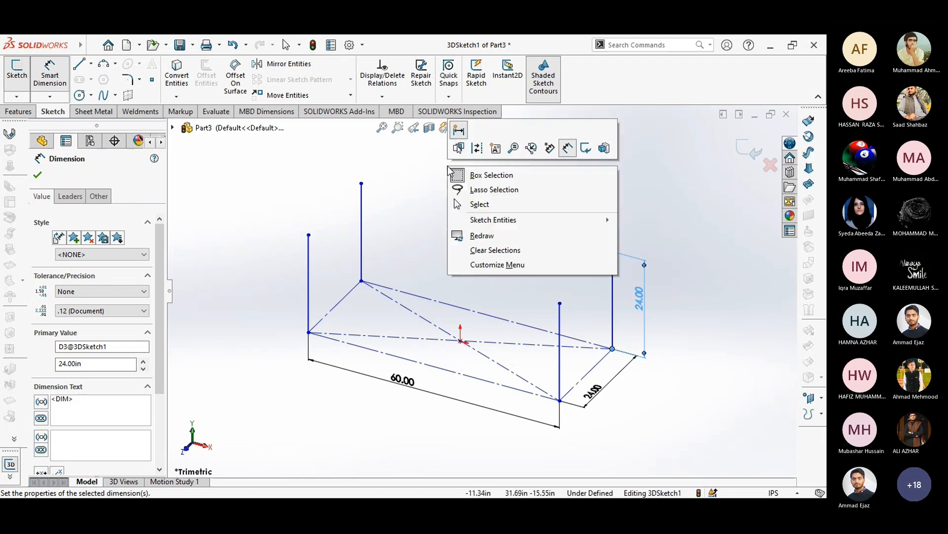
left_click(474, 203)
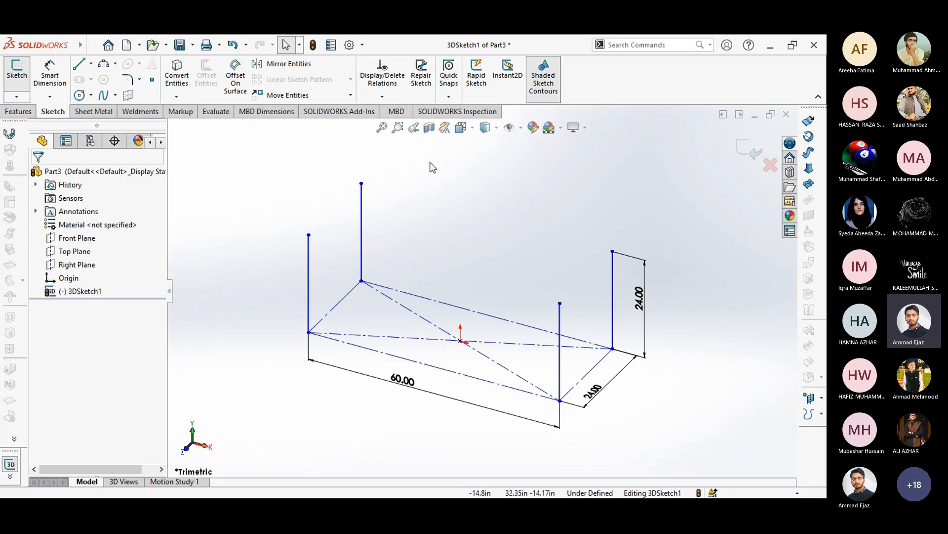
Draw a corner rectangle in the ZX plane between opposite tops of the vertical lines, then exit the 3D sketch
right_click_drag(431, 166, 438, 216)
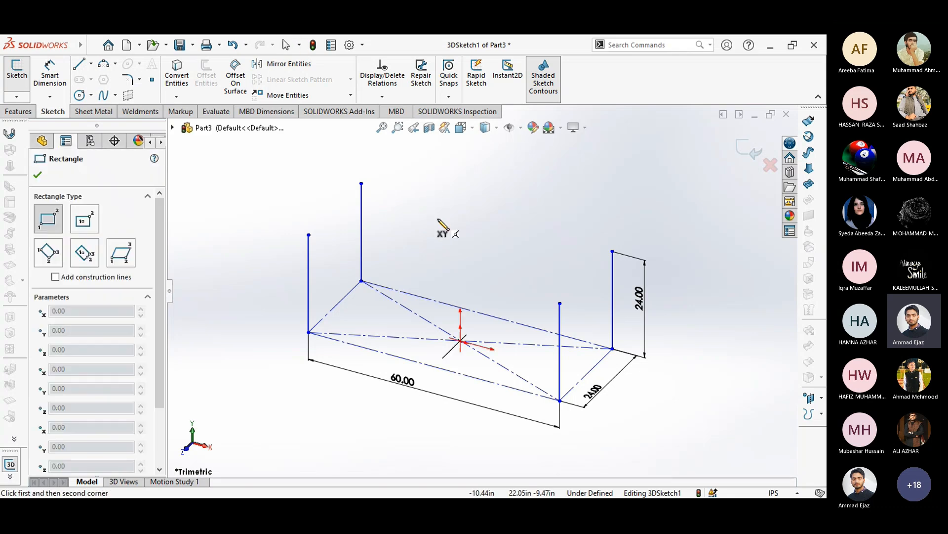
left_click(310, 235)
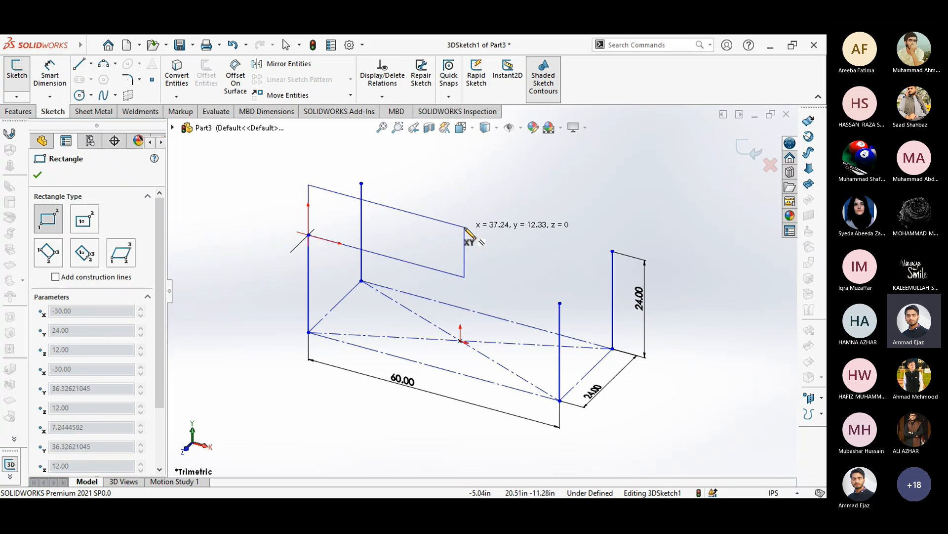
key("Tab")
key("Tab")
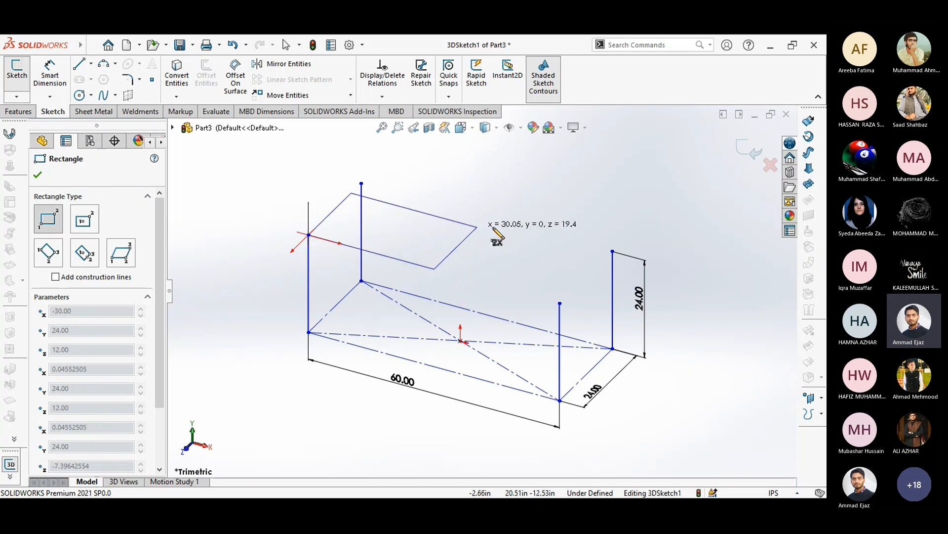
left_click(612, 251)
right_click(548, 204)
left_click(566, 209)
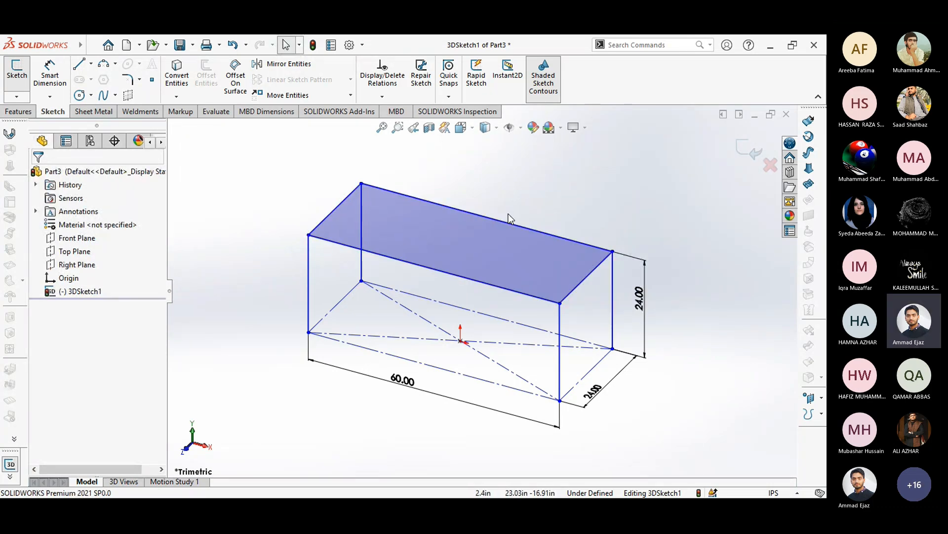
middle_click_drag(537, 265, 523, 273, "ctrl")
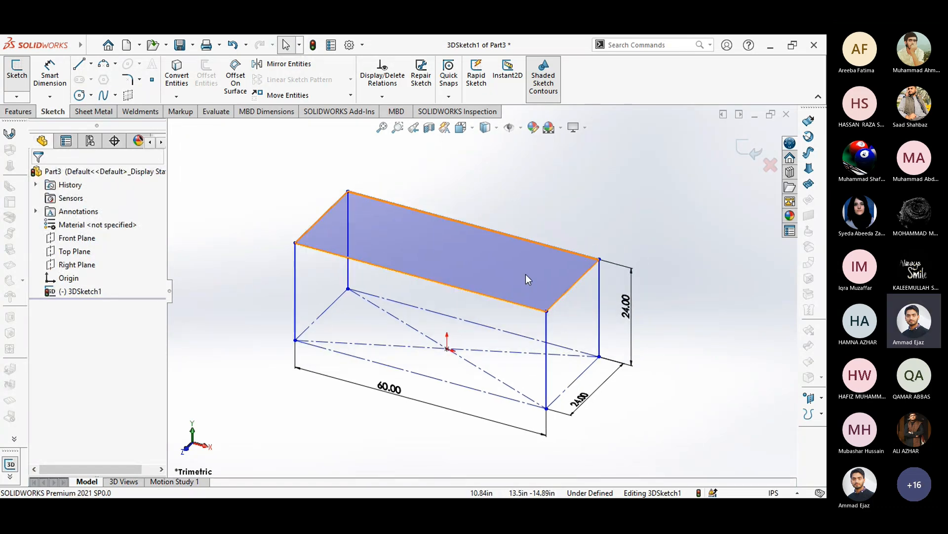
left_click(745, 150)
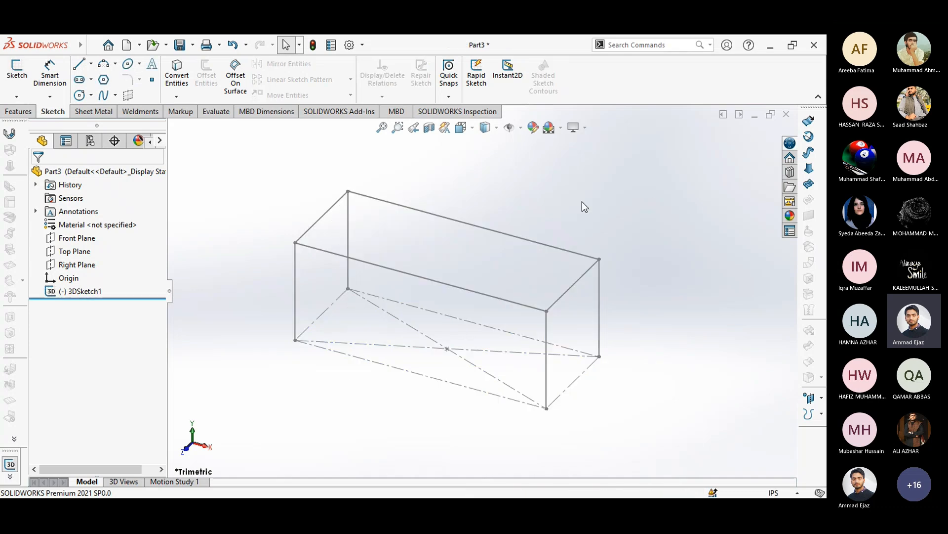
Start a Structural Member using the ANSI standard and the tube square type, and check the available sizes
left_click(143, 115)
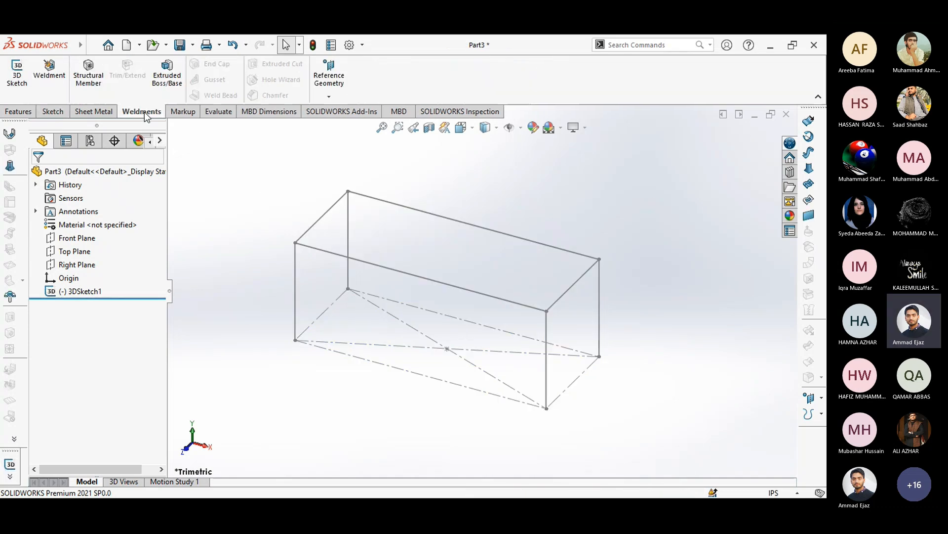
left_click(88, 98)
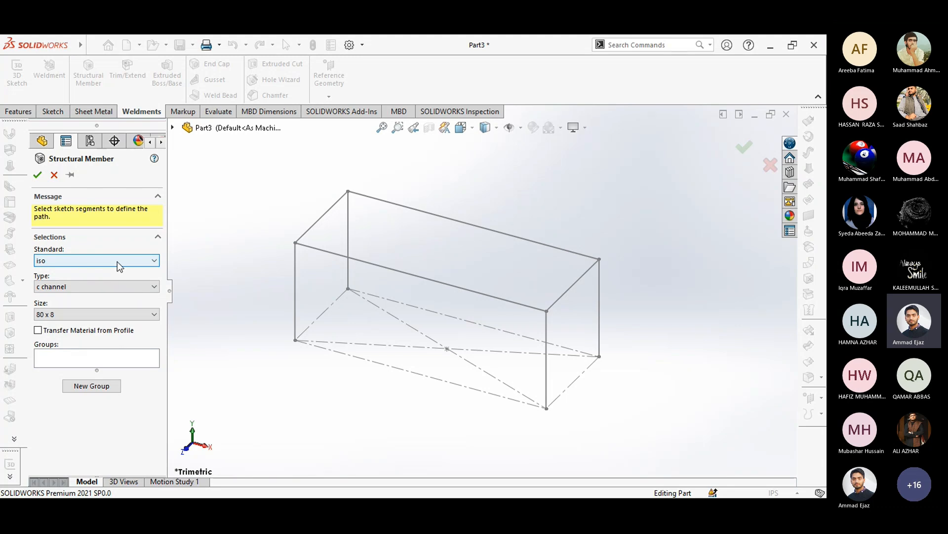
left_click(77, 260)
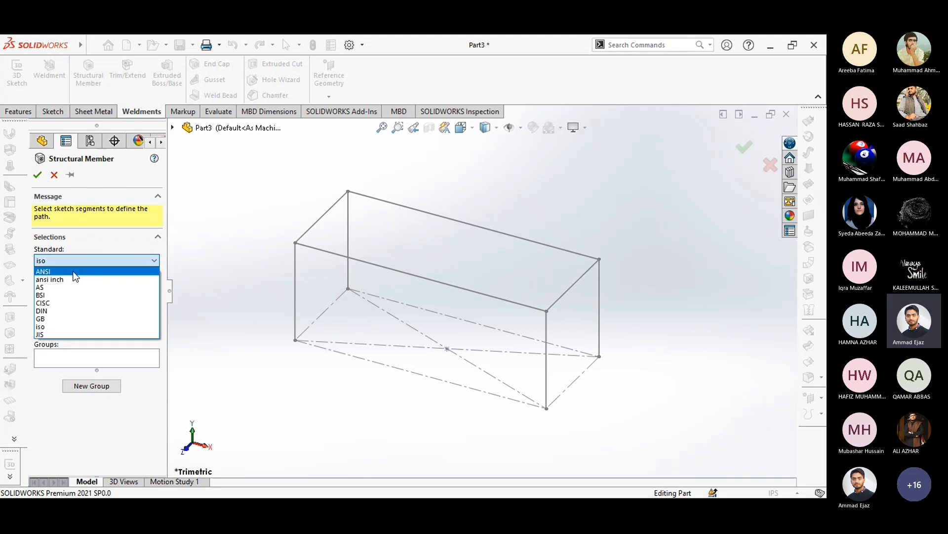
left_click(75, 272)
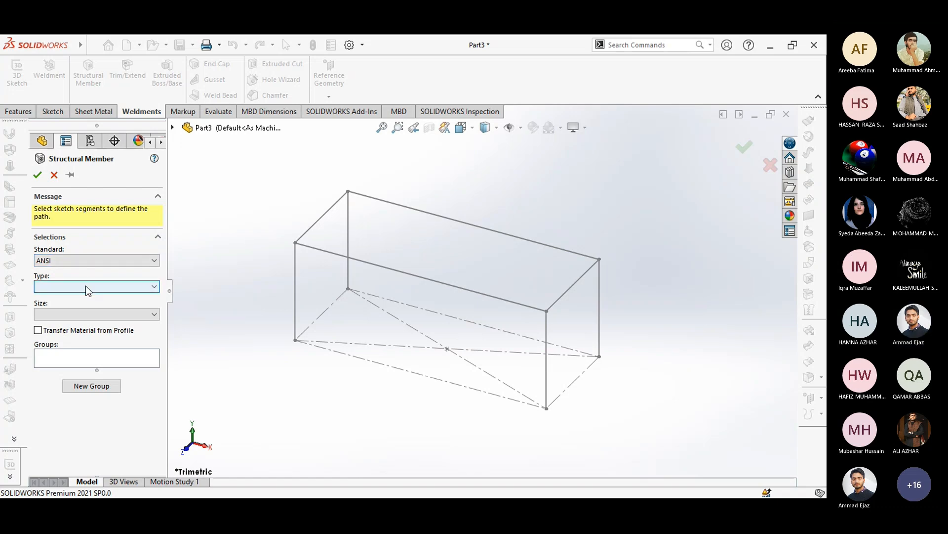
left_click(85, 285)
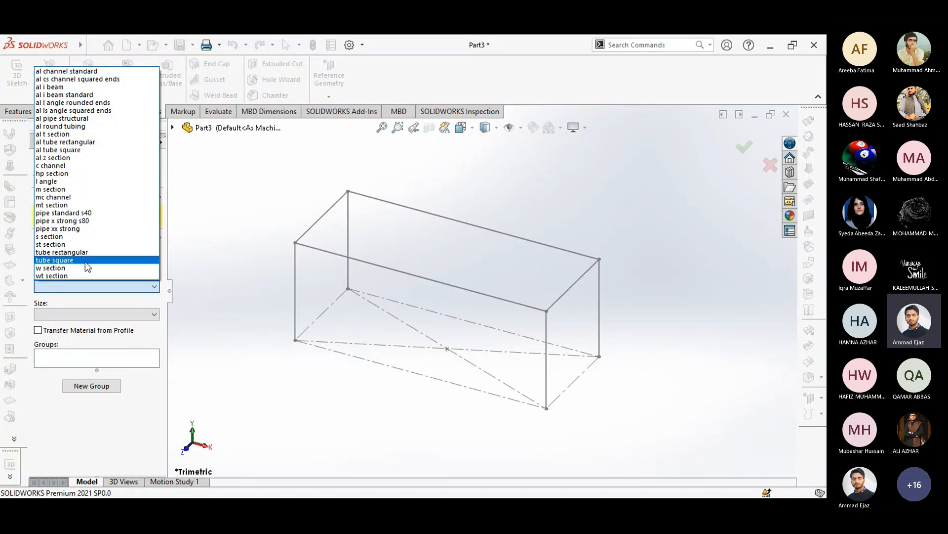
left_click(85, 262)
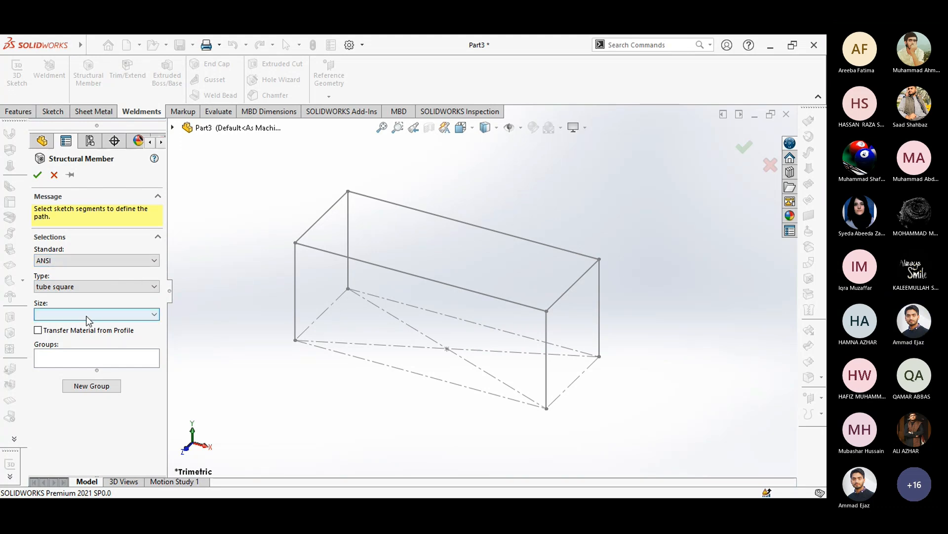
left_click(60, 315)
left_click(60, 315)
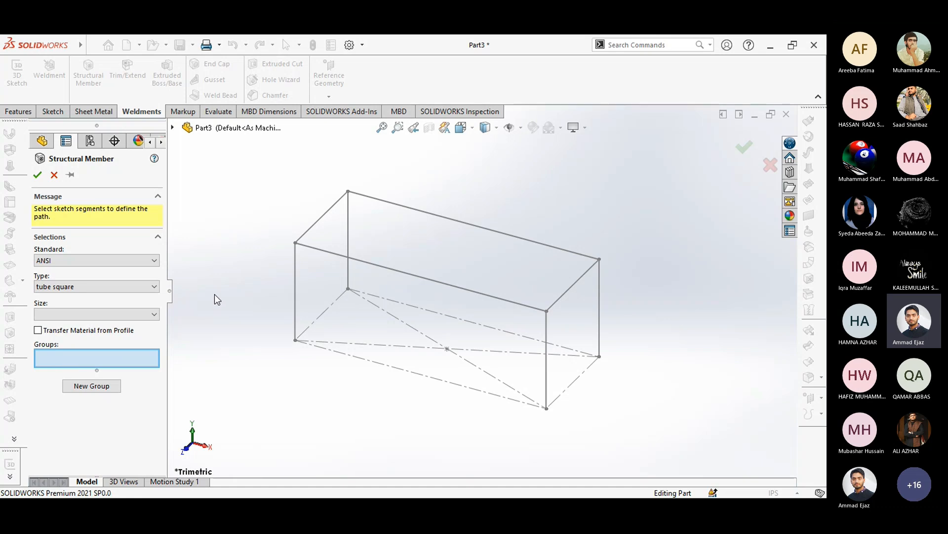
Select the four lines of the upper rectangle as the path of the square tube group, with a profile size chosen
left_click(312, 233)
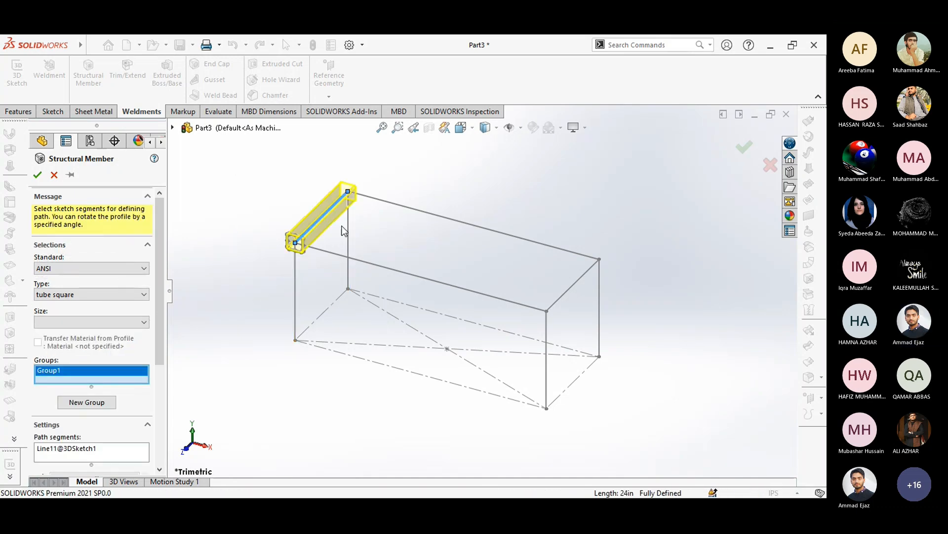
scroll(330, 225, "down", 3)
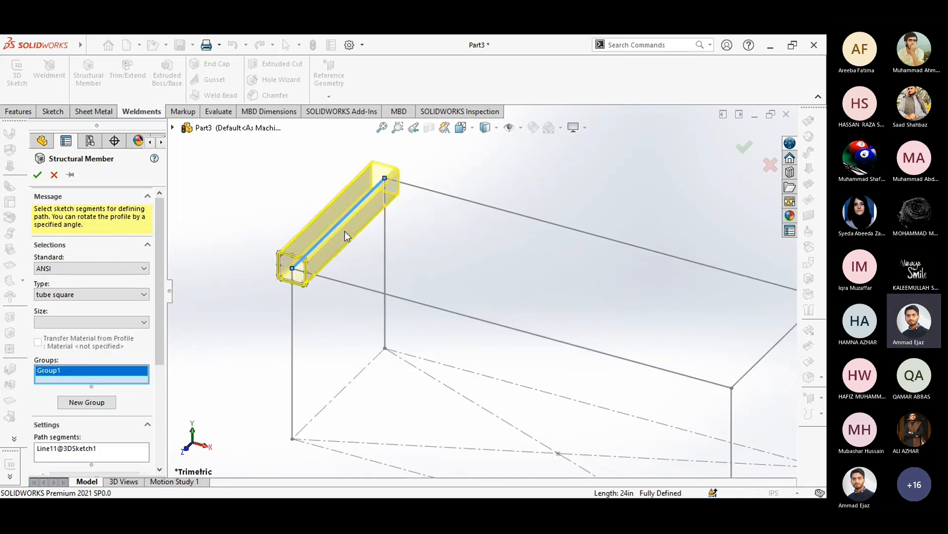
left_click(127, 321)
left_click(127, 320)
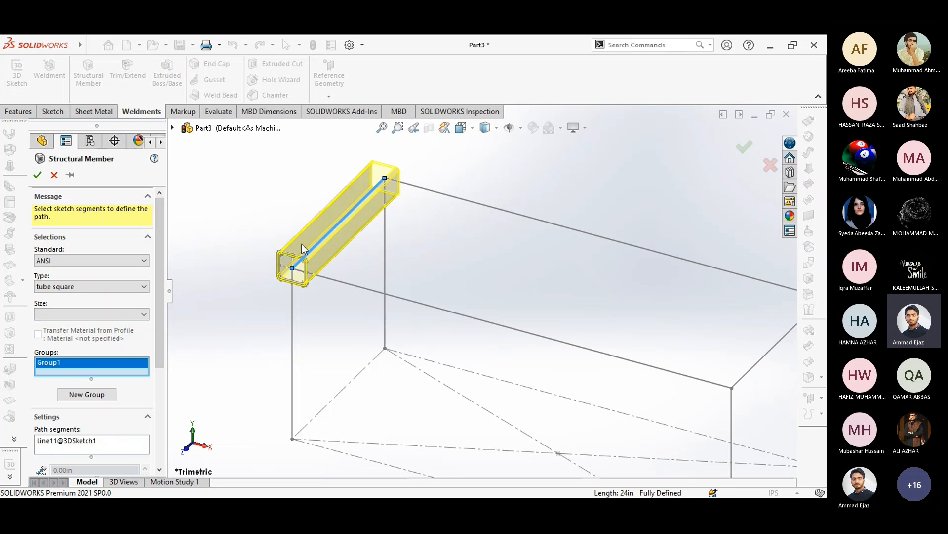
scroll(666, 298, "up", 1)
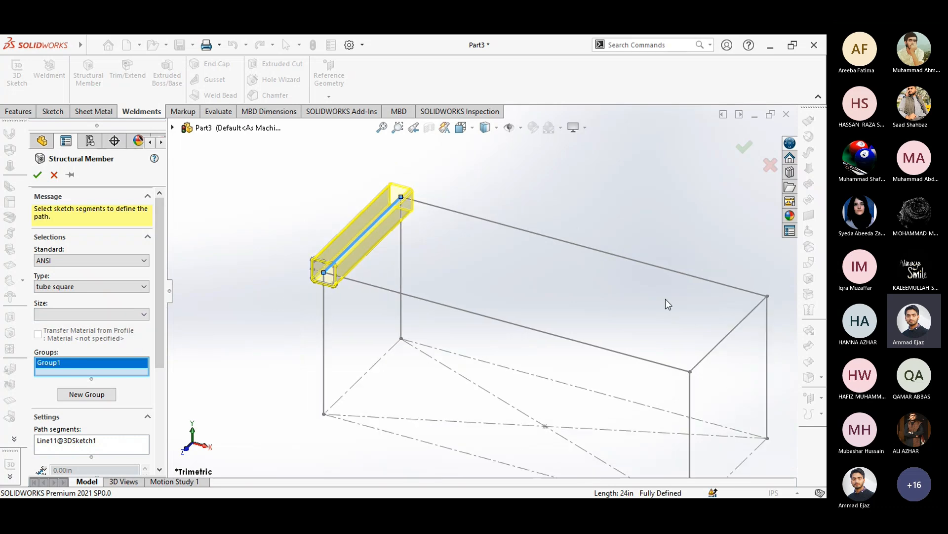
middle_click_drag(624, 308, 587, 299, "ctrl")
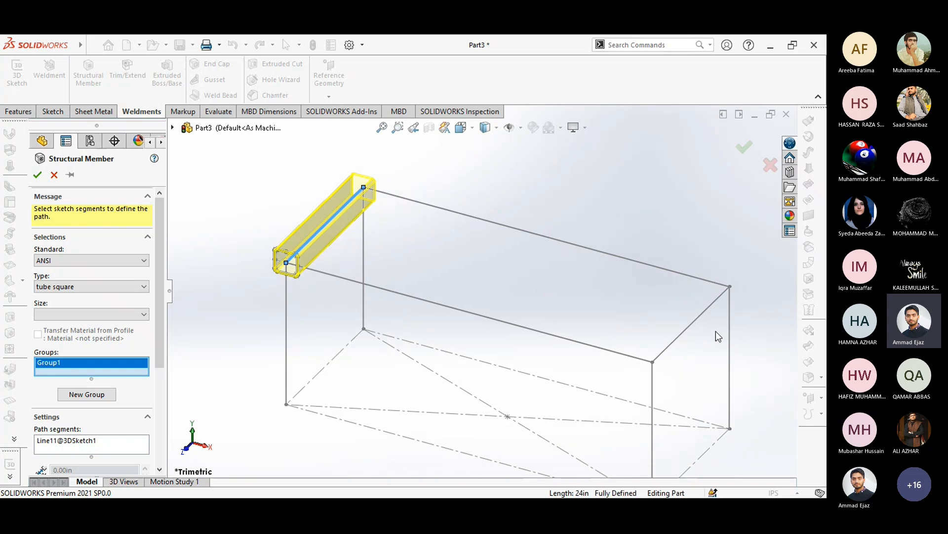
left_click(410, 205)
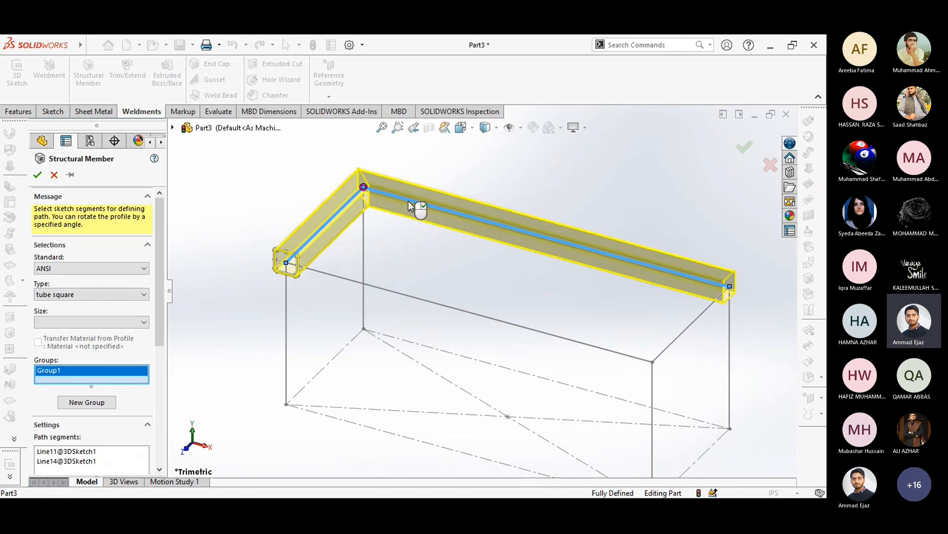
left_click(694, 322)
left_click(582, 343)
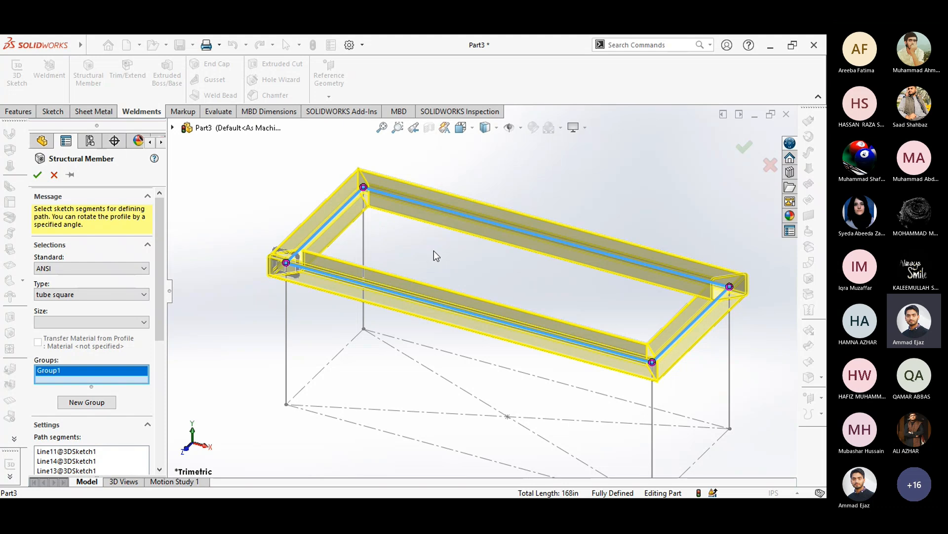
Try the End Butt1 and End Butt2 corner treatments in the top view, then return to End Miter
key("ctrl+5")
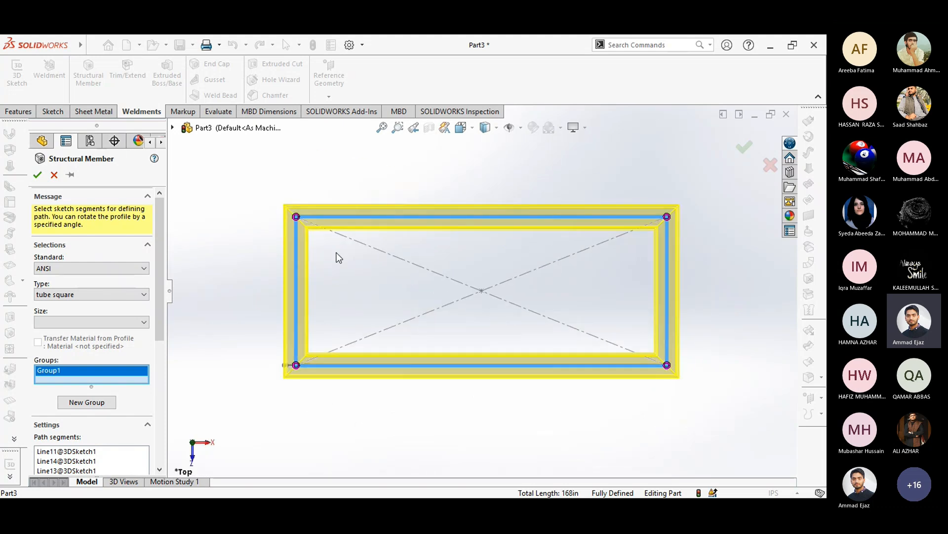
scroll(309, 224, "down", 5)
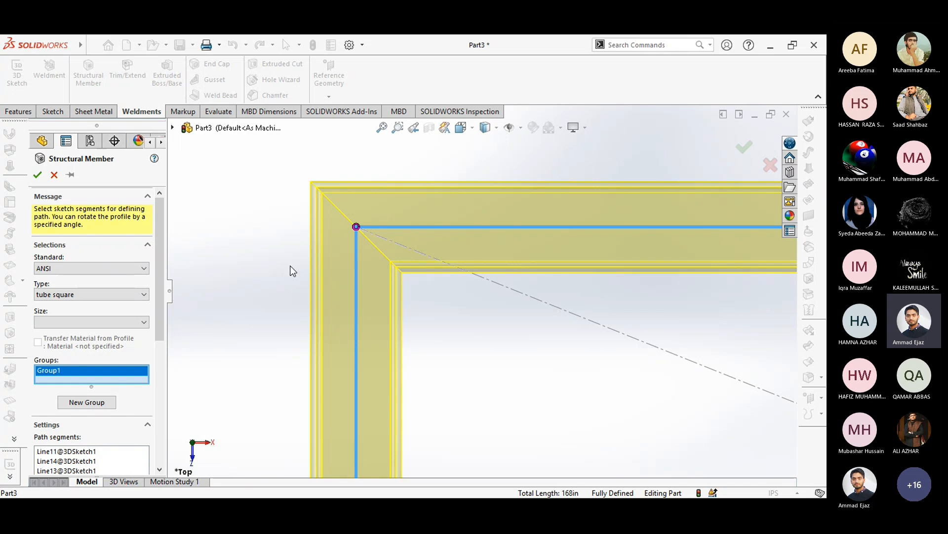
left_click_drag(156, 253, 155, 349)
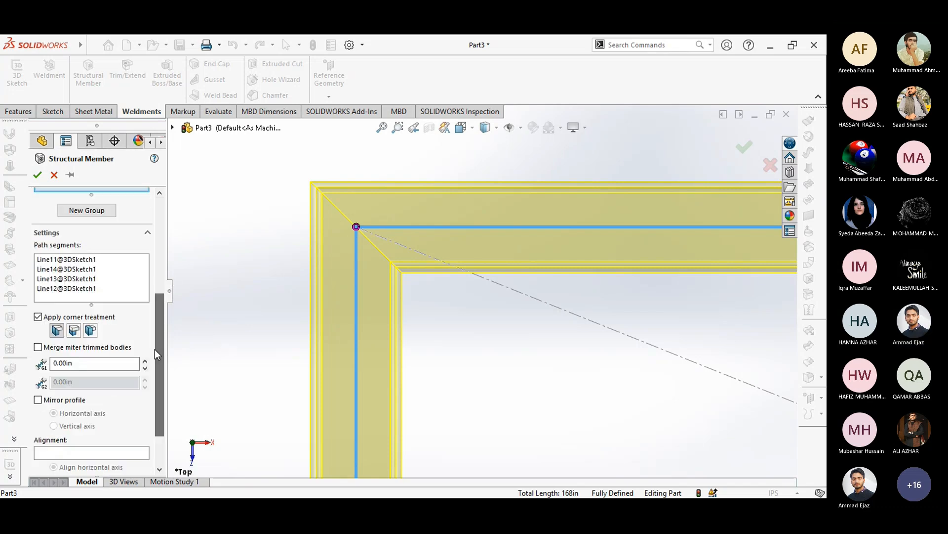
left_click(57, 332)
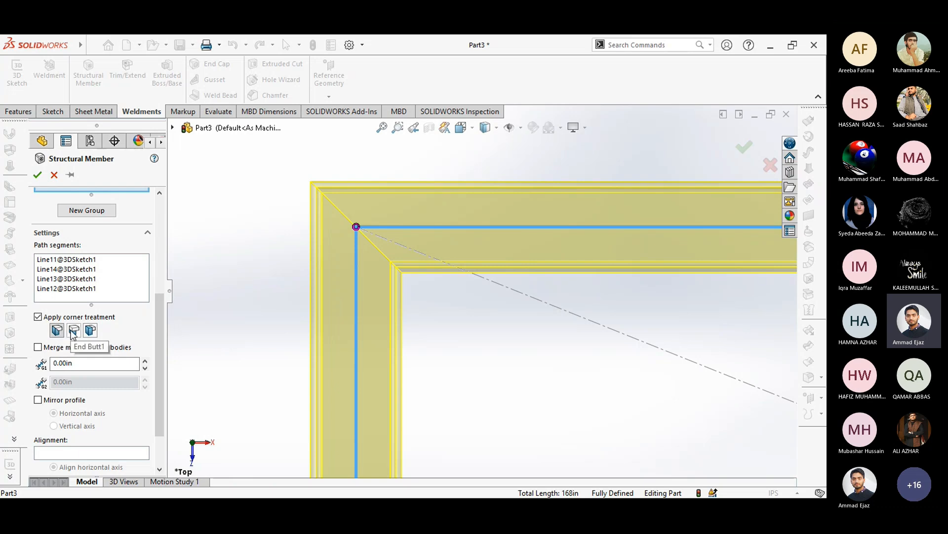
left_click(74, 330)
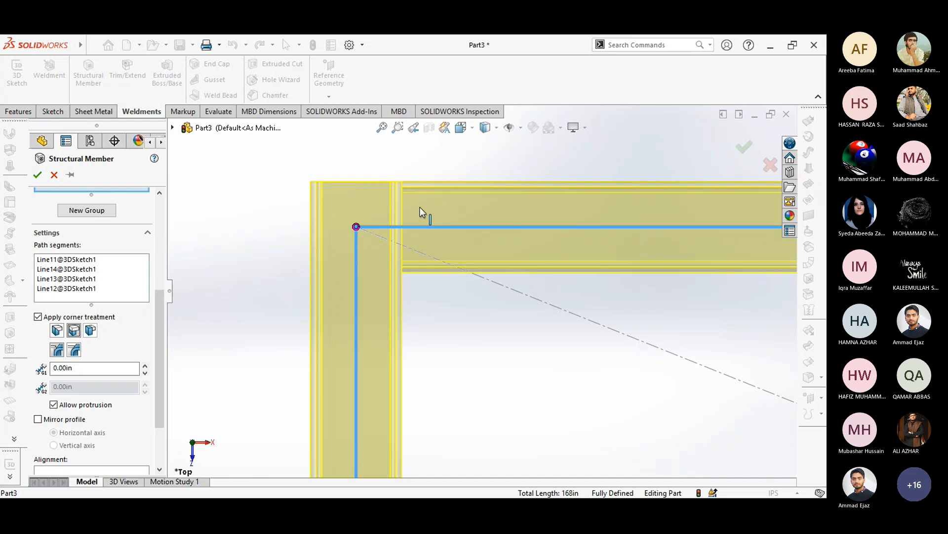
scroll(416, 255, "up", 2)
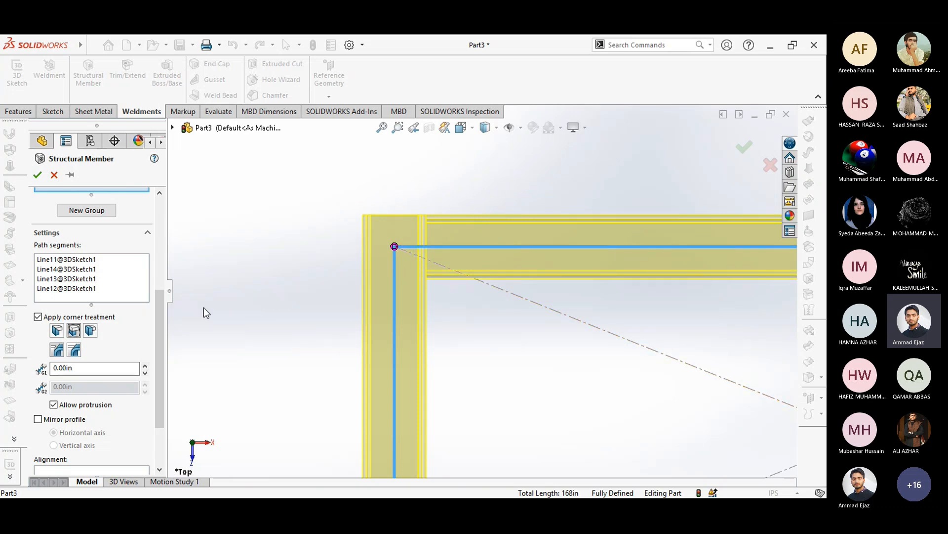
left_click(90, 330)
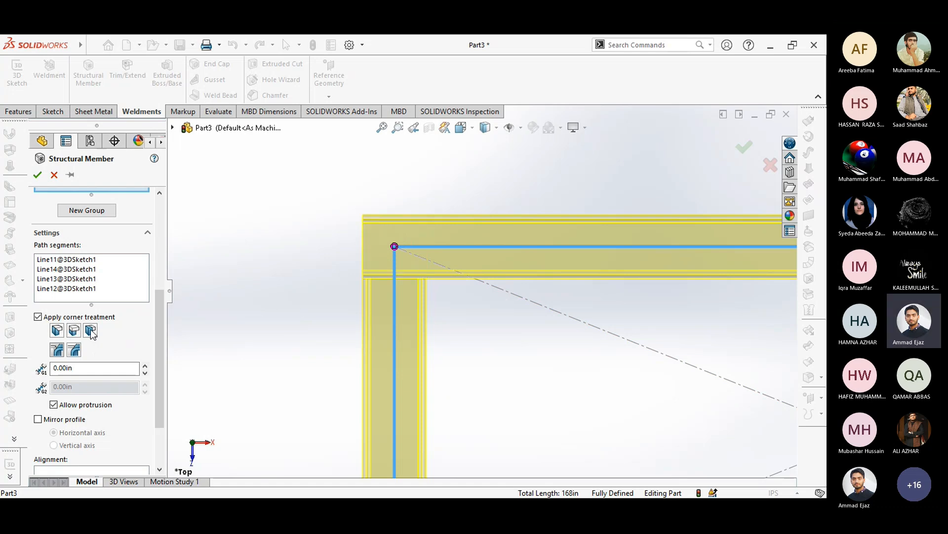
left_click(57, 330)
scroll(396, 258, "up", 3)
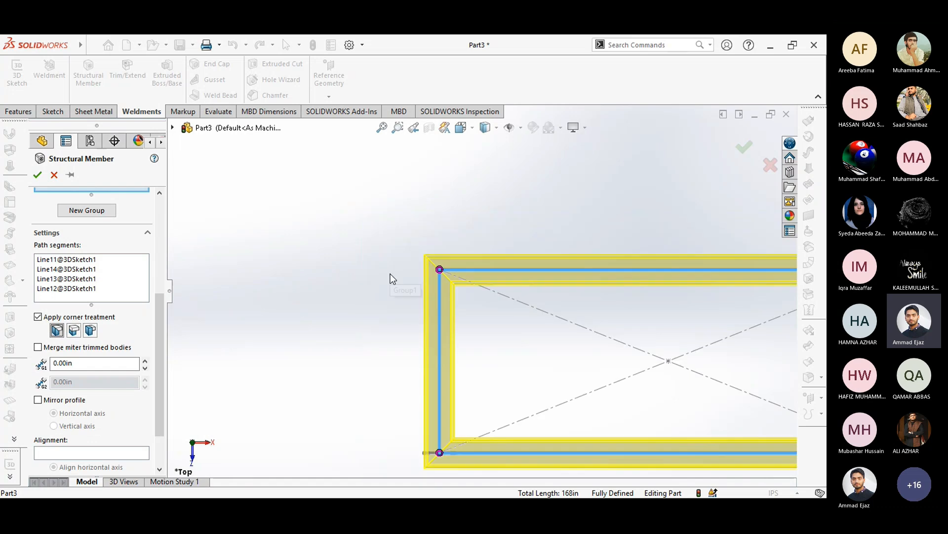
Try to accept the square tube member and reselect its size, then cancel the Structural Member command
left_click(38, 174)
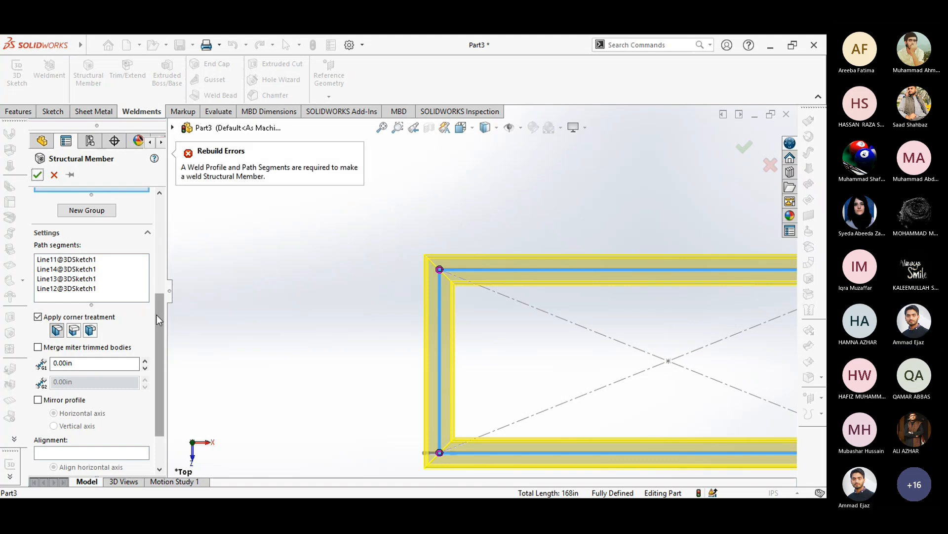
left_click_drag(152, 324, 160, 244)
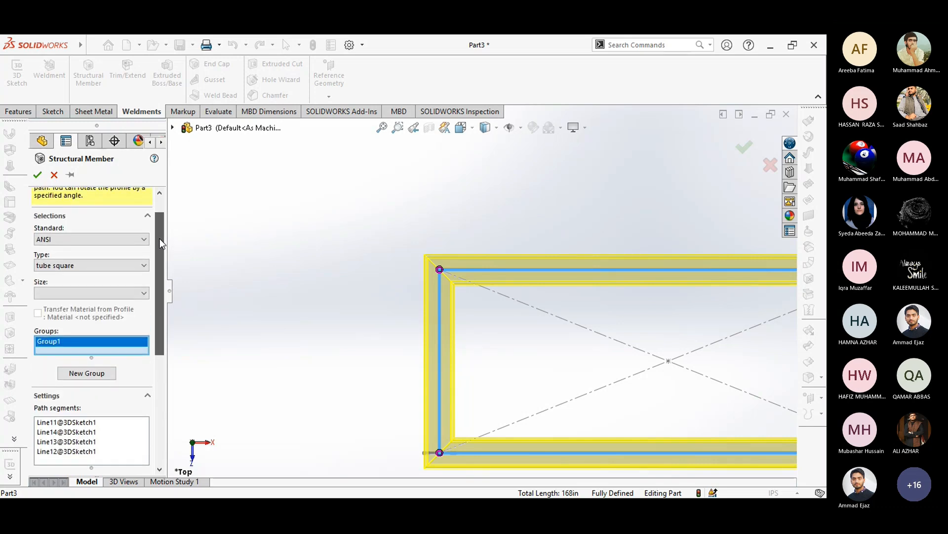
left_click(142, 292)
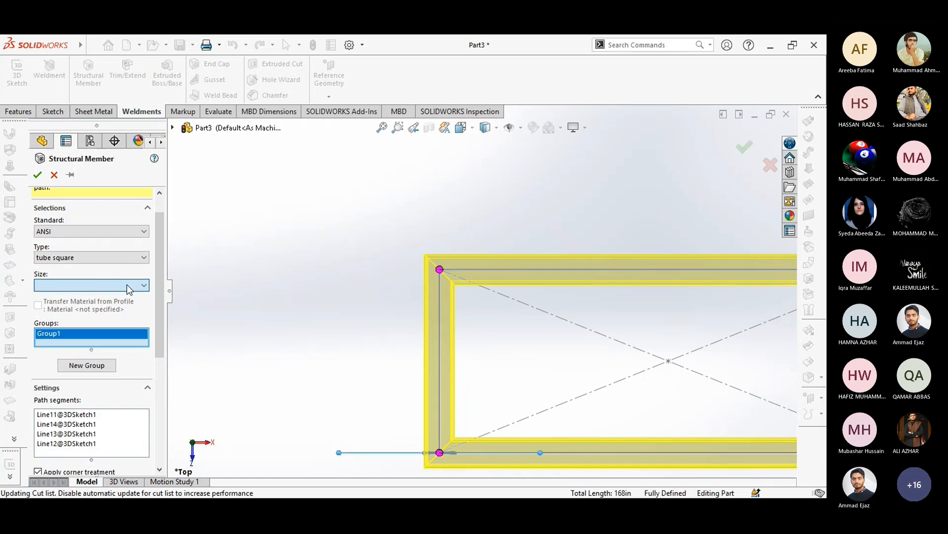
left_click(127, 285)
left_click(127, 285)
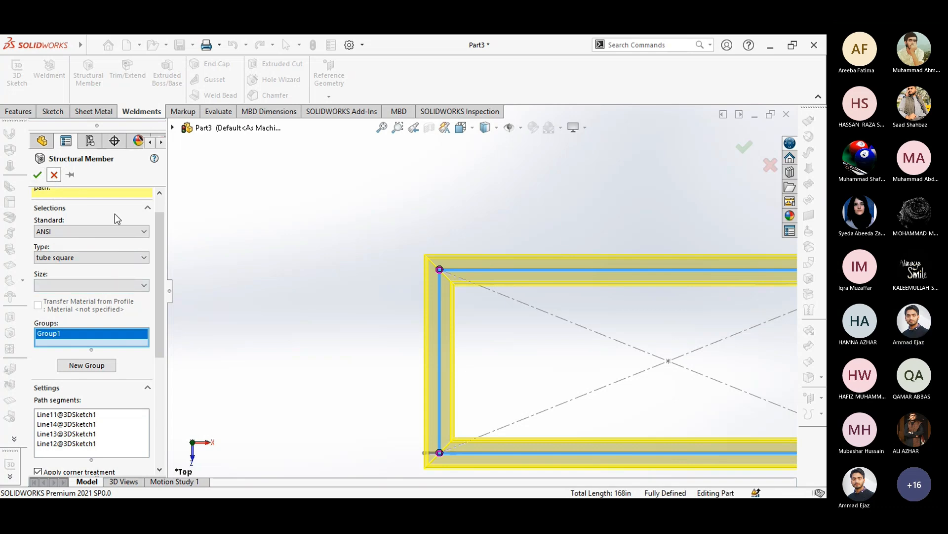
left_click(54, 174)
left_click(184, 231)
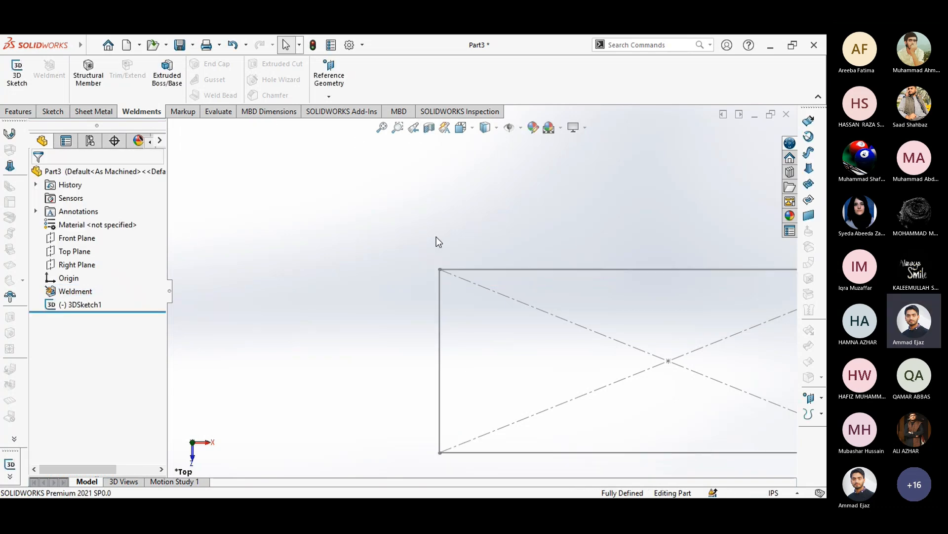
Restart Structural Member in the isometric view using the ANSI standard and the tube square type
key("space")
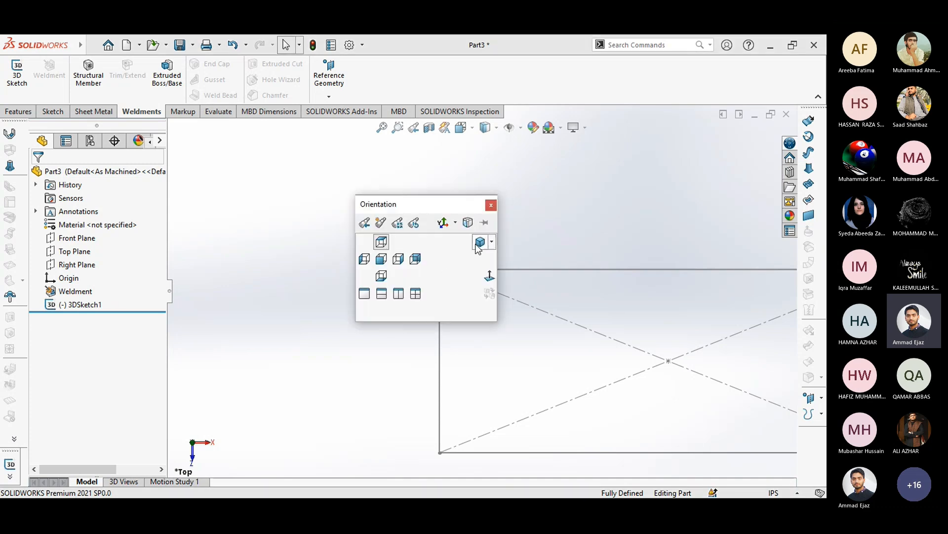
left_click(478, 244)
left_click(89, 74)
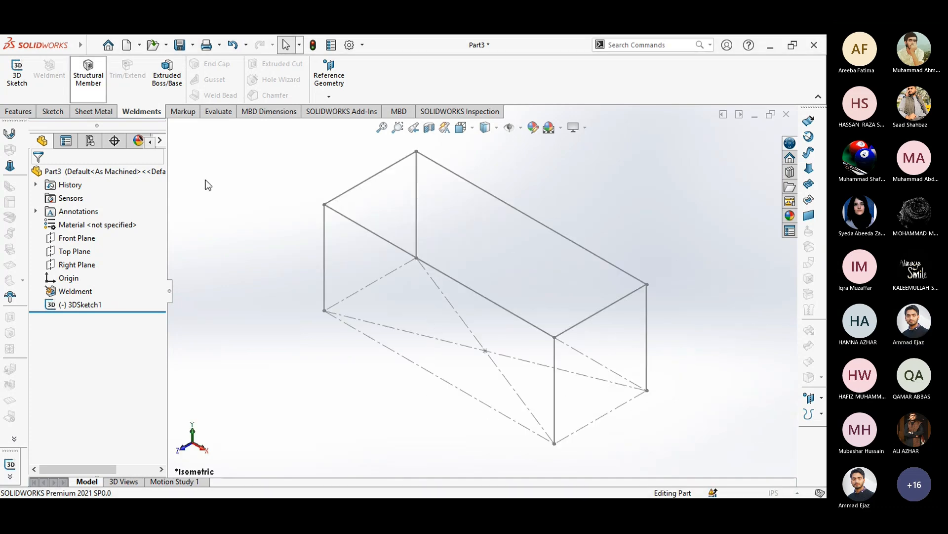
left_click(80, 258)
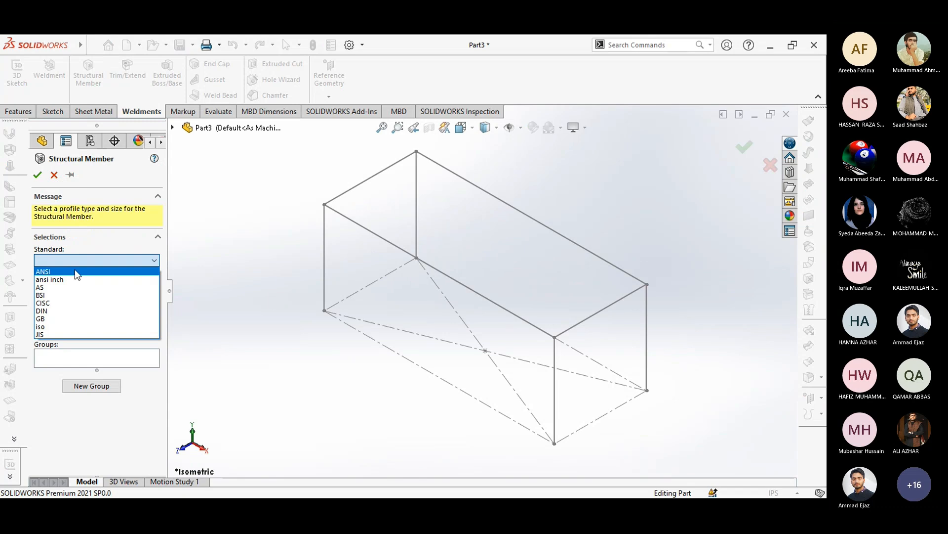
left_click(69, 279)
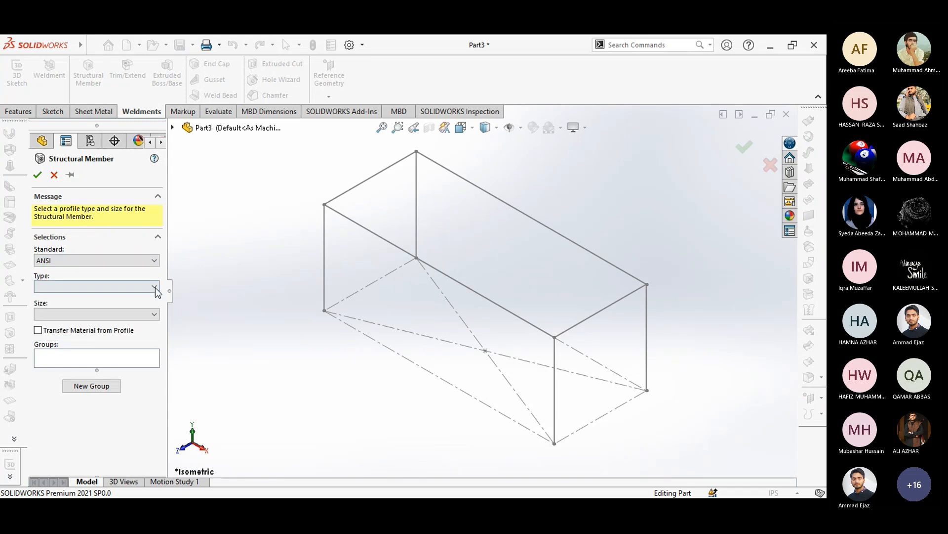
left_click(103, 288)
left_click(66, 260)
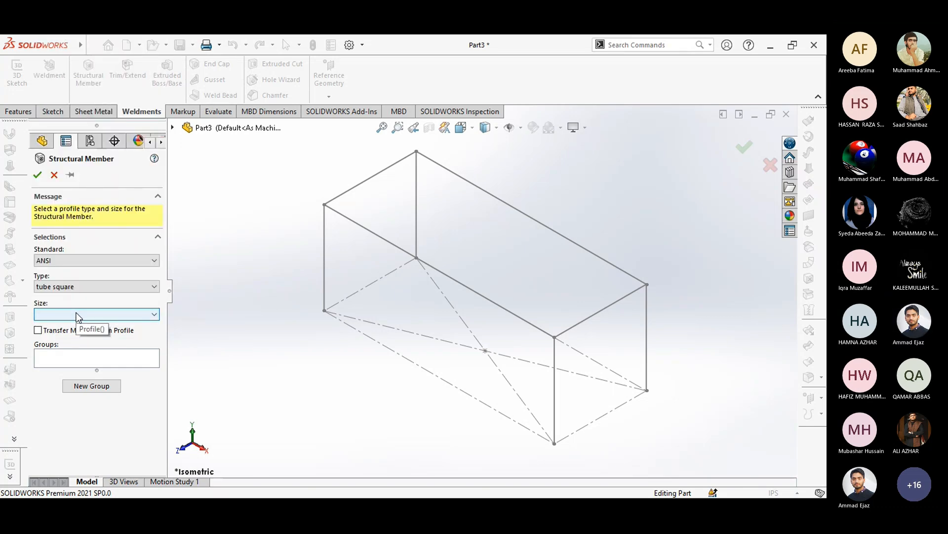
Change the profile to w section, size W6x12, and select the front-left vertical line as the path
left_click(86, 285)
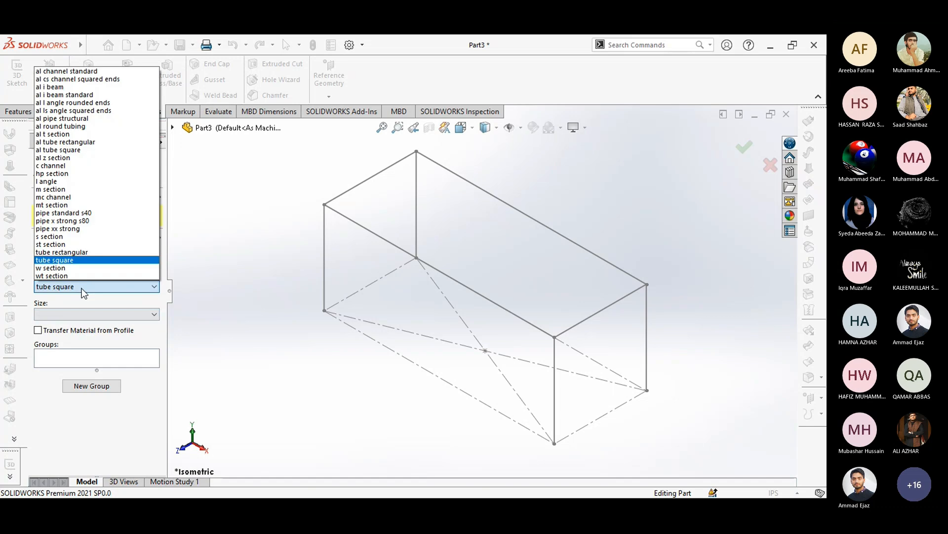
left_click(67, 269)
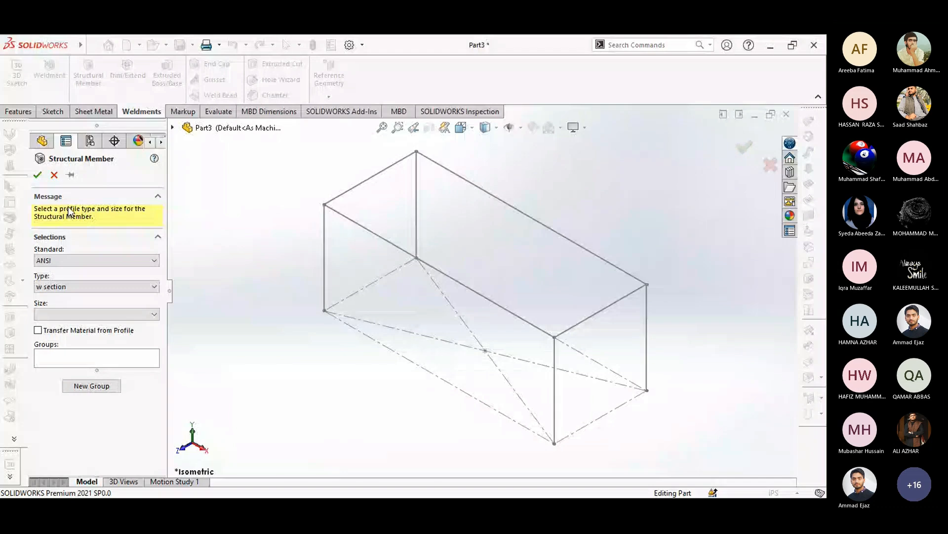
left_click(67, 312)
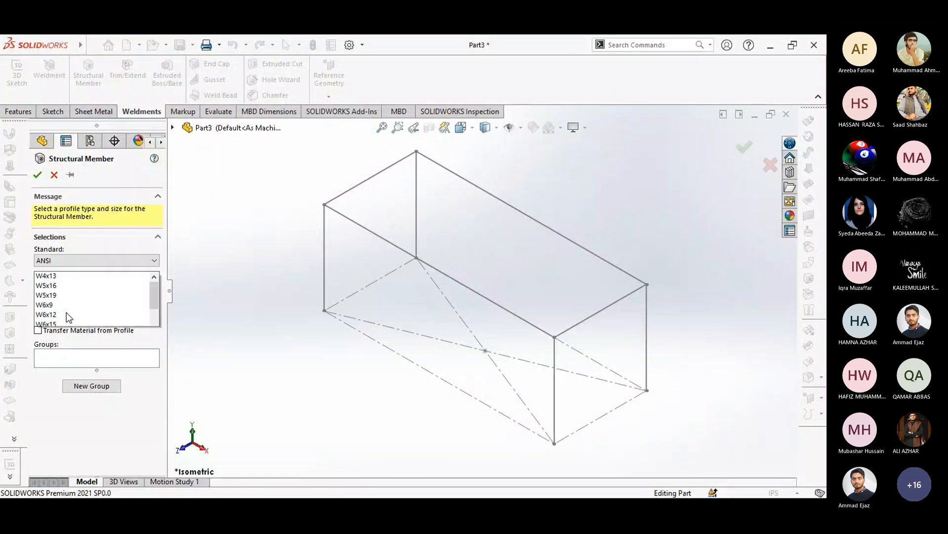
left_click(66, 312)
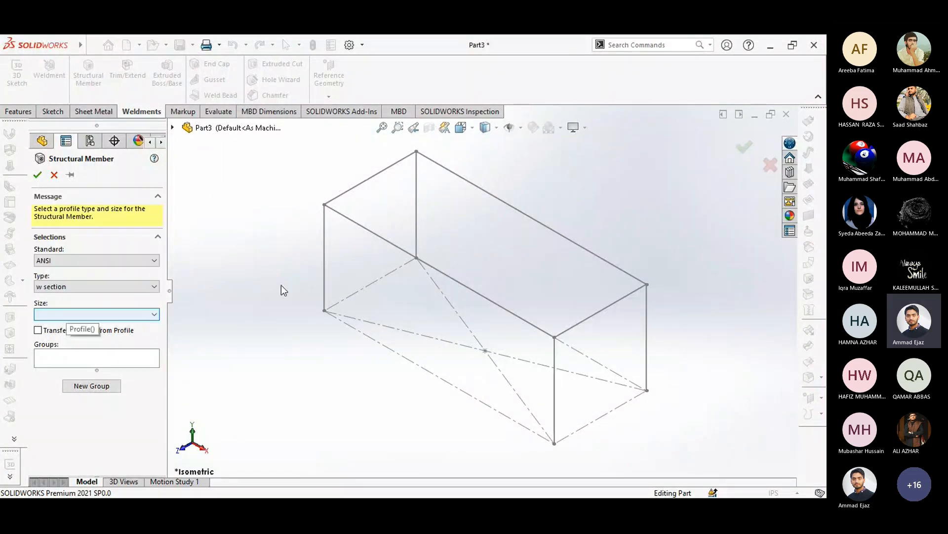
left_click(324, 238)
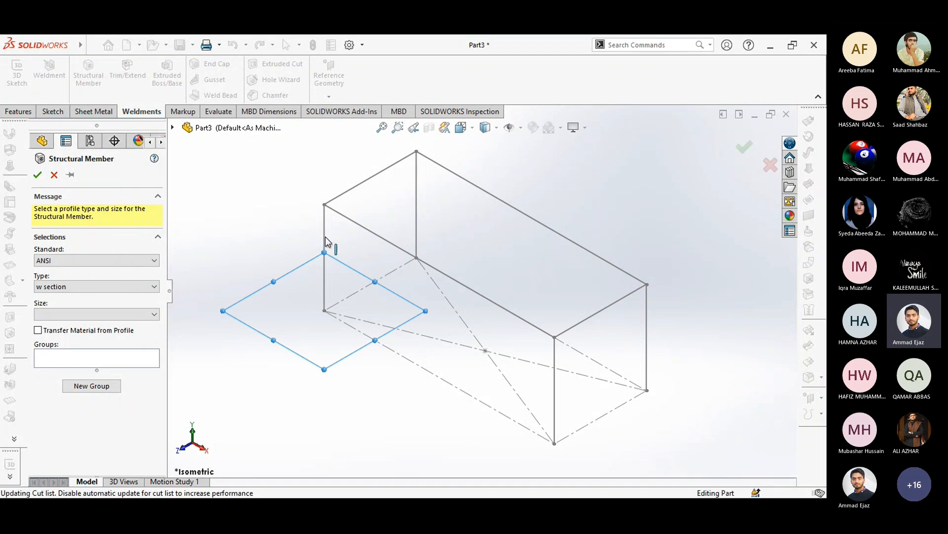
scroll(336, 213, "down", 2)
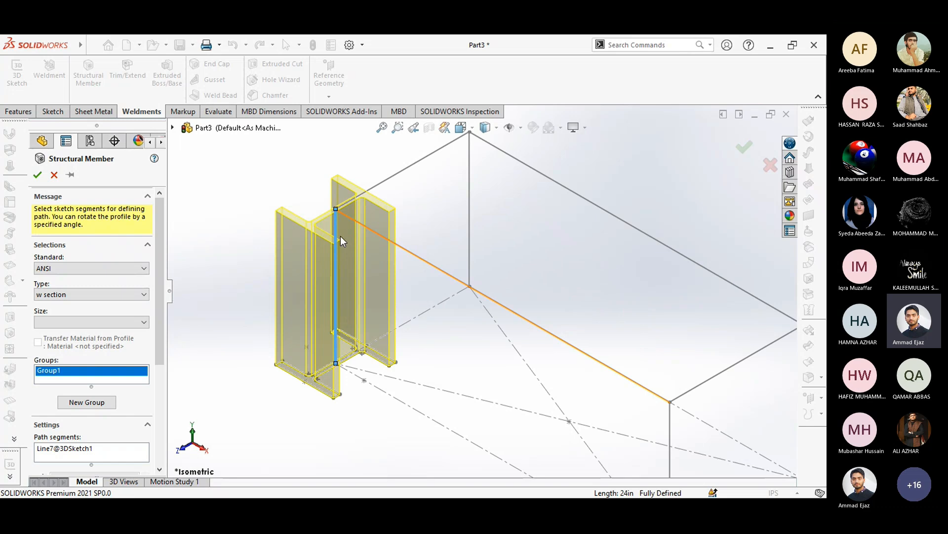
Change the member's profile type to tube rectangular and pick a size for it
left_click(111, 292)
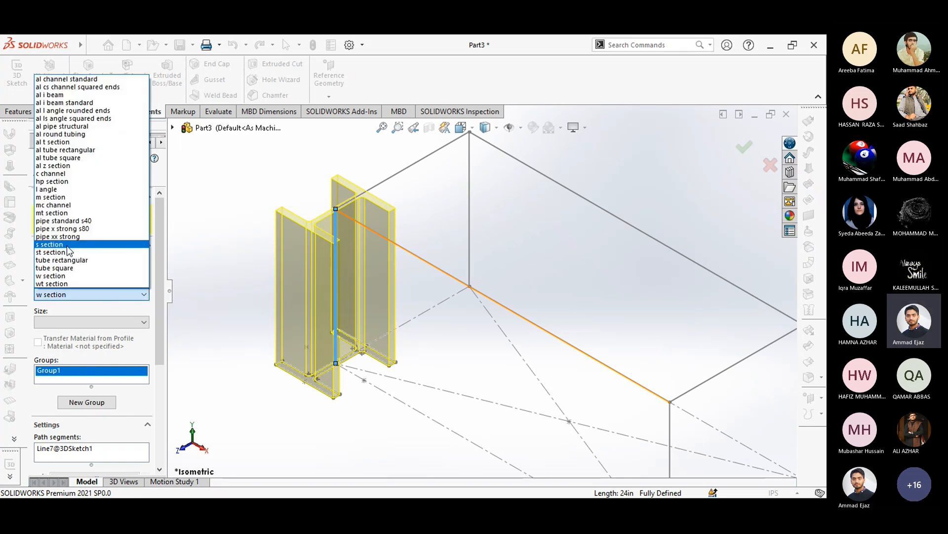
left_click(71, 261)
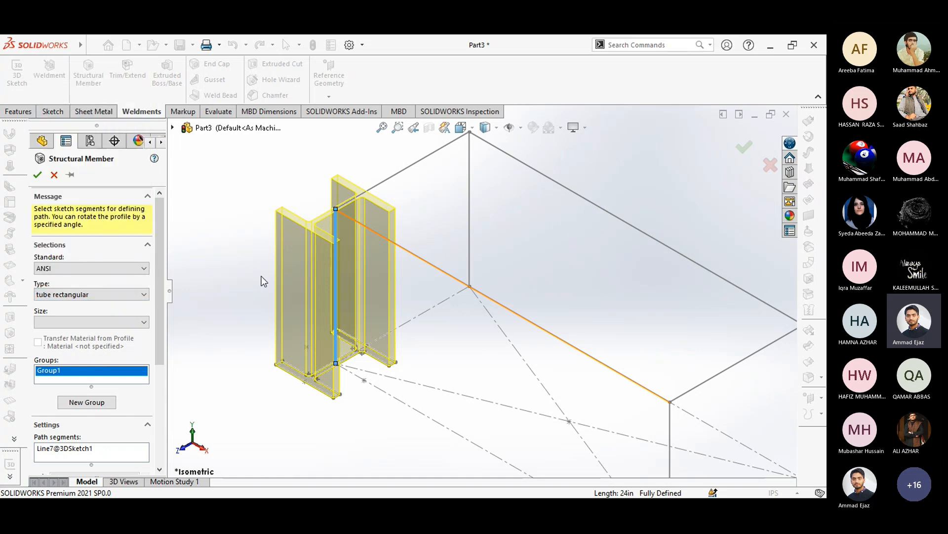
left_click(90, 322)
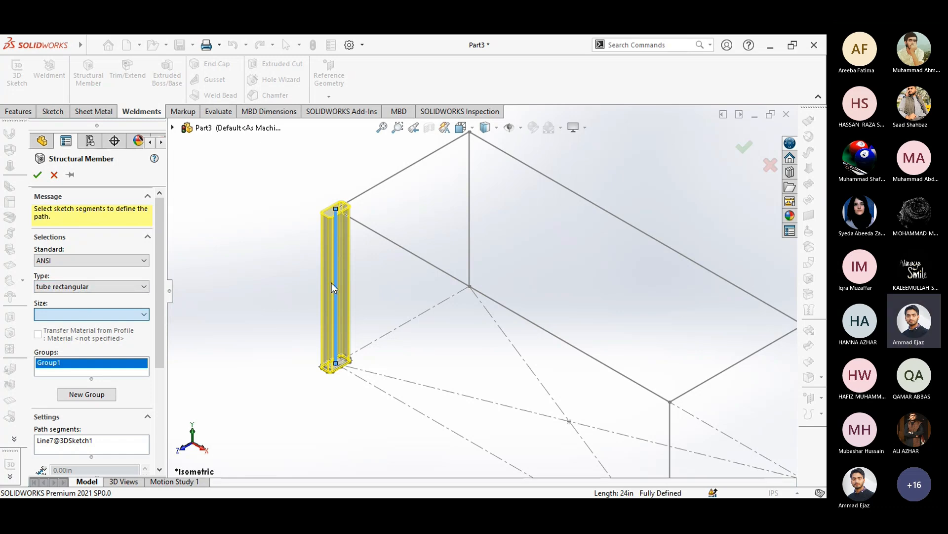
left_click_drag(156, 290, 159, 323)
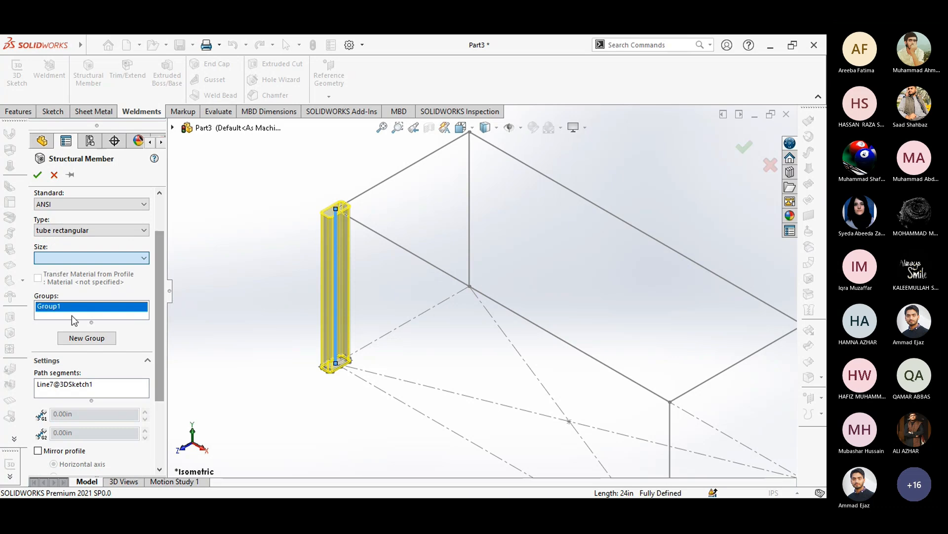
Add a second group to the structural member with the three remaining vertical lines of the frame as its path
scroll(328, 291, "up", 2)
middle_click_drag(372, 296, 328, 280, "ctrl")
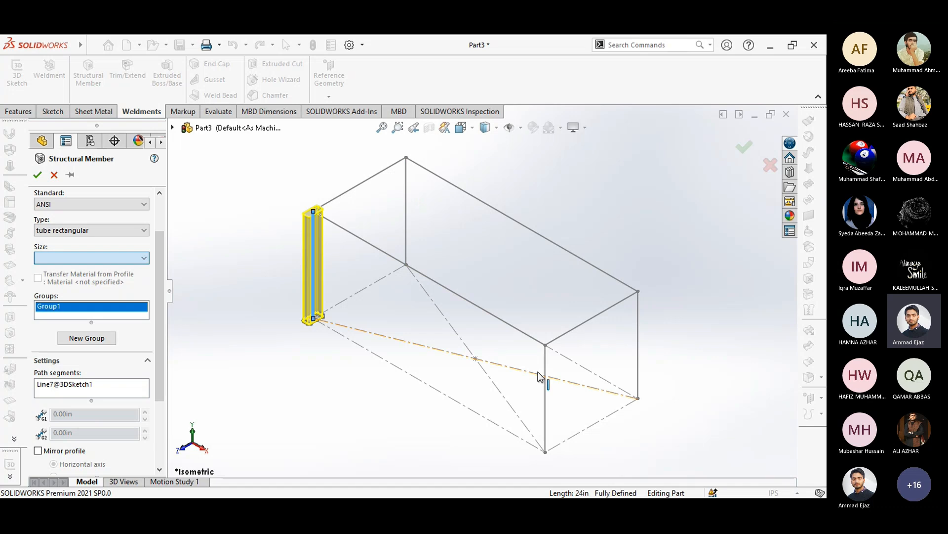
left_click(85, 339)
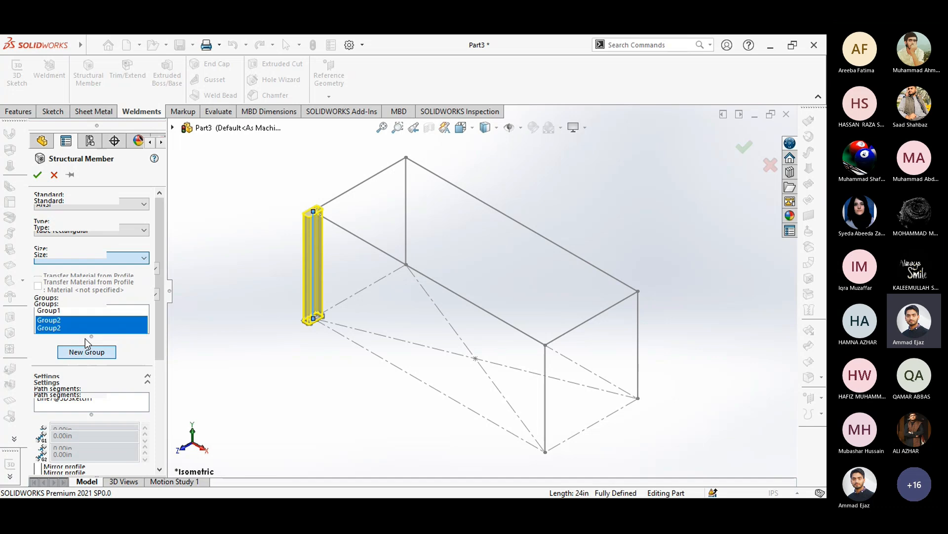
left_click(407, 189)
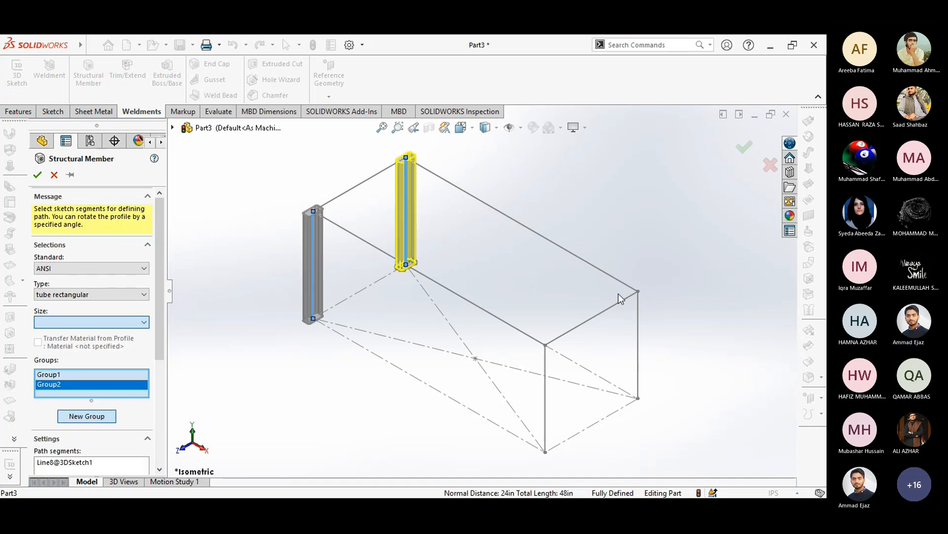
left_click(638, 336)
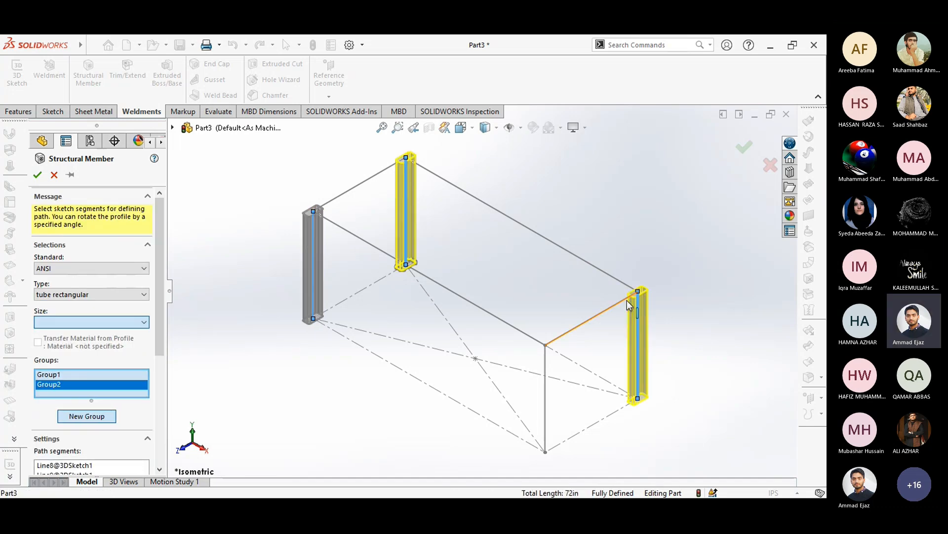
left_click(546, 391)
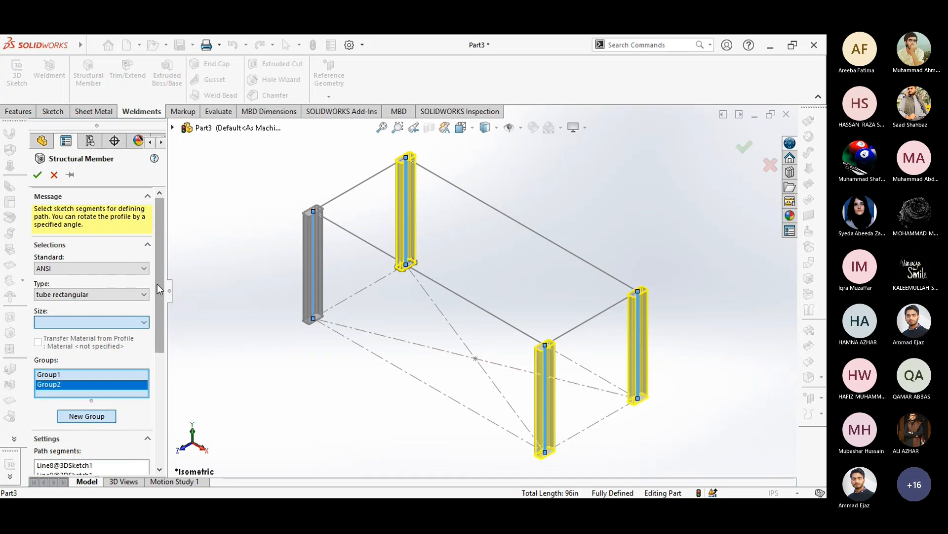
Align the second group's profile to the long construction line along the front of the frame's base
scroll(157, 284, "down", 3)
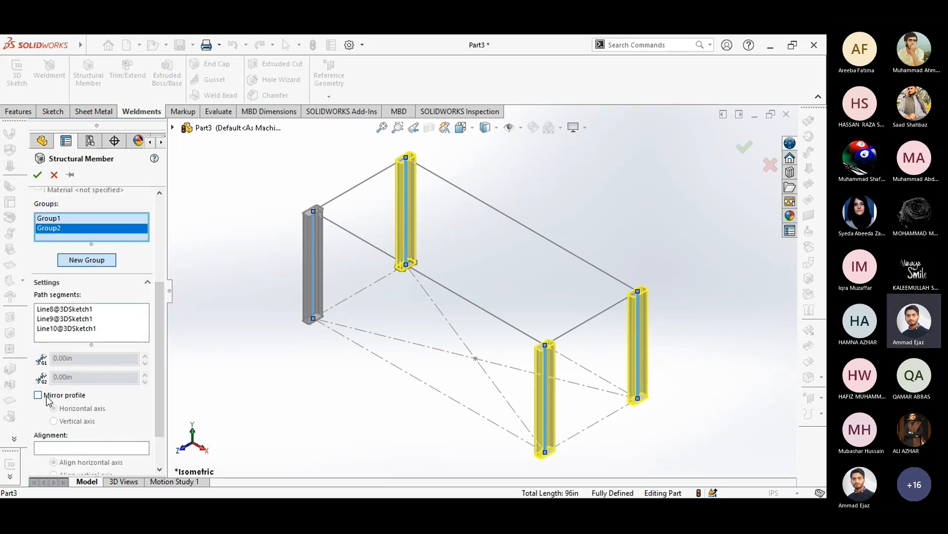
scroll(99, 394, "down", 3)
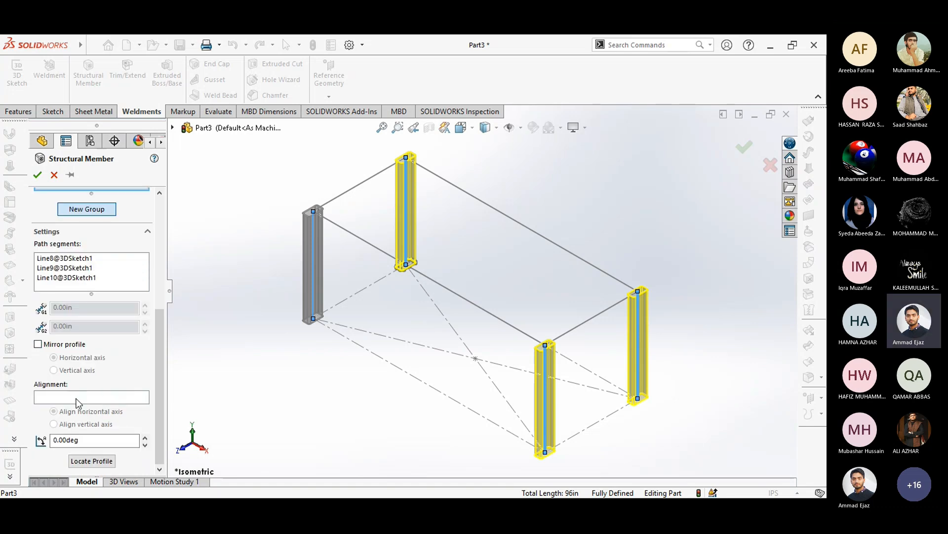
scroll(330, 321, "down", 3)
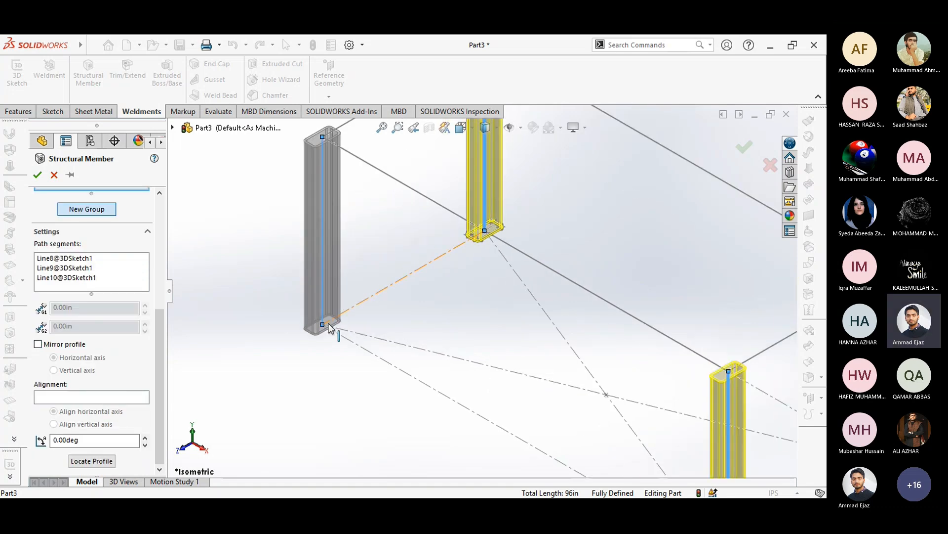
scroll(330, 327, "down", 1)
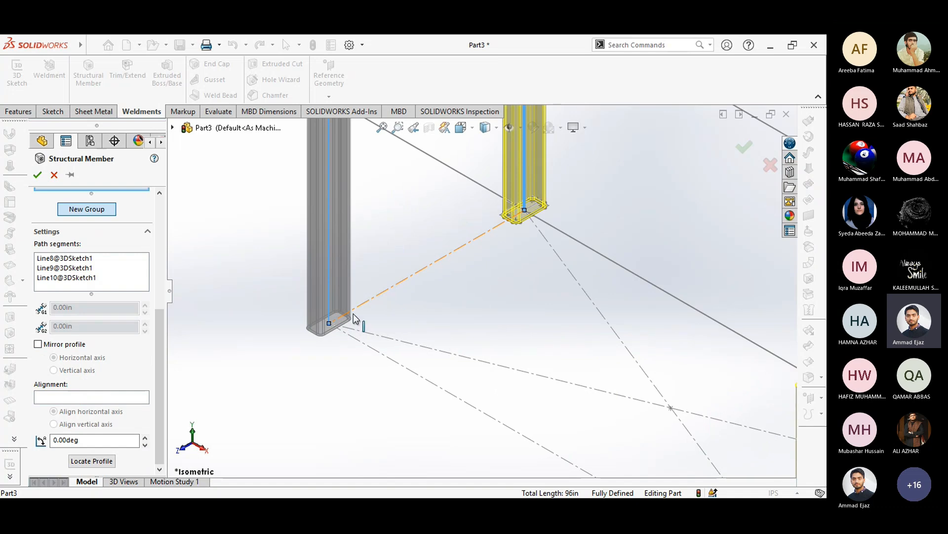
left_click(124, 397)
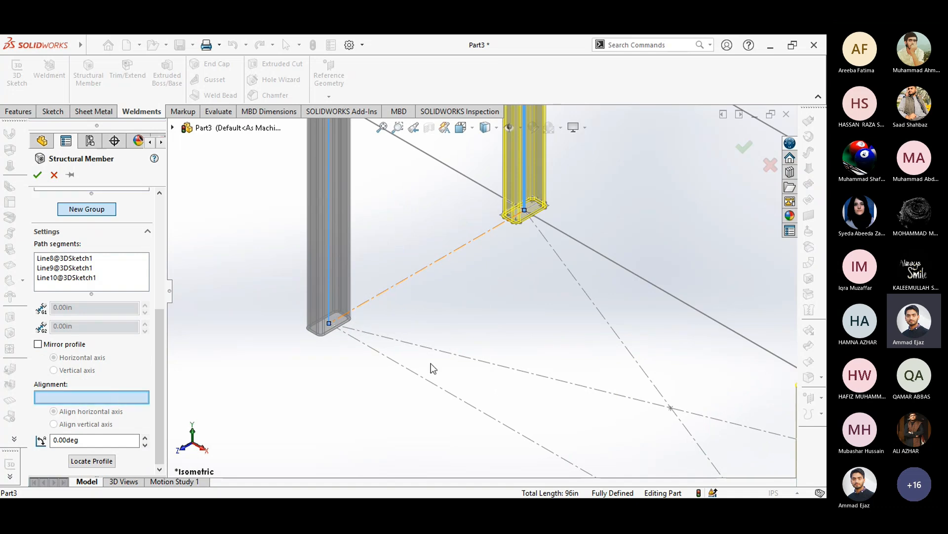
left_click(403, 370)
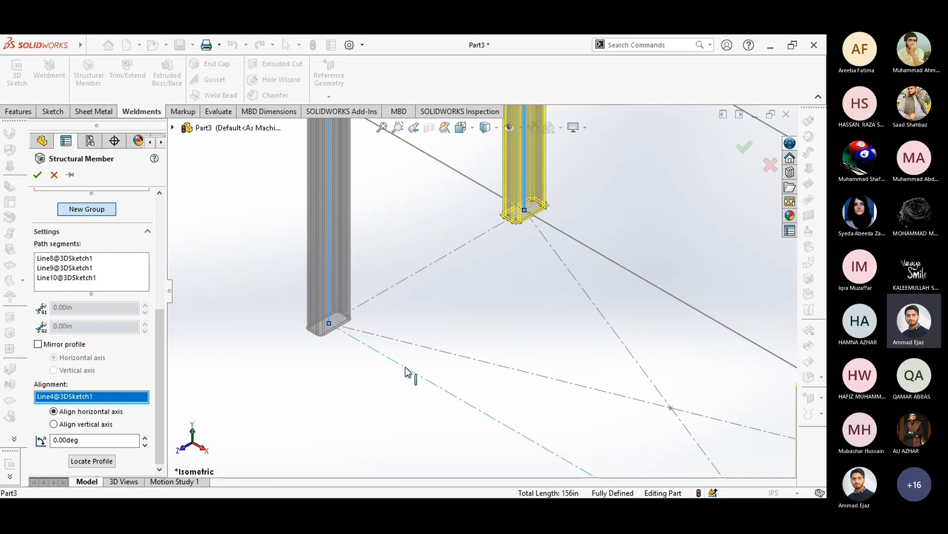
Switch the second group's alignment to the vertical axis and inspect the turned legs
scroll(440, 366, "up", 3)
scroll(523, 402, "up", 2)
middle_click_drag(427, 388, 346, 352, "ctrl")
scroll(530, 389, "down", 3)
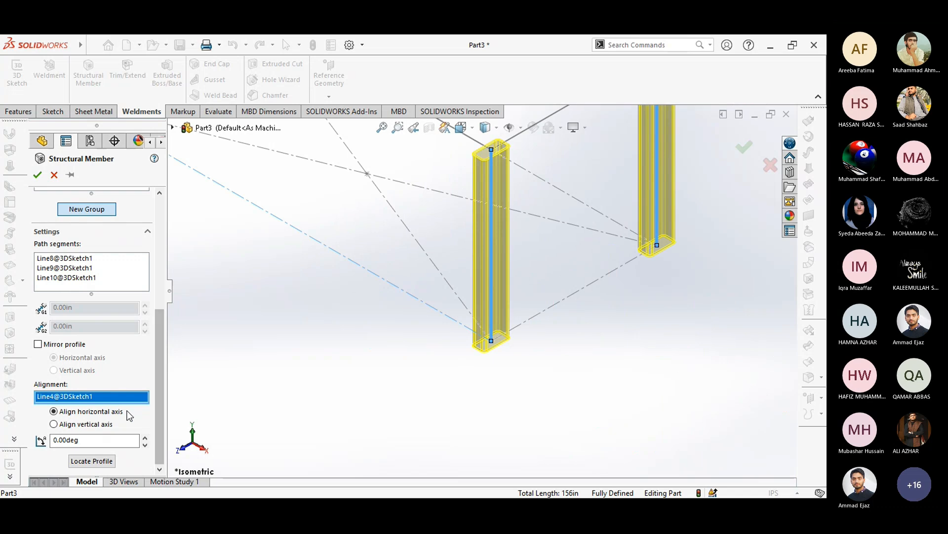
left_click(97, 425)
scroll(486, 352, "down", 4)
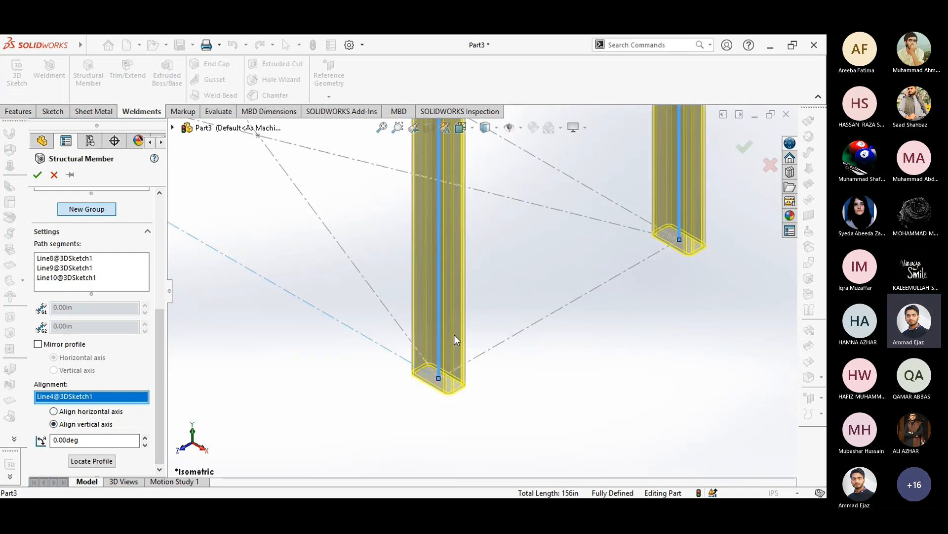
scroll(455, 334, "up", 4)
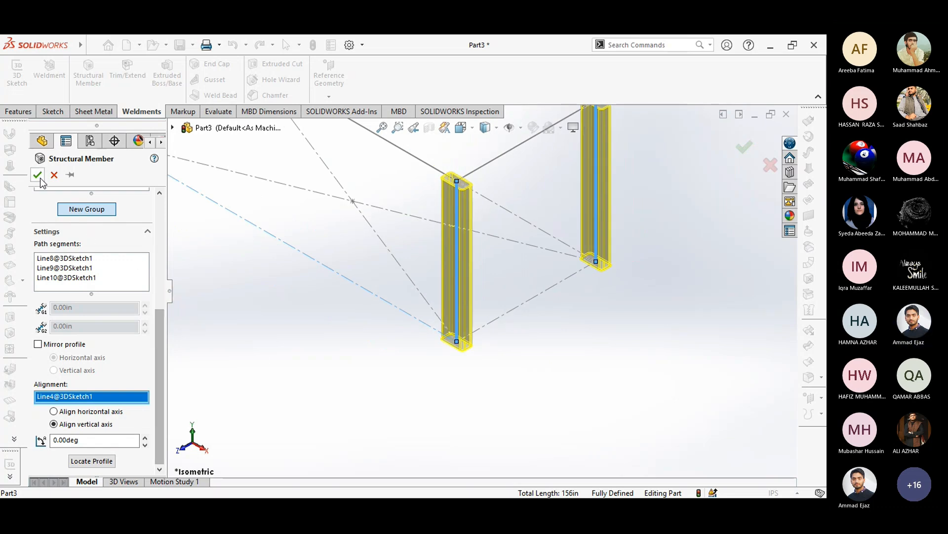
Try to accept the rectangular tube member, then cancel the Structural Member command
scroll(146, 272, "up", 2)
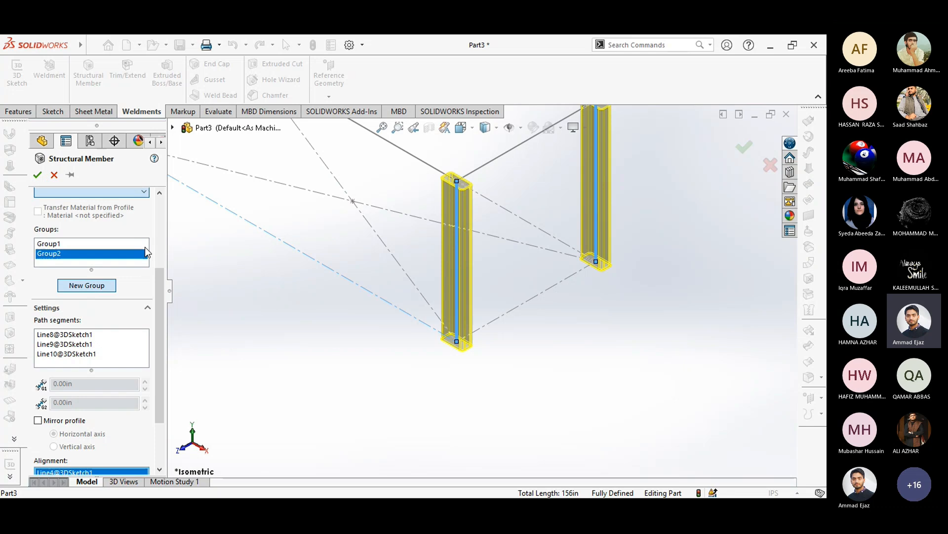
scroll(136, 280, "up", 3)
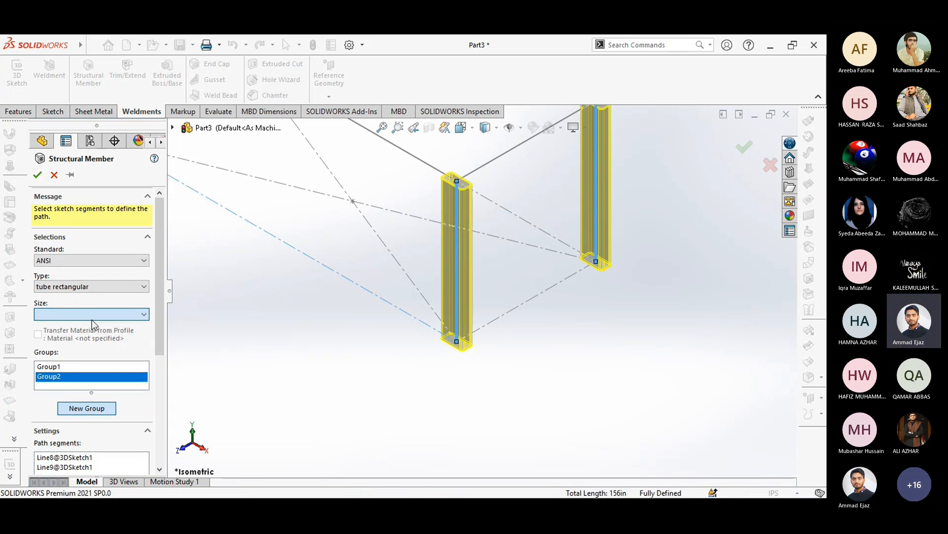
left_click(37, 174)
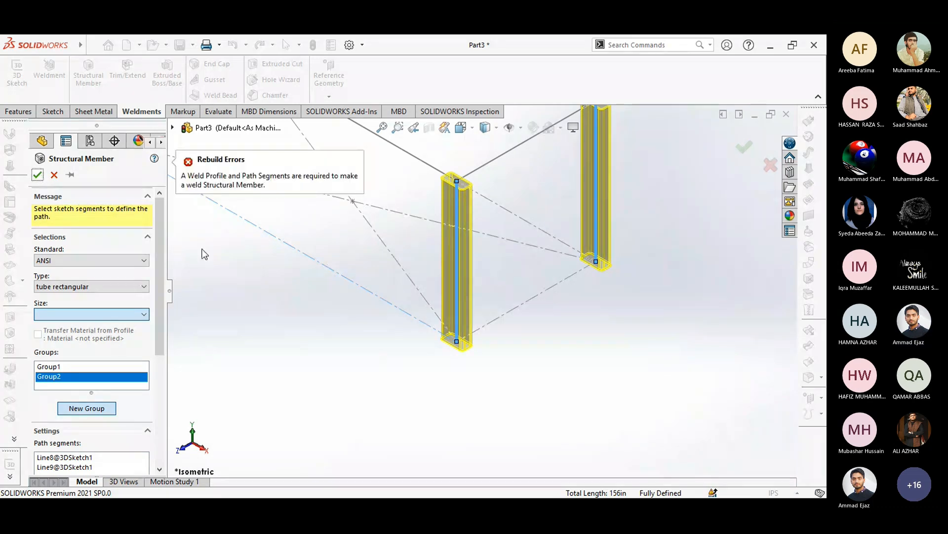
left_click(54, 175)
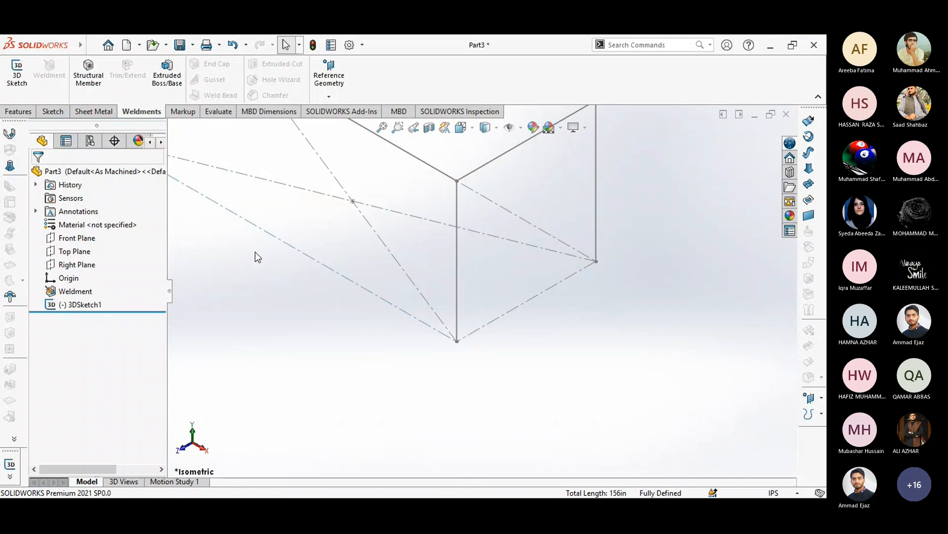
mouse_move(303, 278)
middle_mouse_down("ctrl")
mouse_move(356, 328)
mouse_move(372, 360)
middle_mouse_up("ctrl")
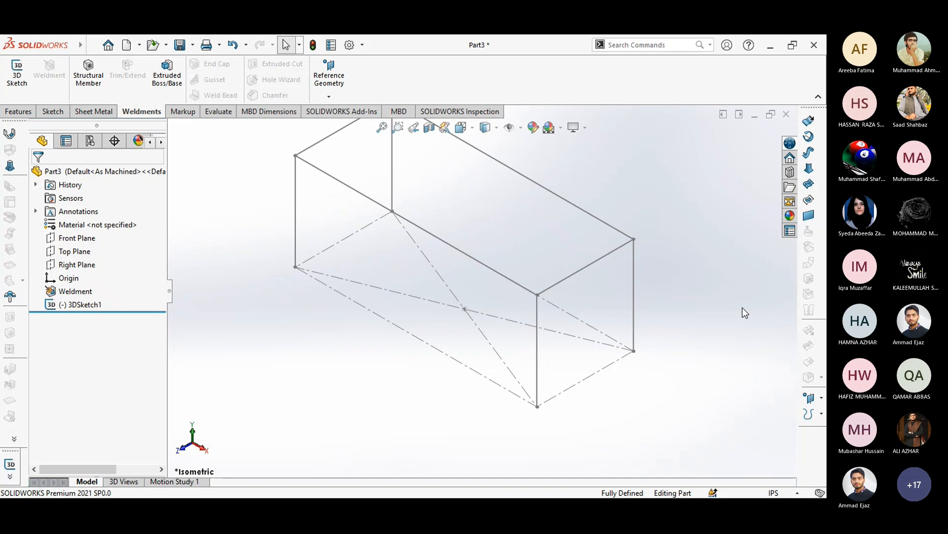
key("alt+Tab")
key("alt+Tab")
key("alt+Tab")
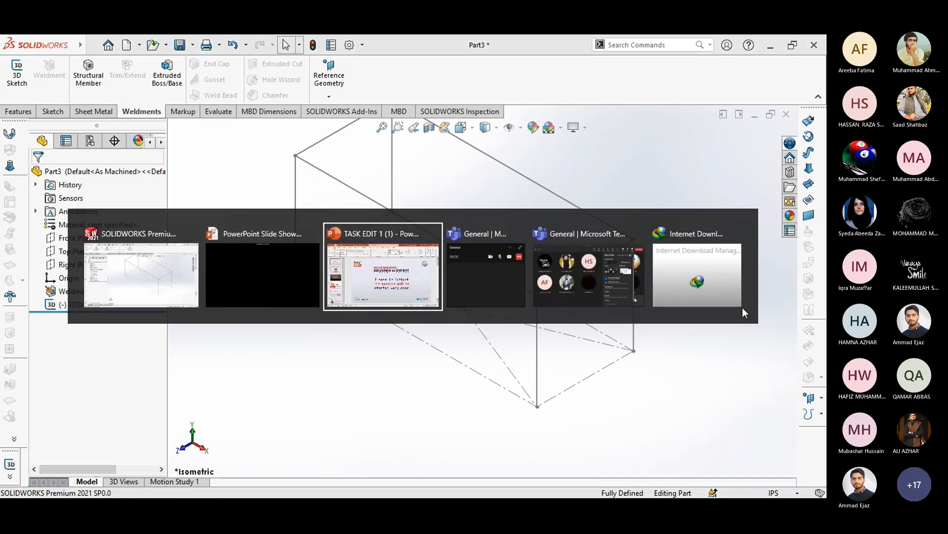
key("alt+Tab")
key("alt+Tab")
key("alt+Tab")
key("alt+Tab")
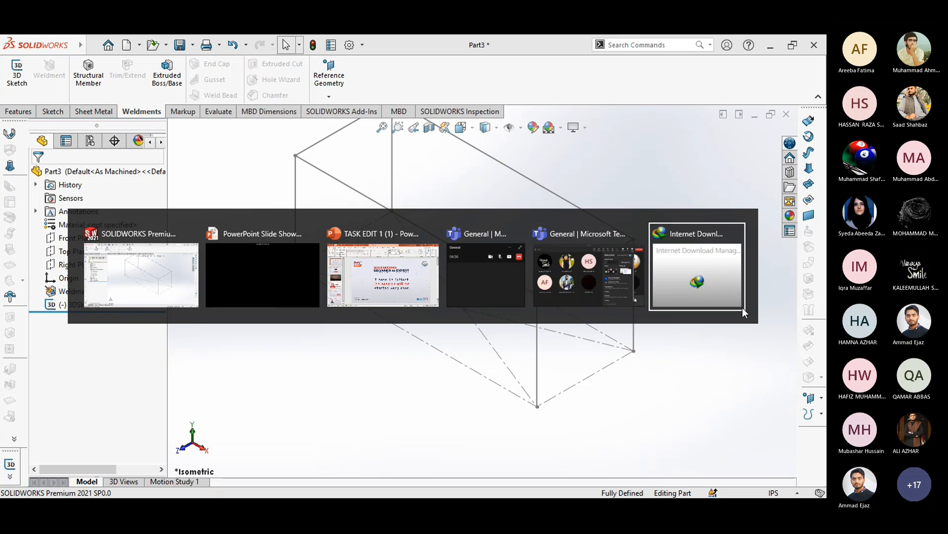
key("alt+Tab")
key("alt+Tab")
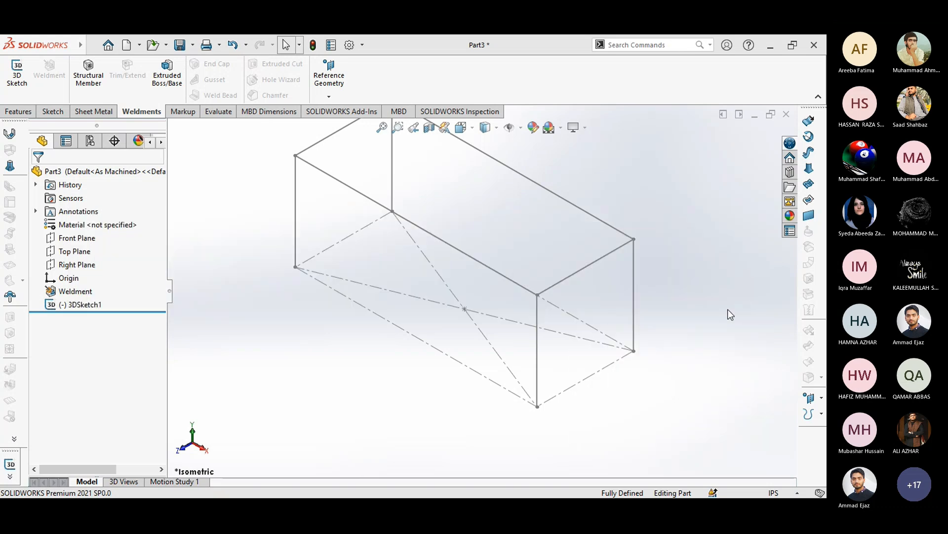